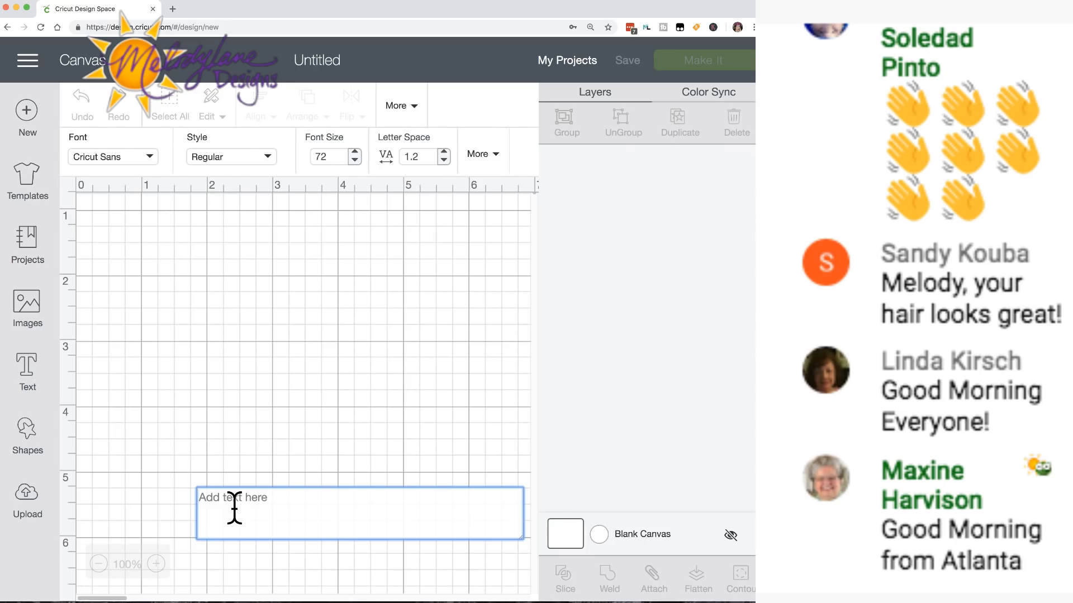
Enter the text "Ab do p Q" and move it to the upper part of the canvas, about 2 inches down.
text(Ab)
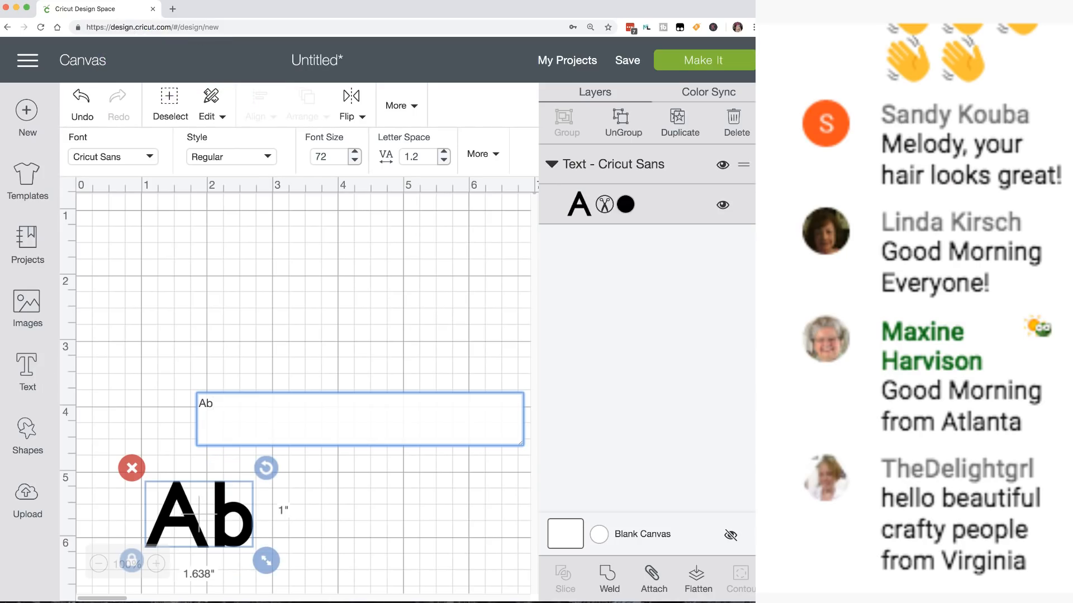
text(d)
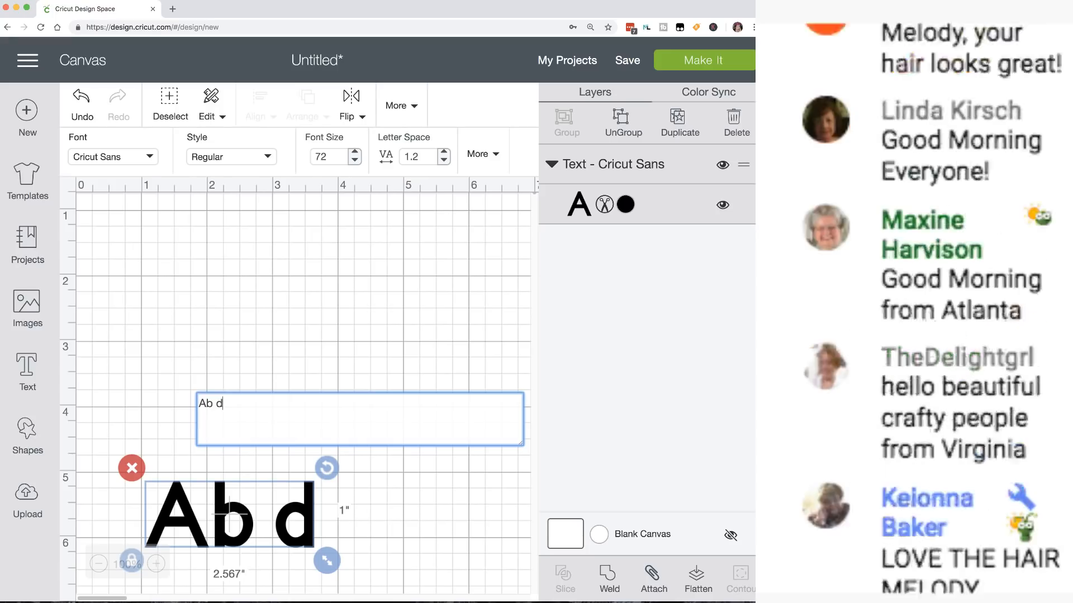
text(o p)
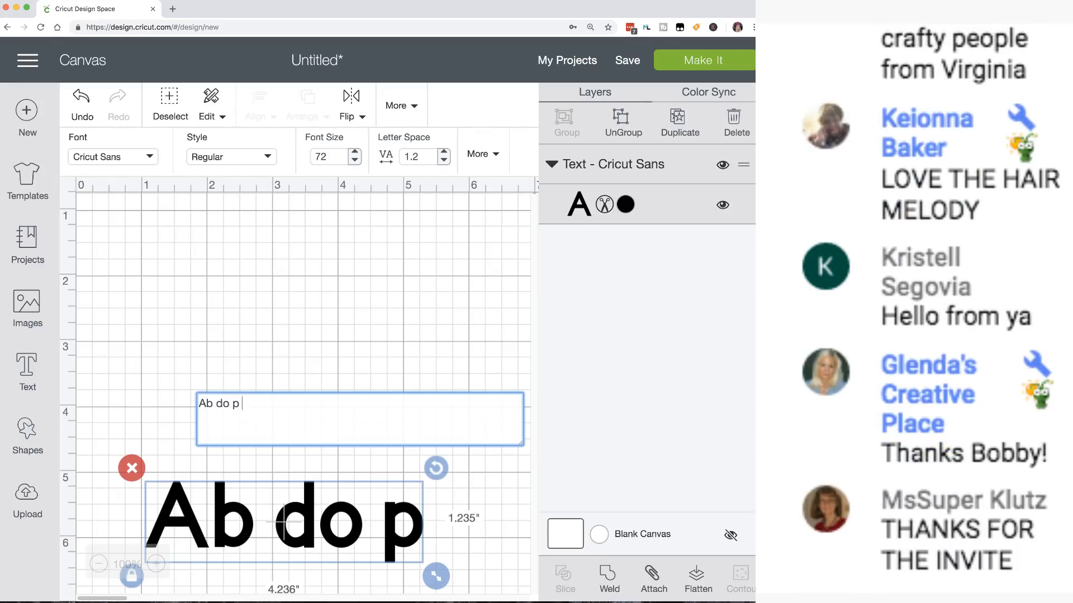
text(Q)
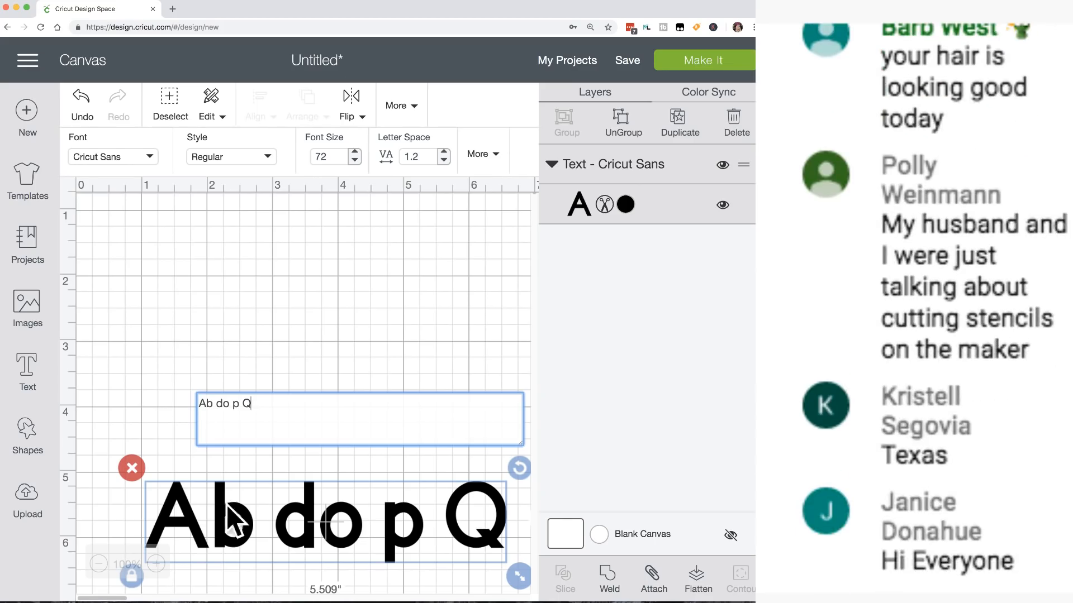
drag(238, 515, 195, 297)
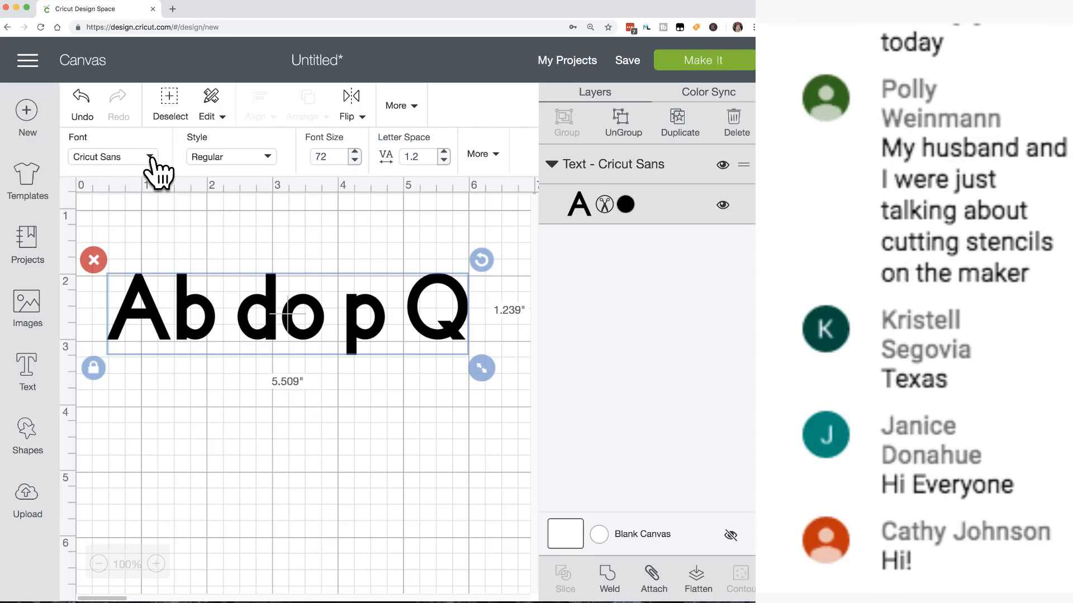
Set the text's font to 3 Birds On Parade.
click(151, 158)
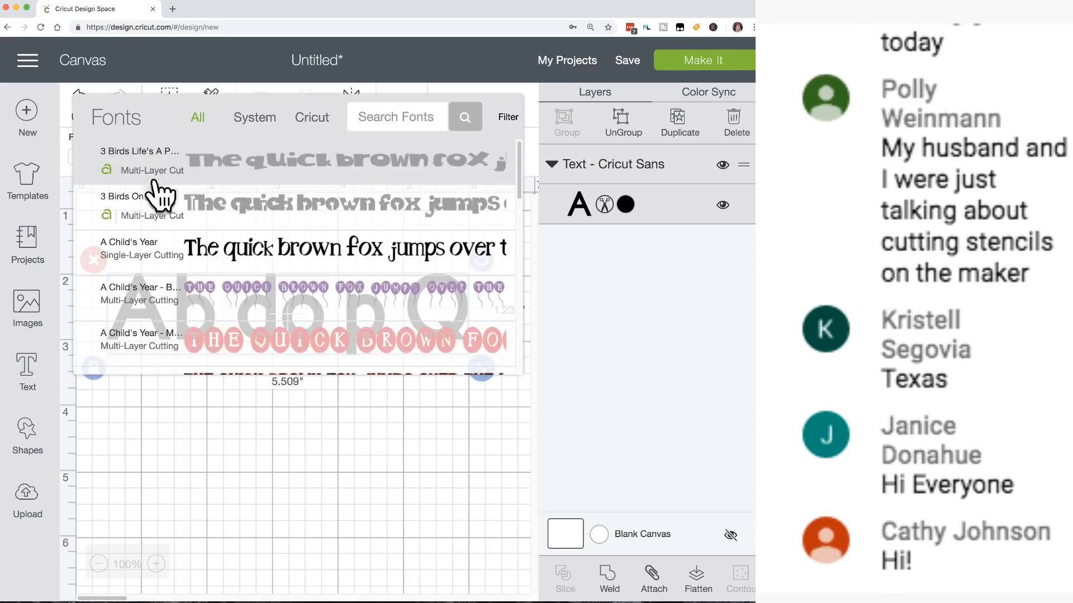
scroll(181, 279, down, 2)
scroll(182, 278, up, 2)
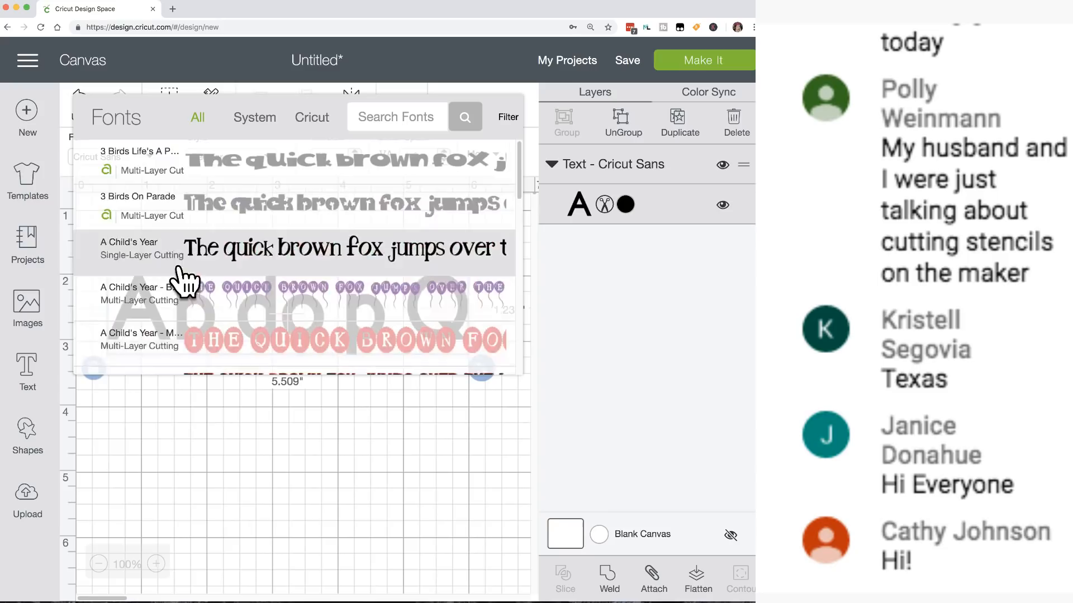
click(235, 206)
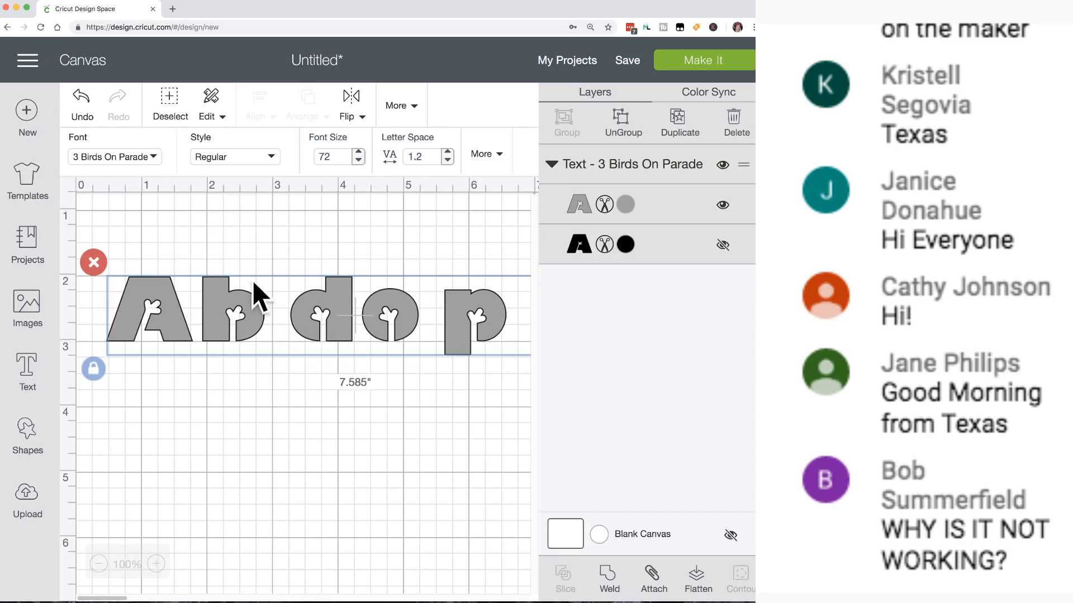
Browse the font list, set the text's font to Arab Brushstroke Std Regular, and deselect the text.
click(153, 158)
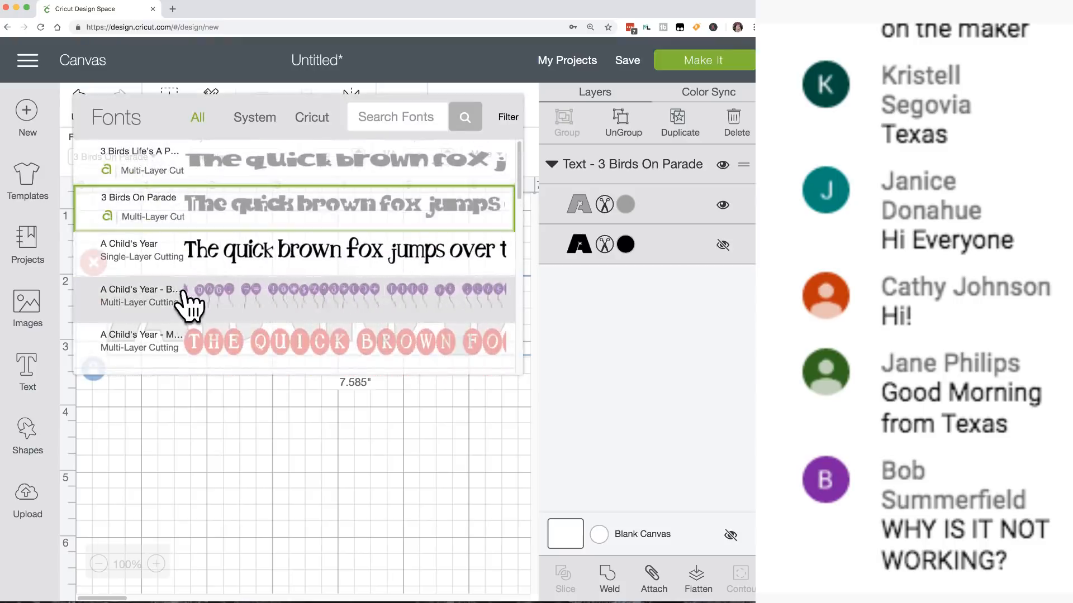
scroll(189, 305, down, 10)
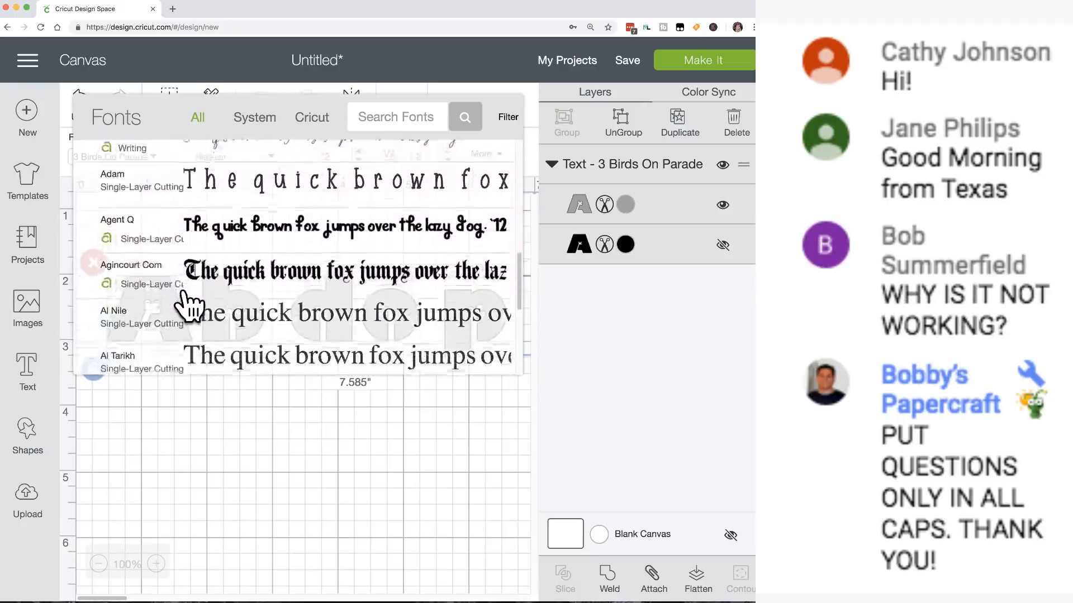
scroll(190, 304, up, 3)
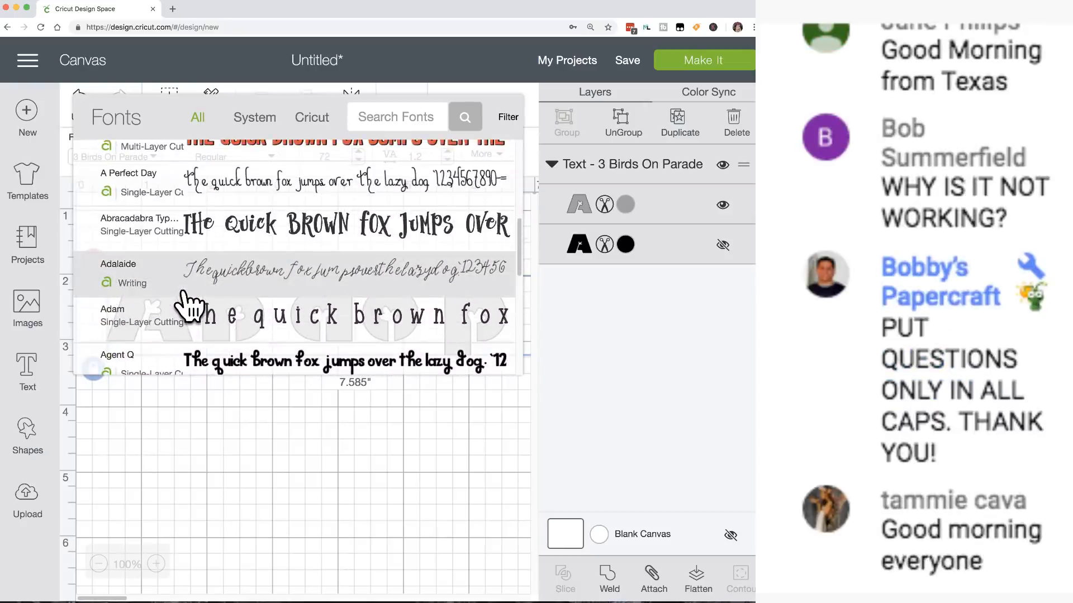
scroll(189, 304, down, 4)
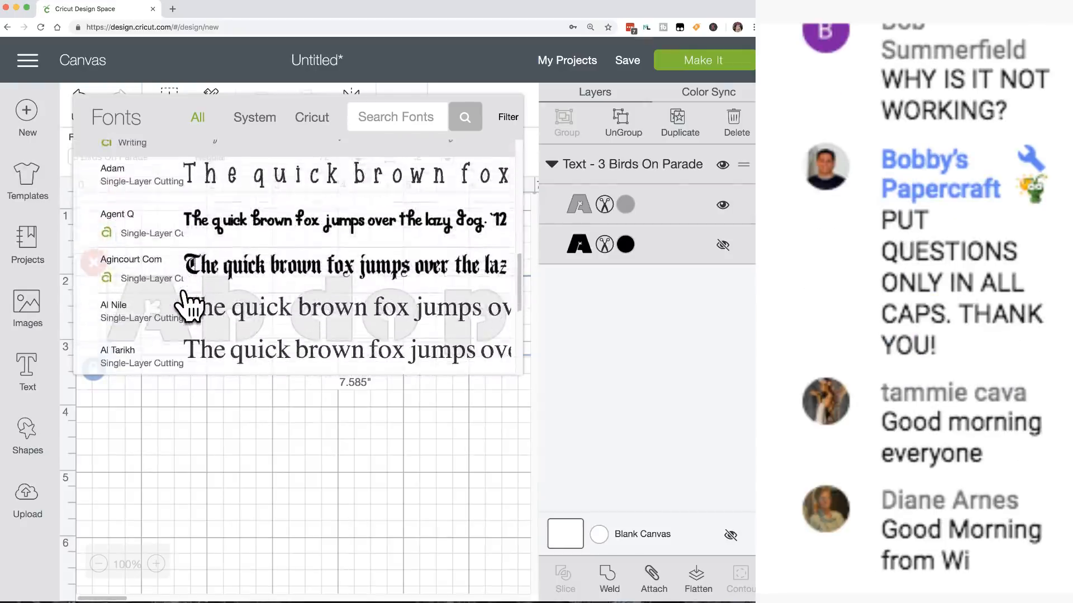
scroll(189, 305, down, 2)
scroll(189, 304, down, 5)
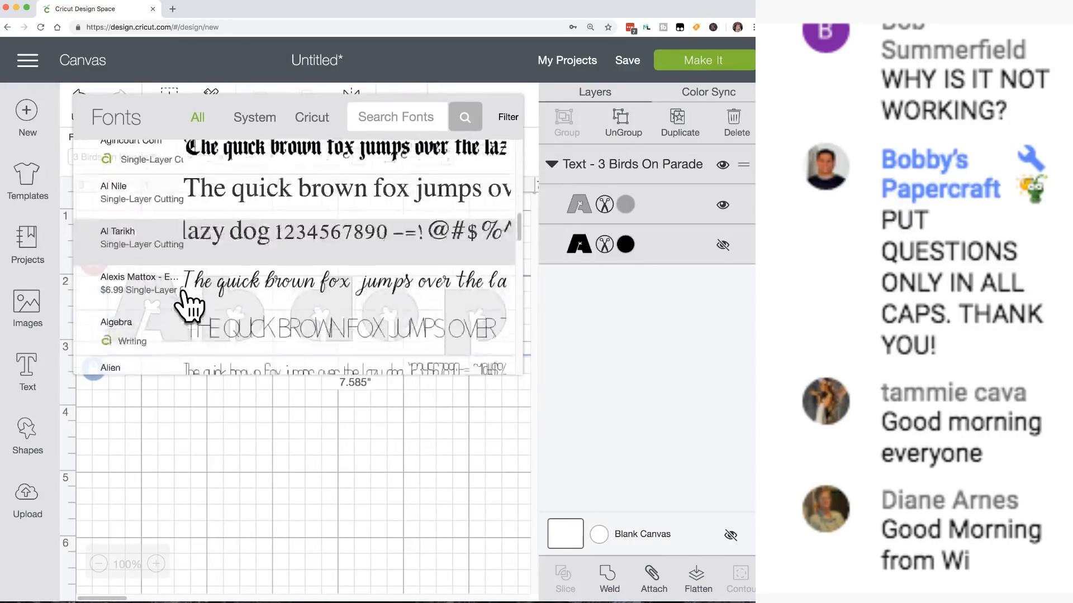
scroll(189, 305, down, 5)
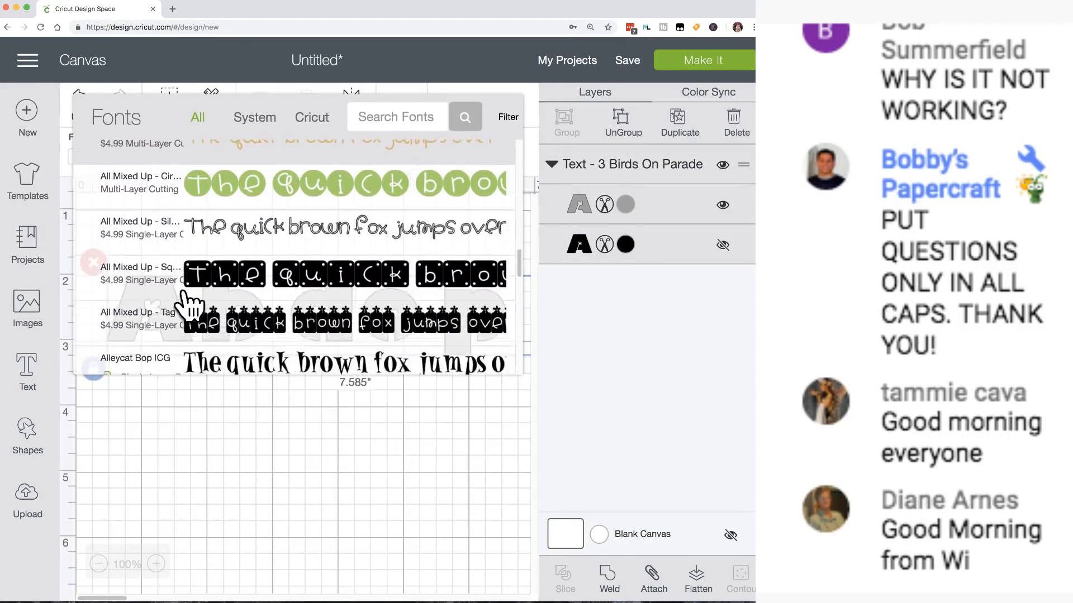
scroll(188, 304, down, 4)
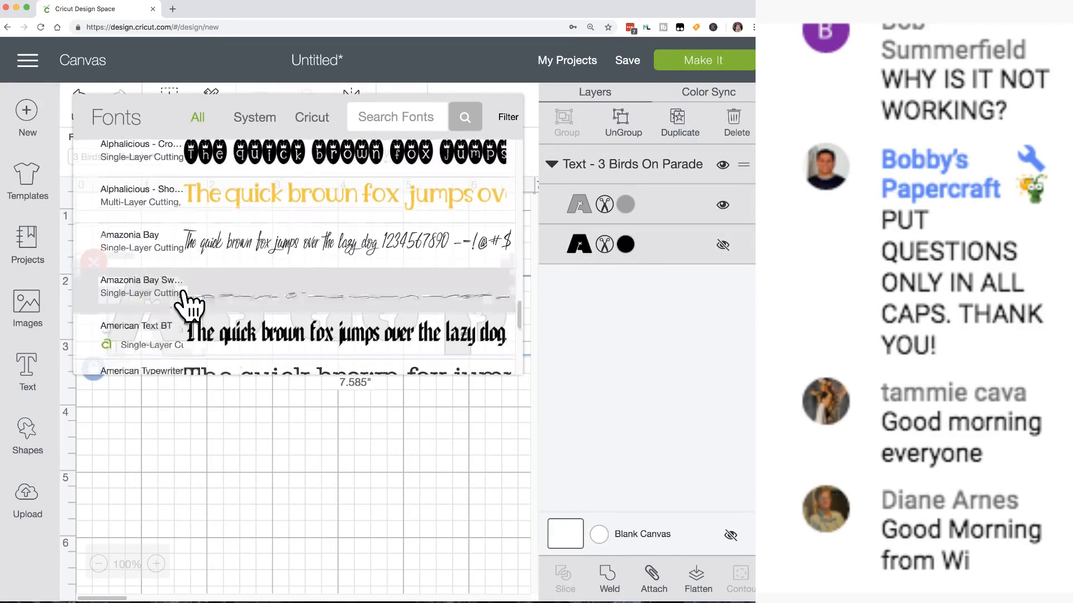
scroll(185, 290, down, 5)
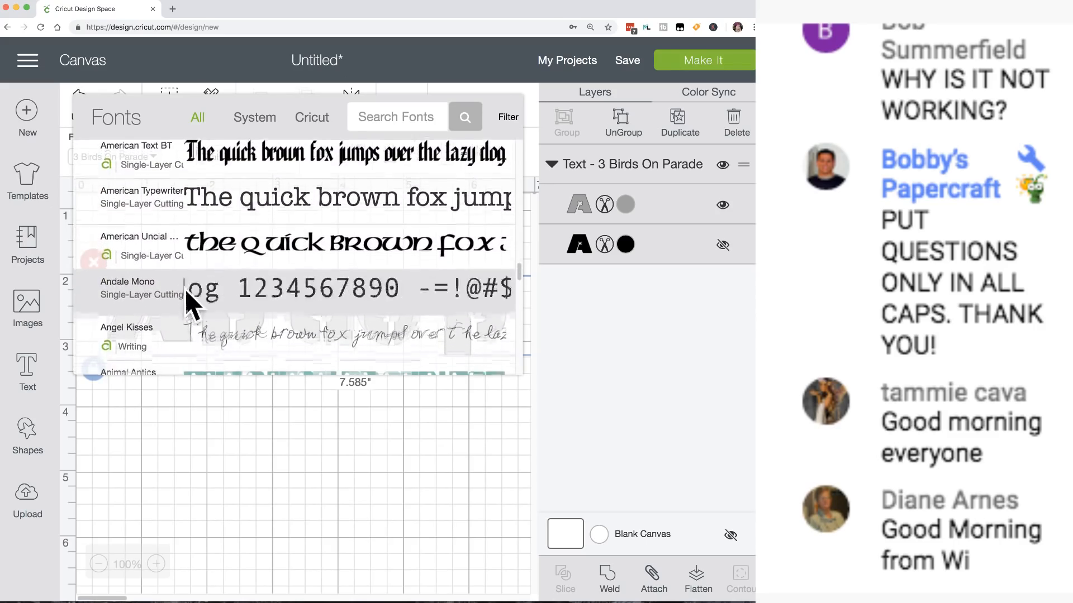
scroll(189, 305, down, 5)
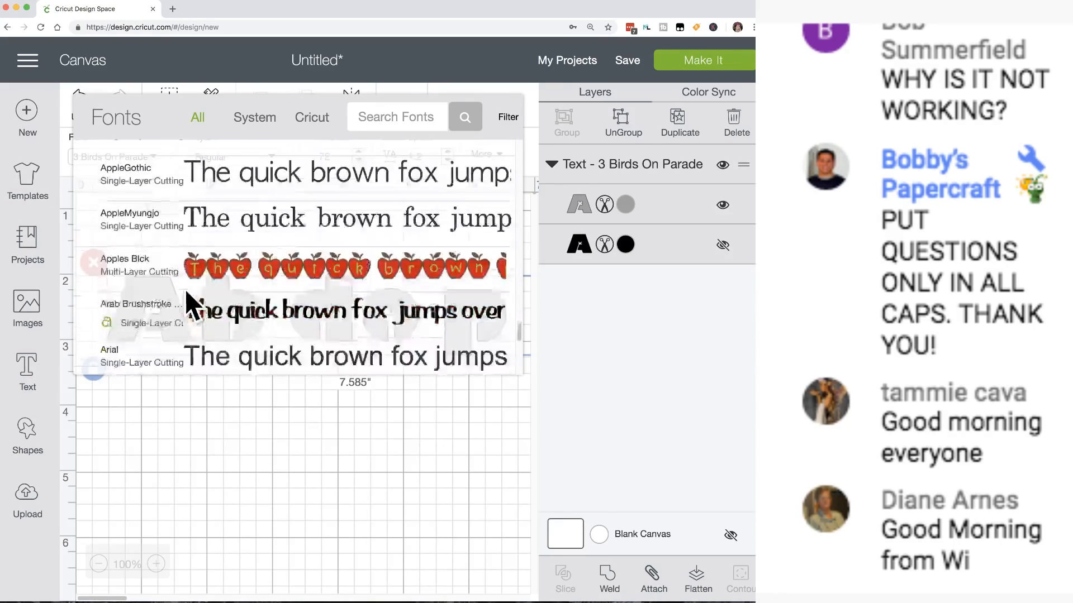
scroll(185, 290, up, 2)
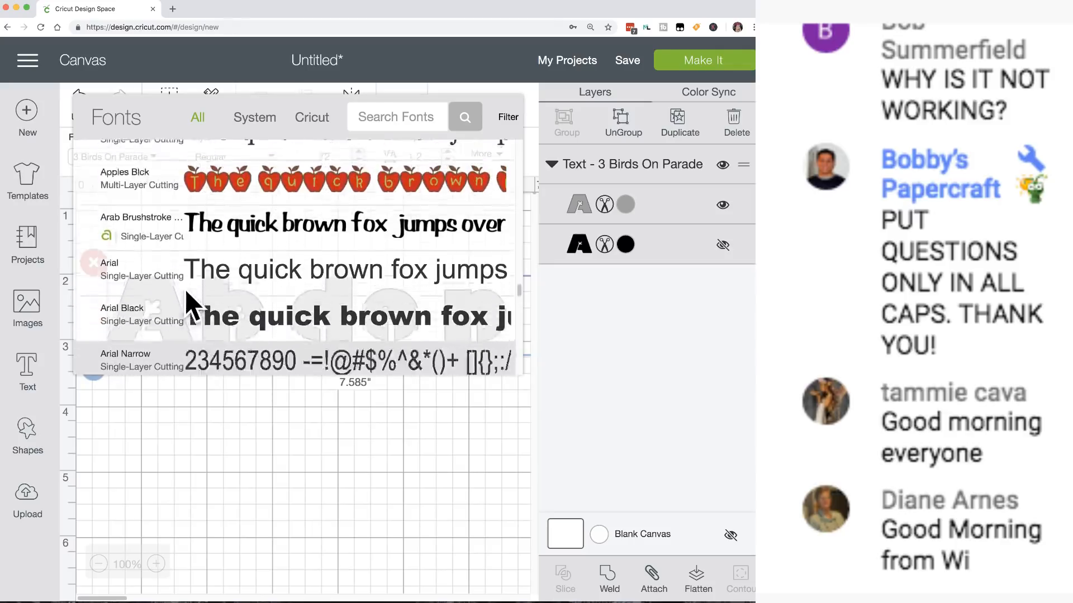
click(202, 257)
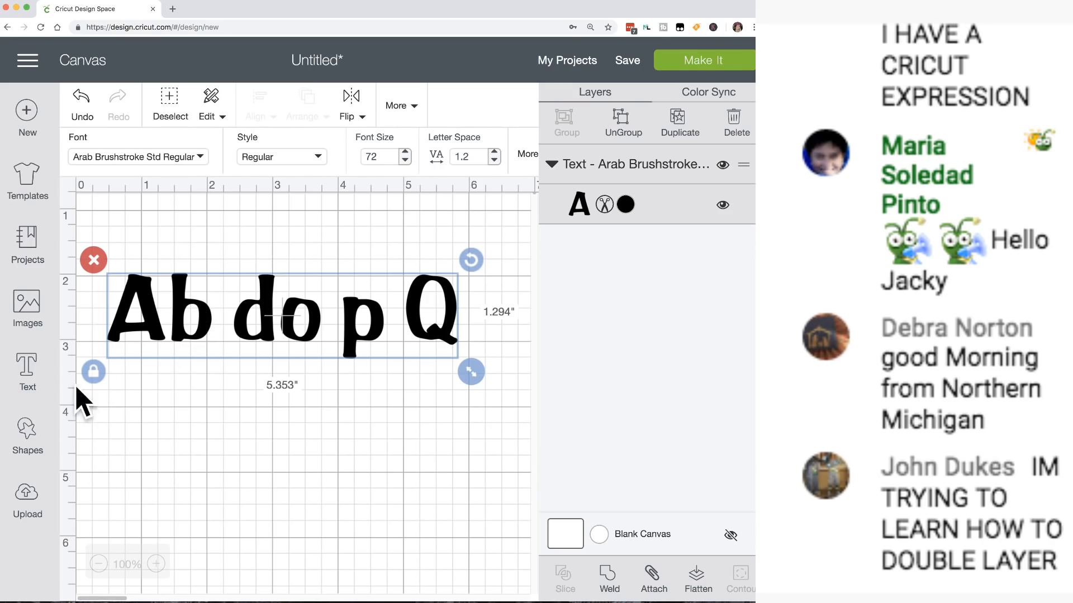
click(156, 420)
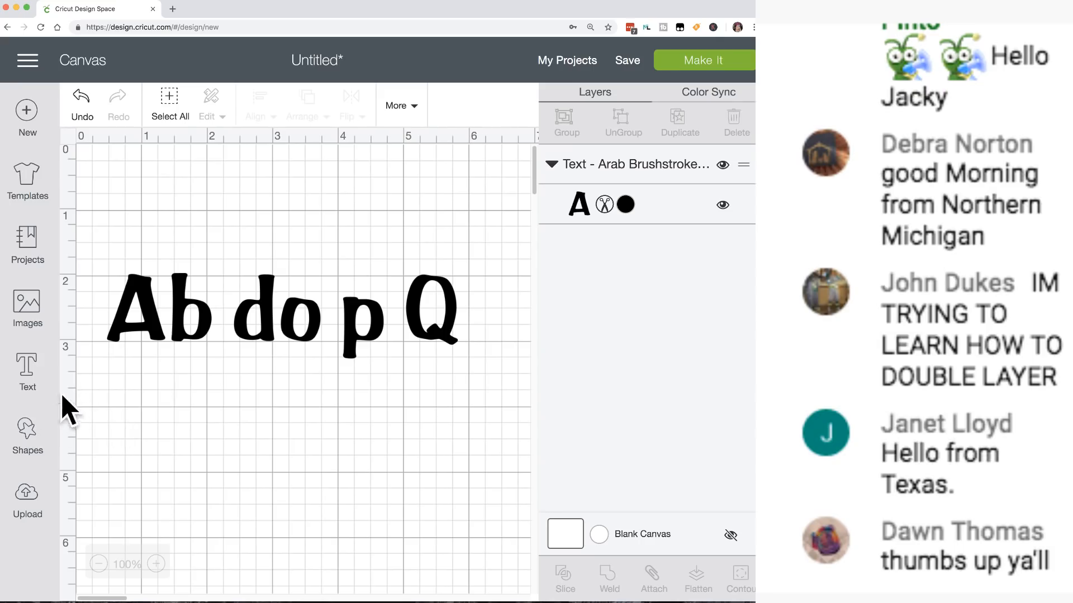
Insert a square, unlock its proportions and shrink it to a thin vertical bar about 0.069" wide and 0.528" high.
click(32, 438)
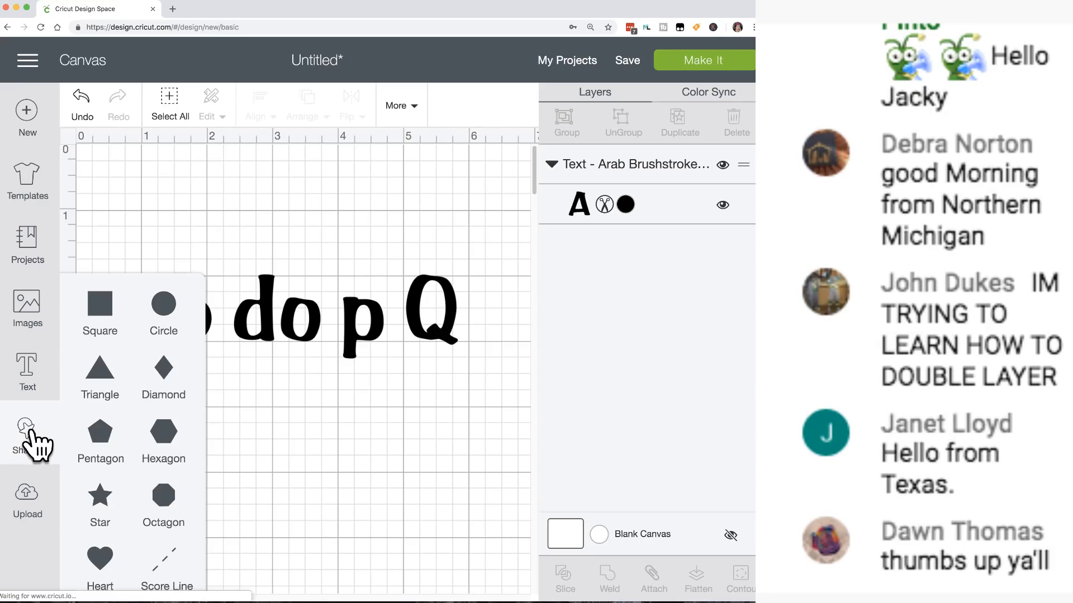
click(100, 310)
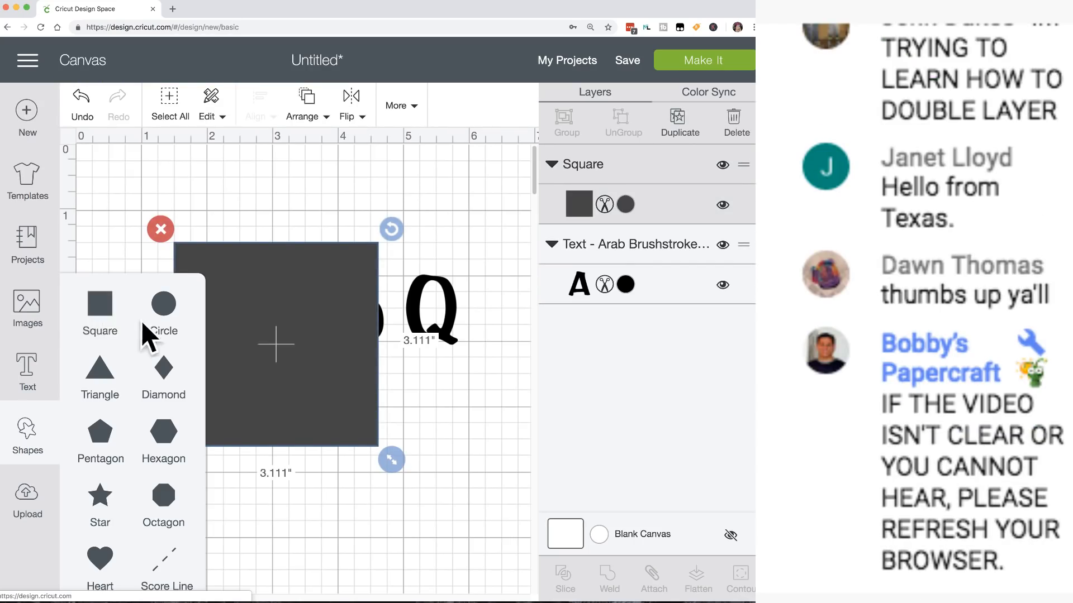
click(326, 388)
drag(326, 387, 345, 366)
click(179, 437)
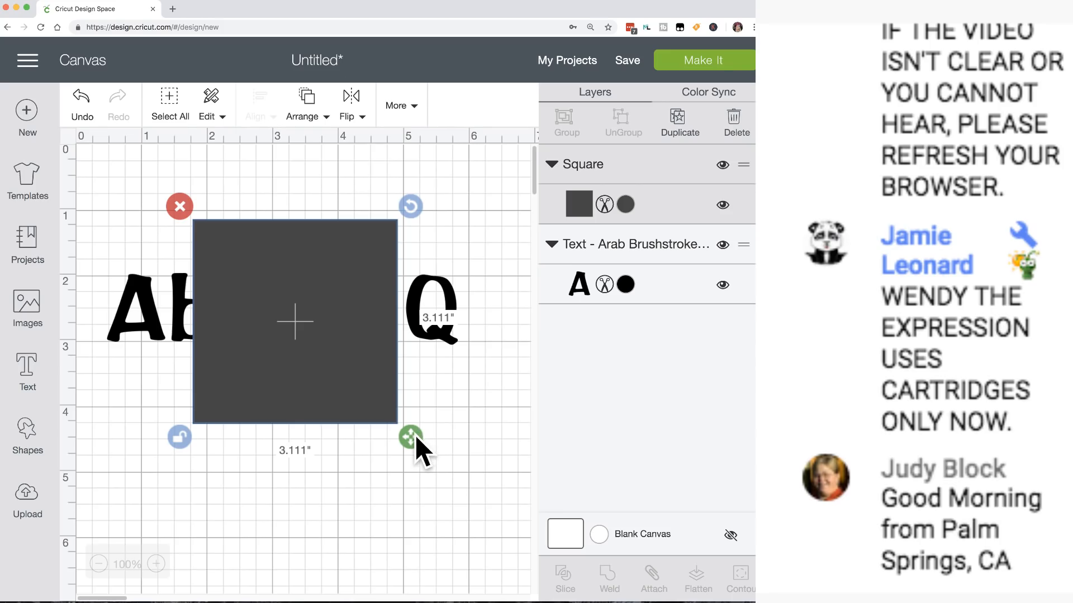
drag(418, 437, 209, 269)
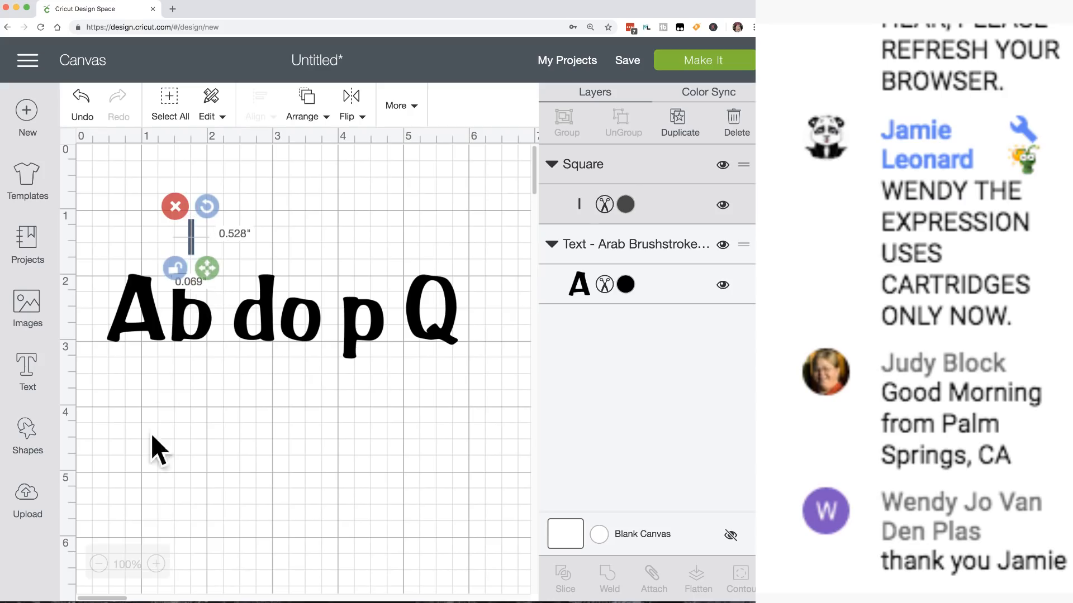
Narrow the vertical bar to about 0.014" wide and 0.479" high, and place it above the letters A and b.
click(157, 564)
click(157, 563)
click(157, 563)
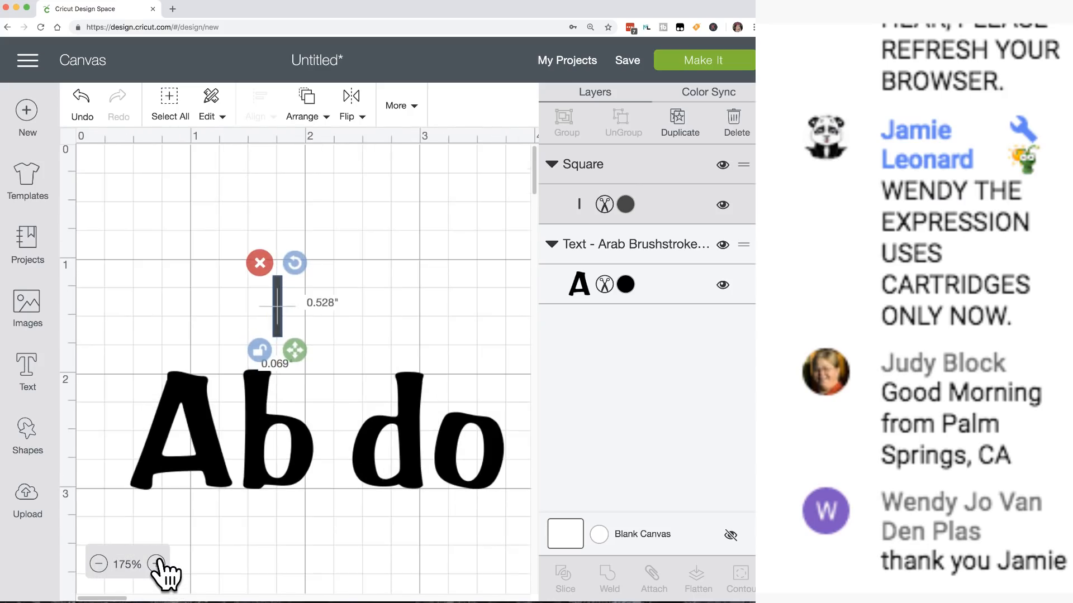
click(157, 564)
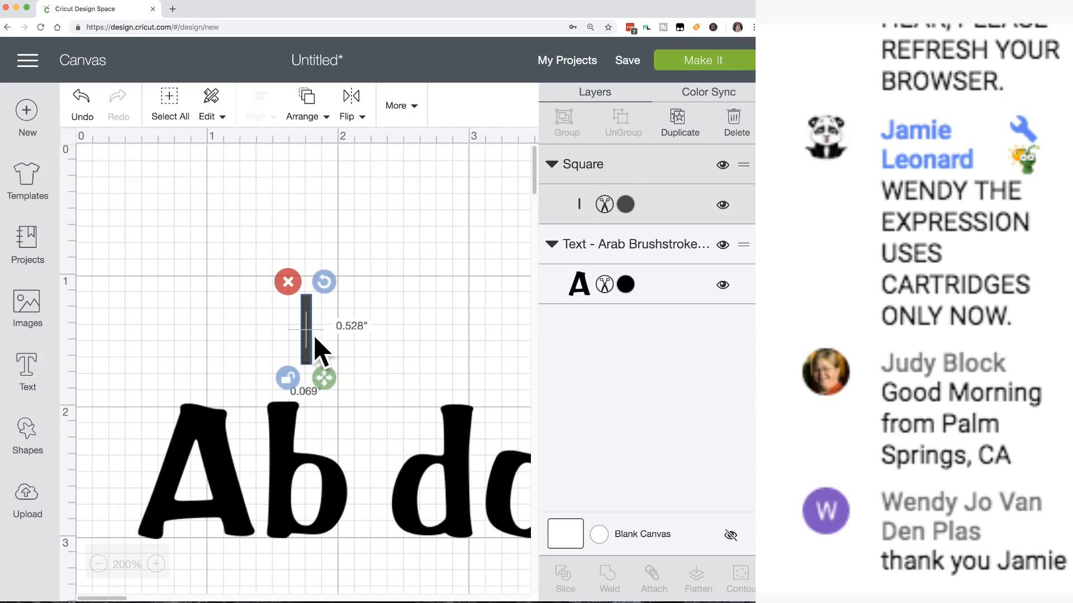
drag(324, 378, 317, 368)
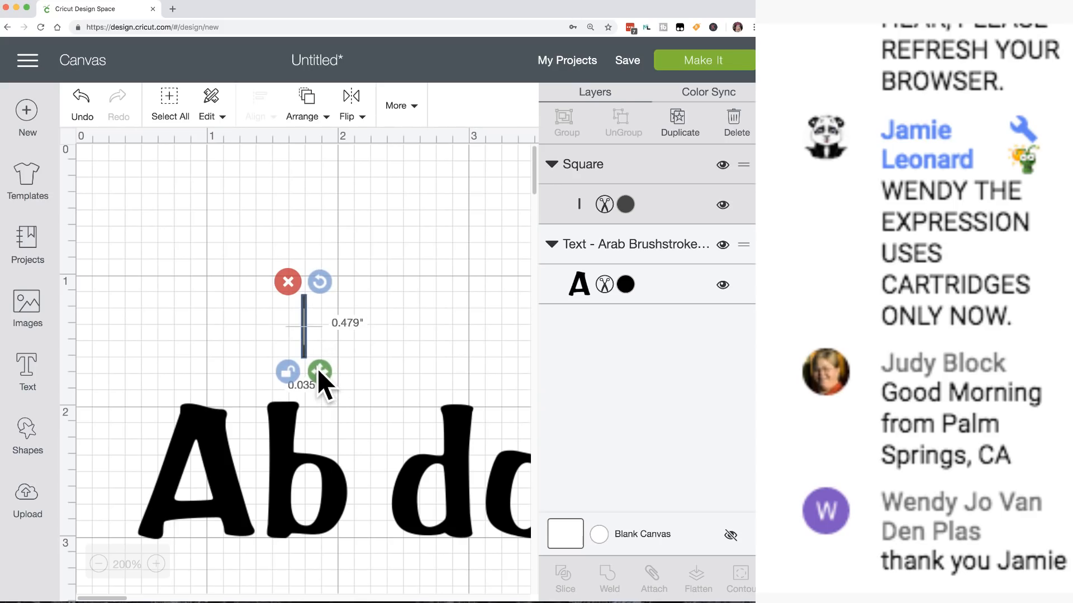
click(336, 355)
drag(307, 332, 252, 295)
drag(269, 334, 263, 333)
click(311, 307)
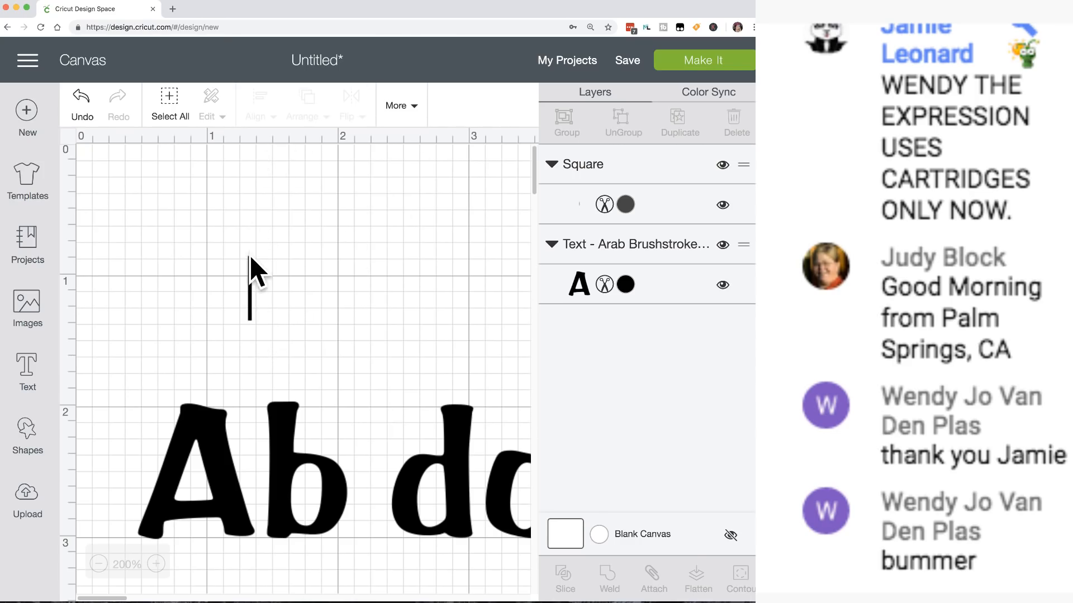
Duplicate the thin vertical bar twice.
click(250, 279)
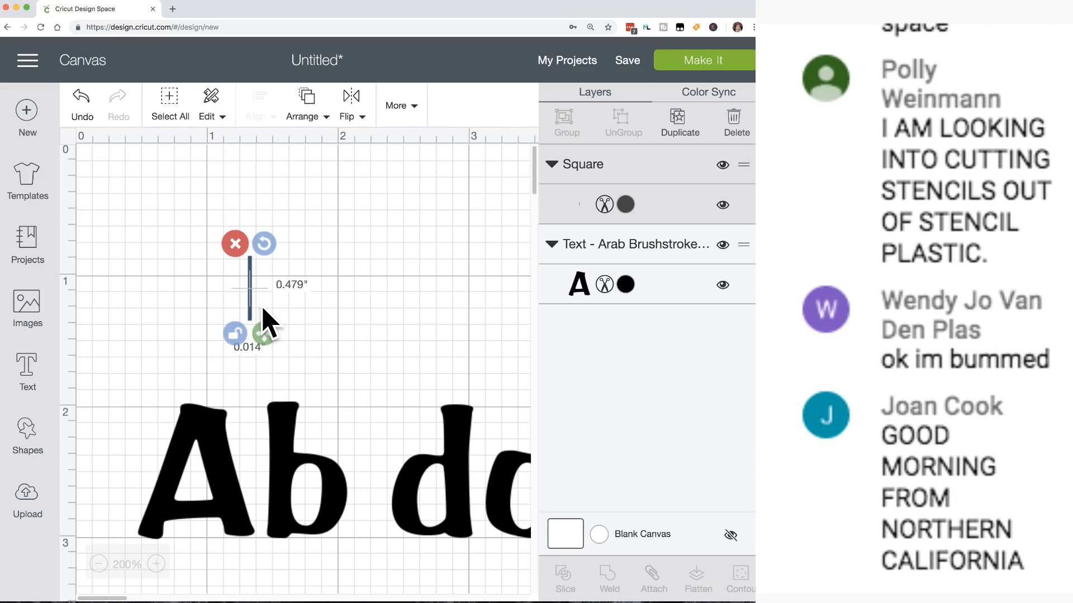
click(251, 292)
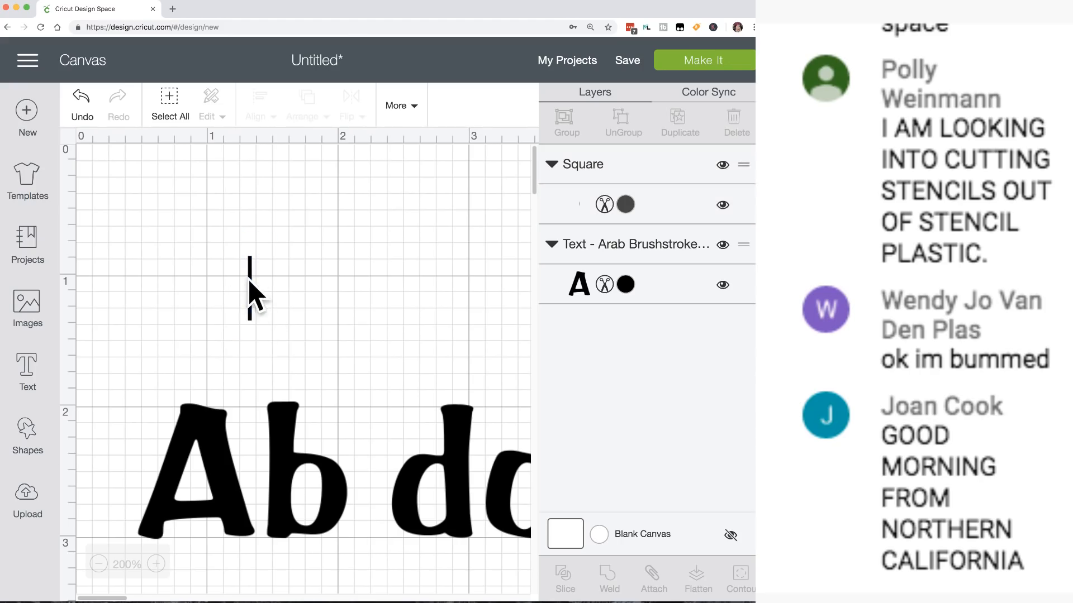
drag(248, 278, 234, 330)
click(251, 289)
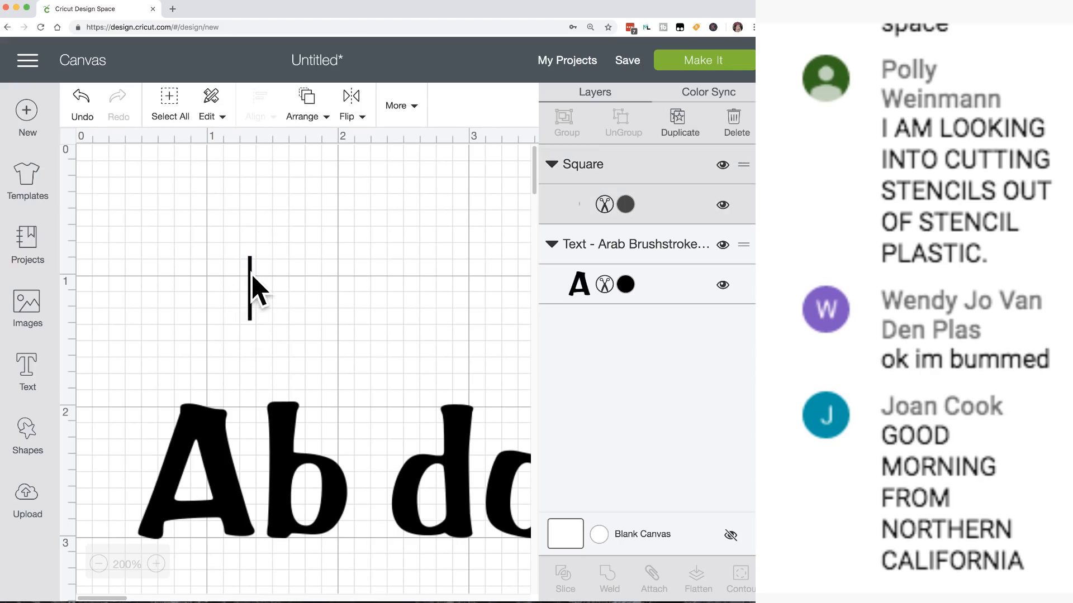
click(679, 119)
click(679, 119)
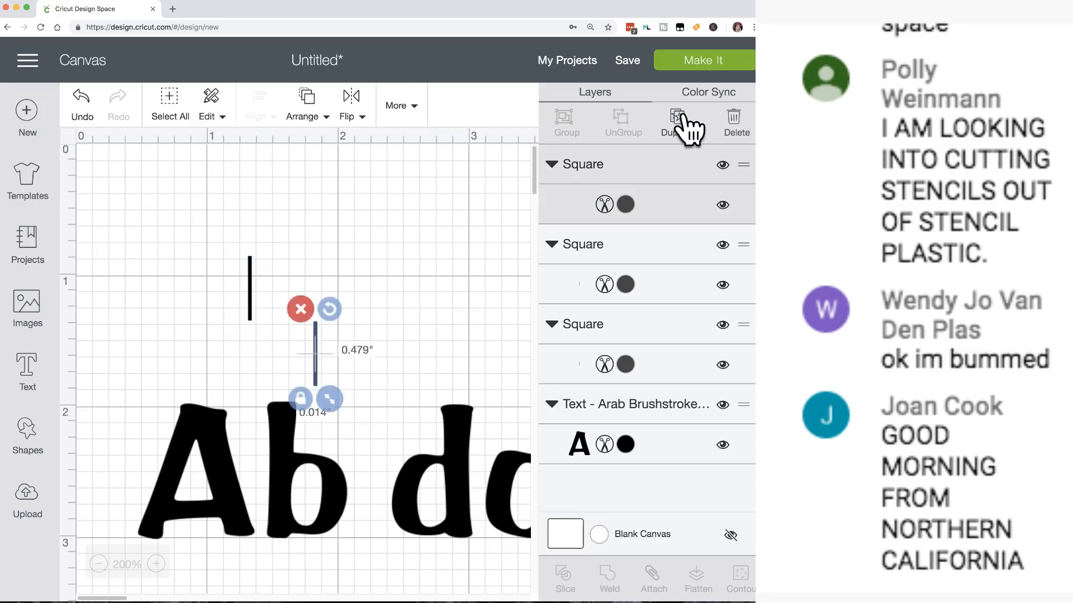
Move the text about 0.5" down and place the two duplicate bars close together above the lettering near the 2-inch mark.
drag(380, 416, 385, 478)
click(381, 403)
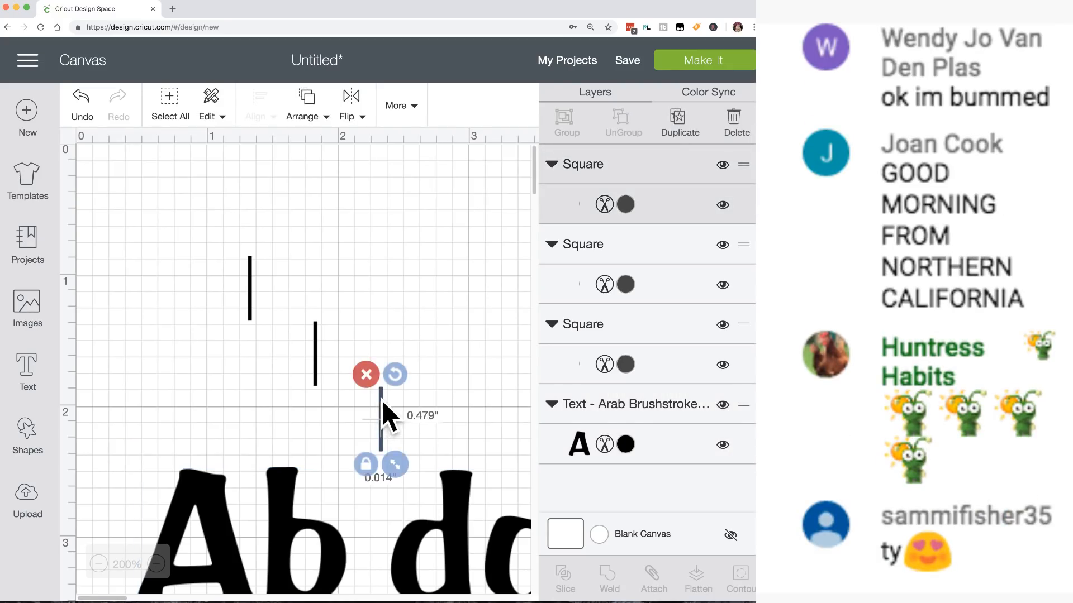
drag(385, 411, 369, 240)
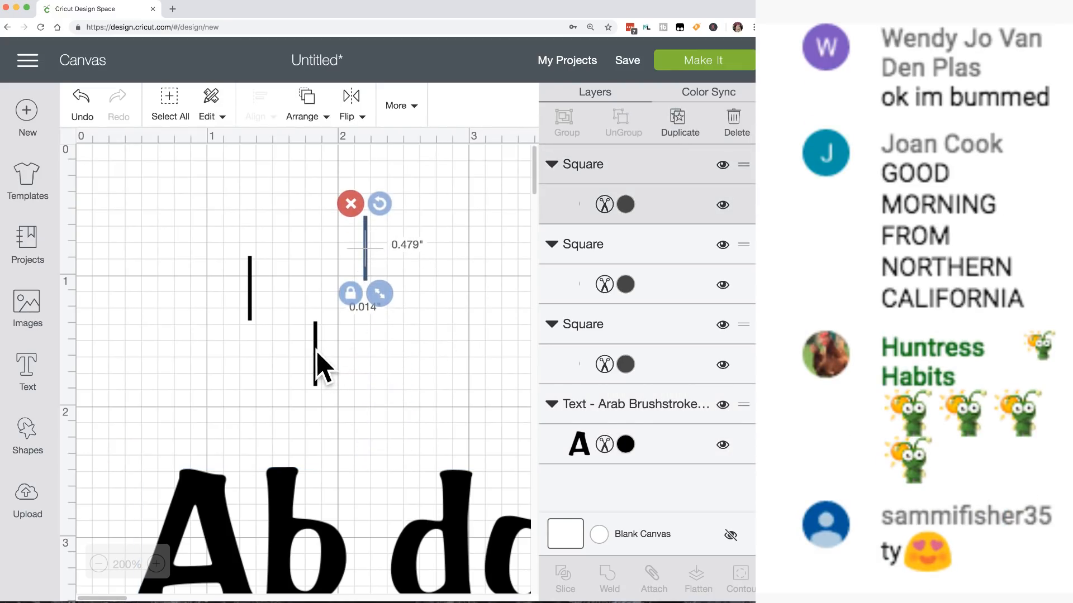
drag(317, 351, 350, 226)
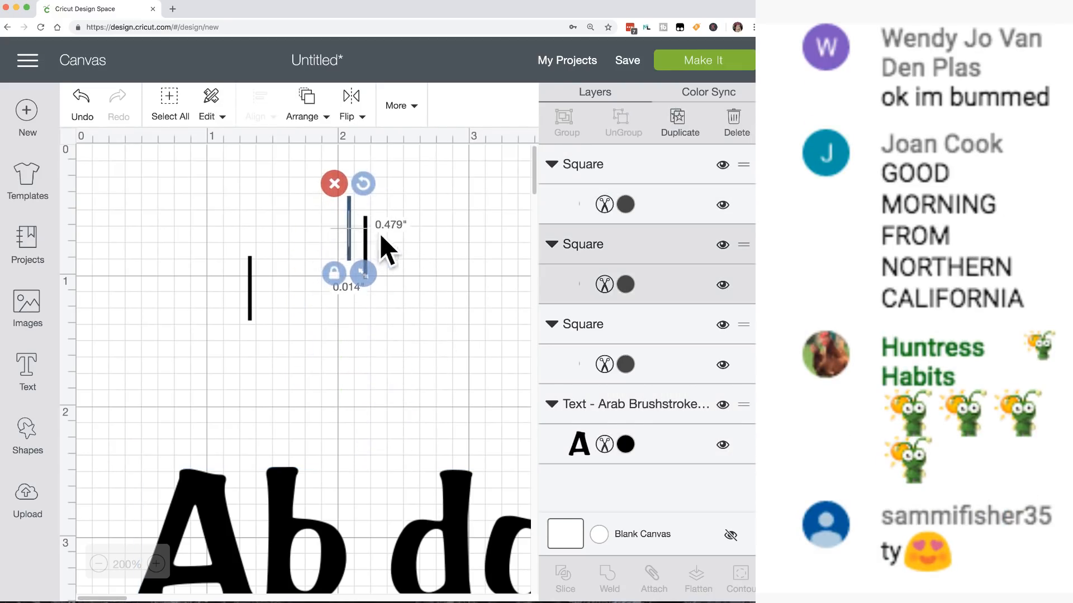
Duplicate the thin vertical bar two more times.
click(684, 130)
click(684, 130)
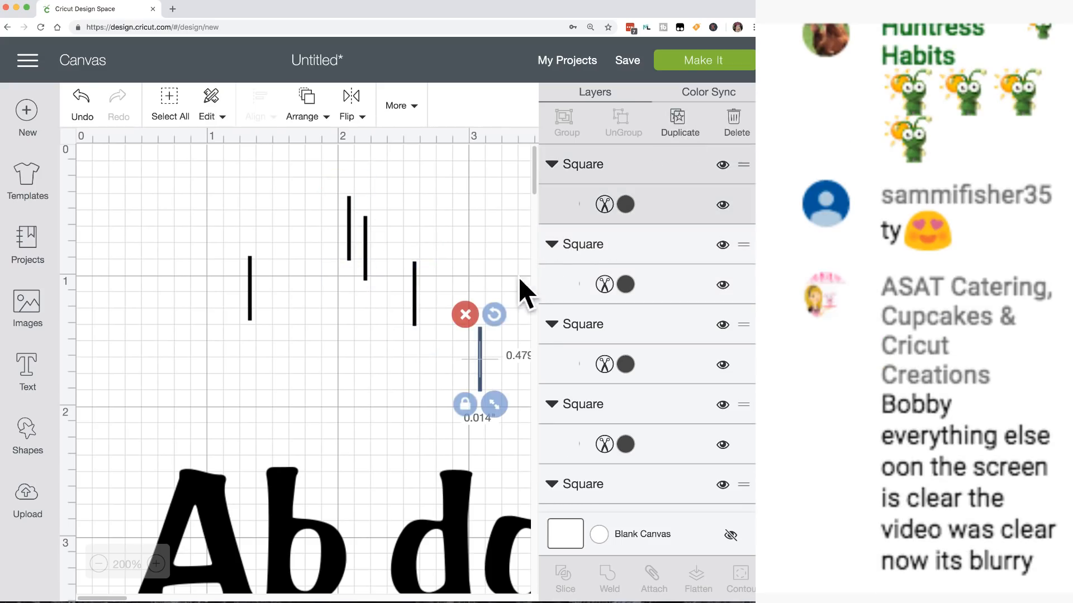
click(477, 346)
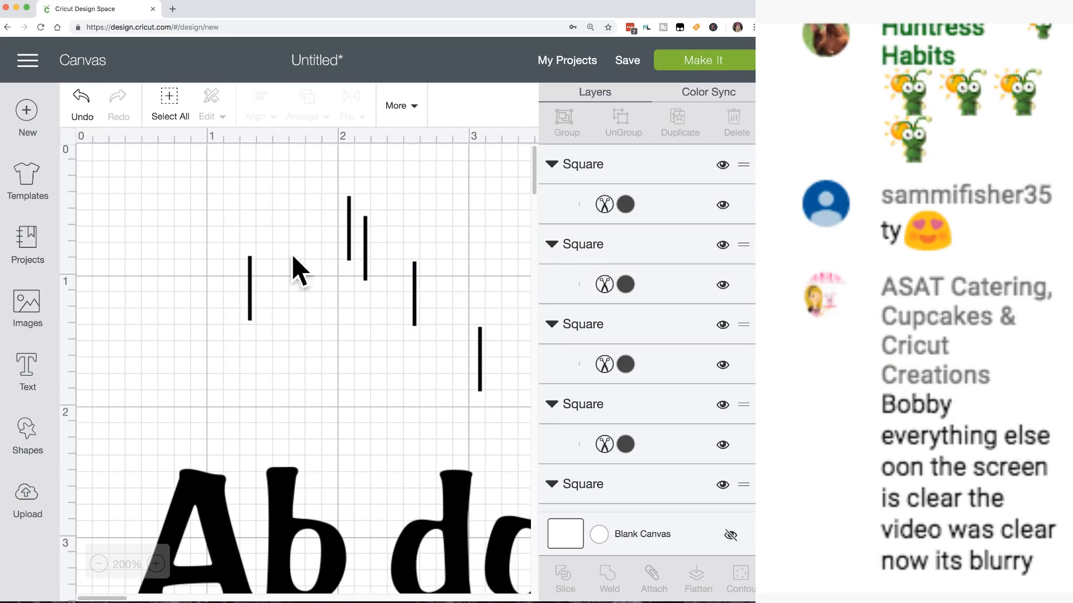
Place the leftmost thin vertical bar across the crossbar of the letter A.
click(253, 285)
scroll(290, 388, down, 1)
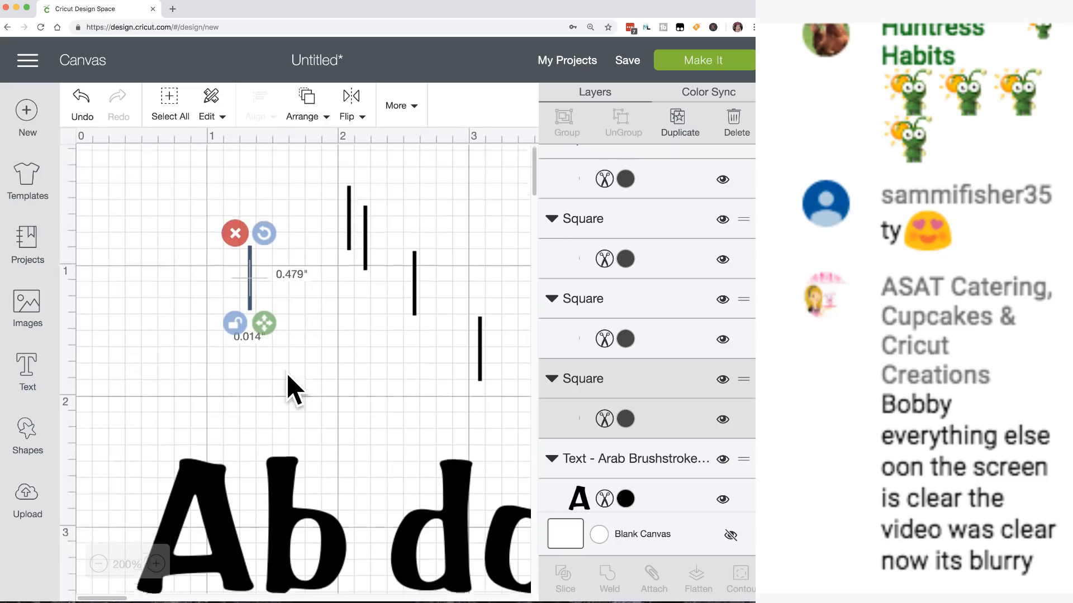
scroll(289, 386, down, 5)
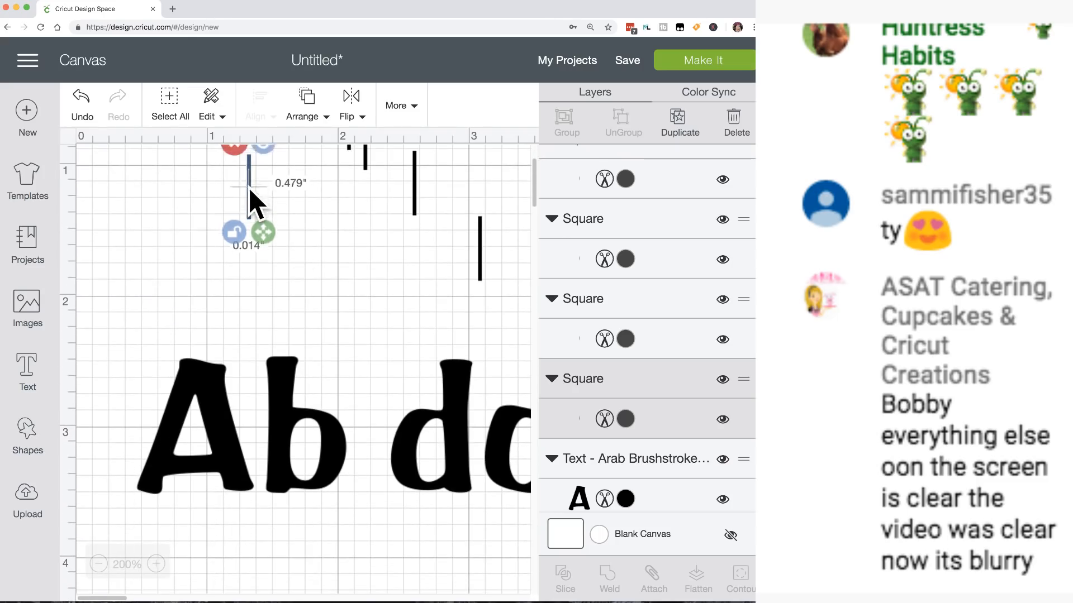
drag(250, 191, 214, 491)
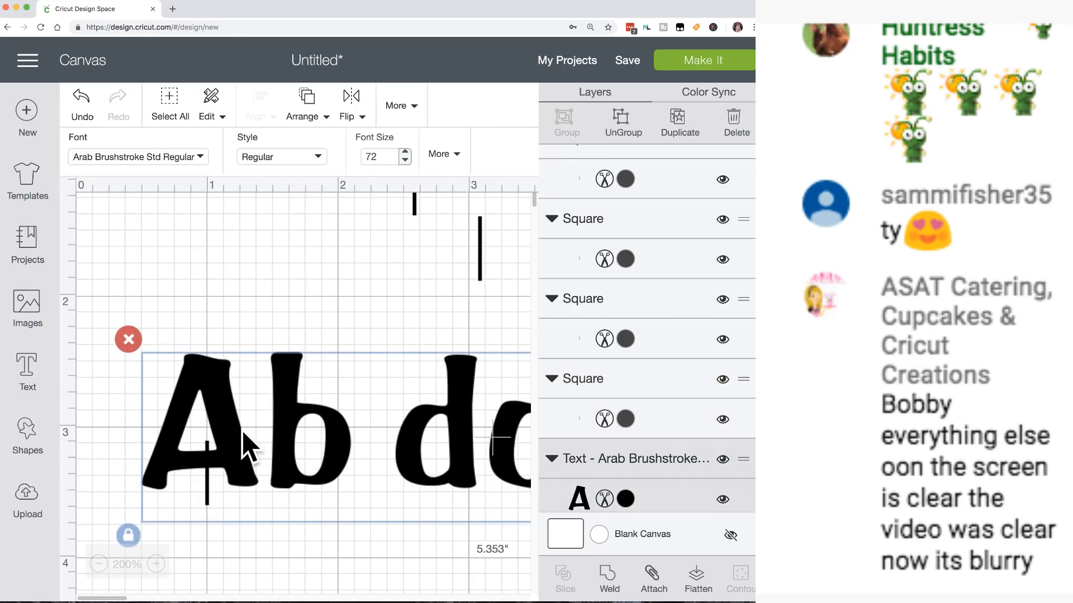
Change the lettering's color from the basic colors to Lavender.
click(311, 109)
click(296, 261)
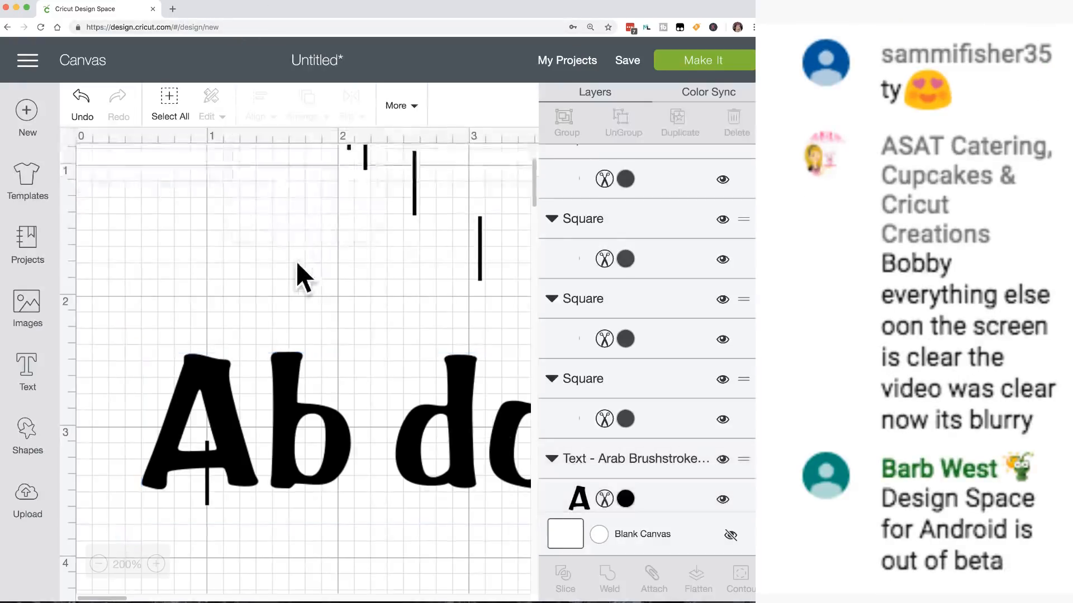
click(239, 466)
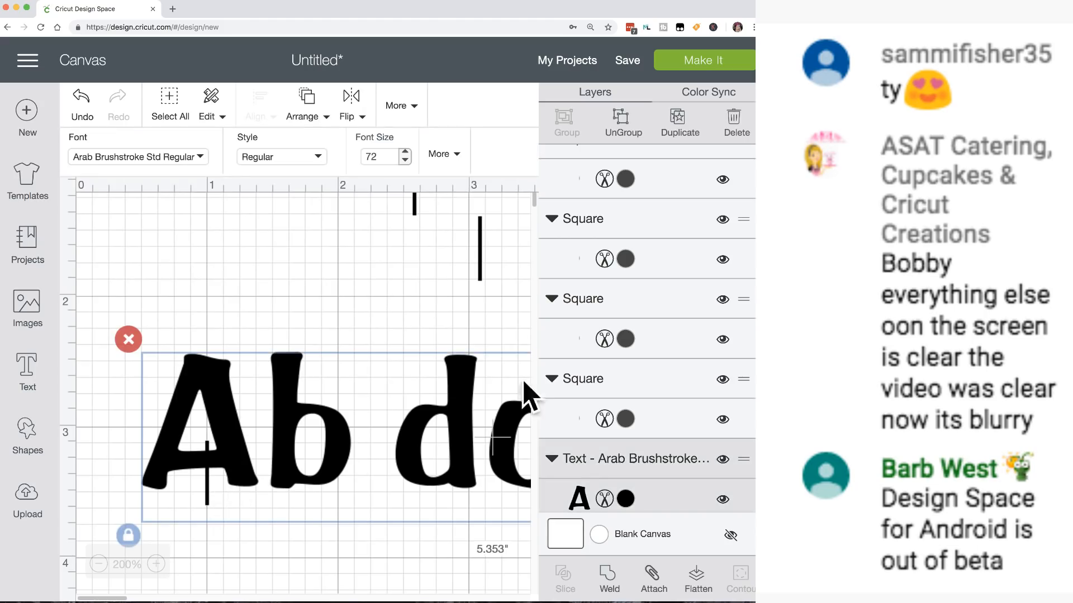
click(626, 499)
click(506, 316)
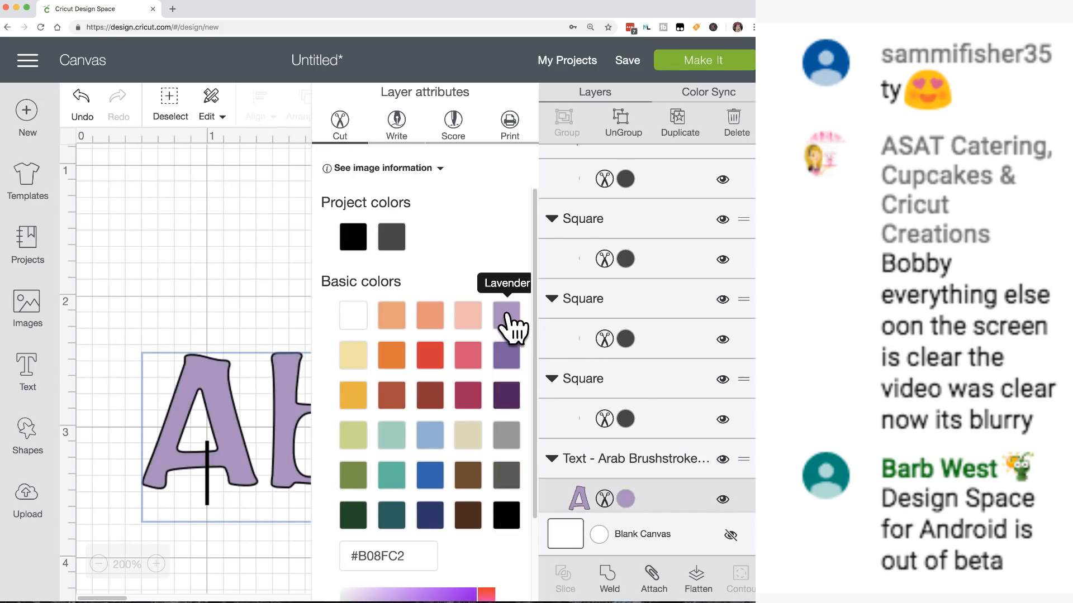
click(251, 307)
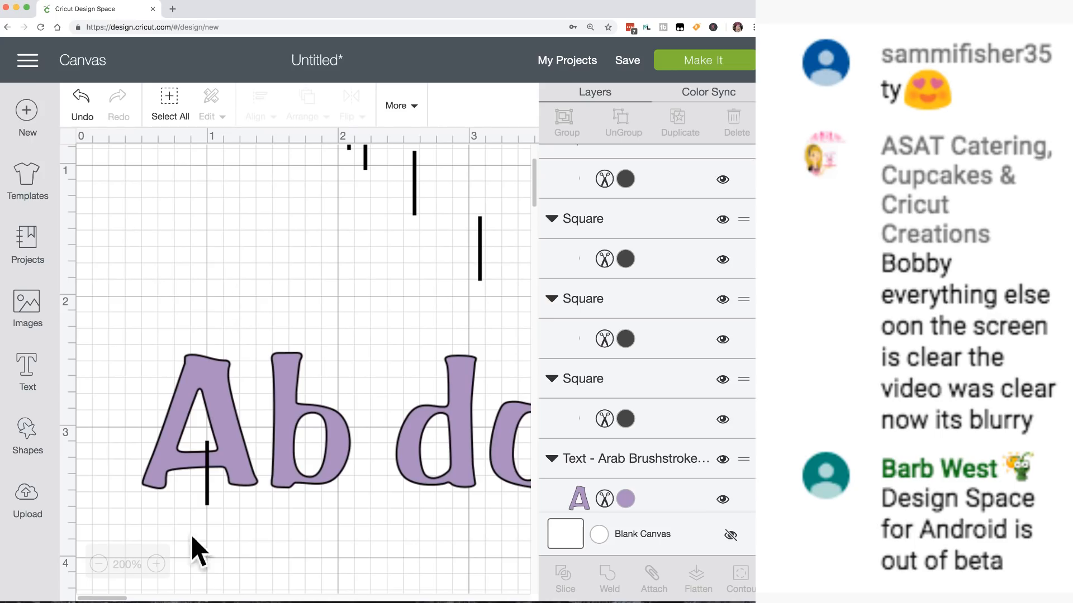
Tilt and shorten the bar on the A to follow its right leg, about 0.161" wide and 0.286" high.
click(207, 500)
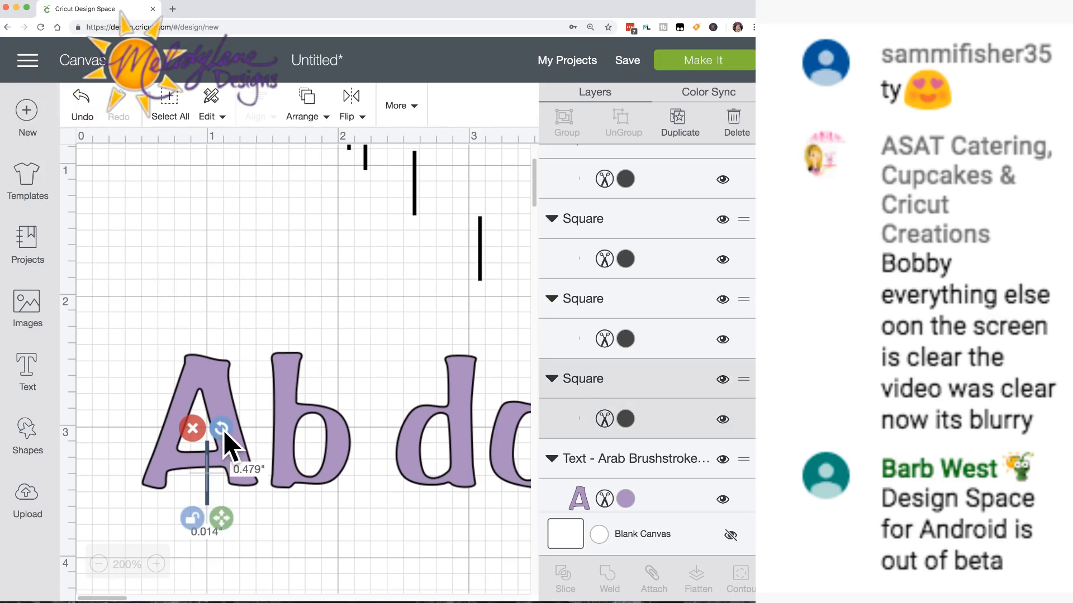
drag(224, 430, 213, 427)
drag(230, 517, 225, 473)
drag(248, 428, 239, 423)
drag(242, 492, 245, 491)
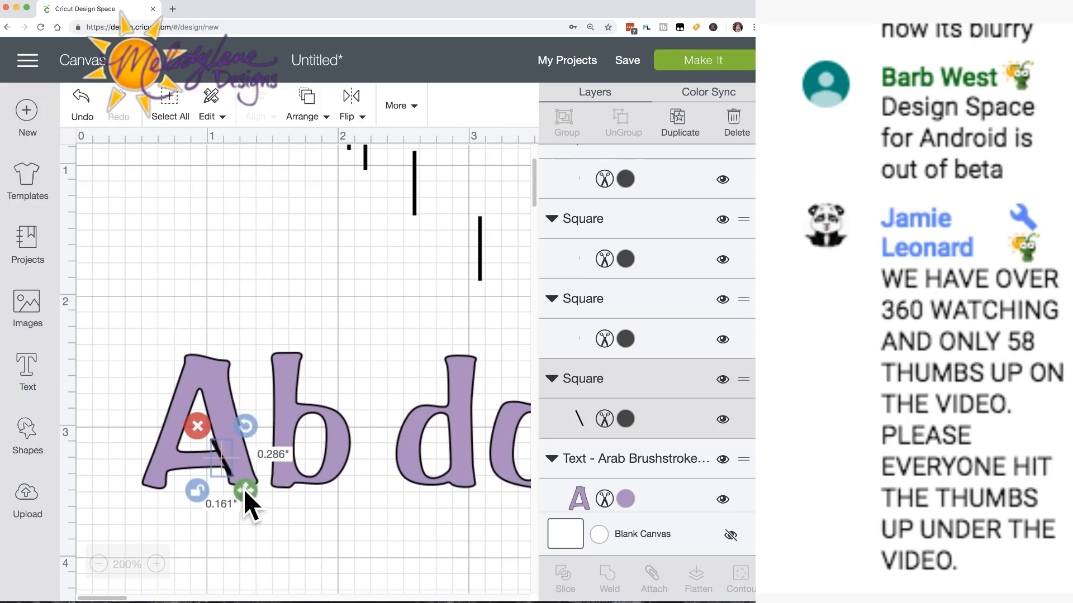
right_click(230, 474)
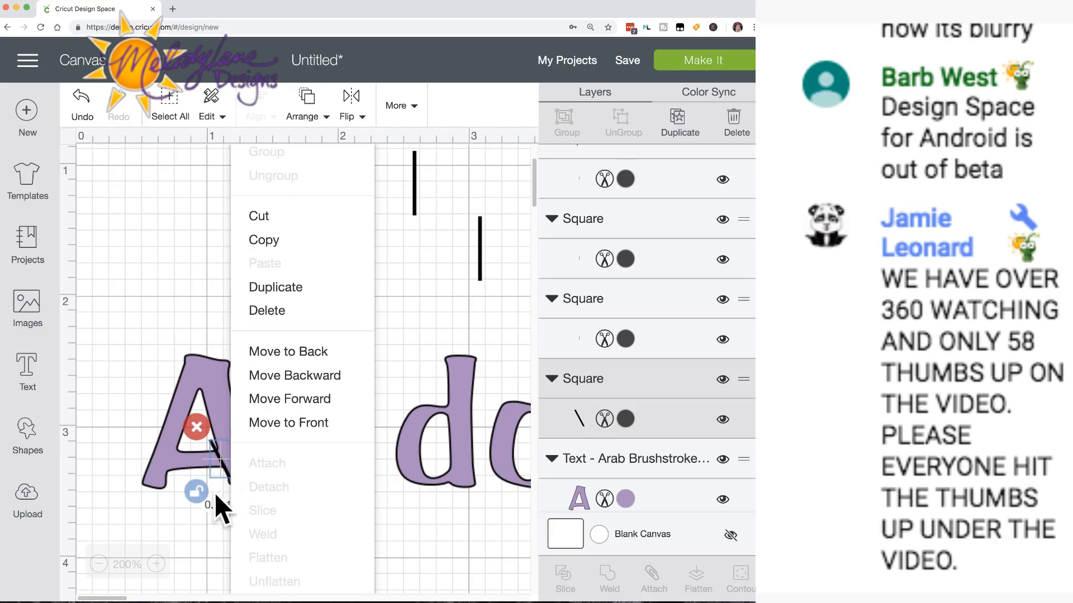
click(198, 540)
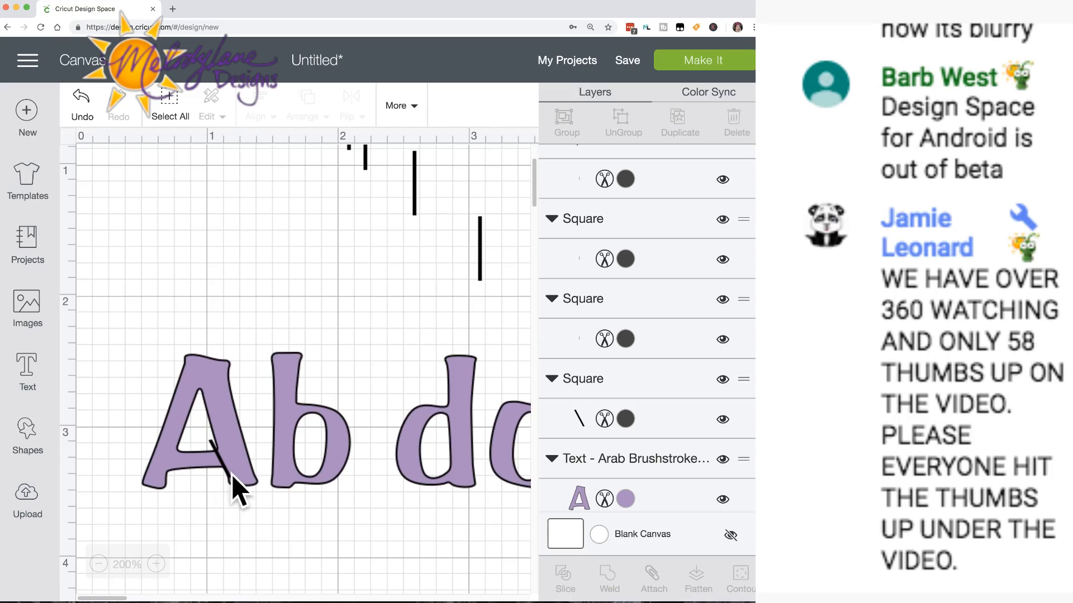
right_click(214, 446)
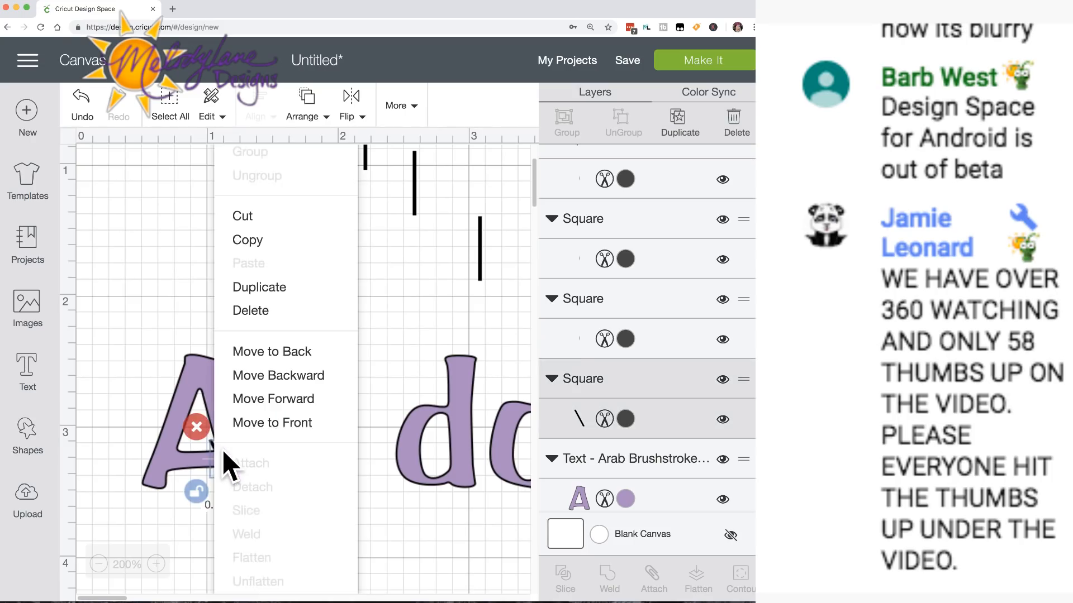
click(180, 538)
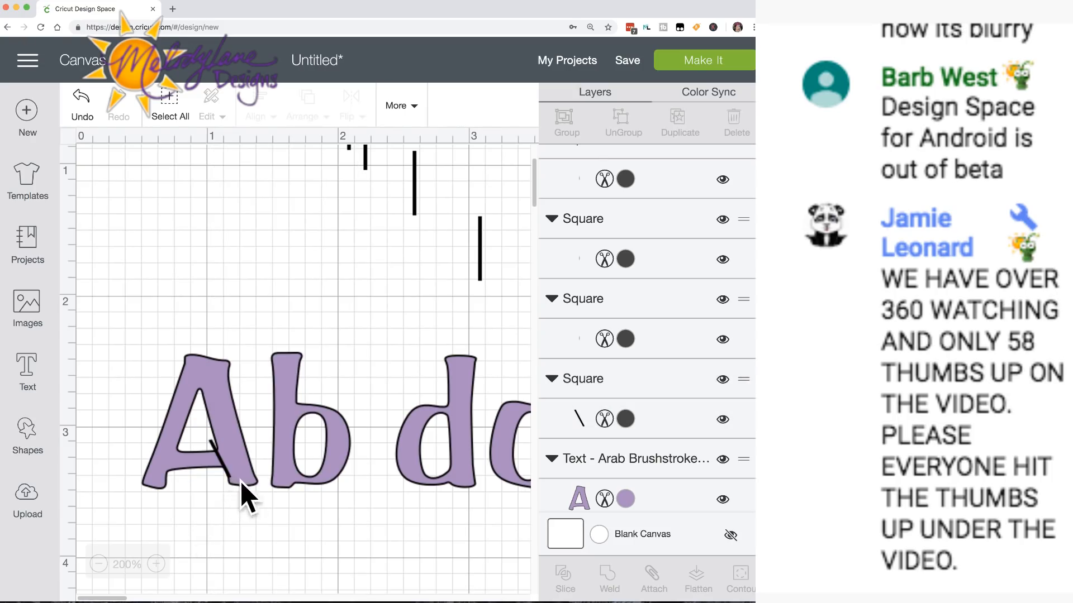
right_click(159, 559)
click(157, 516)
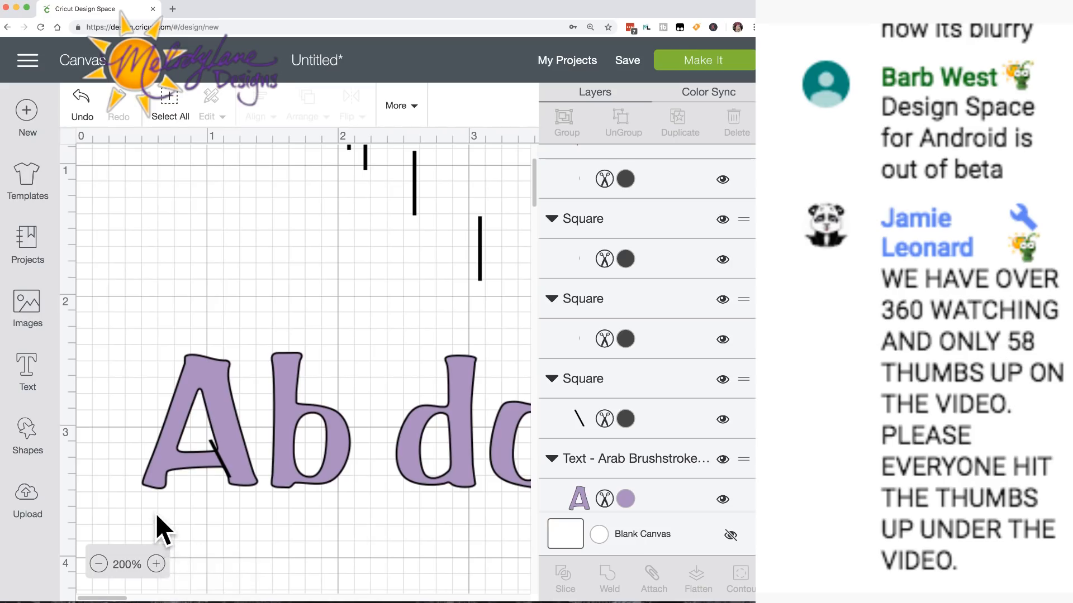
right_click(183, 547)
click(227, 546)
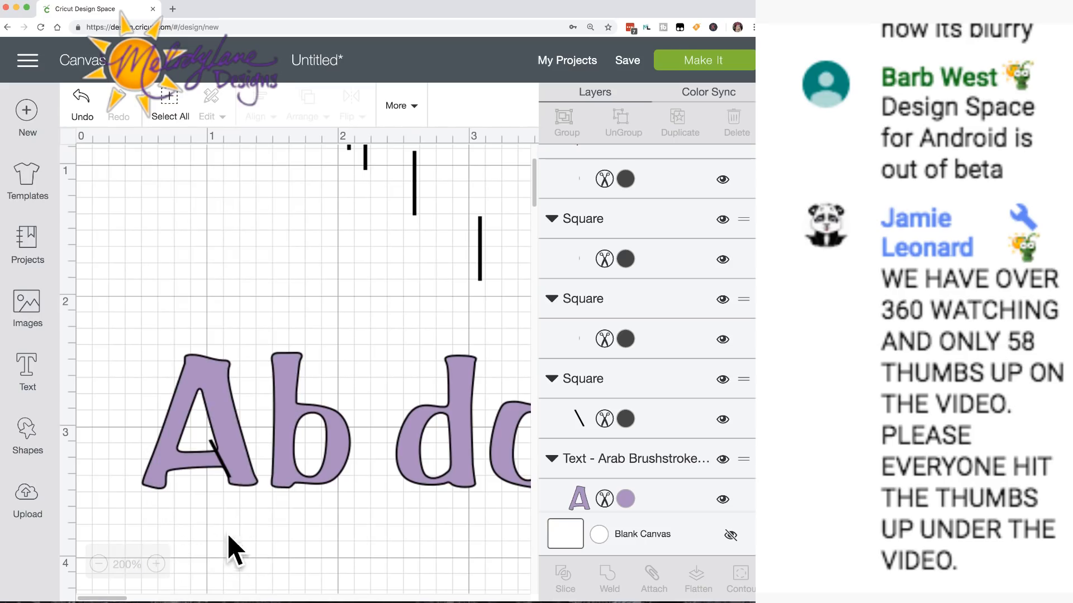
right_click(226, 471)
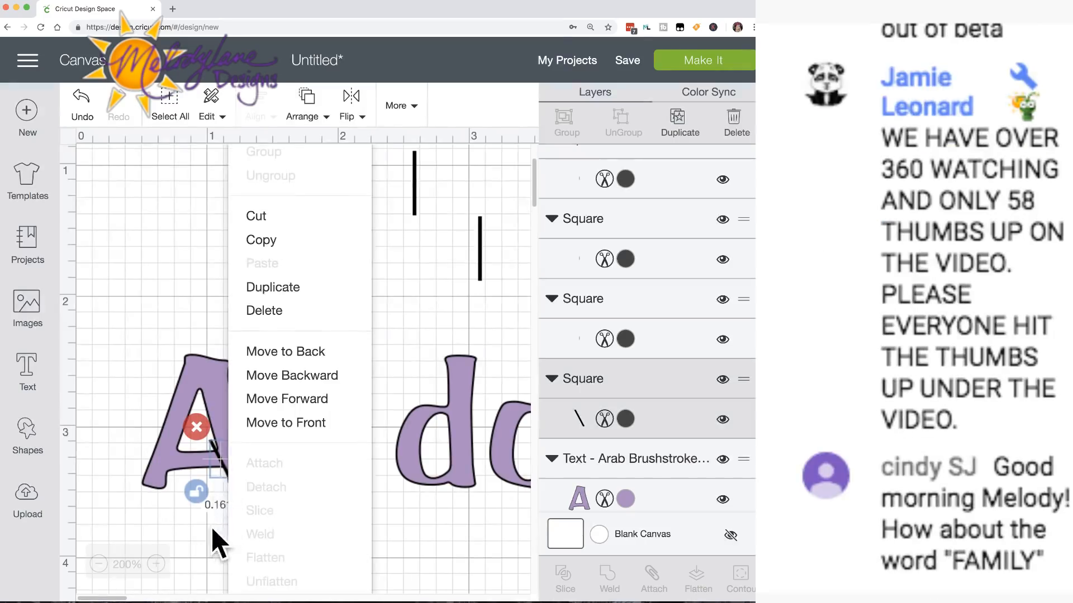
click(218, 544)
Refine the slanted bar's angle and size to about 0.147" wide and 0.293" high along the A's right leg.
click(224, 461)
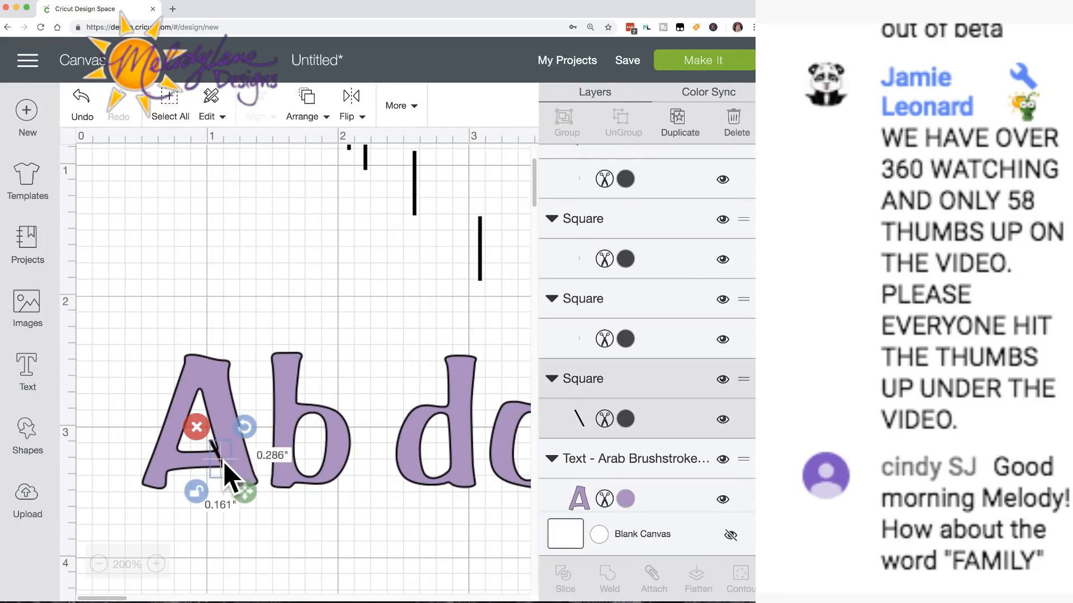
drag(248, 426, 246, 430)
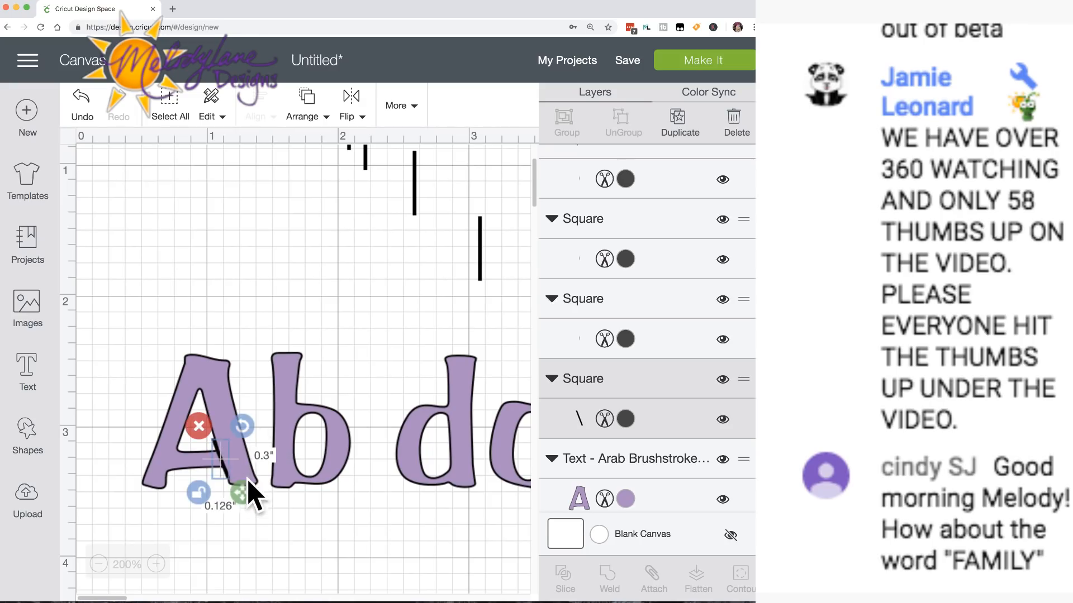
drag(248, 494, 227, 474)
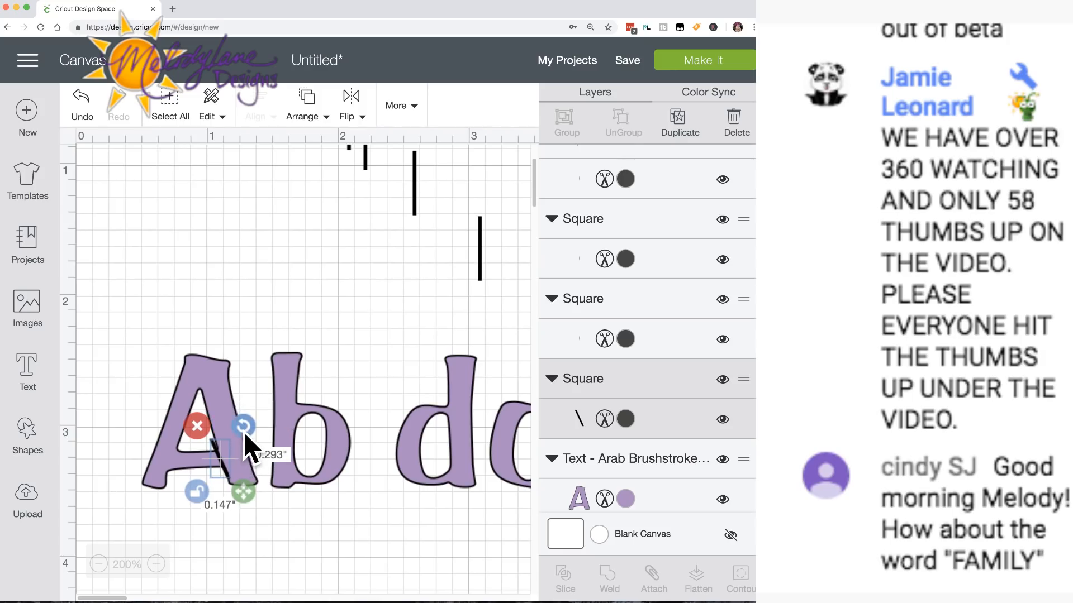
drag(244, 432, 246, 430)
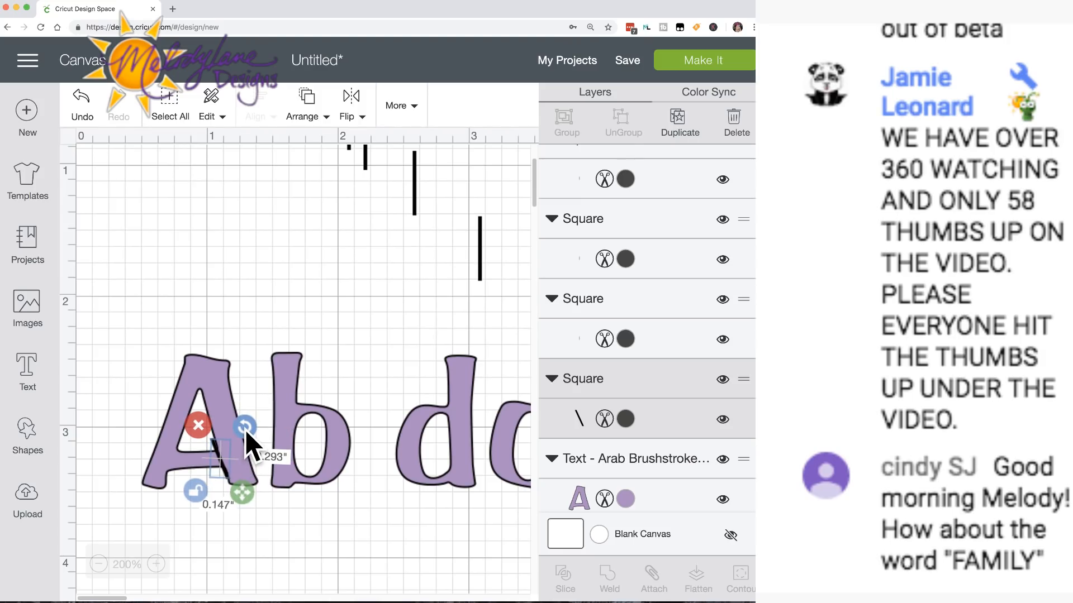
Slice the lettering with the slanted bar and move the cut lettering up about 0.56".
drag(286, 536, 197, 420)
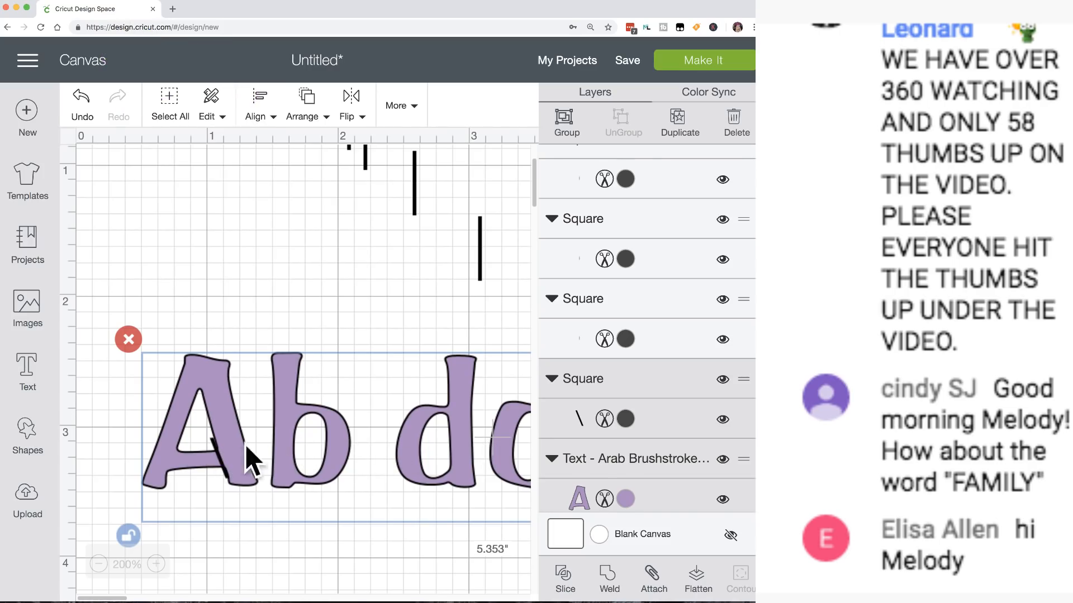
click(562, 581)
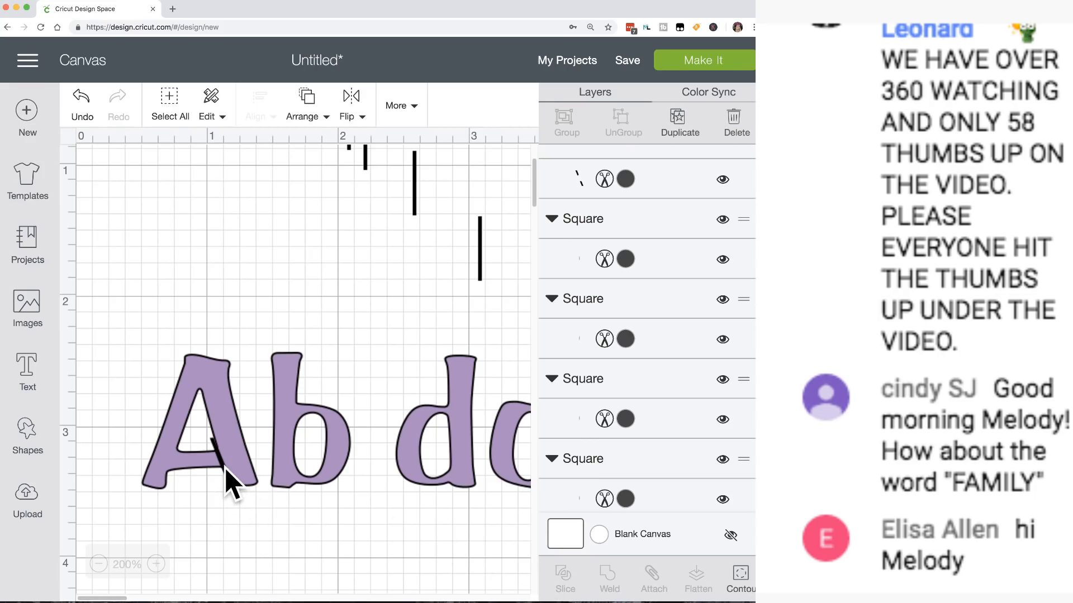
drag(225, 467, 225, 385)
click(249, 503)
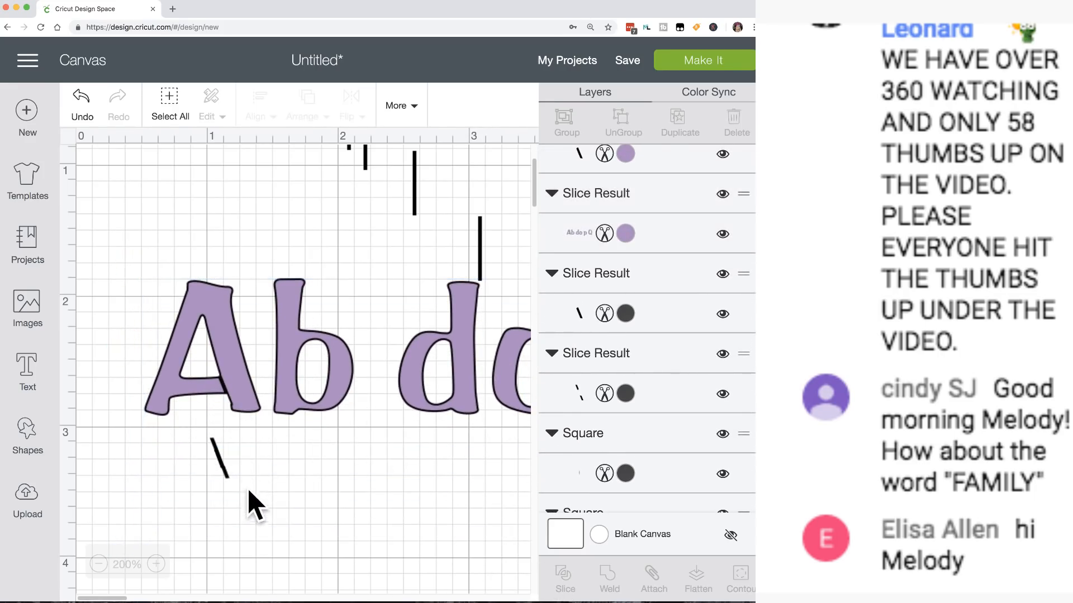
Send the sliced lettering behind all the other layers.
click(223, 388)
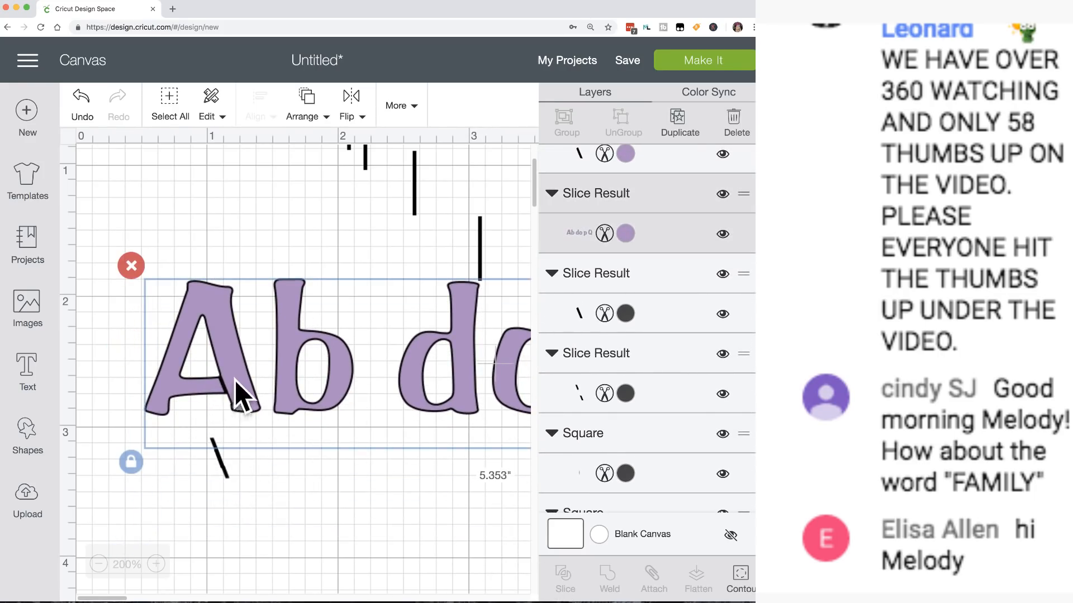
click(305, 103)
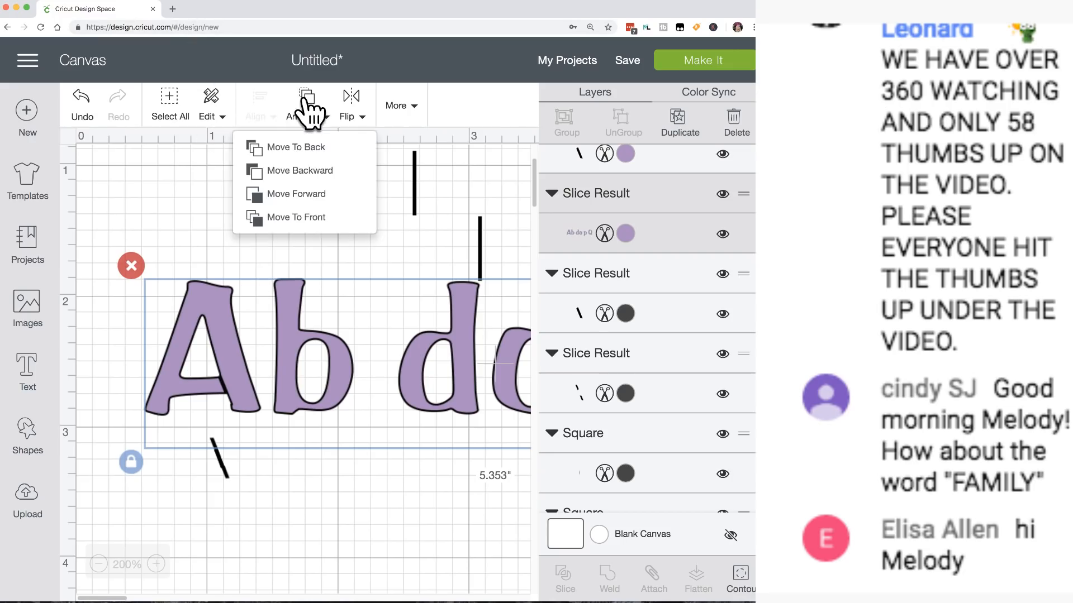
click(302, 147)
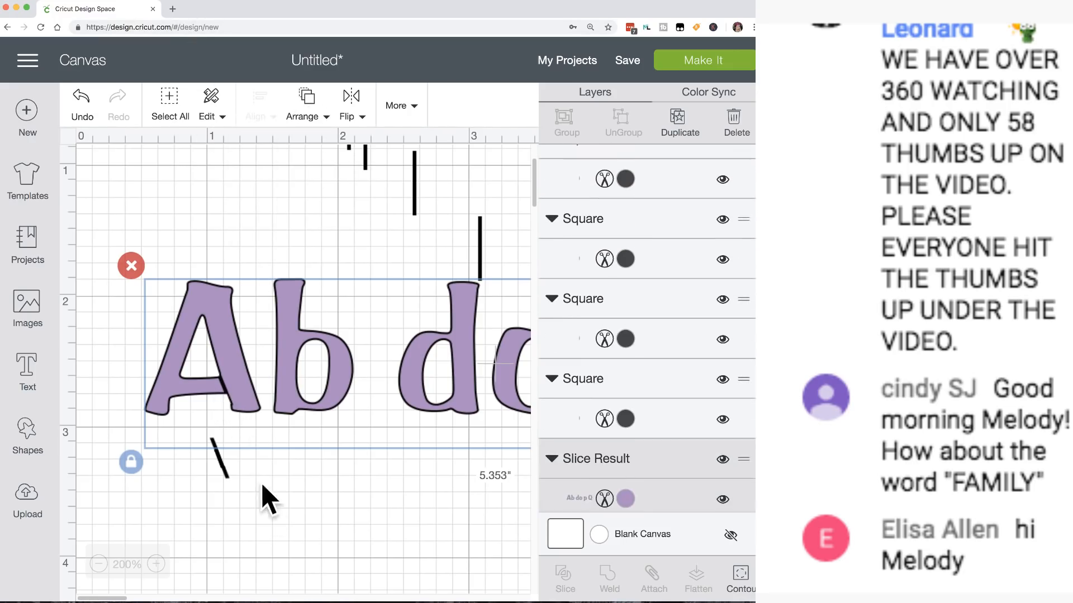
click(263, 497)
Shift the sliced lettering slightly down and to the right to check the cut in the A.
click(223, 384)
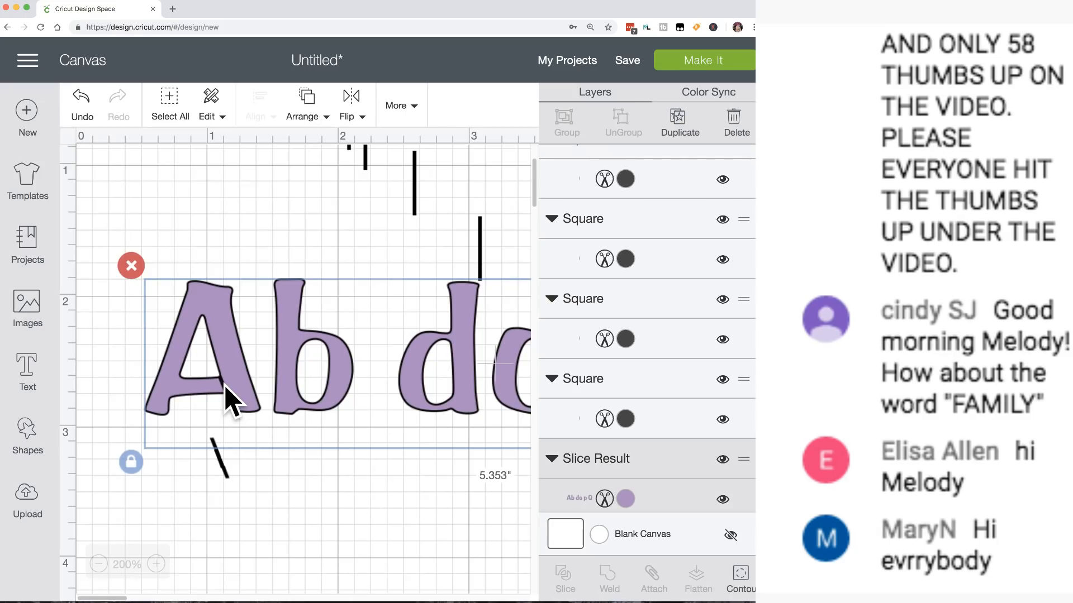
drag(224, 384, 237, 395)
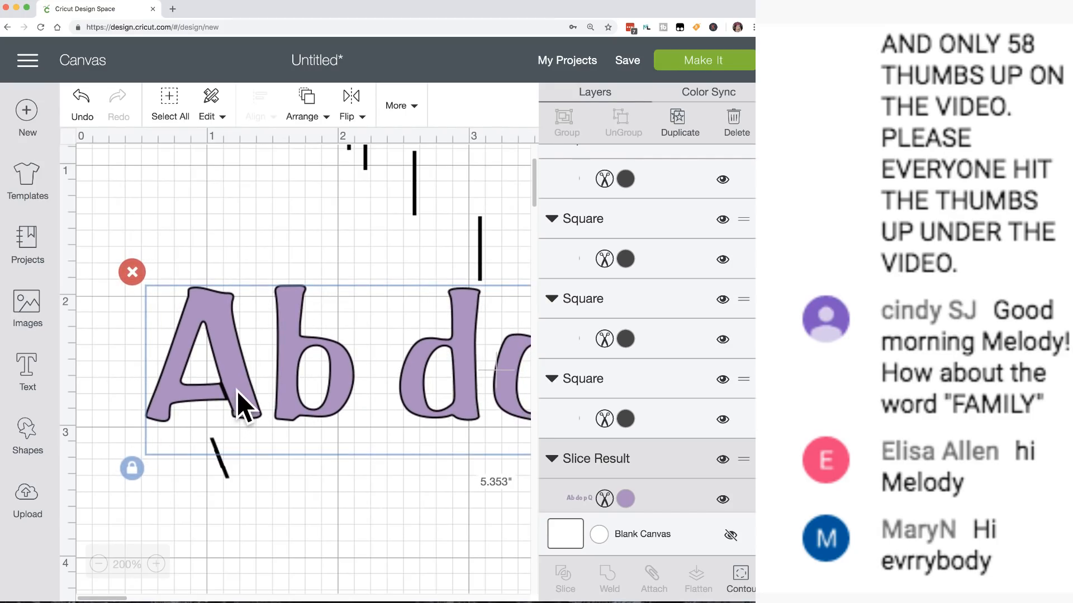
click(295, 528)
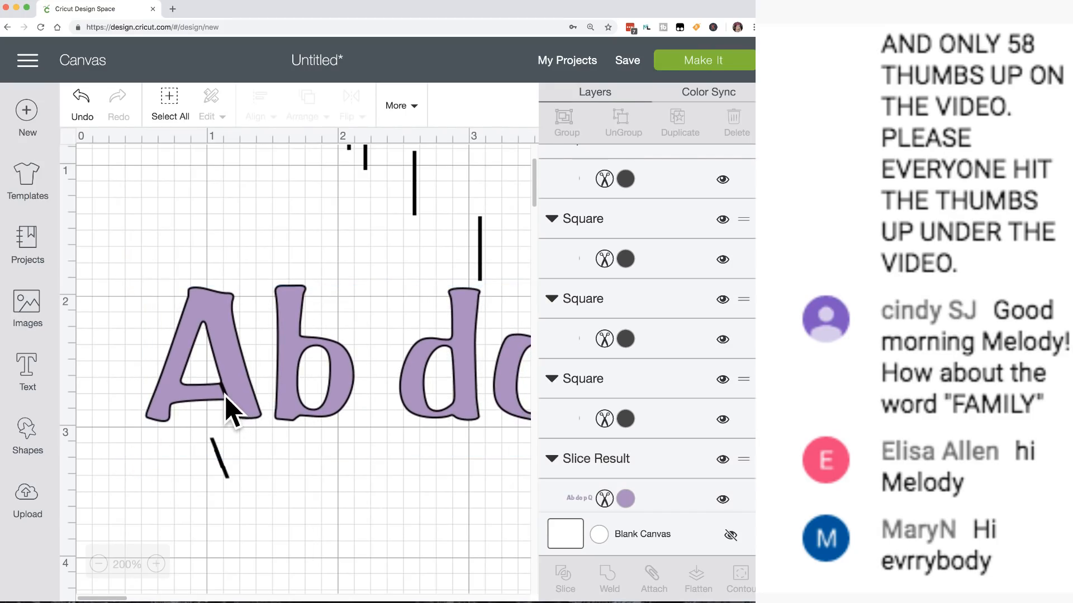
click(225, 394)
drag(236, 396, 239, 397)
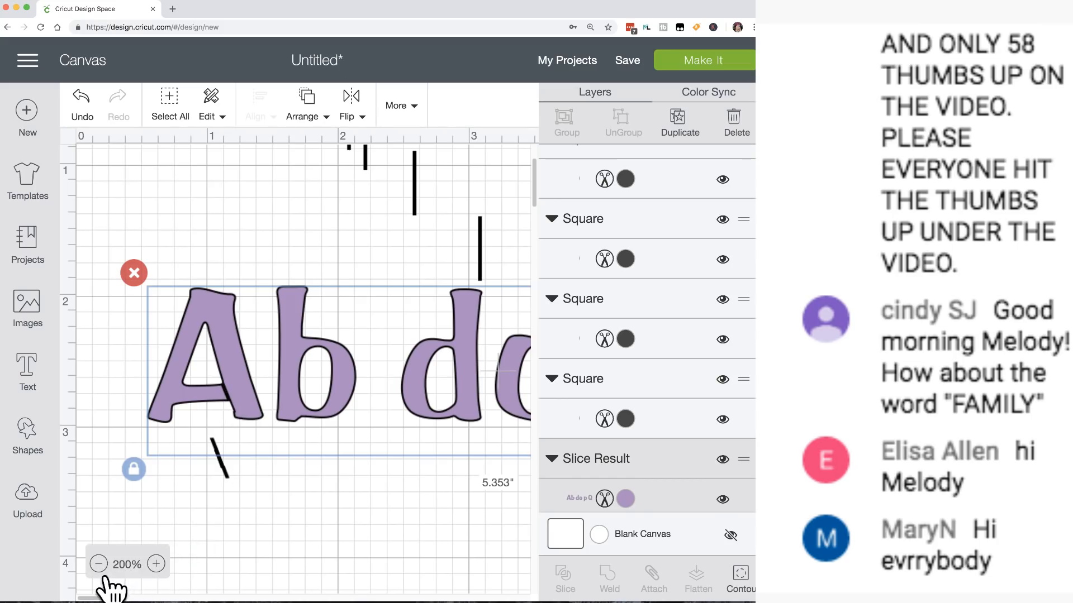
Examine the cut in the A more closely and nudge the sliced lettering slightly up and to the left.
click(156, 564)
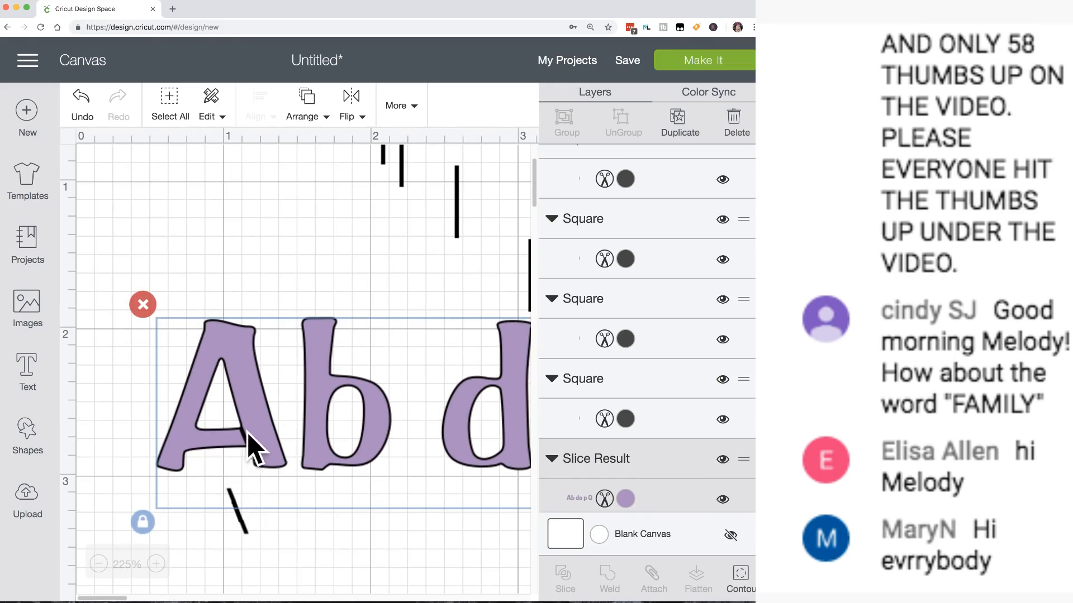
click(330, 577)
click(346, 374)
drag(345, 374, 366, 380)
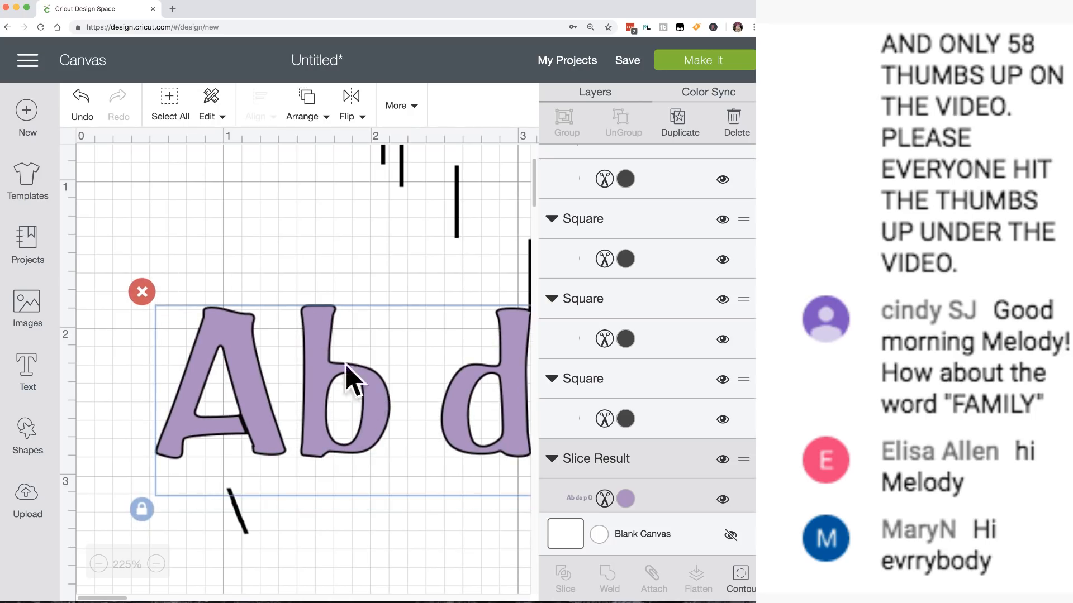
click(270, 263)
click(245, 426)
drag(244, 424, 241, 427)
click(341, 543)
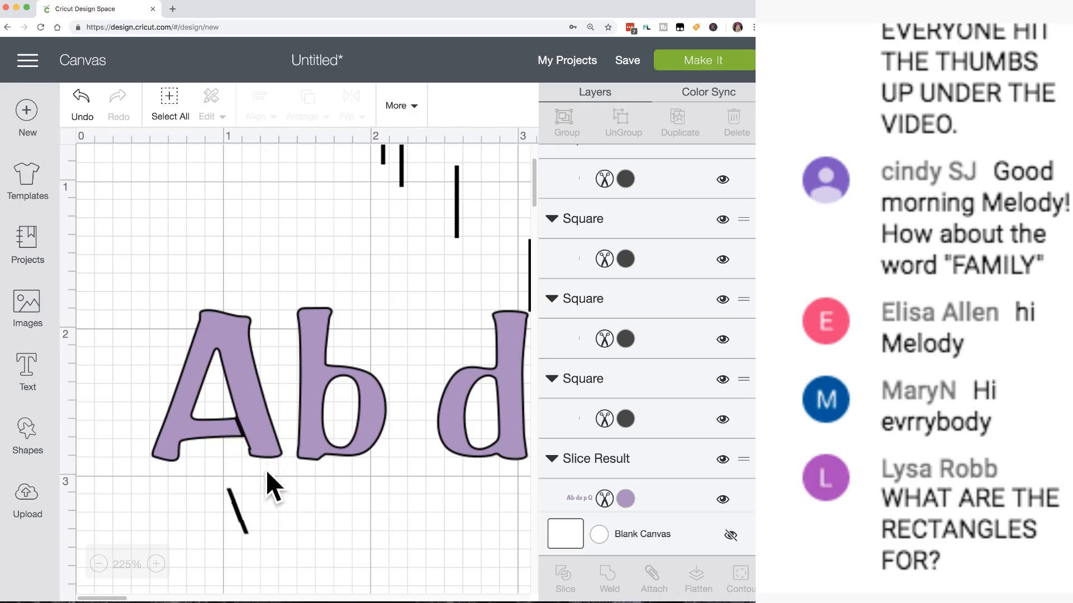
Pull the sliced-out bar pieces apart in the empty area below the A of the lettering.
drag(241, 522, 296, 540)
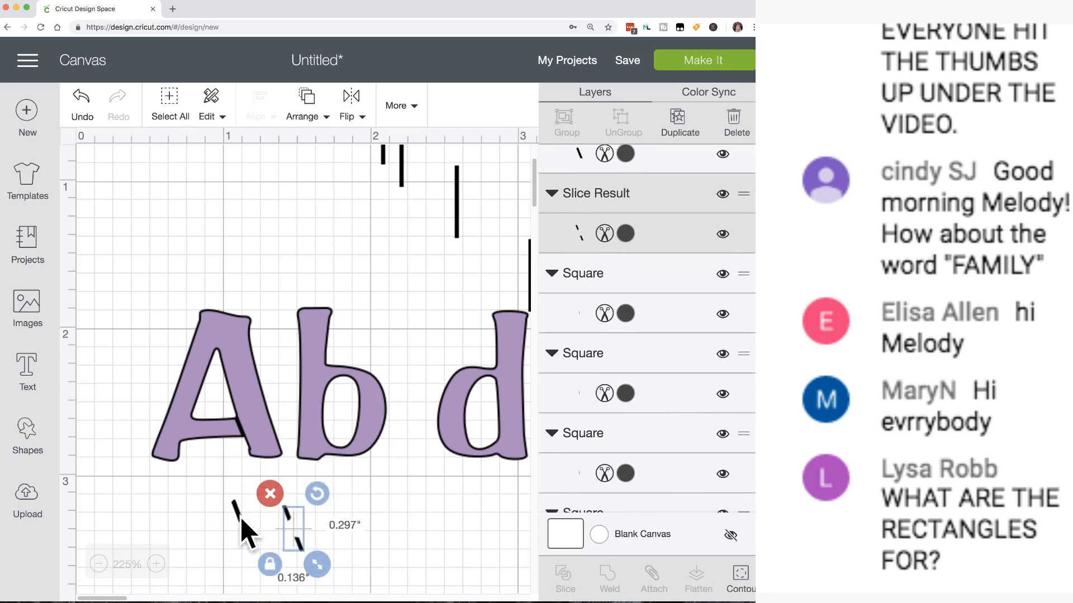
mouse_move(238, 515)
mouse_down()
mouse_move(256, 518)
mouse_move(219, 514)
mouse_up()
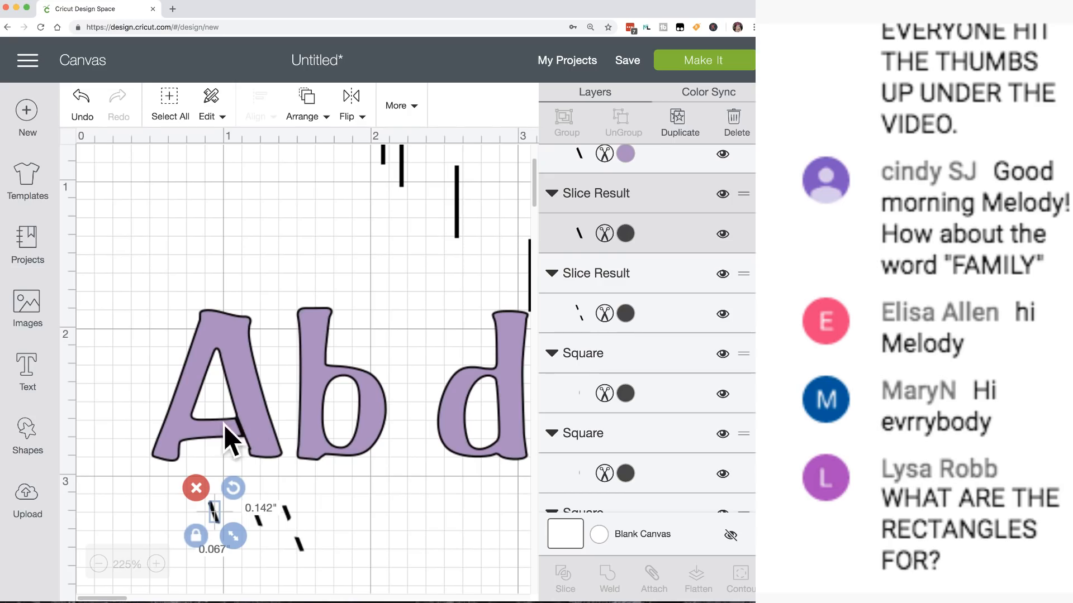
click(99, 564)
click(99, 564)
click(100, 564)
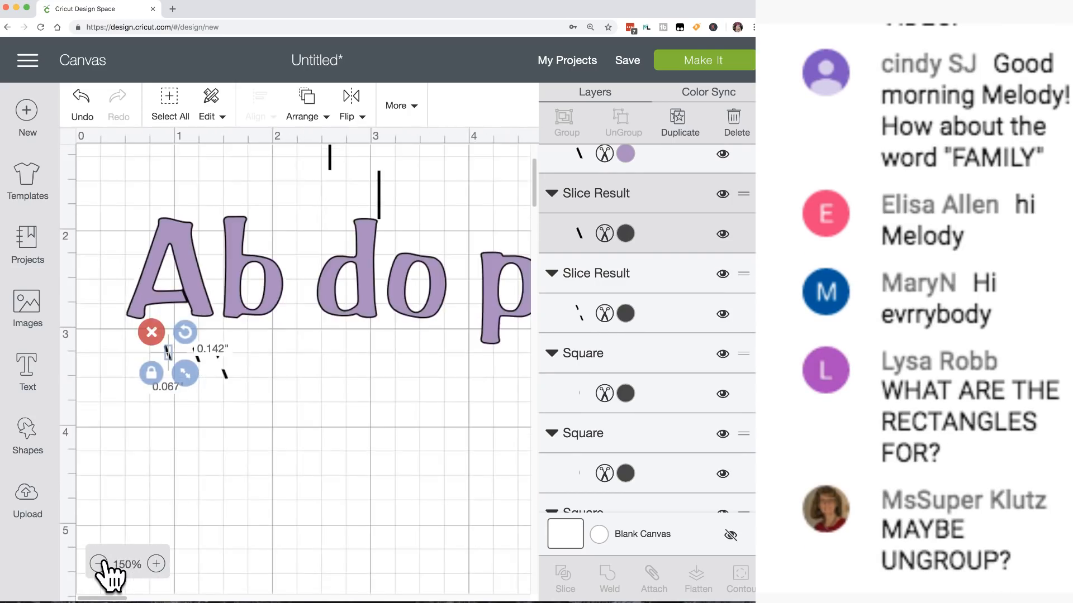
click(99, 564)
scroll(190, 477, up, 3)
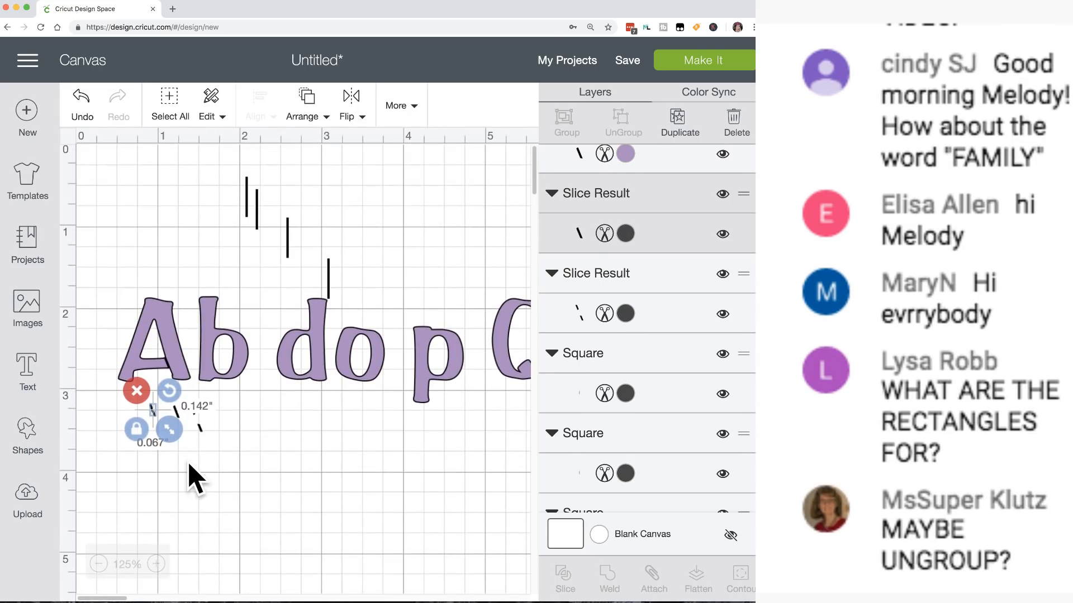
Enlarge the sliced lettering to about 5.95" wide and shift it slightly down and to the right.
drag(178, 366, 193, 385)
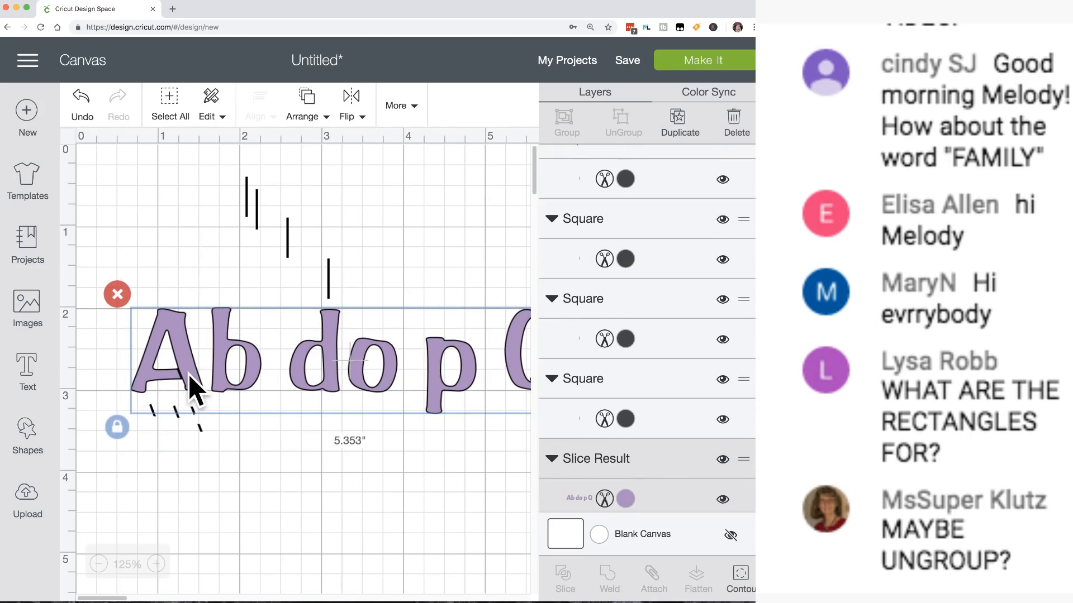
click(99, 564)
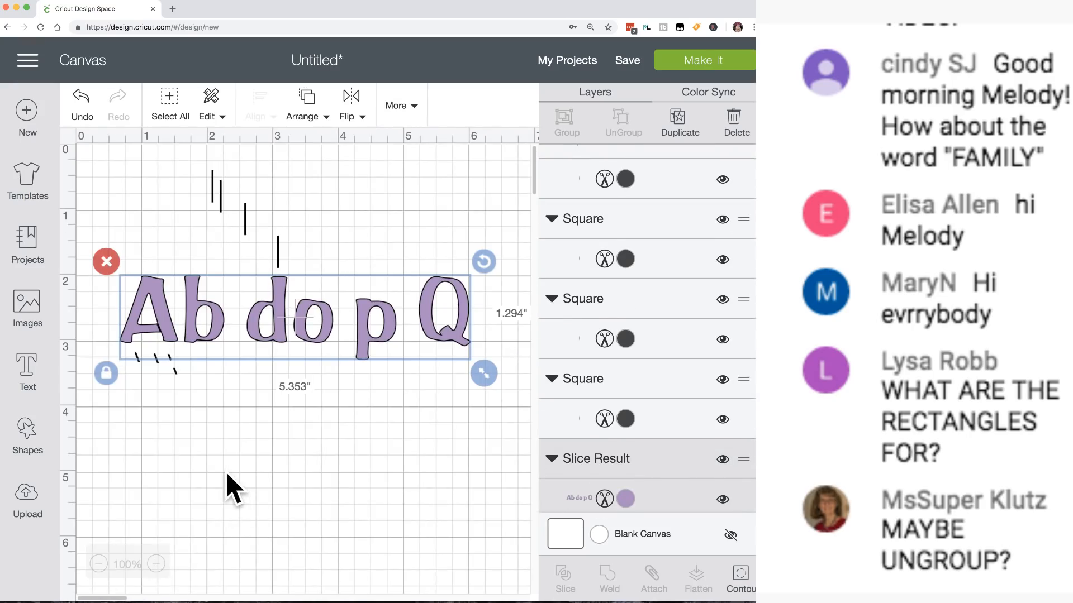
drag(484, 373, 521, 382)
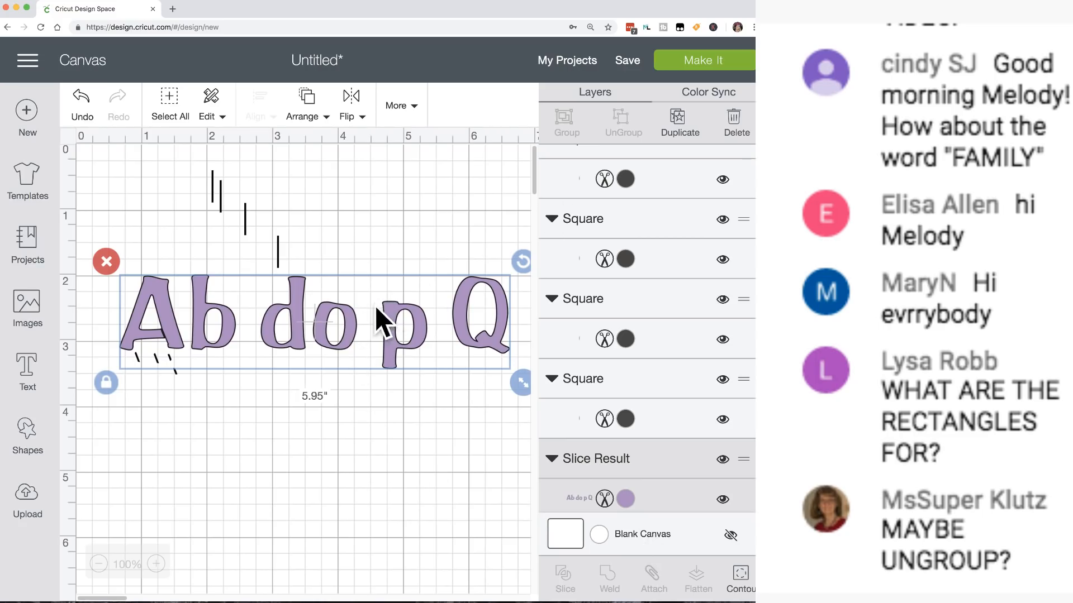
drag(339, 306, 358, 304)
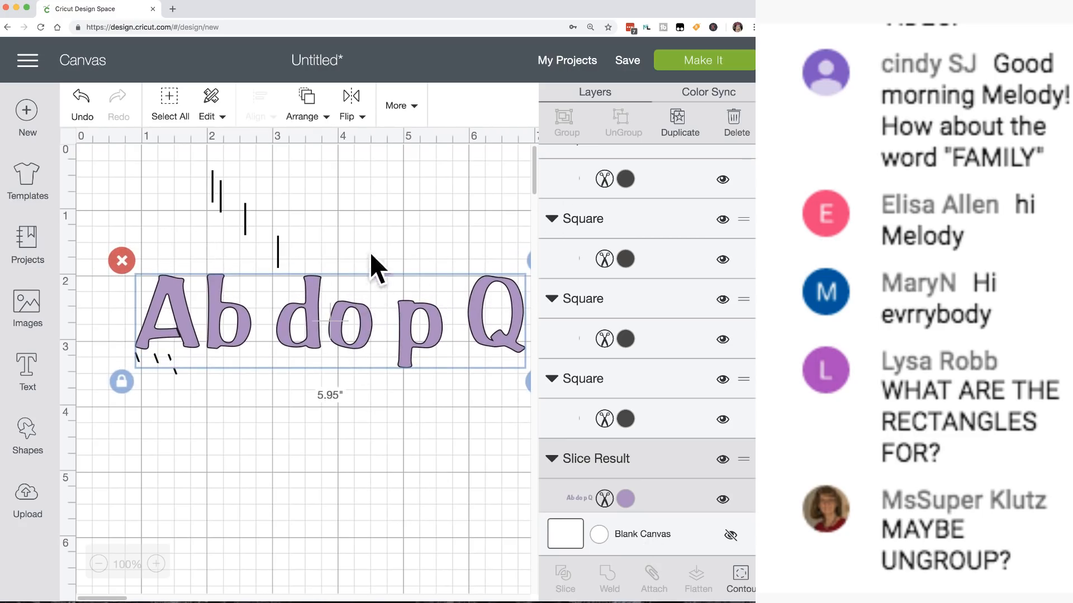
click(401, 108)
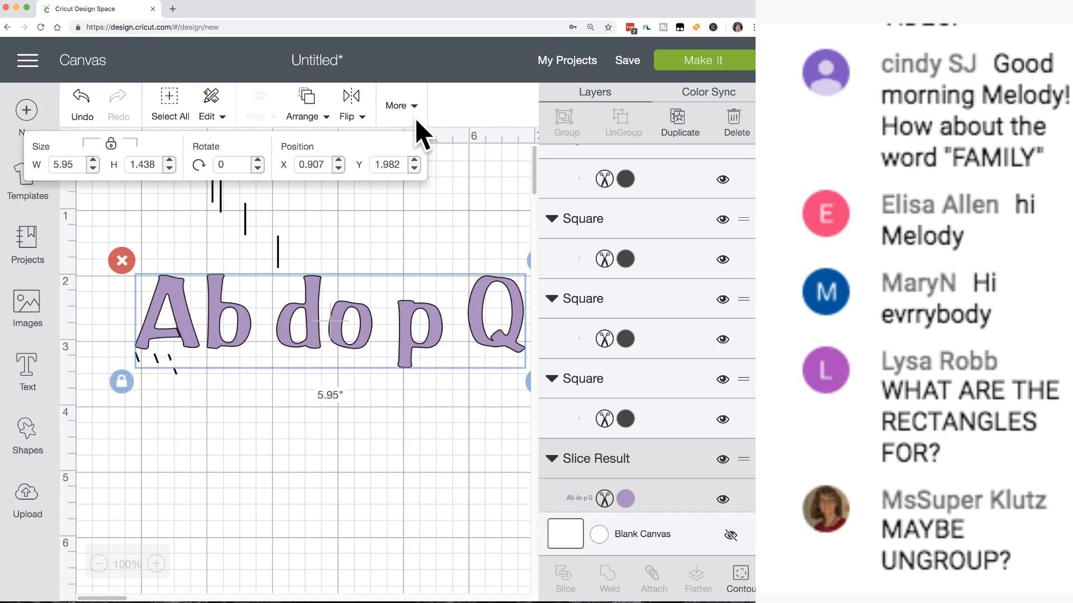
drag(336, 310, 327, 310)
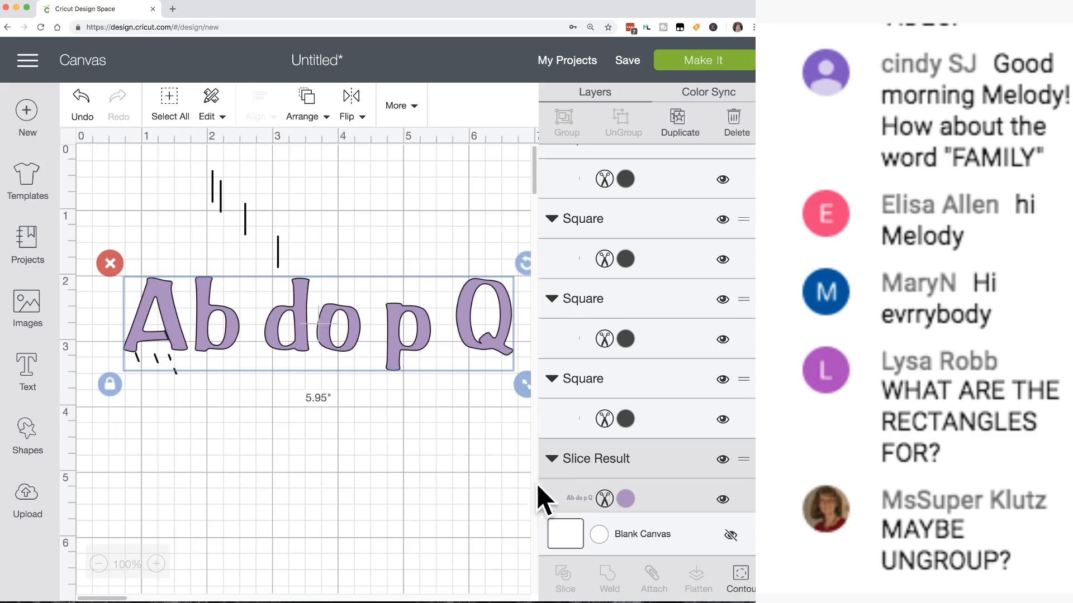
scroll(582, 482, up, 1)
scroll(582, 481, down, 1)
drag(350, 316, 346, 318)
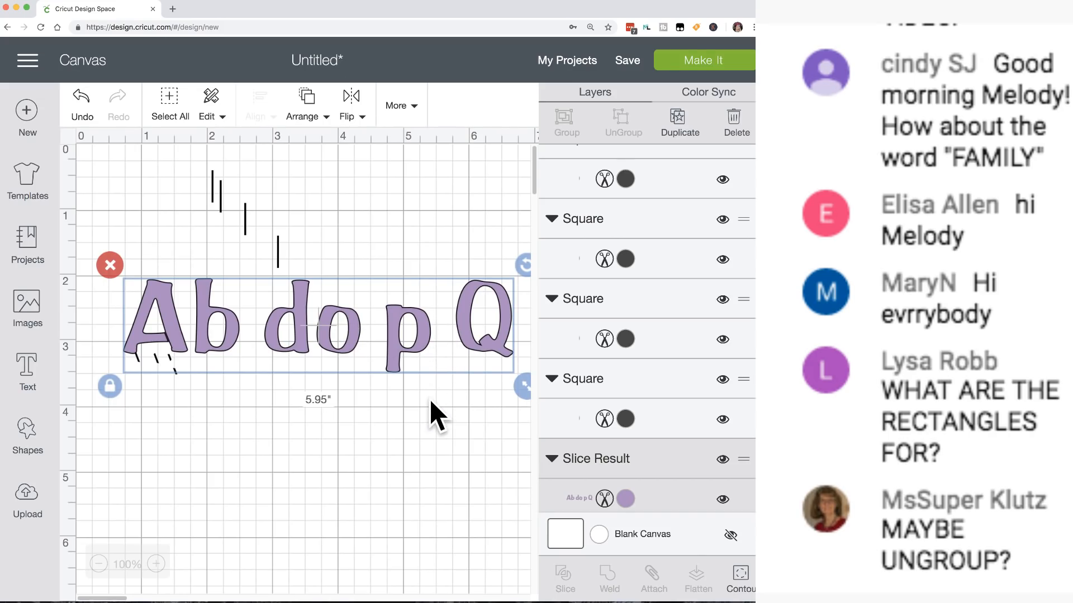
Add a new text reading "A" and give it the light purple project color.
click(27, 370)
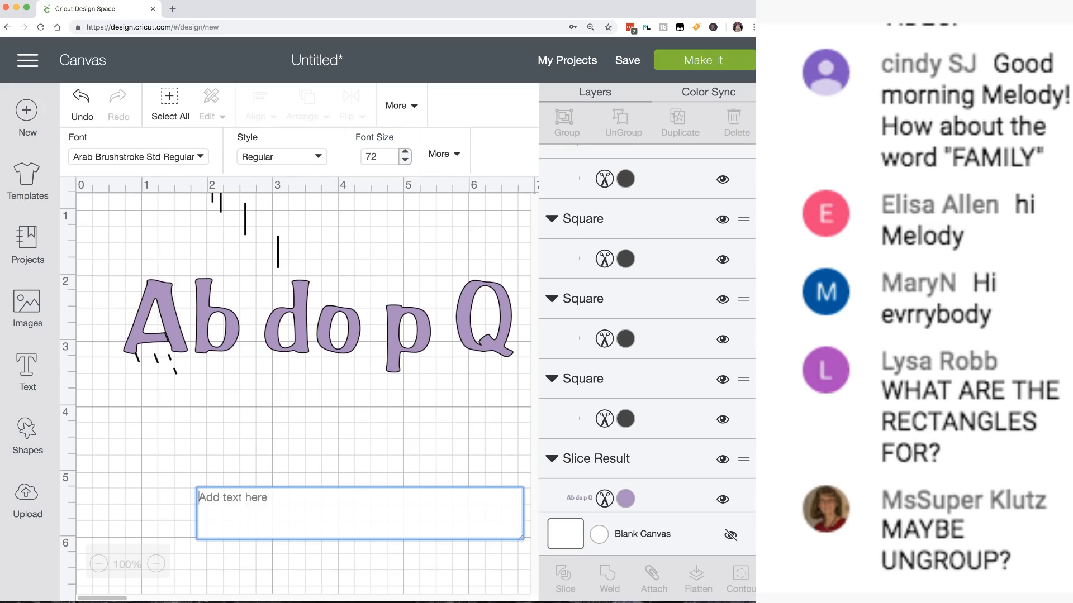
text(A)
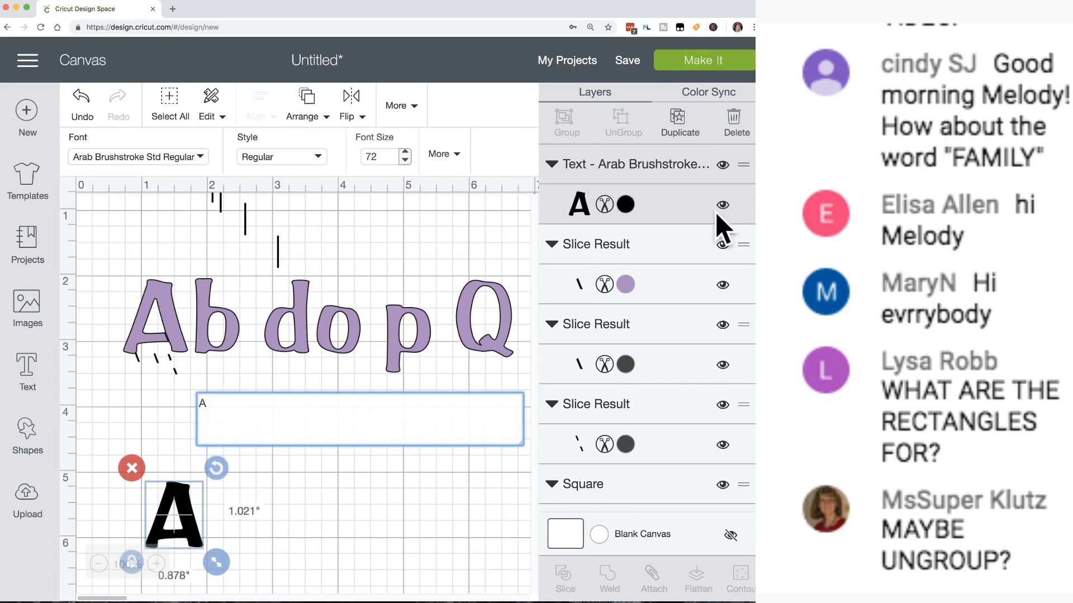
click(628, 202)
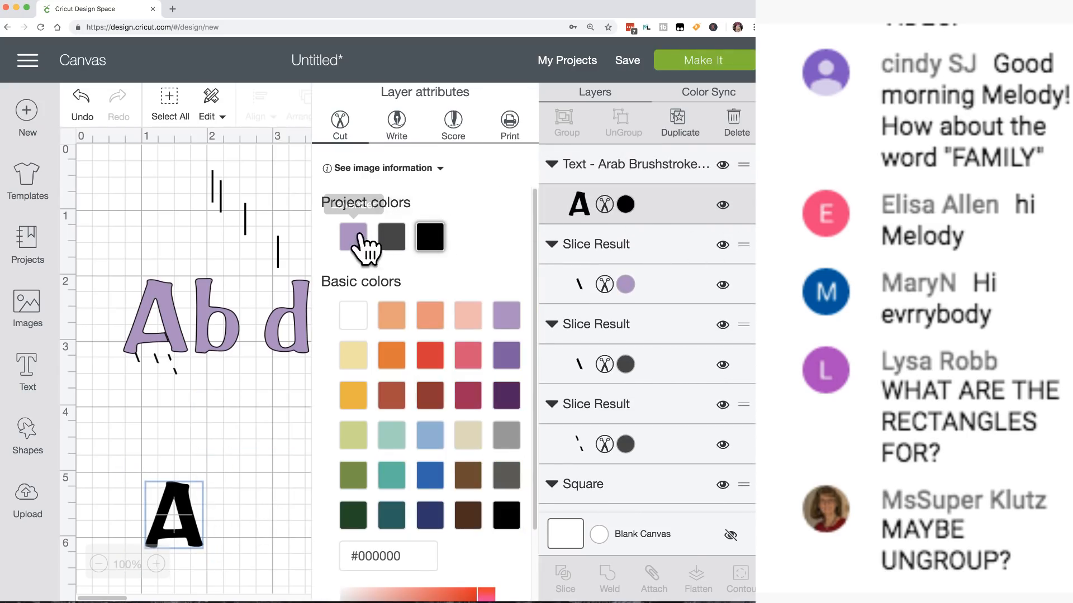
click(353, 237)
Place a bar beside the new A, unlock its proportions, resize it to about 0.043" by 0.521", and move the A up toward the lettering.
drag(222, 208, 228, 482)
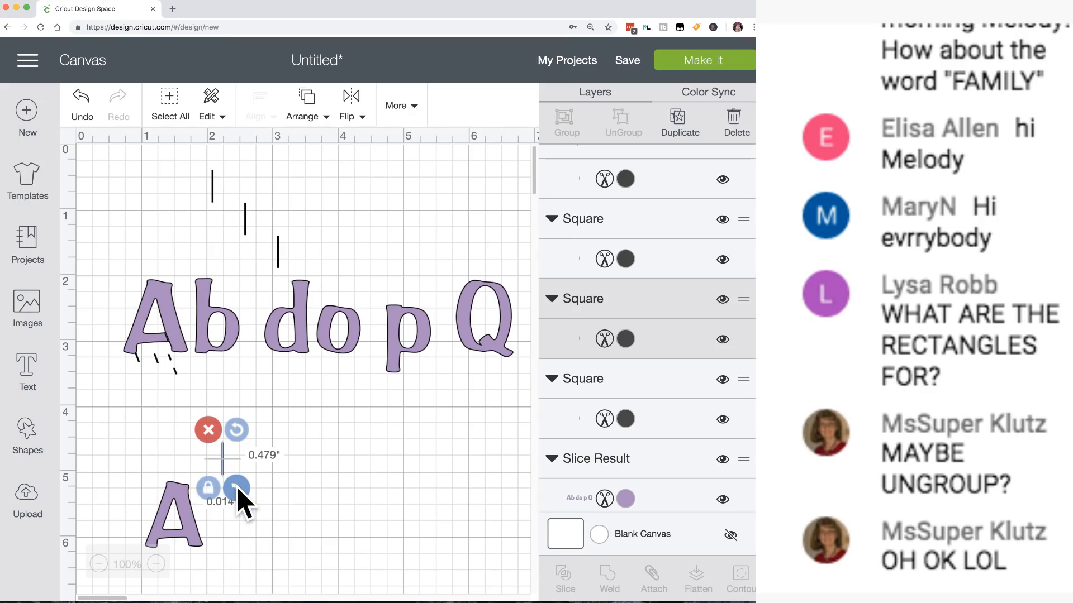
drag(237, 487, 240, 496)
click(209, 491)
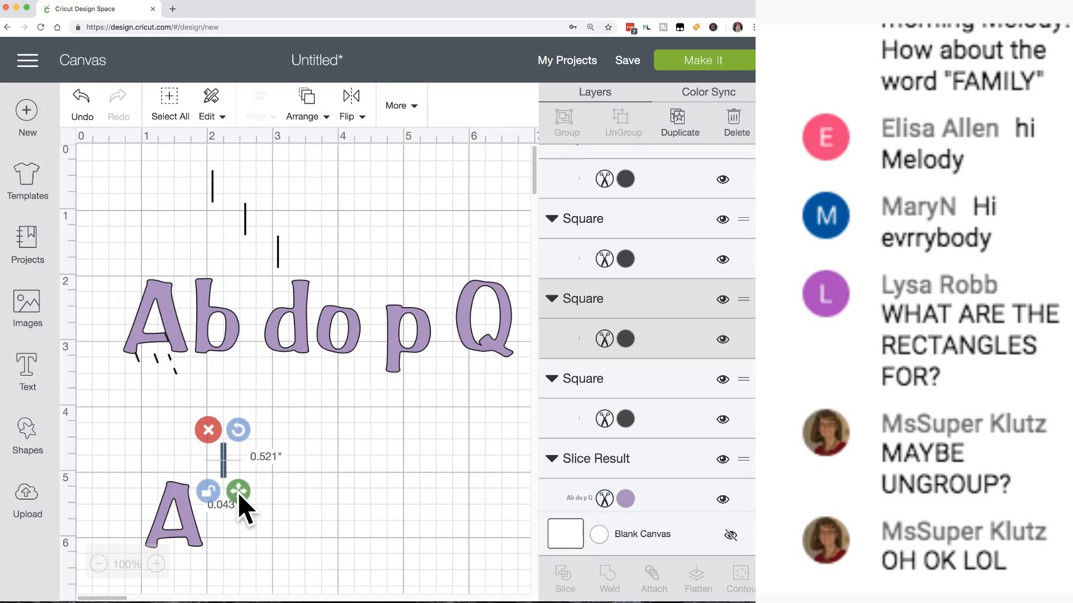
drag(173, 486, 148, 406)
click(278, 483)
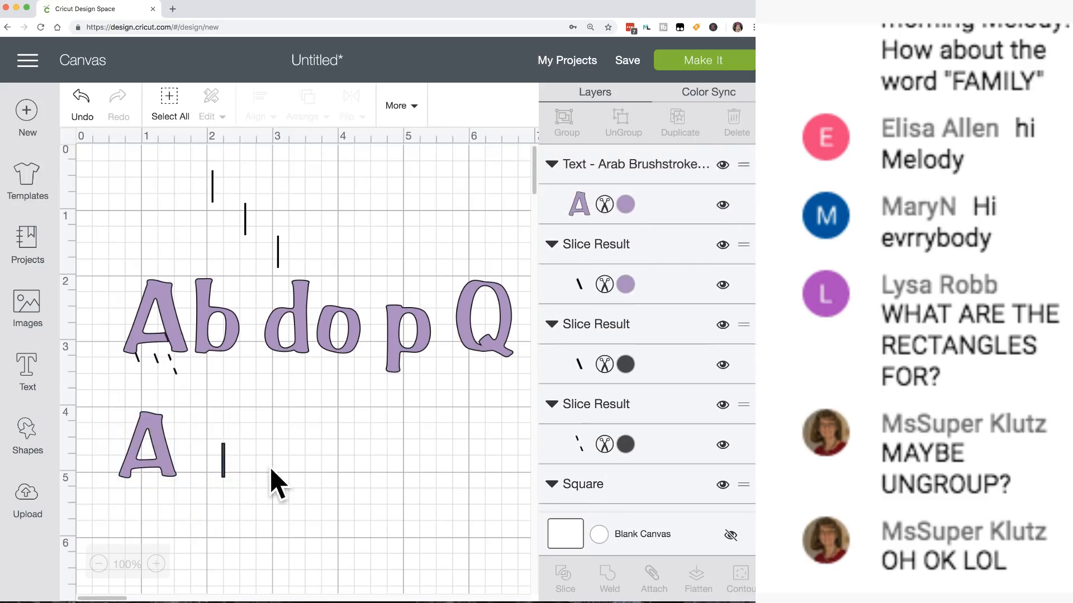
Tilt the bar to follow the right leg of the new A, shorten it and place it over the crossbar's right end.
click(225, 467)
drag(240, 430, 232, 427)
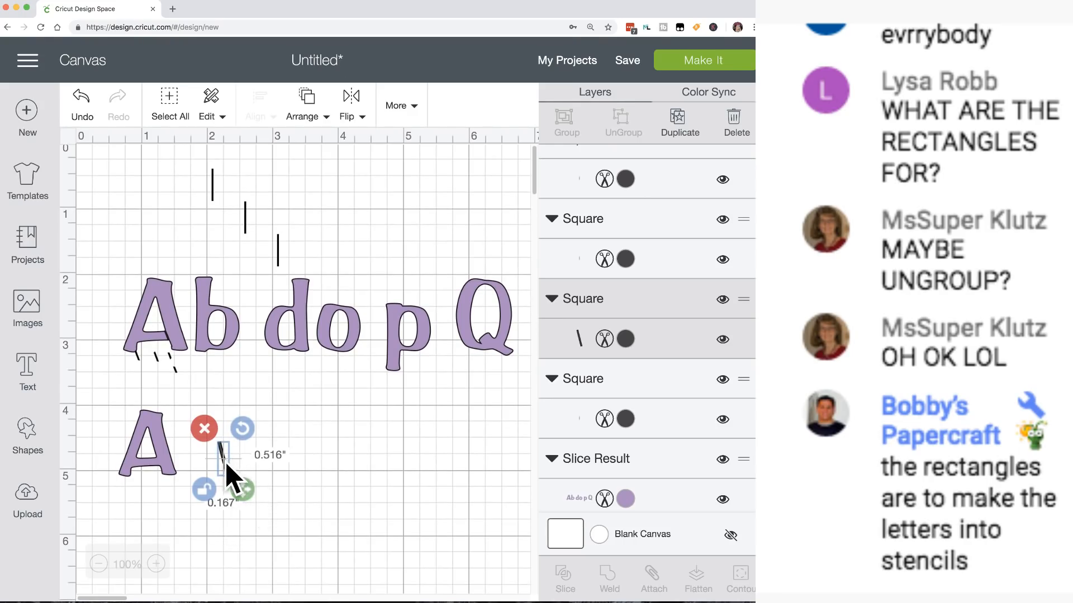
click(156, 563)
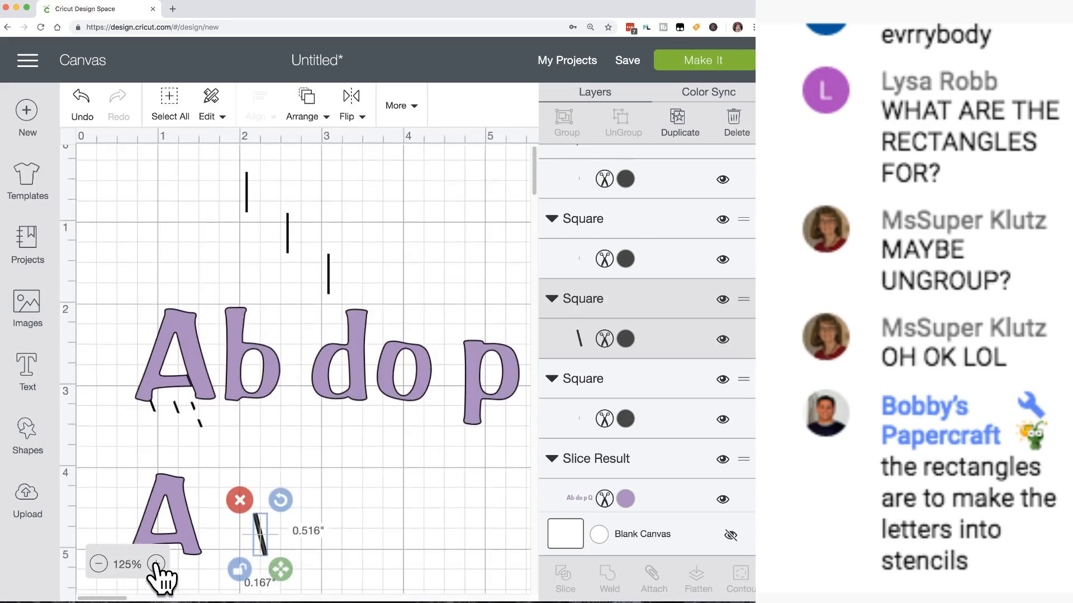
click(156, 563)
scroll(185, 537, down, 5)
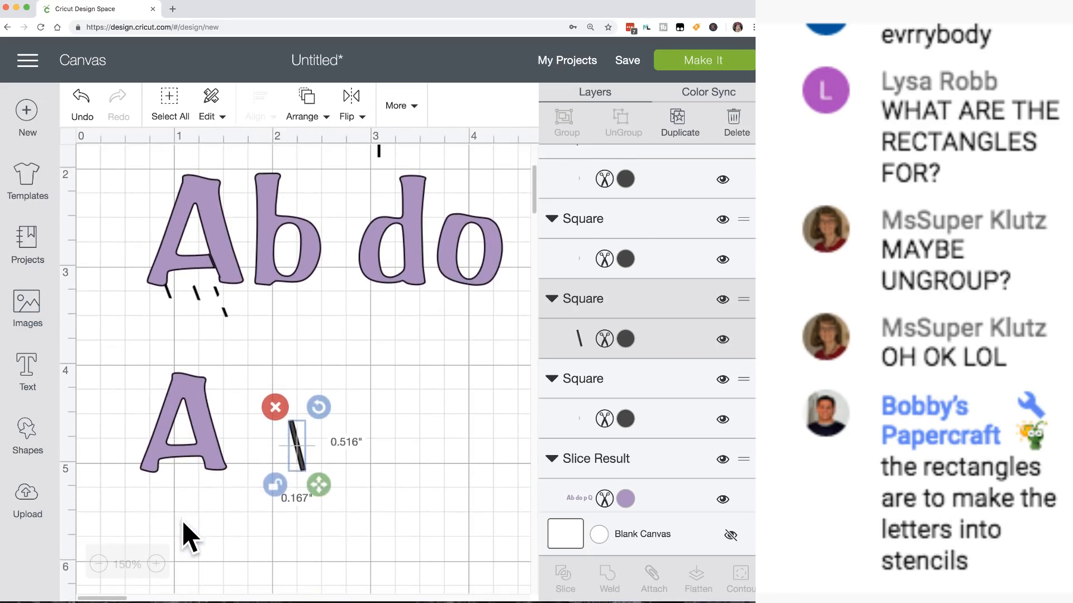
drag(297, 444, 215, 474)
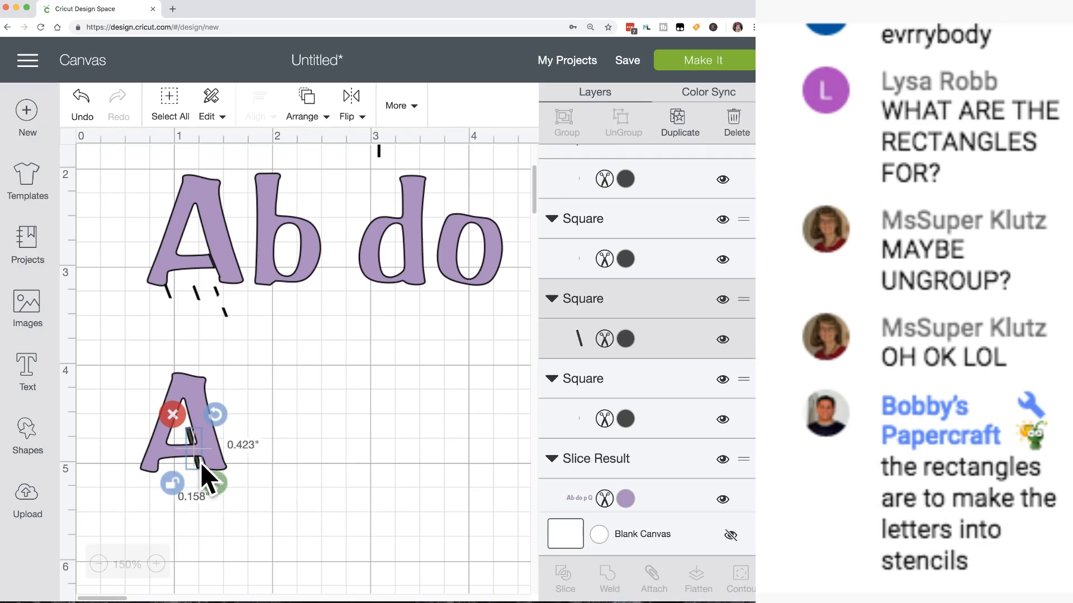
Send the new A behind all other layers and shift it slightly left to line up with the slanted bar.
click(200, 463)
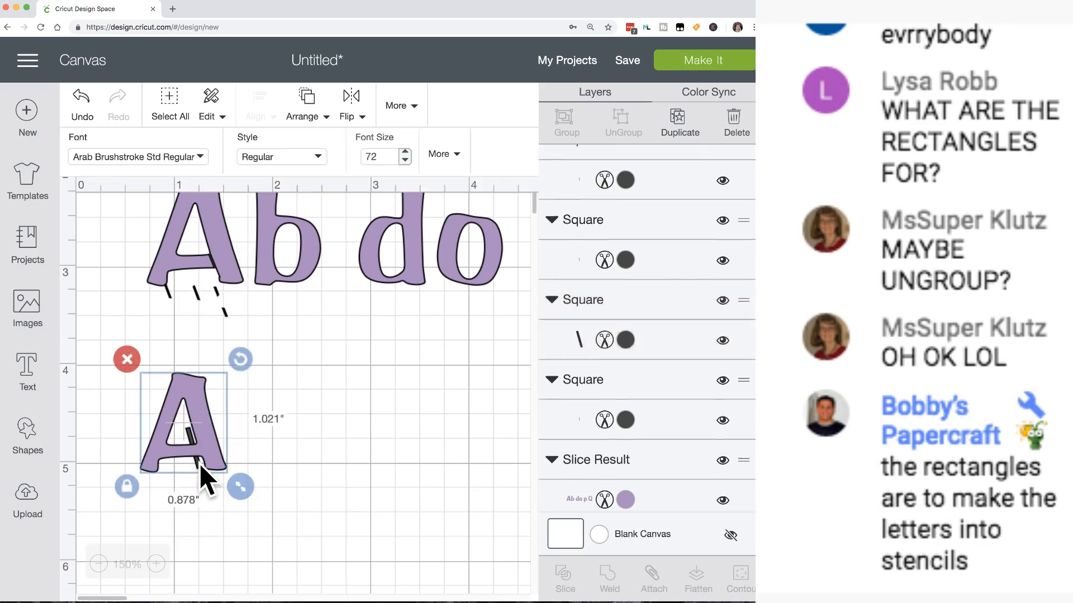
right_click(194, 424)
click(246, 312)
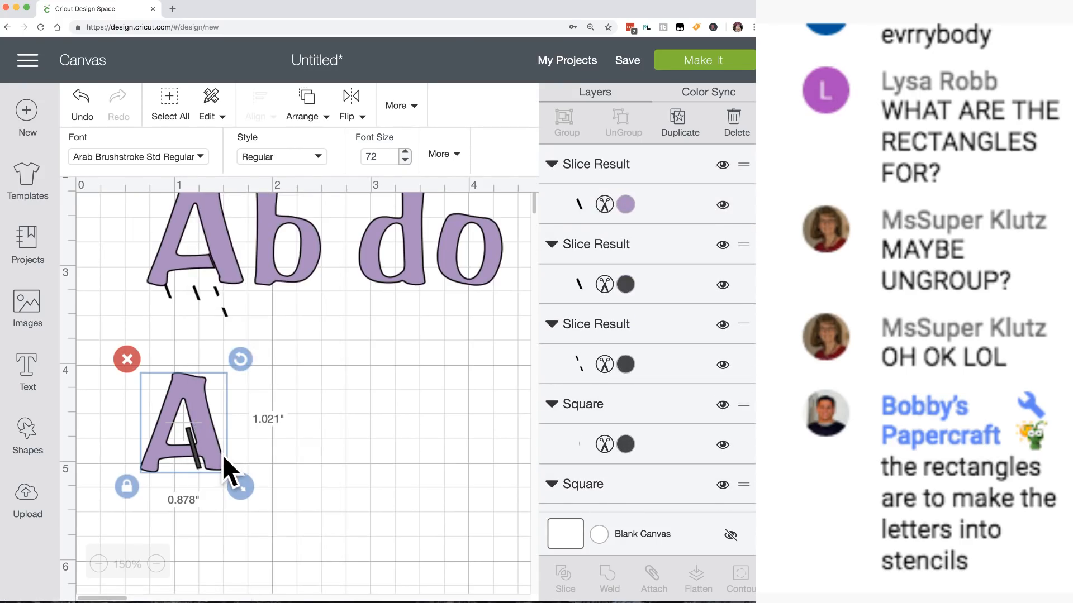
drag(223, 466, 214, 463)
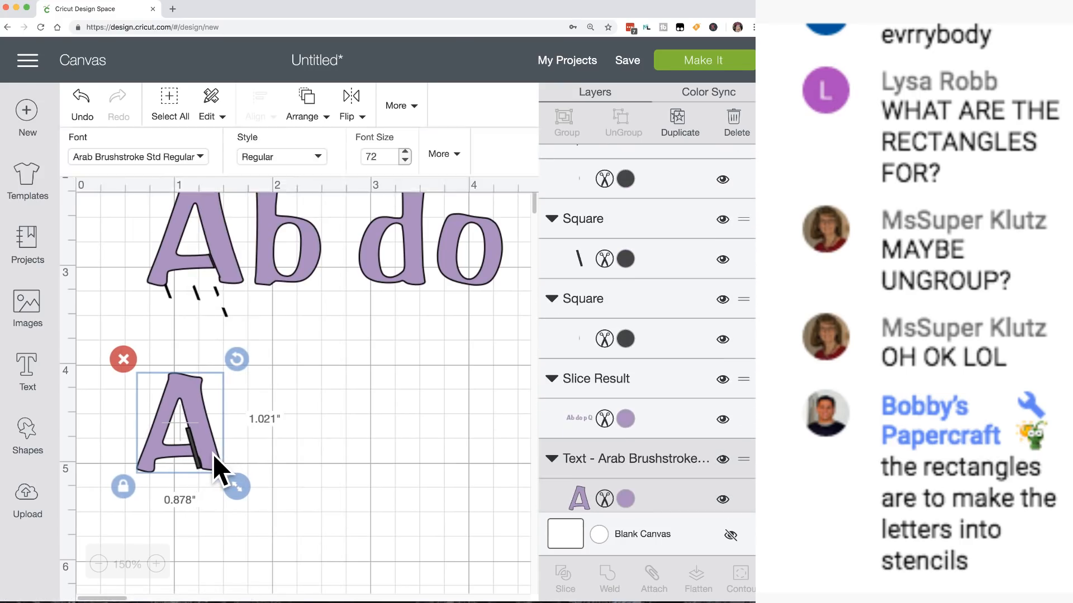
Shorten the slanted bar so it spans just the crossbar where it meets the A's right leg.
click(285, 485)
click(199, 461)
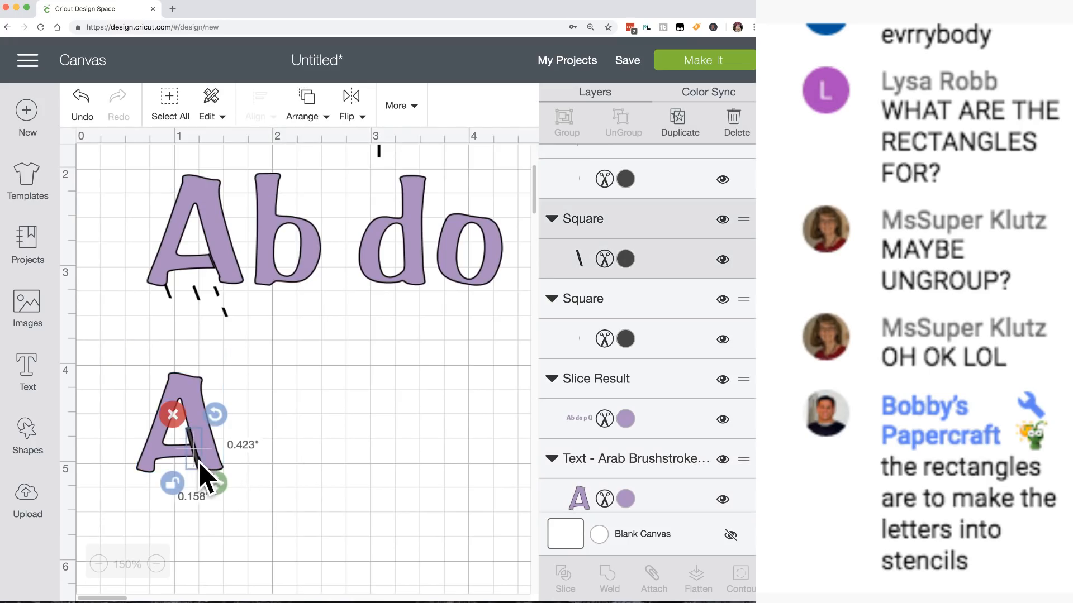
drag(214, 482, 196, 460)
click(304, 470)
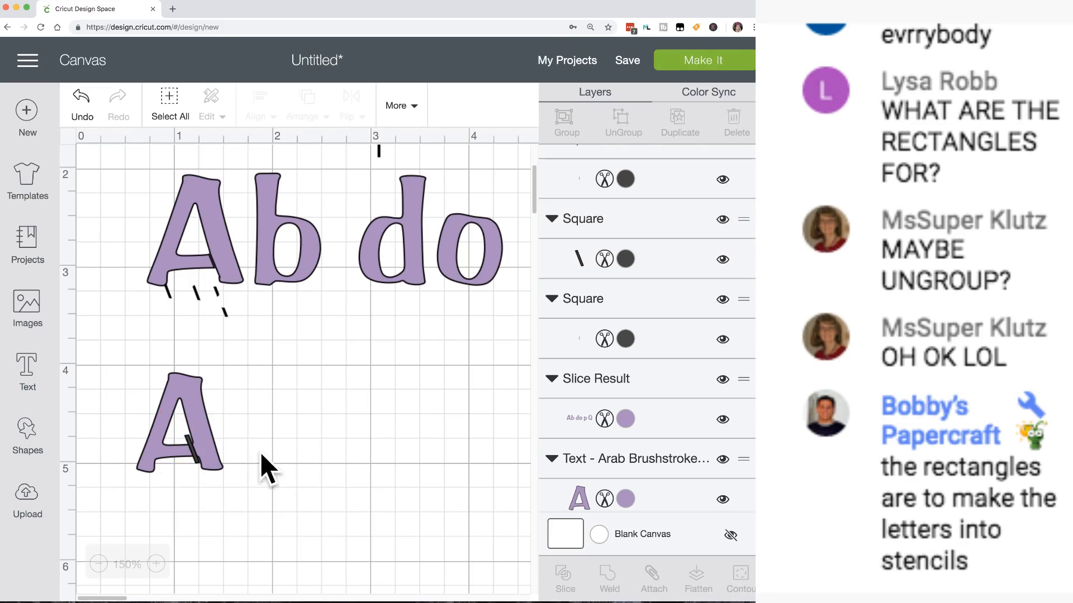
Slice the new A with the slanted bar and move the cut-out pieces to the right of the letter.
drag(251, 438, 123, 465)
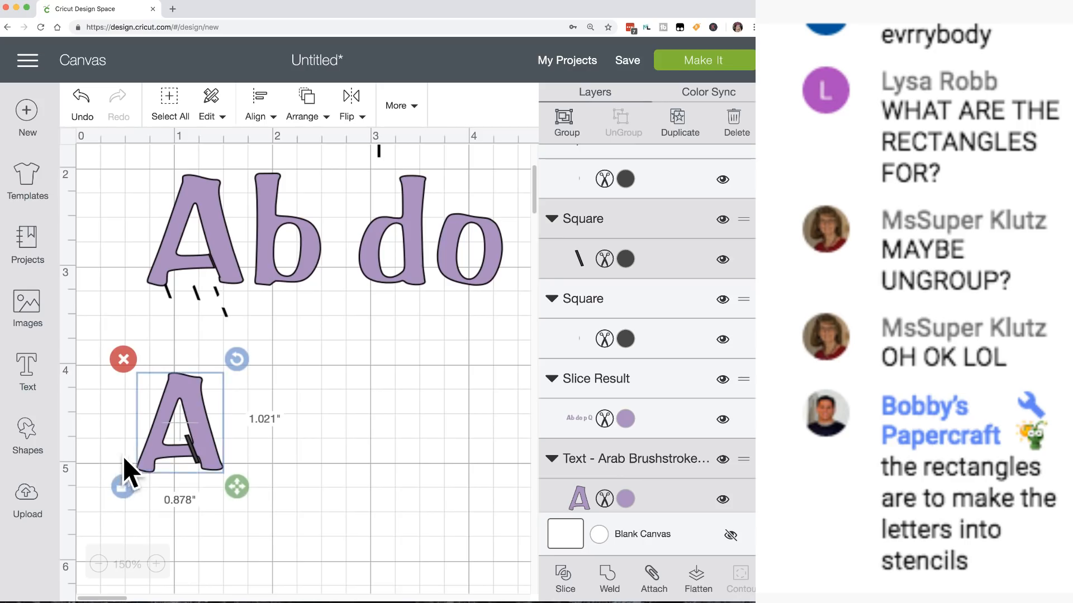
click(570, 583)
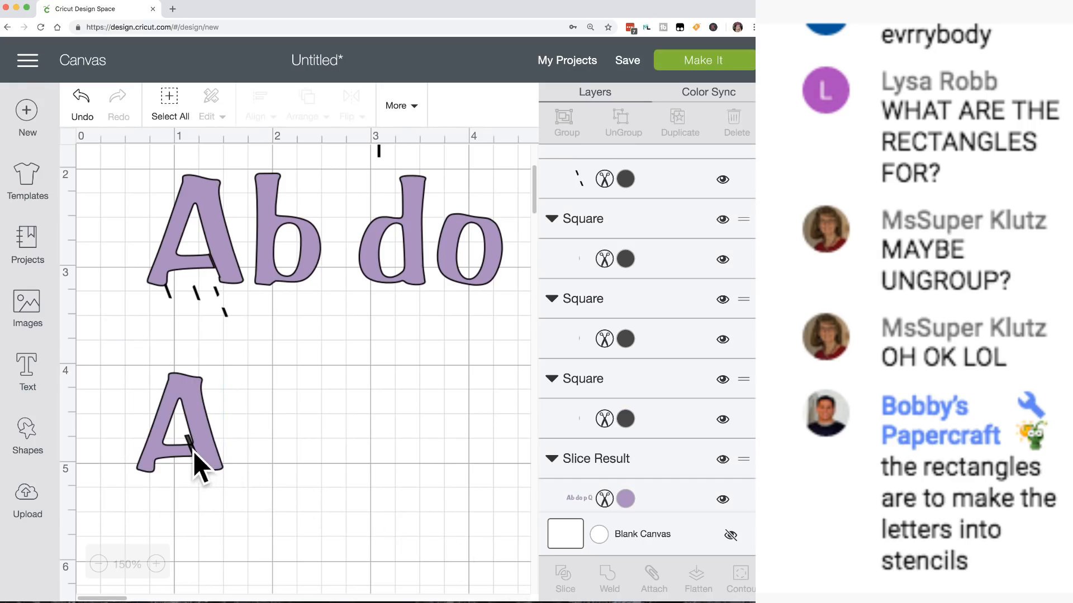
drag(199, 444, 336, 454)
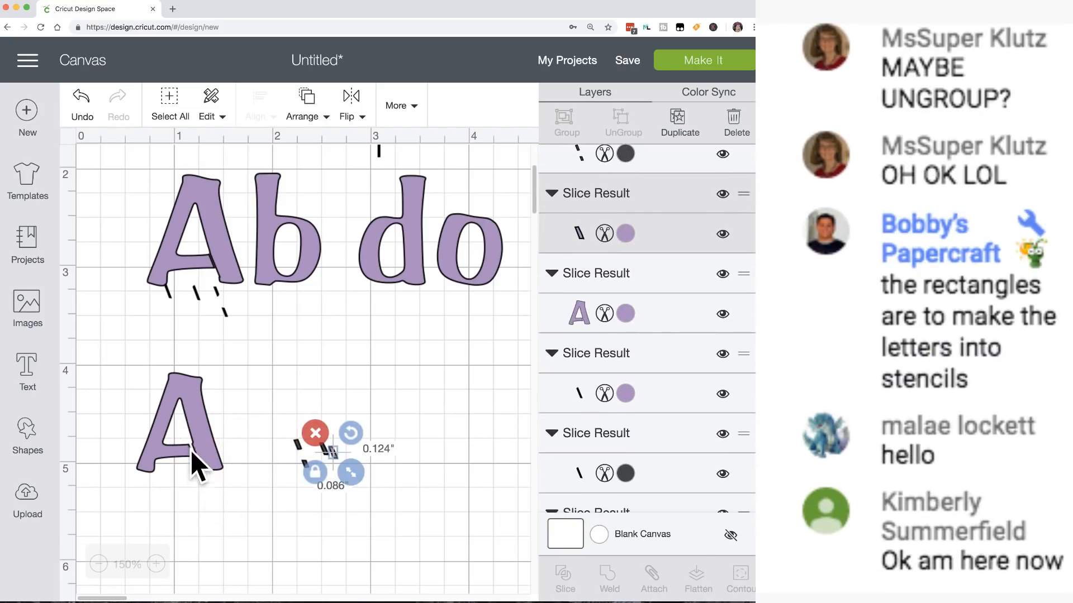
Move the cut A down about 0.6" and examine the gap between its crossbar and right leg.
click(156, 564)
click(156, 564)
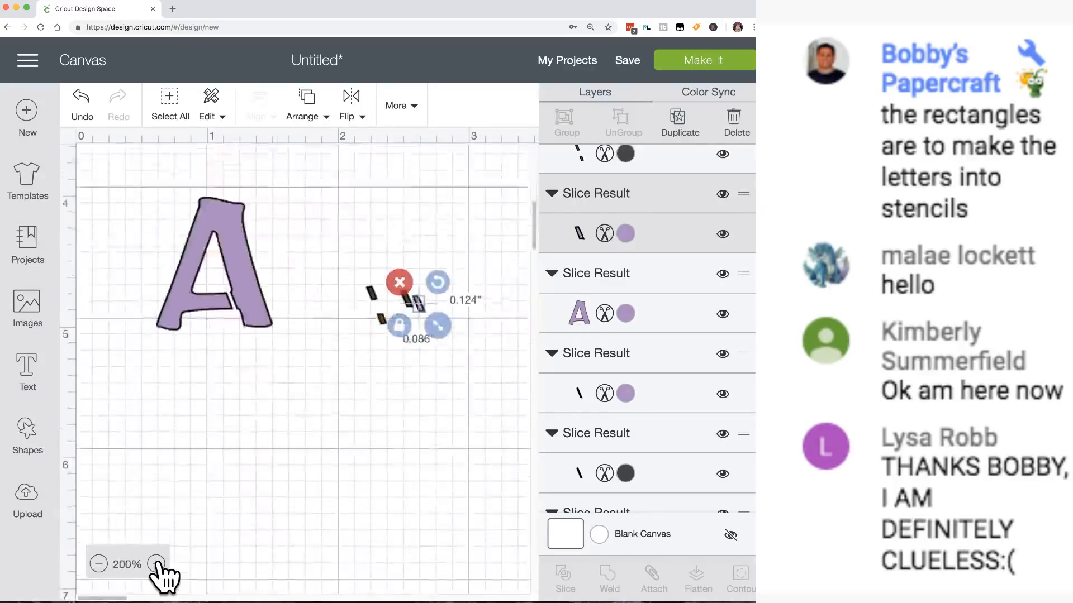
scroll(243, 435, down, 3)
drag(259, 247, 273, 329)
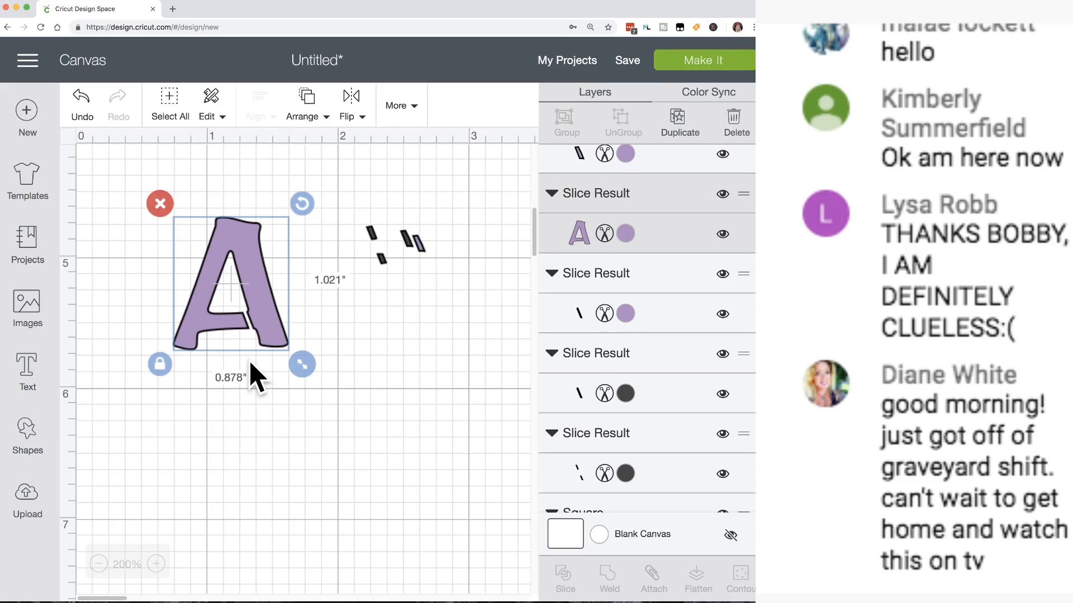
Delete the earlier sliced "Ab do p Q" lettering and move the cut A up toward its place.
scroll(251, 374, up, 5)
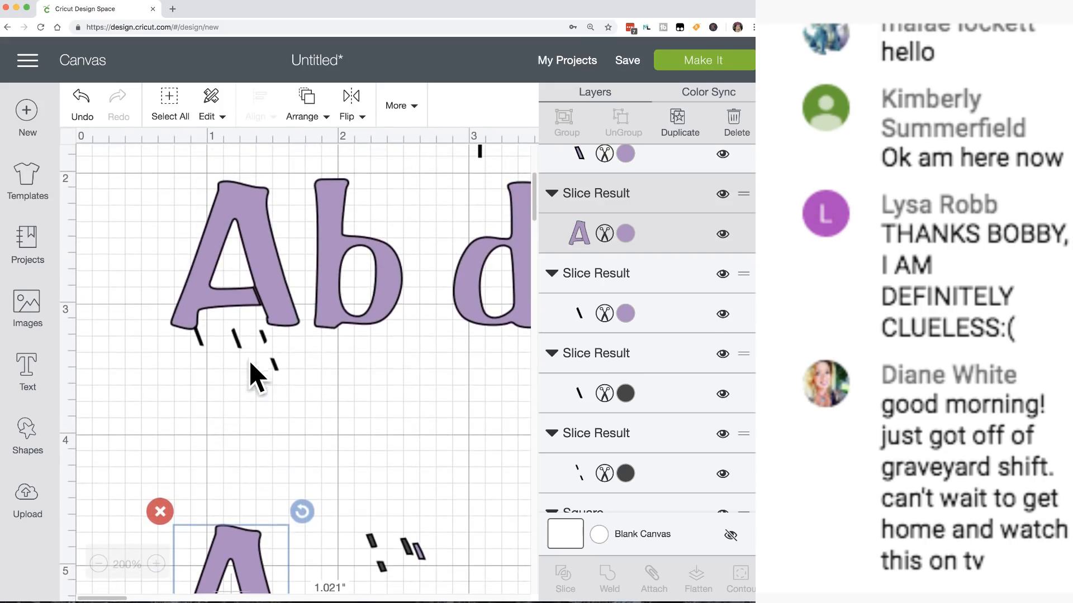
click(339, 280)
drag(338, 271, 291, 296)
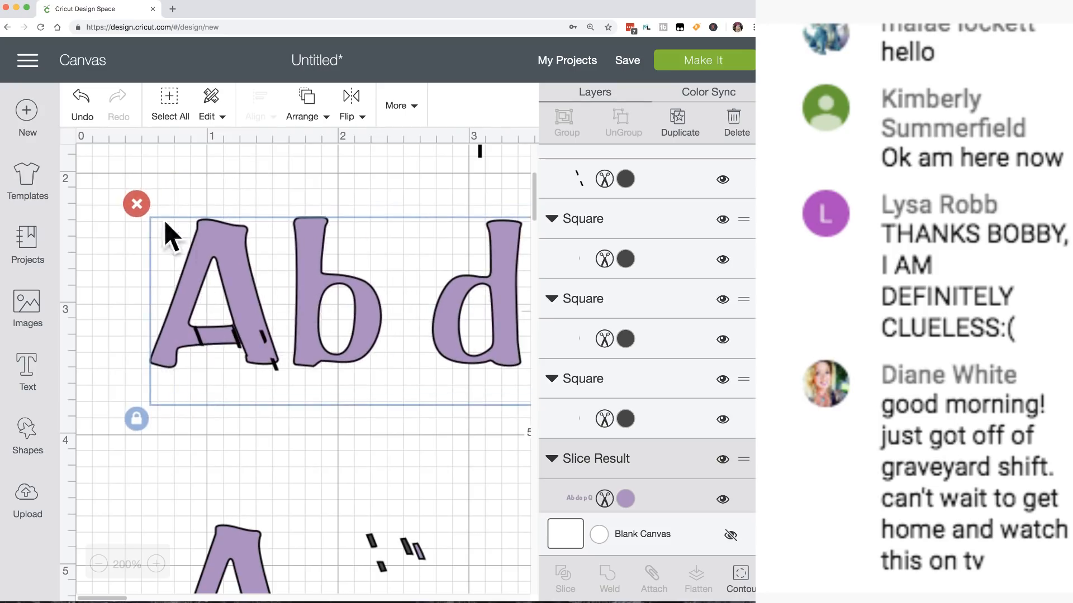
key(Delete)
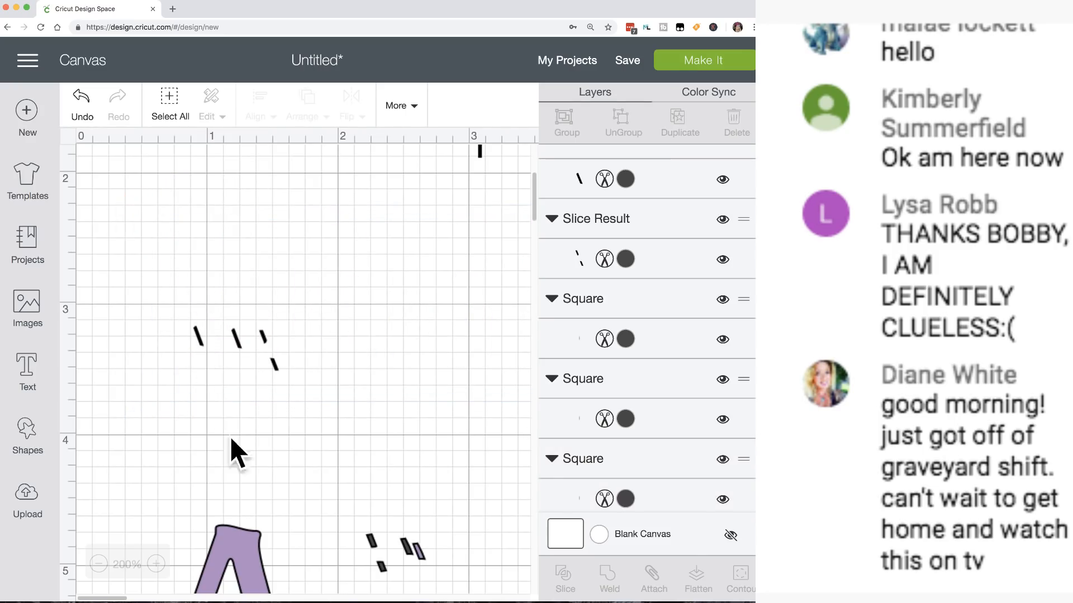
drag(243, 545, 218, 400)
scroll(281, 428, up, 5)
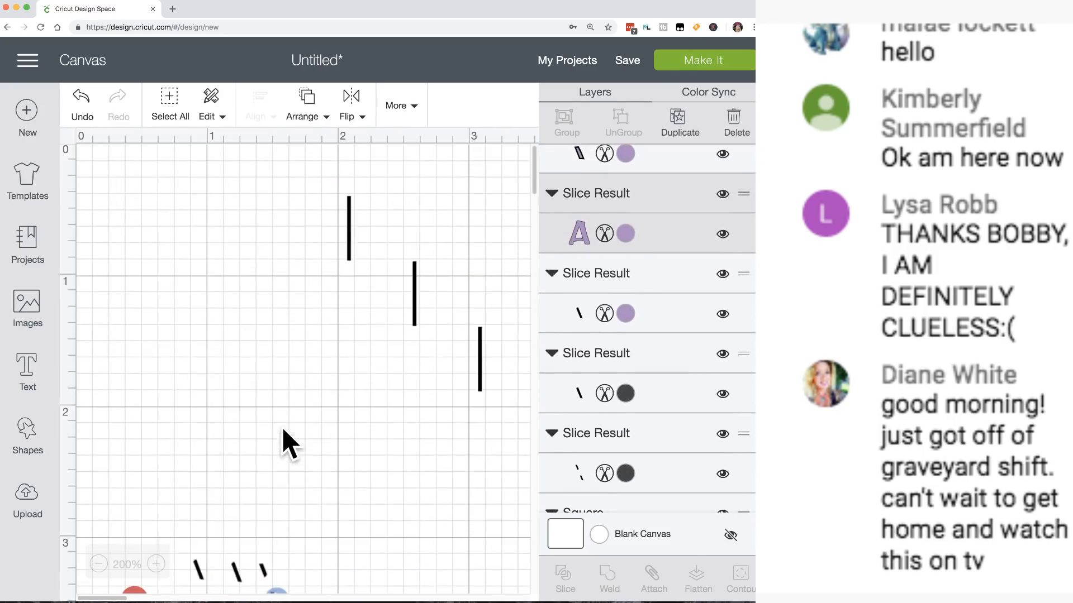
Move one vertical bar down near the cut A, unlock its proportions and resize it to 0.023" wide by 0.488" high.
drag(350, 239, 315, 544)
scroll(318, 556, down, 5)
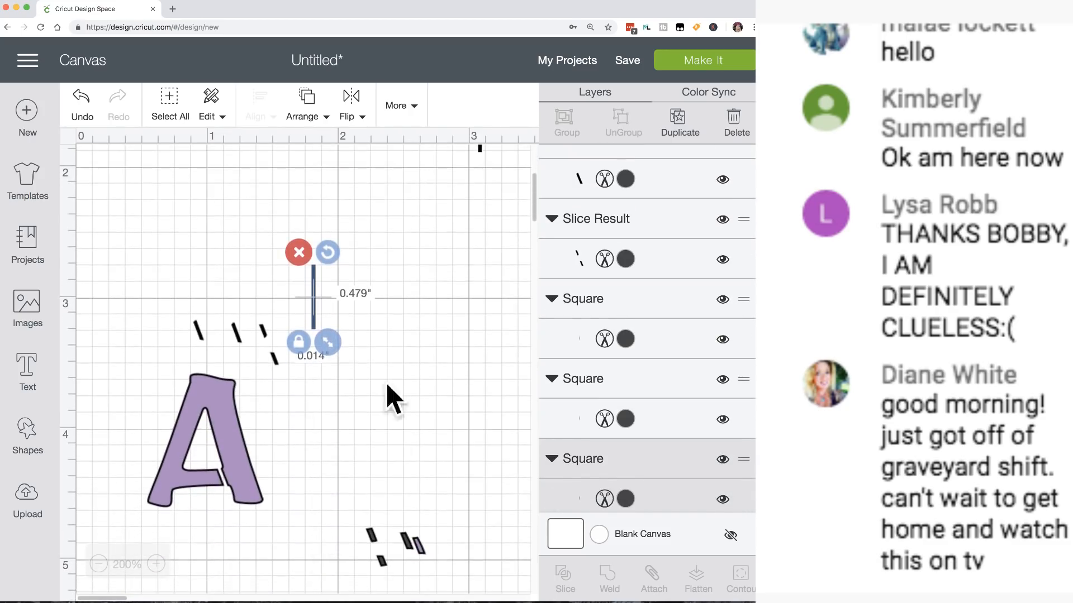
click(98, 564)
click(99, 564)
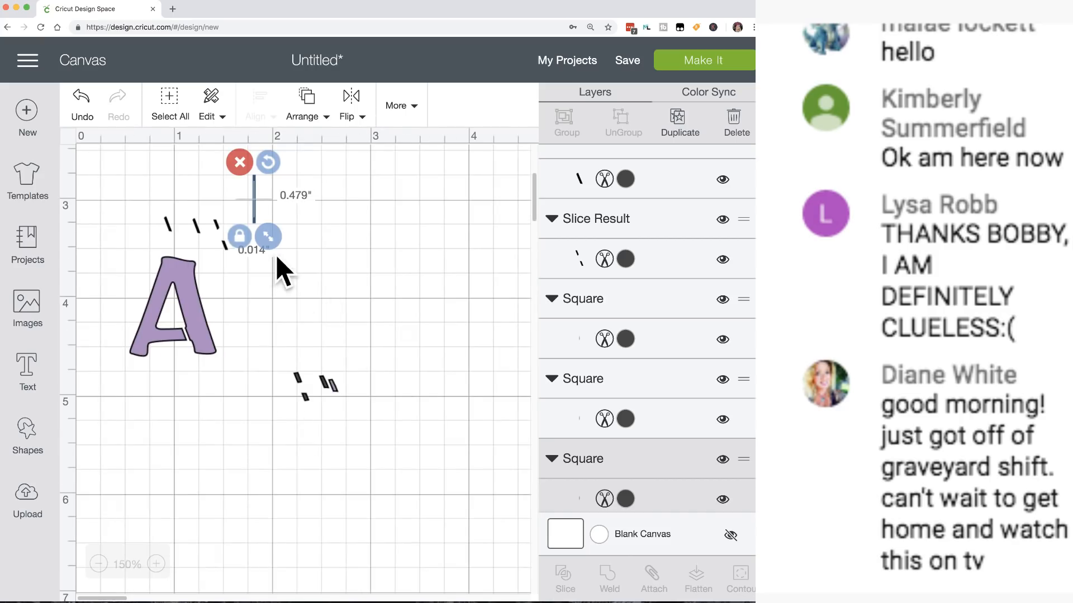
click(239, 236)
drag(268, 237, 268, 239)
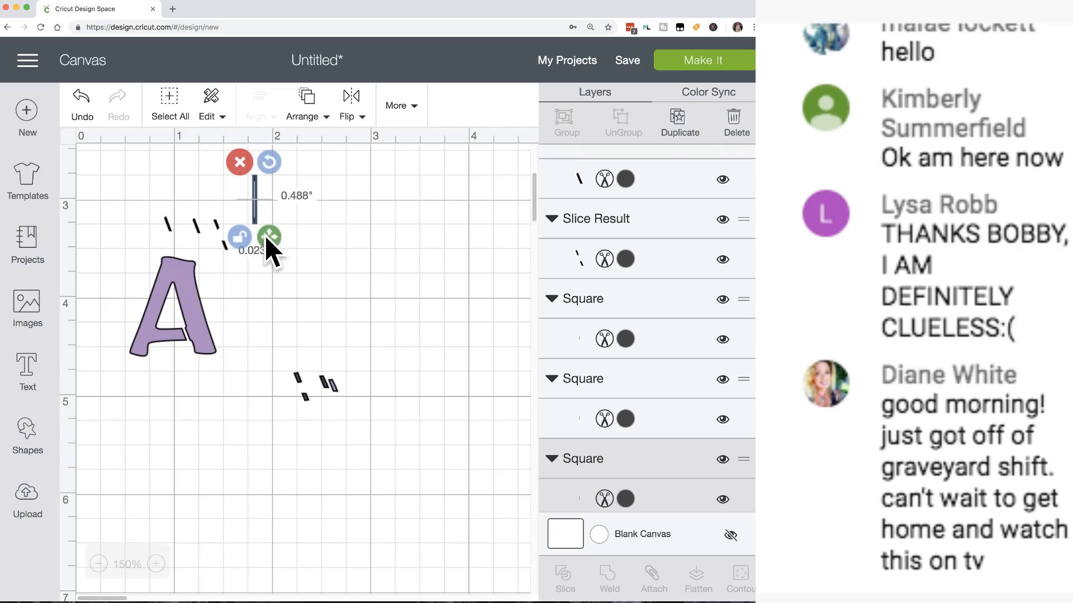
Add the text "Qbd" above the cut A and recolour it to the project's light purple.
click(28, 369)
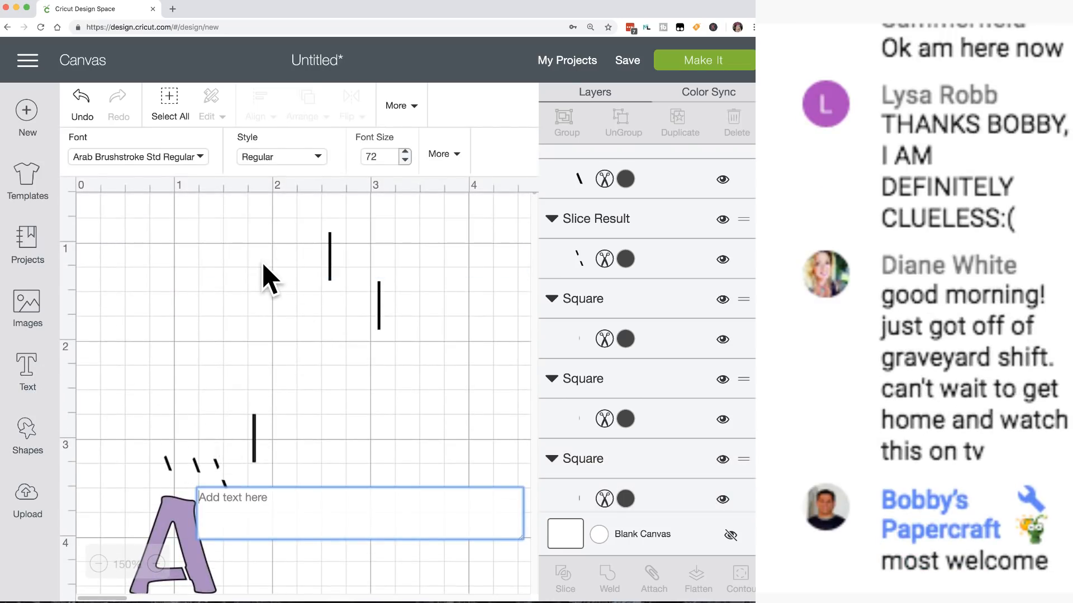
text(Q)
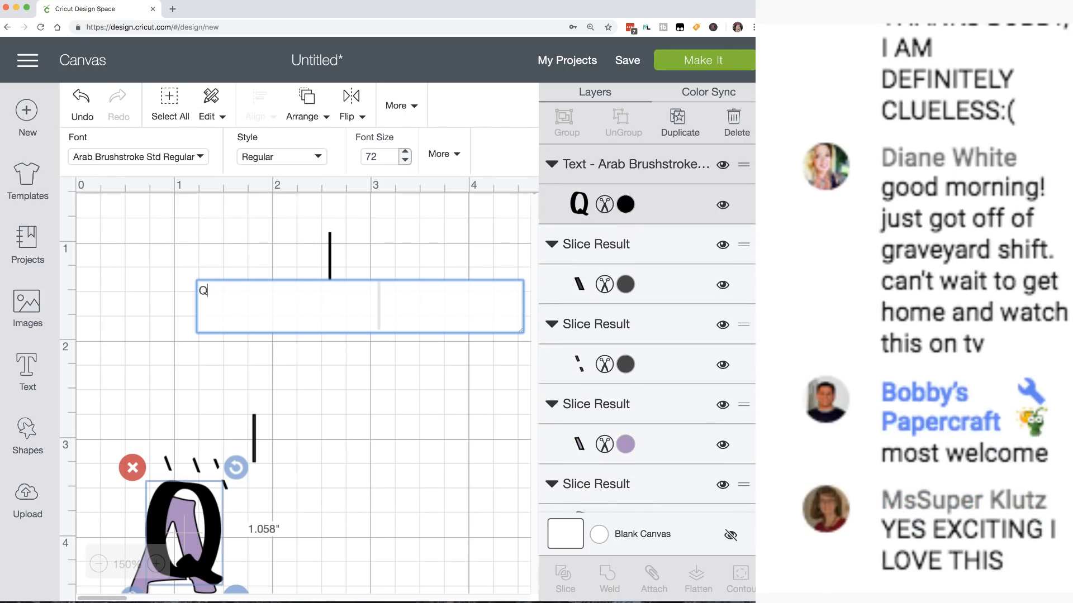
text(bd)
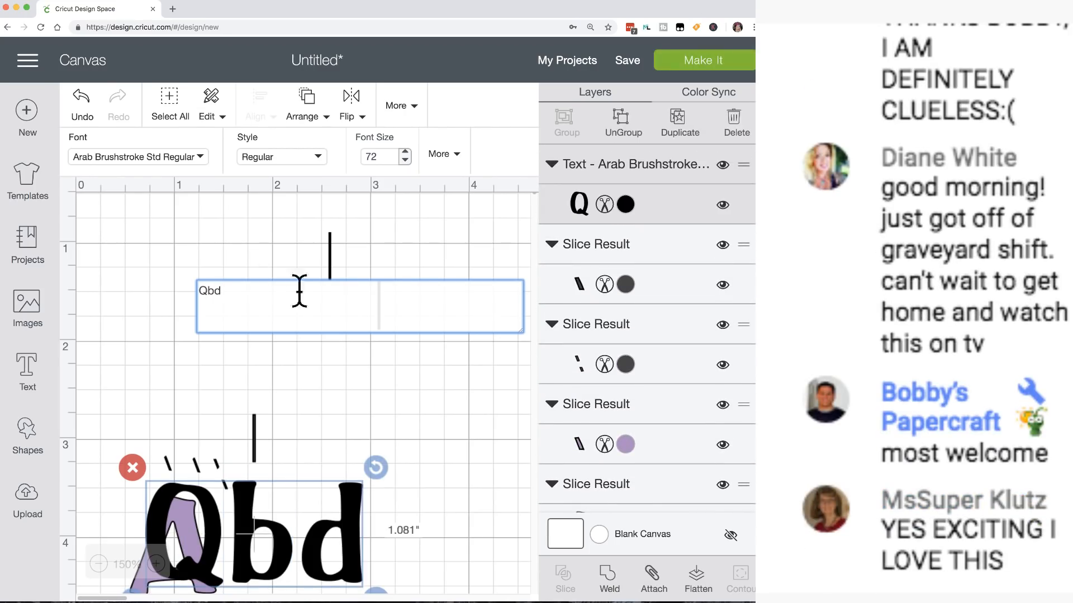
drag(339, 520, 421, 367)
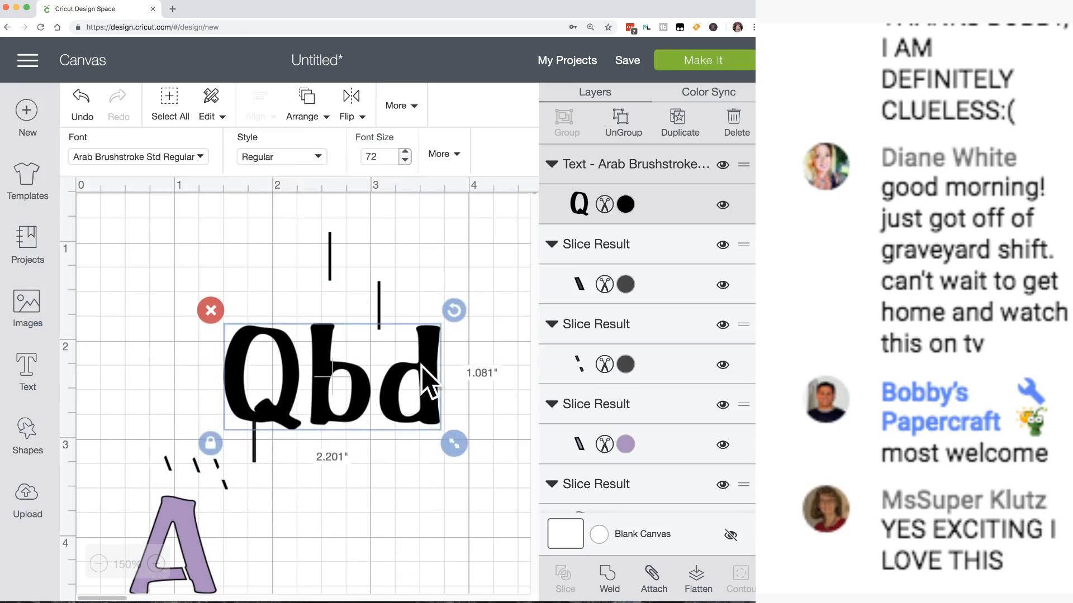
click(623, 203)
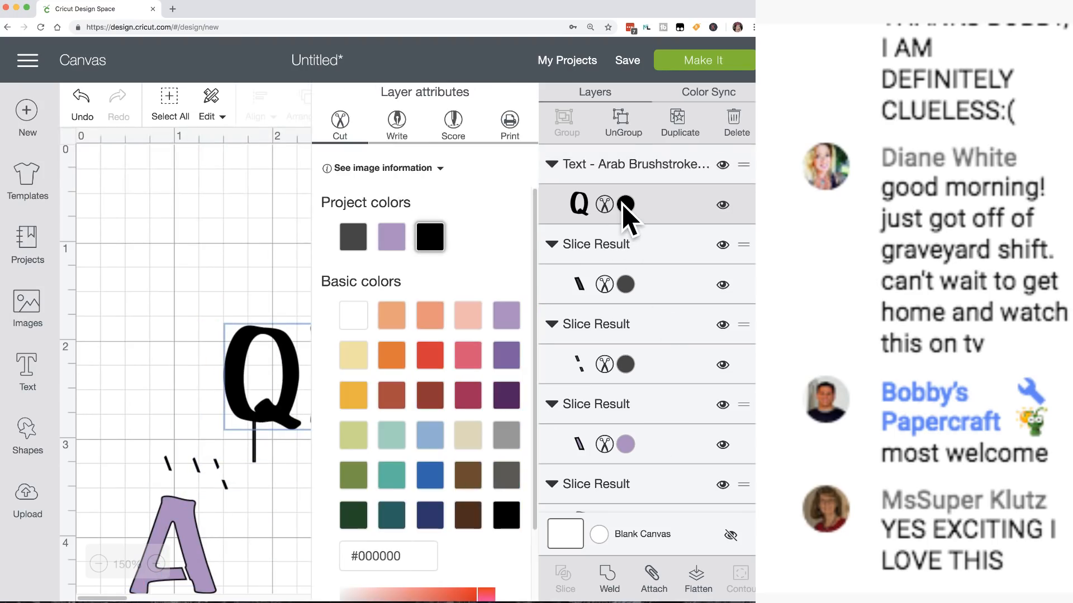
click(393, 239)
click(267, 384)
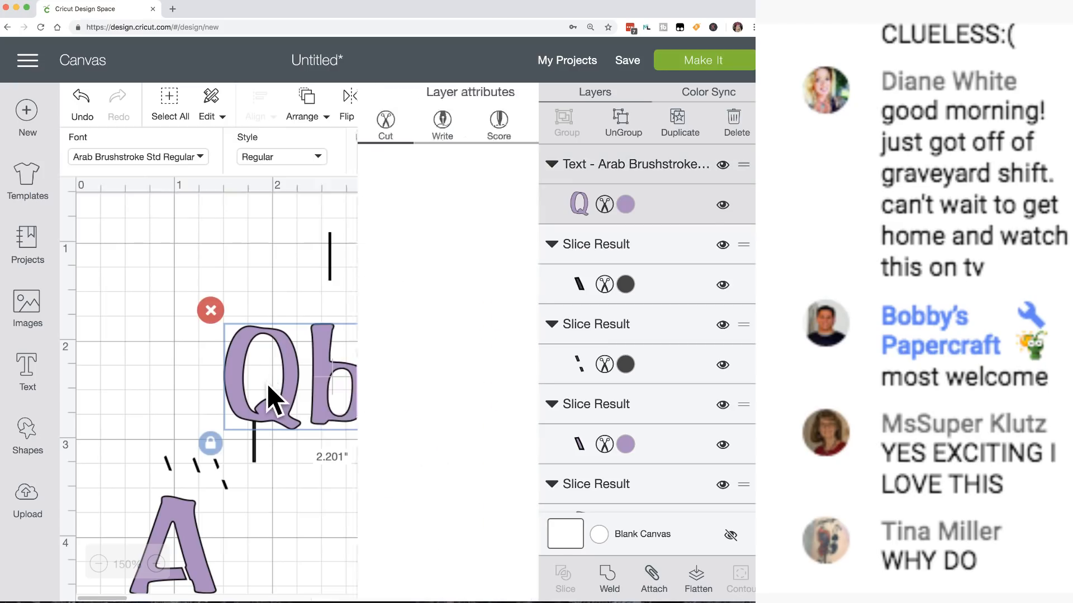
Move the "Qbd" text clear of the A and bars and ungroup it into single letters.
drag(326, 399, 373, 452)
click(620, 129)
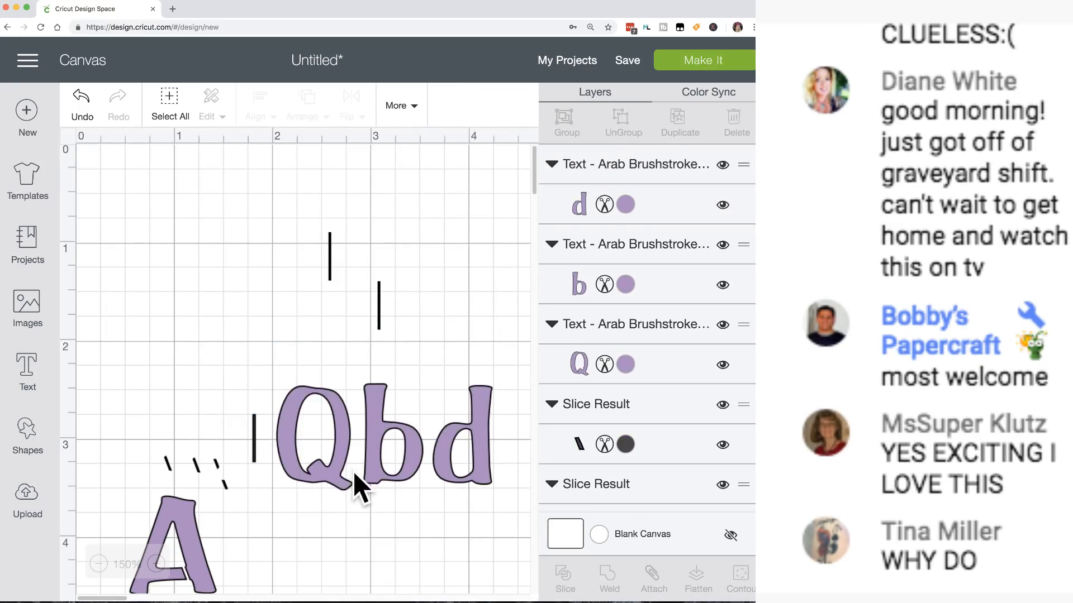
click(335, 487)
scroll(304, 525, right, 5)
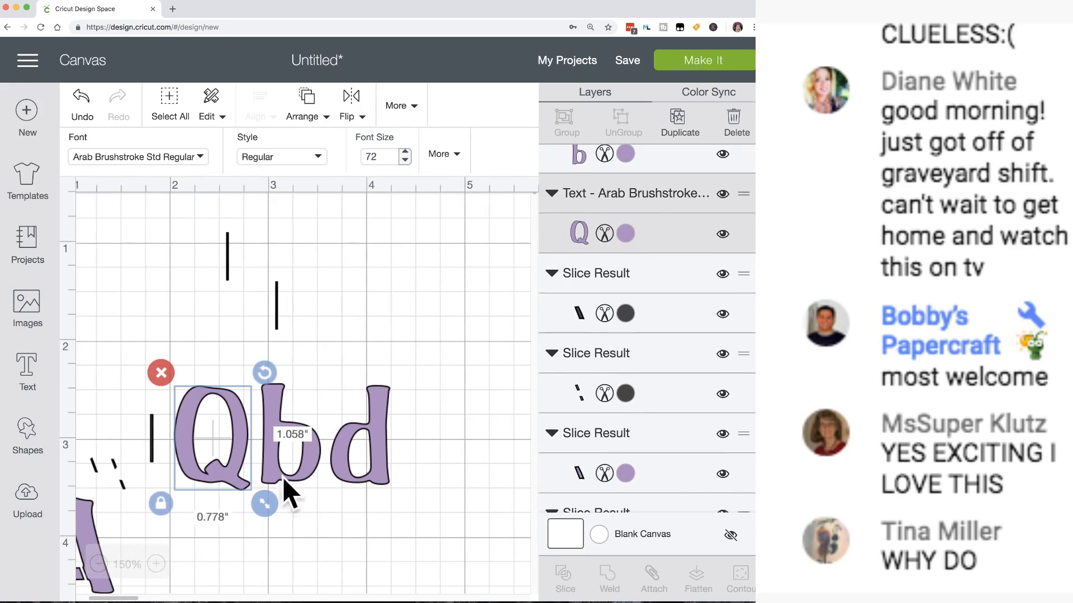
Bring the bar beside the Q to the front, resize it to 0.014" wide by 0.285" high, and tilt it slightly.
click(160, 450)
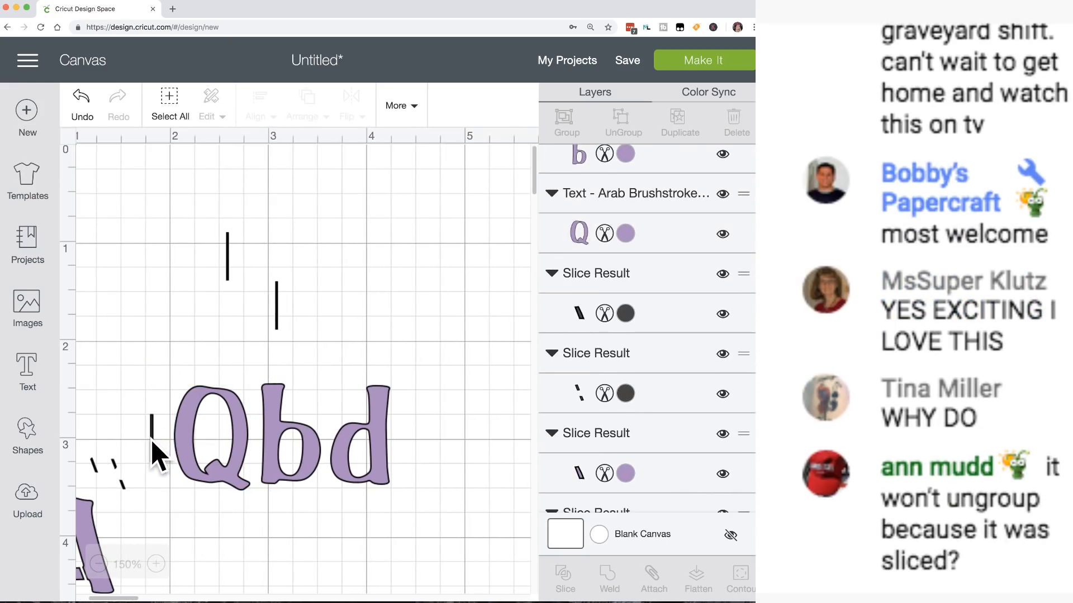
click(156, 440)
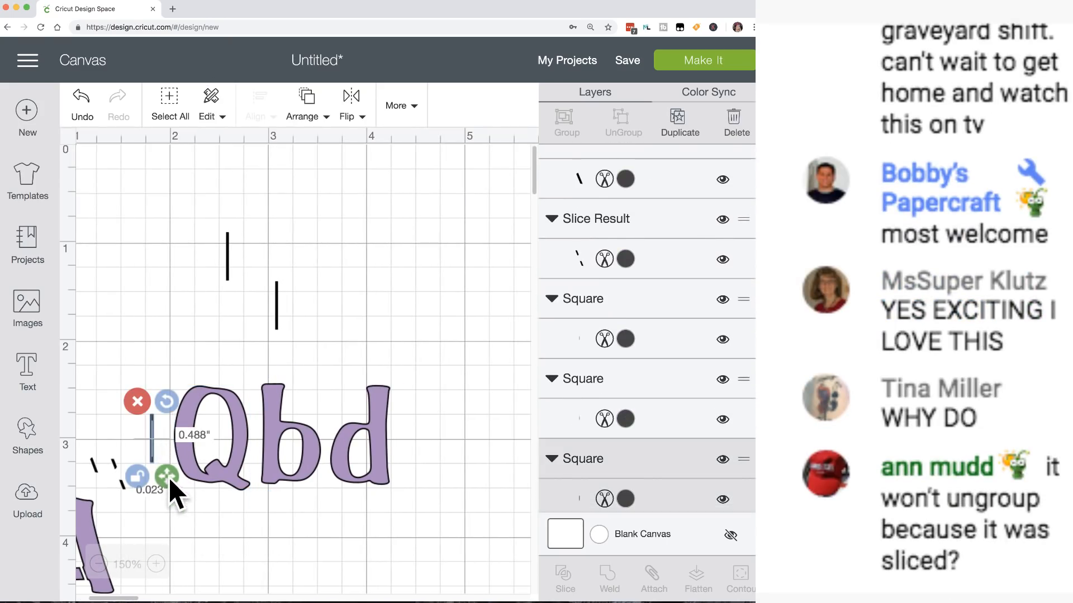
drag(170, 479, 267, 532)
right_click(266, 529)
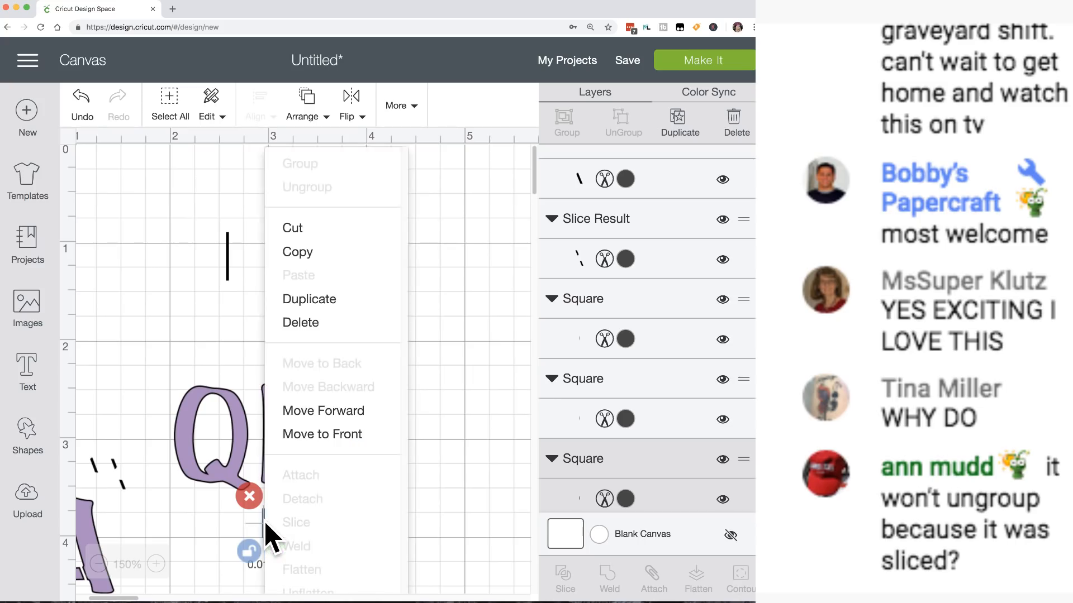
click(365, 434)
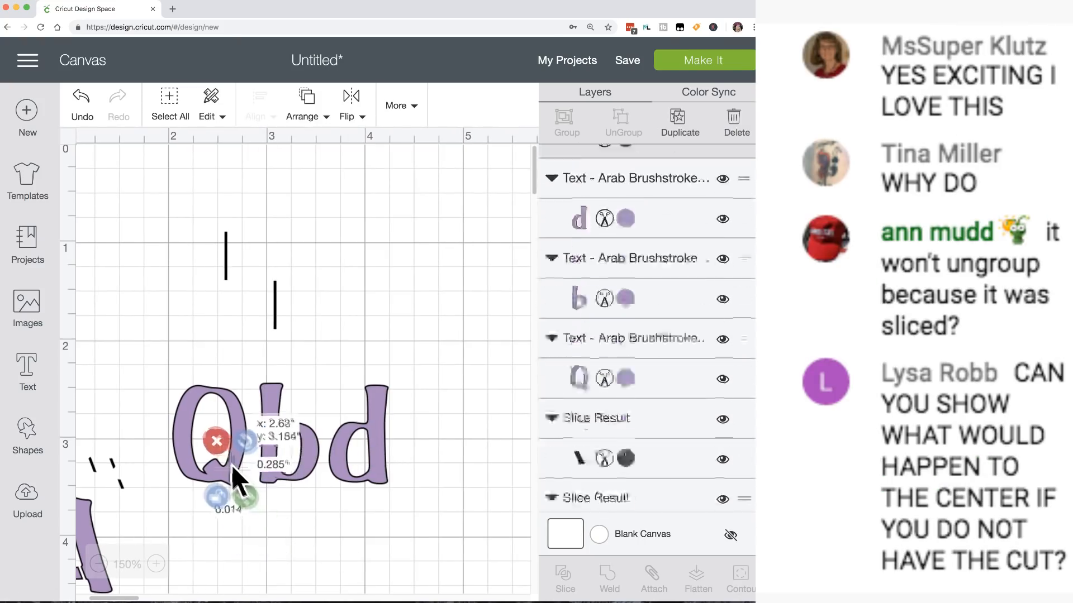
drag(245, 441, 291, 555)
click(323, 570)
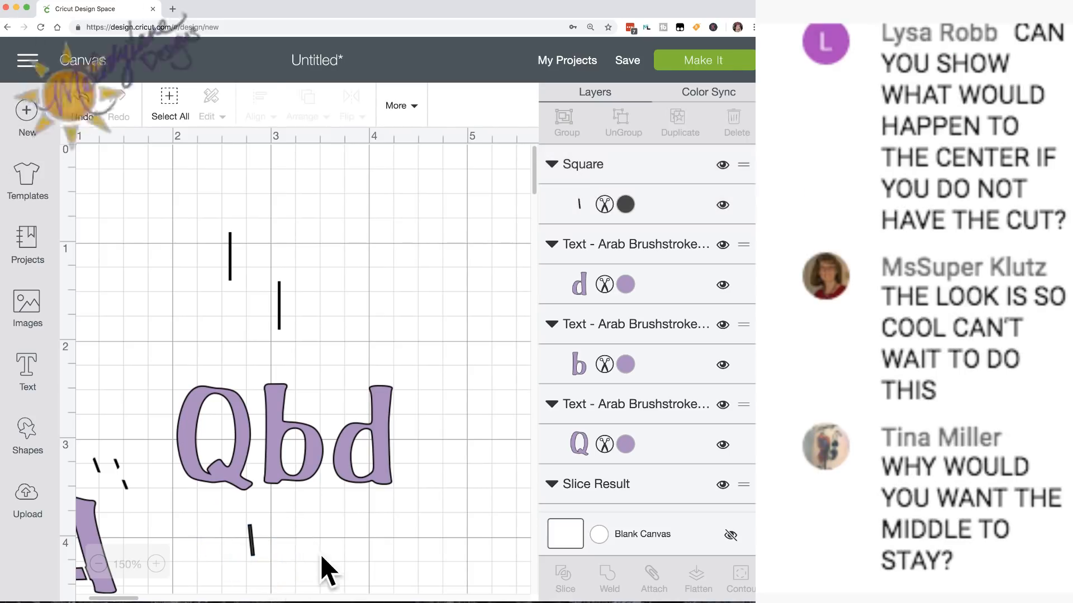
Place the short bar over the Q's tail and rotate it diagonally to follow the tail where it meets the bowl.
drag(253, 548, 233, 472)
scroll(235, 458, down, 1)
drag(246, 423, 217, 417)
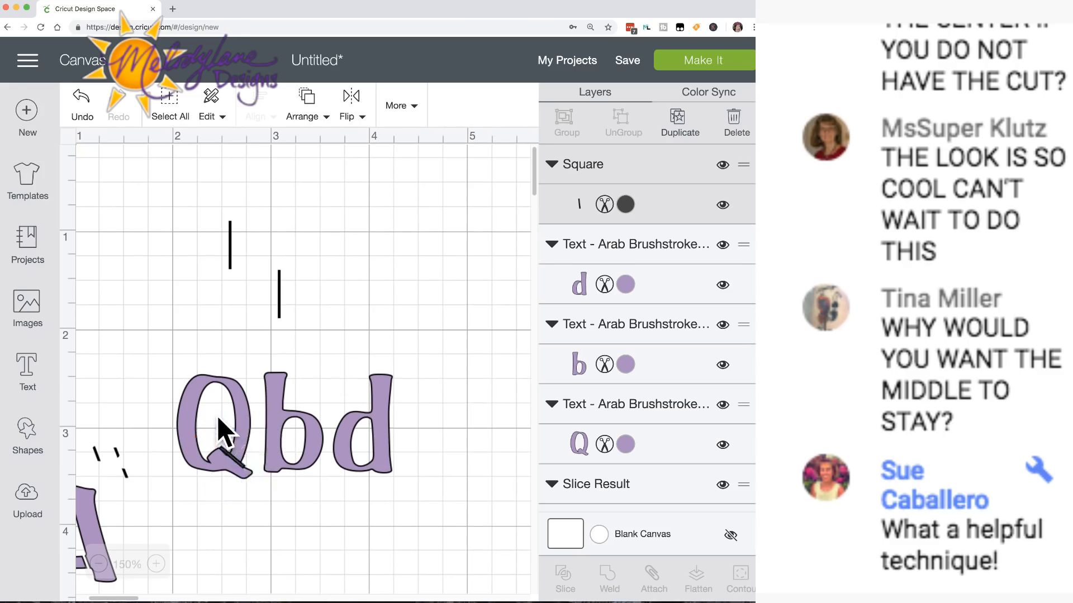
drag(241, 464, 244, 465)
scroll(288, 537, up, 1)
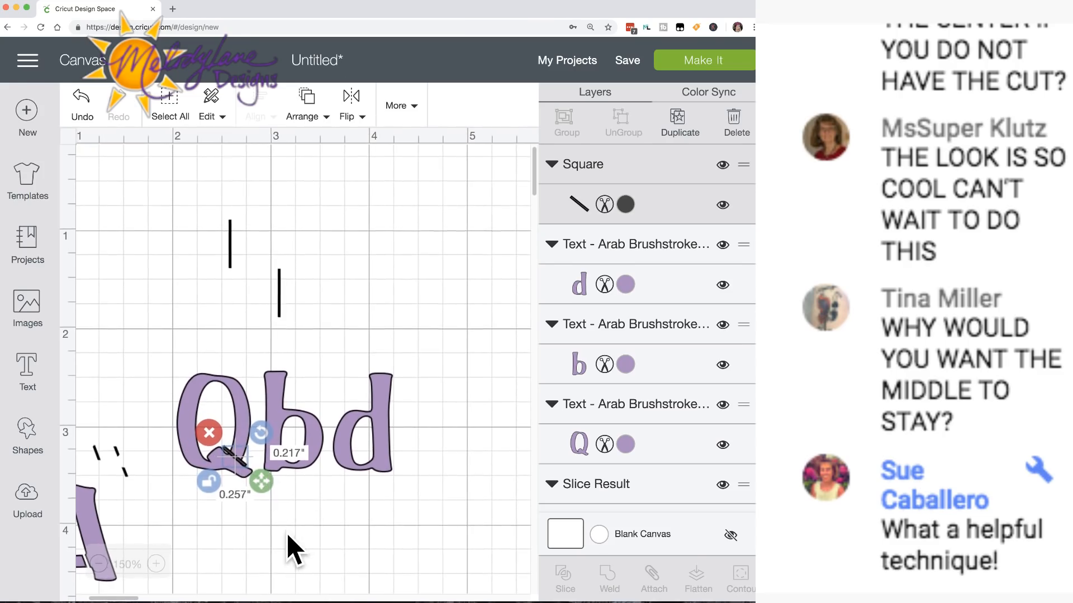
click(288, 548)
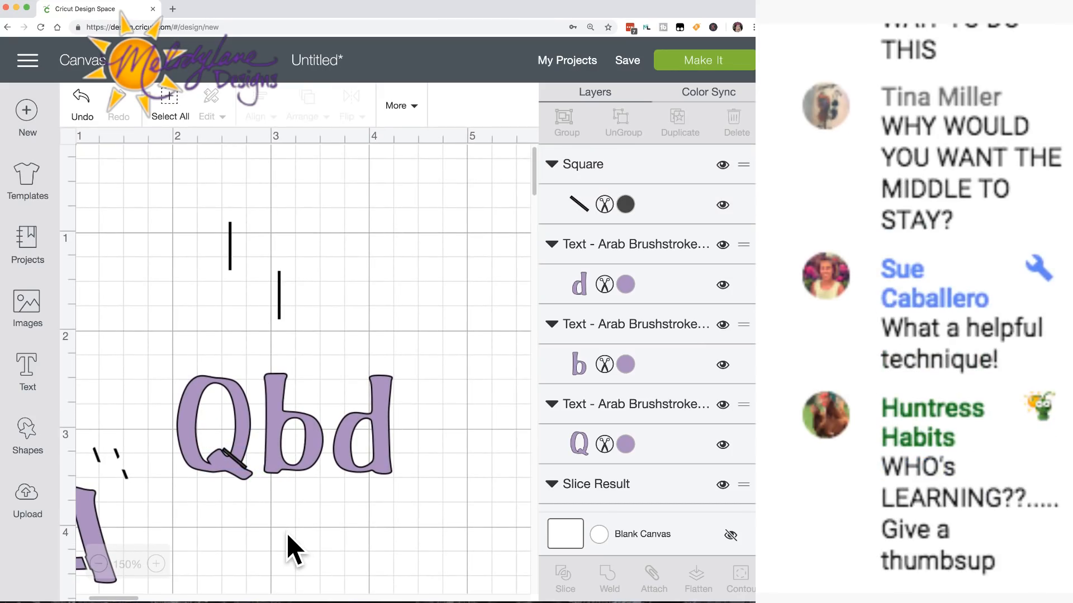
Slice the Q with the diagonal bar and move the cut-out pieces and the letter apart.
click(229, 426)
click(565, 581)
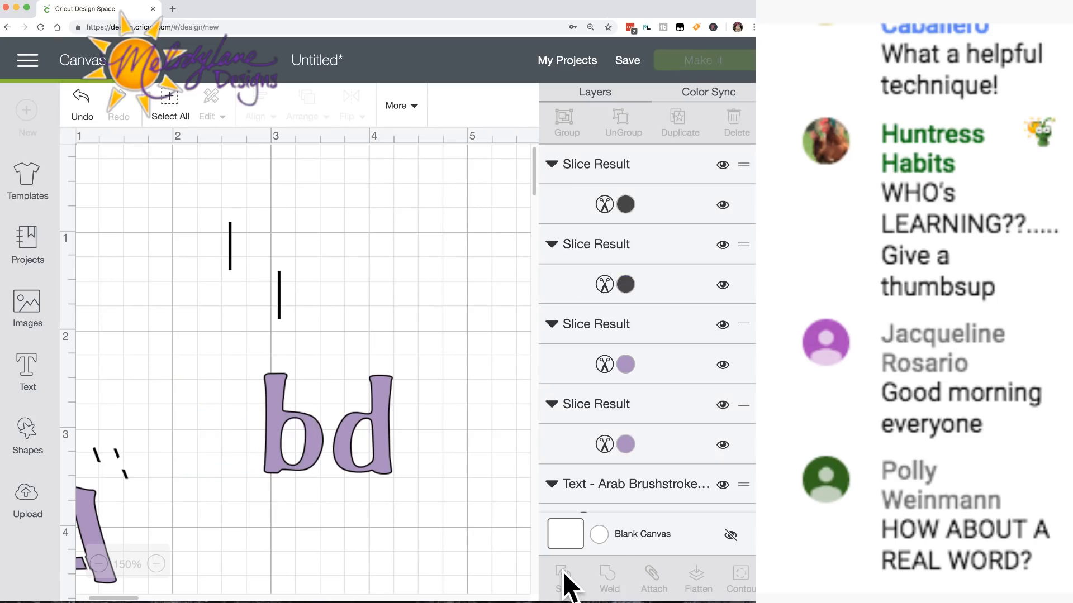
drag(236, 458, 318, 511)
drag(236, 464, 341, 533)
drag(235, 470, 269, 517)
click(242, 484)
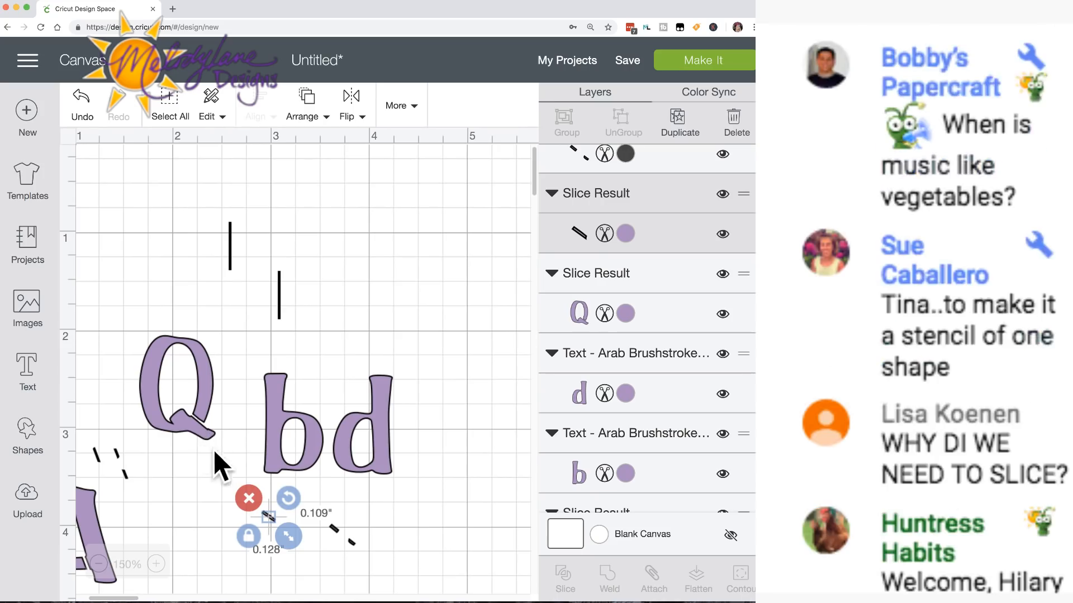
Place a 0.032" by 0.47" bar where the b's stem meets its bowl and put a duplicate beyond the d.
click(285, 305)
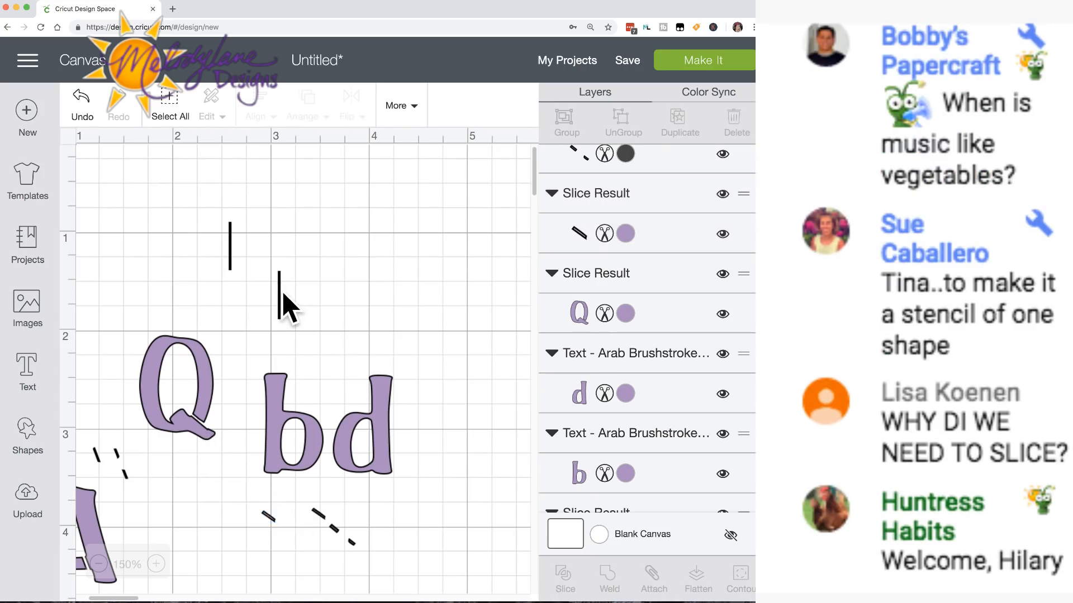
click(280, 298)
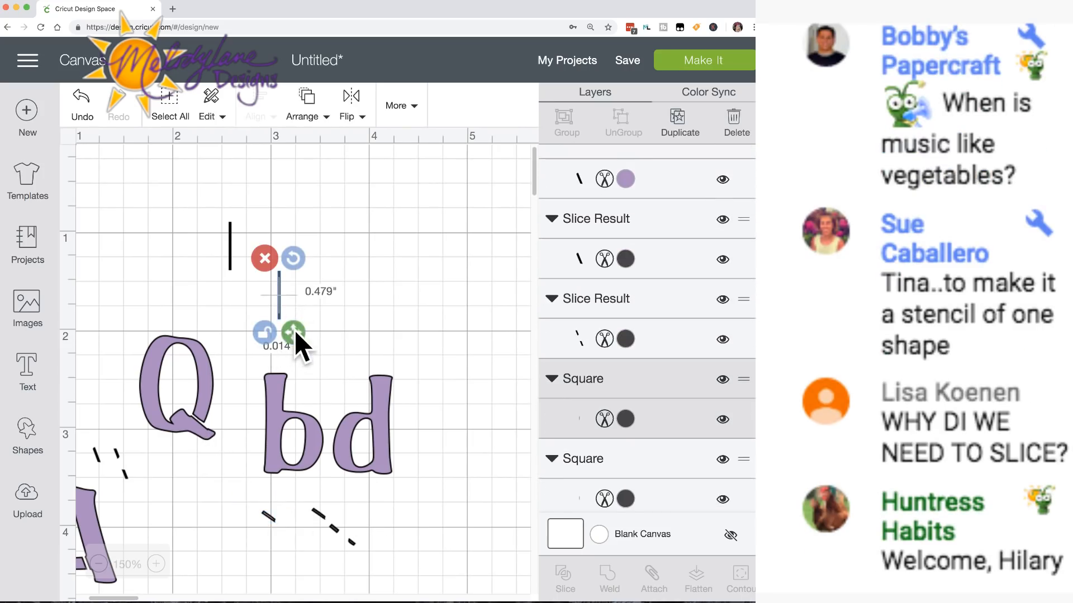
drag(298, 332, 289, 430)
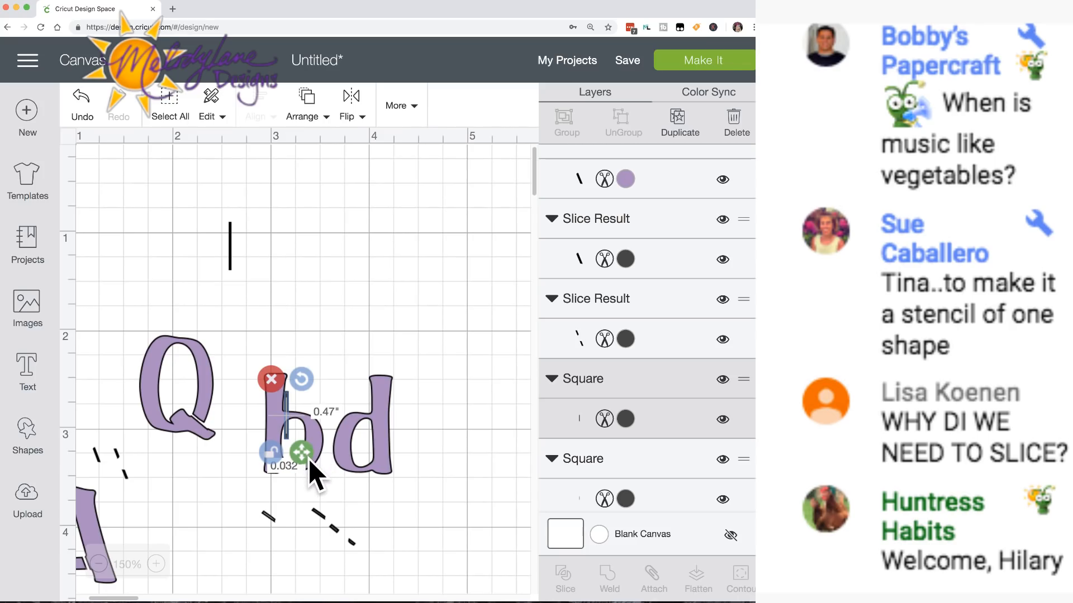
click(684, 120)
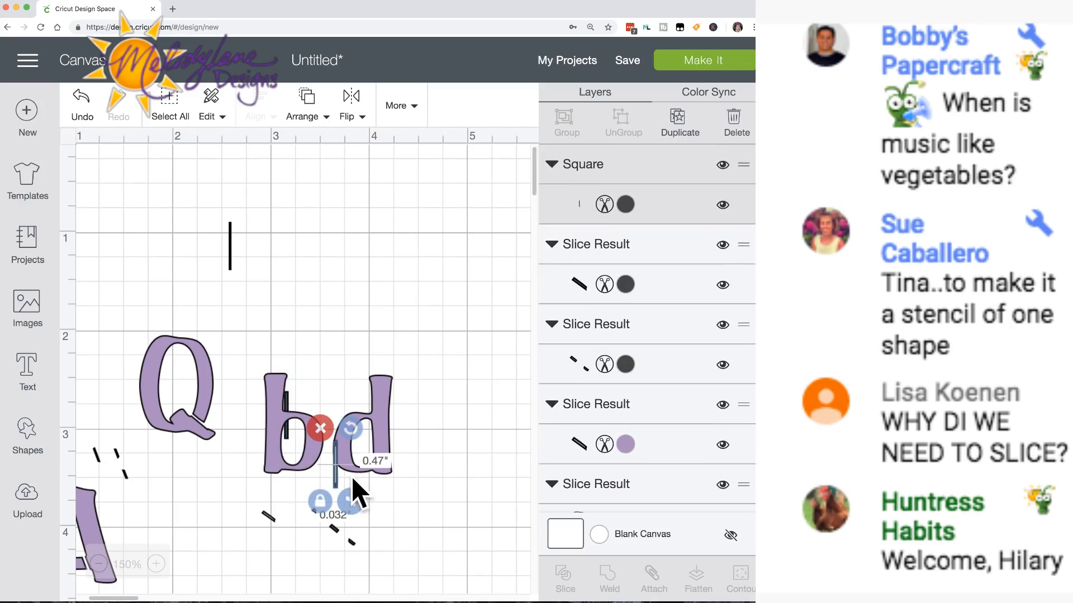
drag(337, 477, 463, 478)
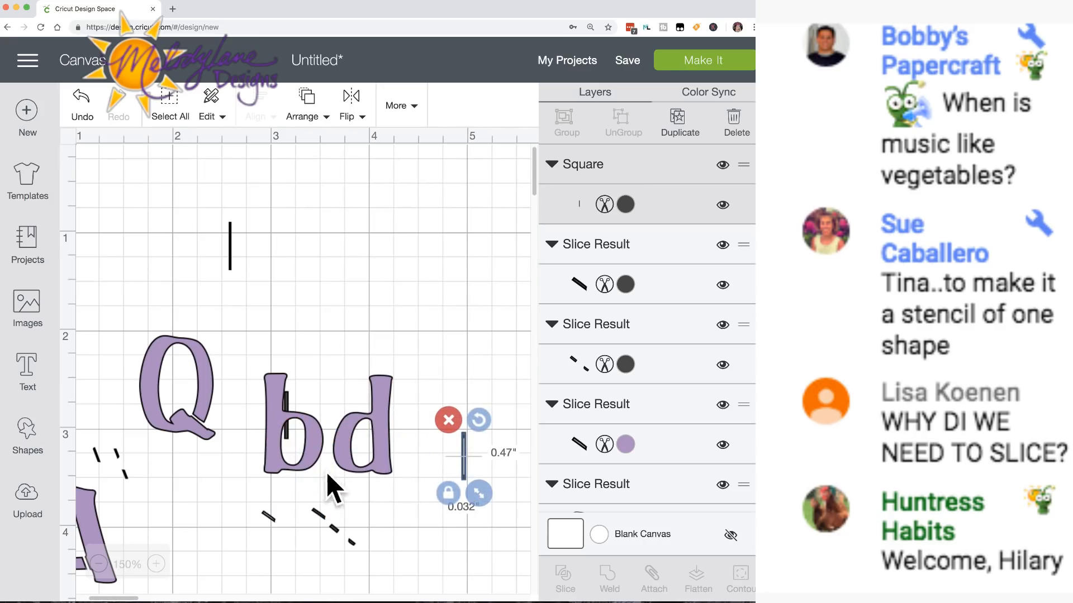
Send the letter b to the back so it lies behind the bar.
click(292, 450)
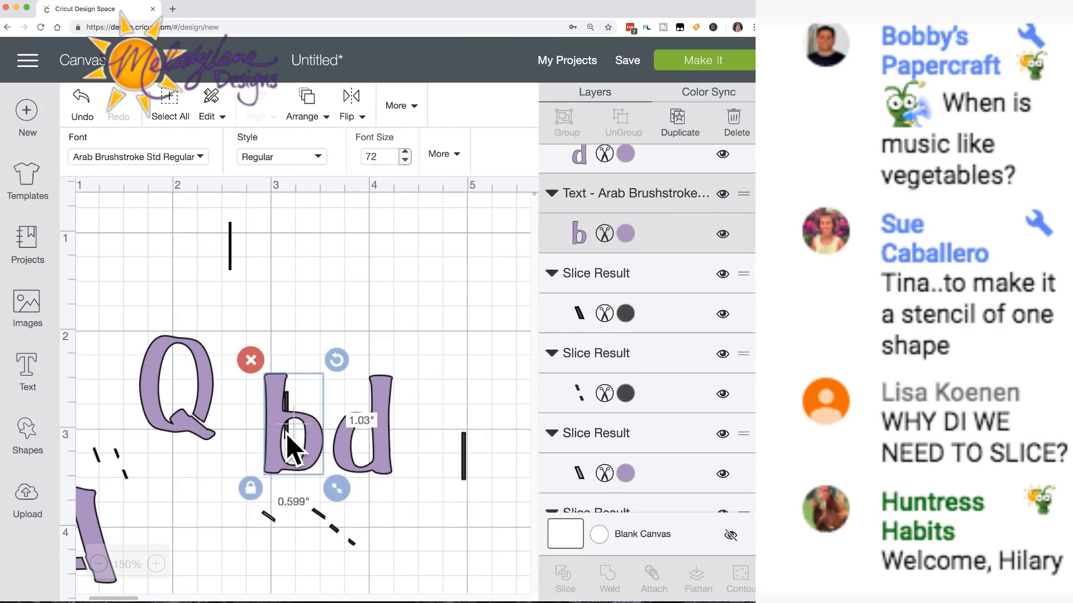
click(283, 344)
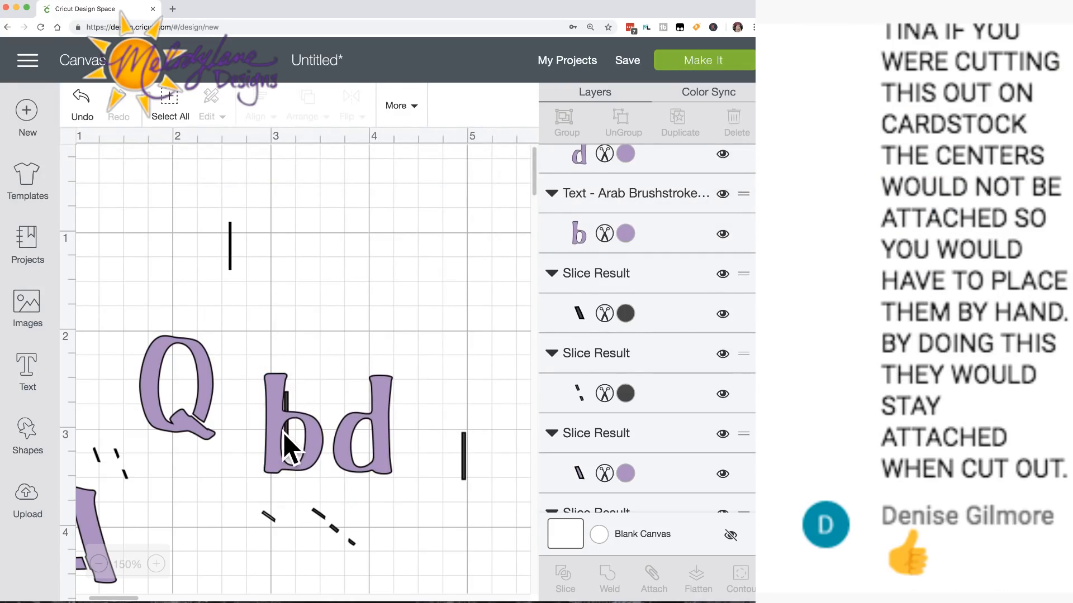
click(277, 395)
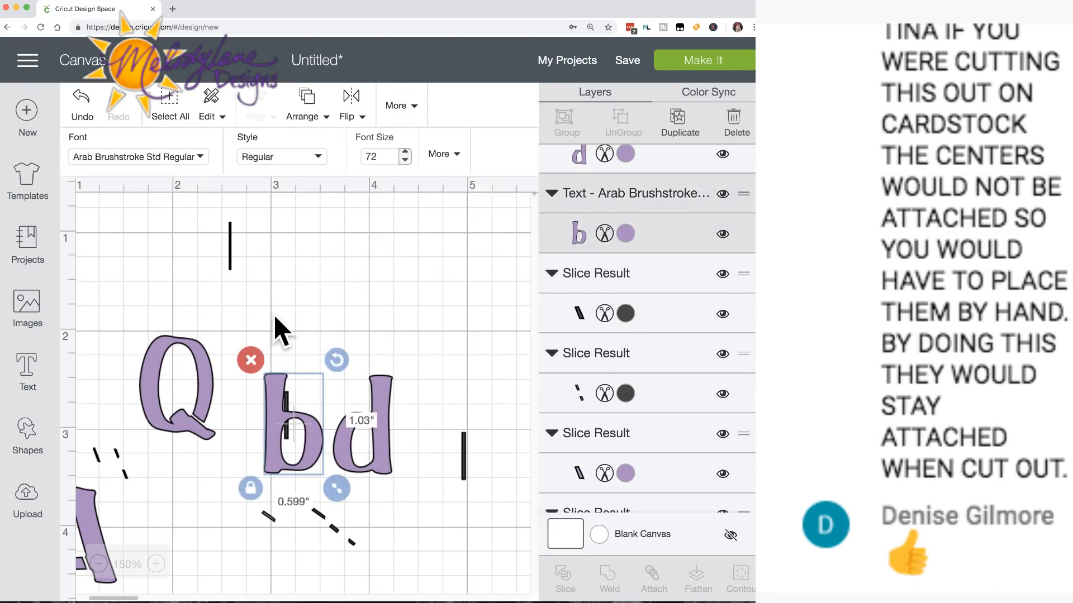
right_click(281, 391)
click(285, 373)
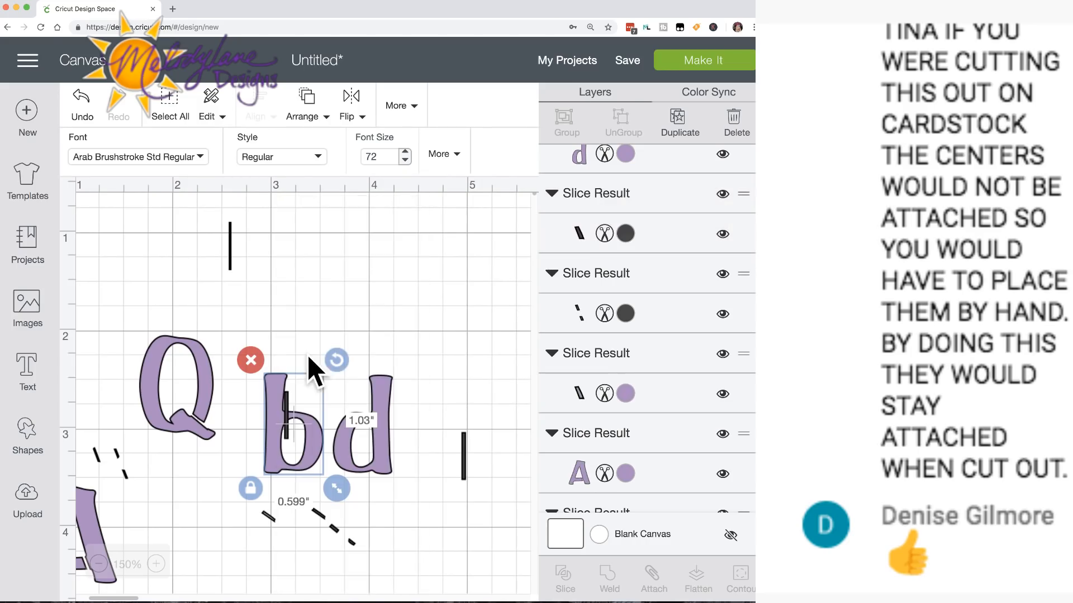
click(307, 317)
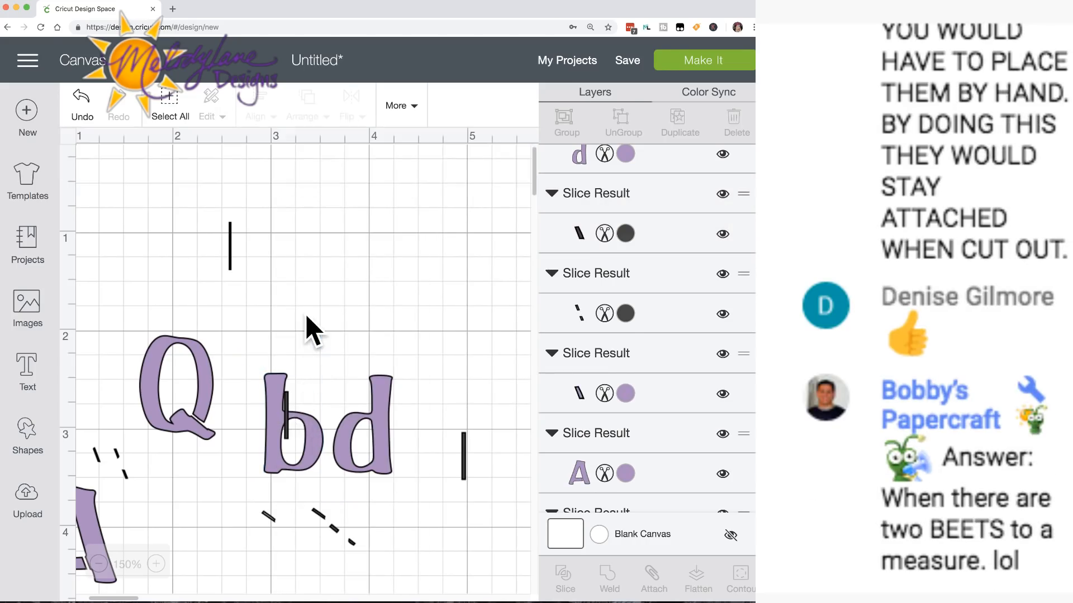
Resize the bar on the b's stem to 0.042" wide by 0.433" high.
click(287, 420)
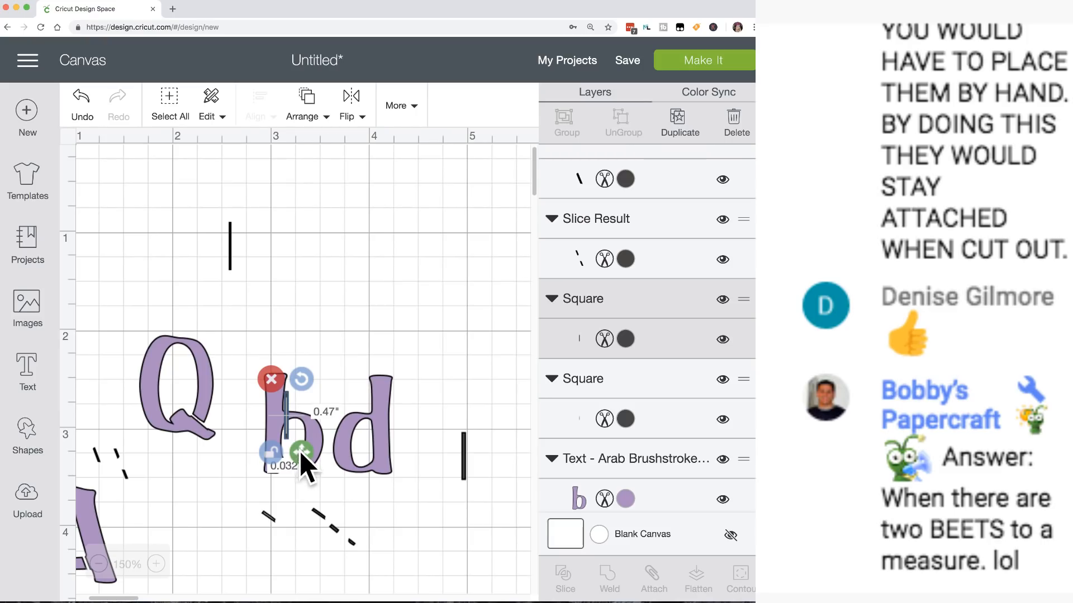
drag(298, 454, 302, 447)
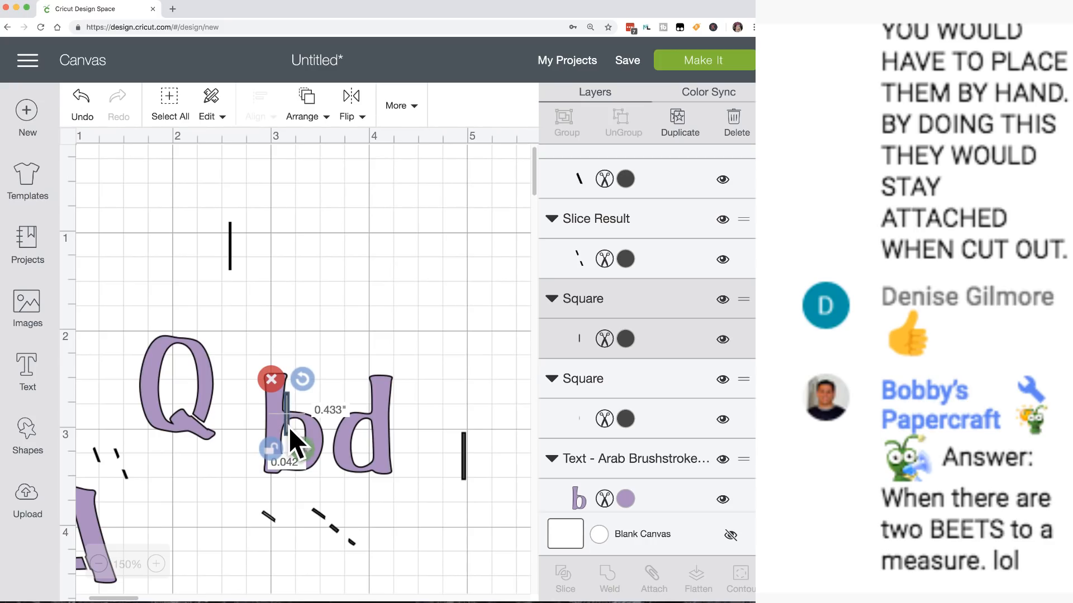
click(289, 427)
click(318, 321)
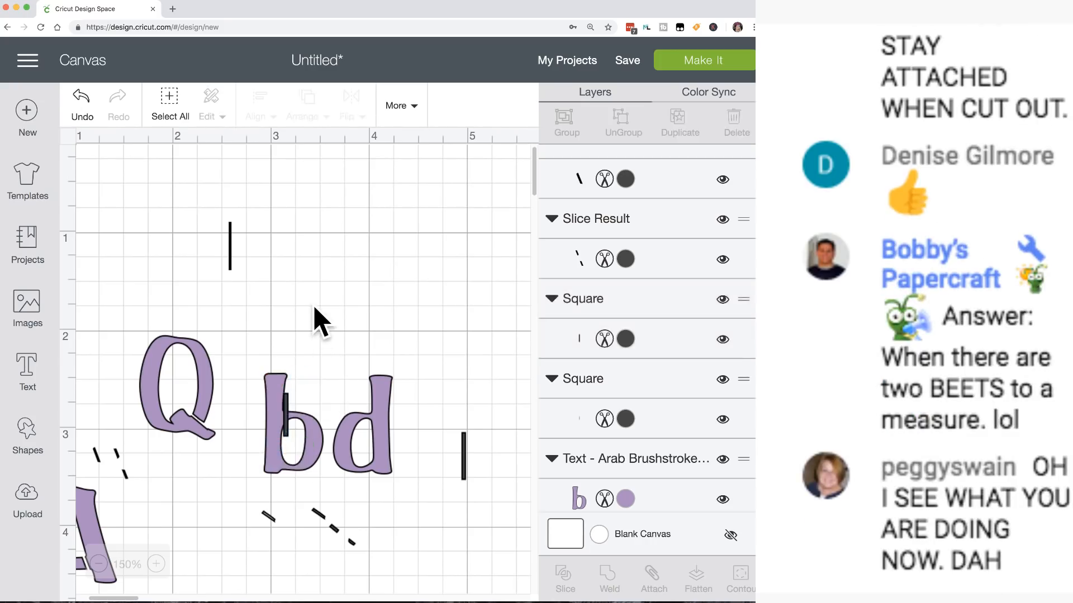
Slice the b with the bar and move the cut-out pieces and the letter apart.
drag(260, 348, 304, 438)
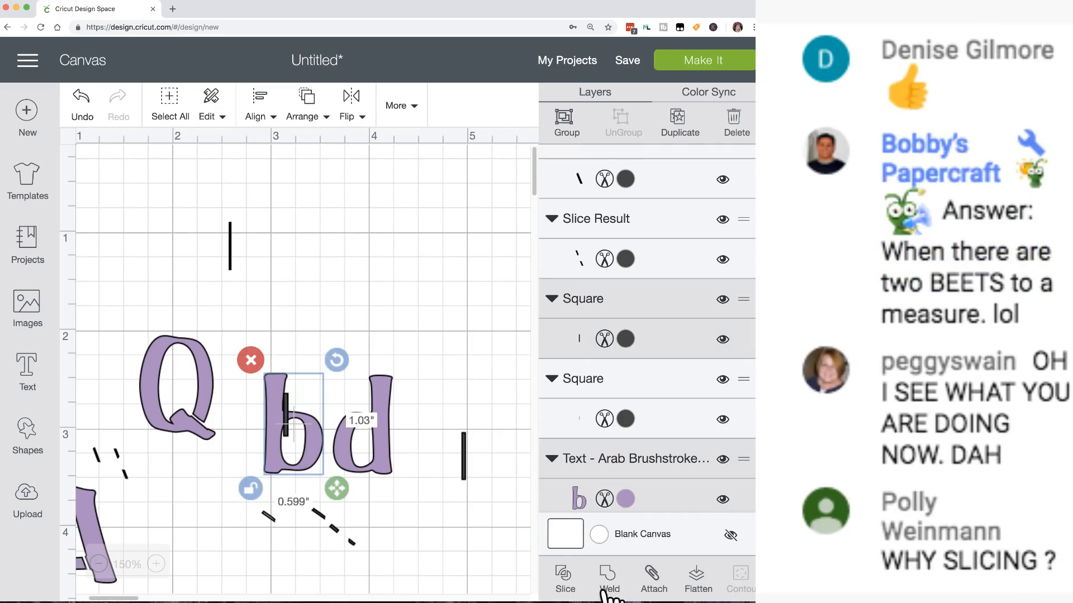
click(567, 581)
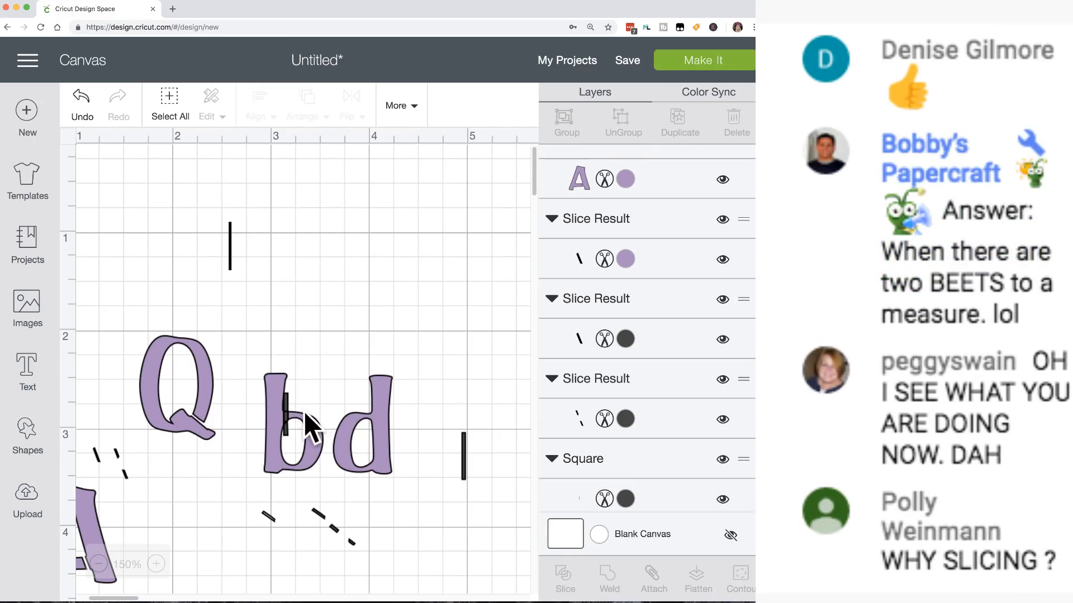
drag(285, 416, 334, 293)
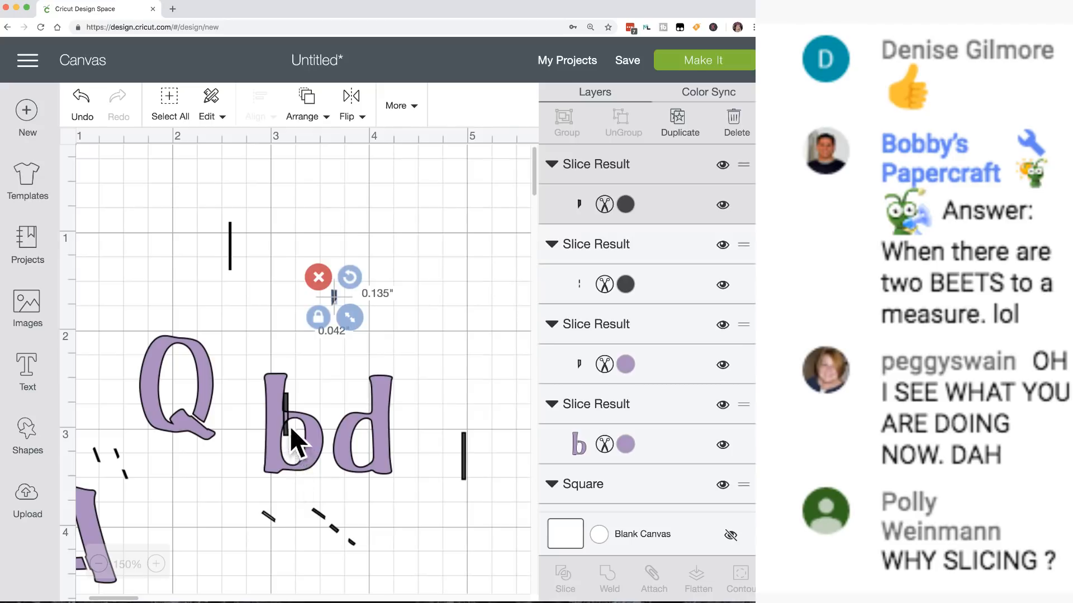
drag(290, 427, 348, 354)
drag(284, 426, 235, 430)
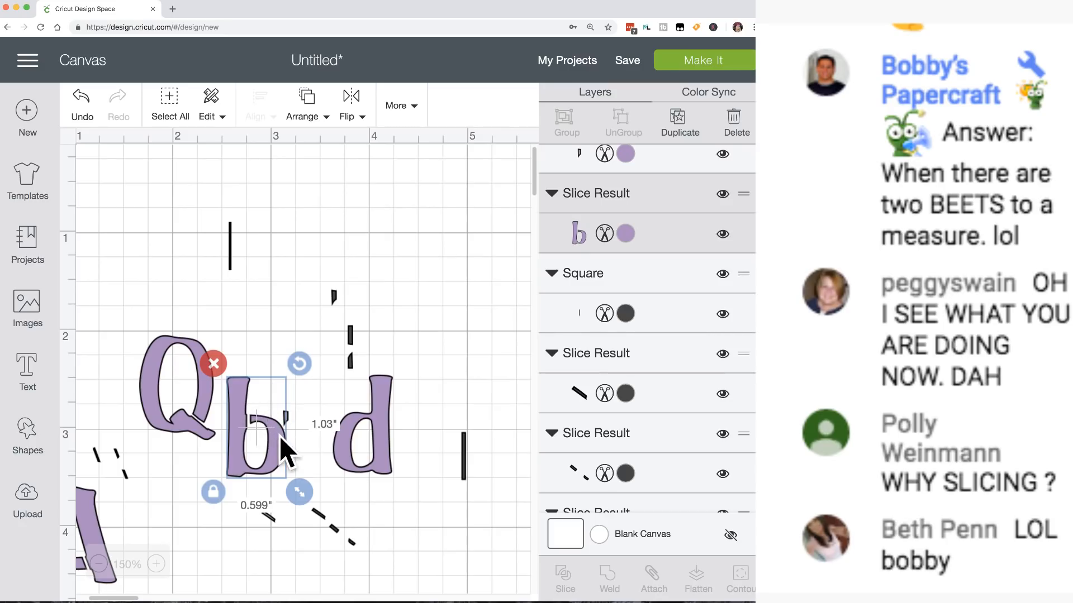
Move the sliced b into clear space below and delete the leftover slice scraps near the A and Q.
scroll(282, 435, down, 3)
scroll(287, 413, down, 2)
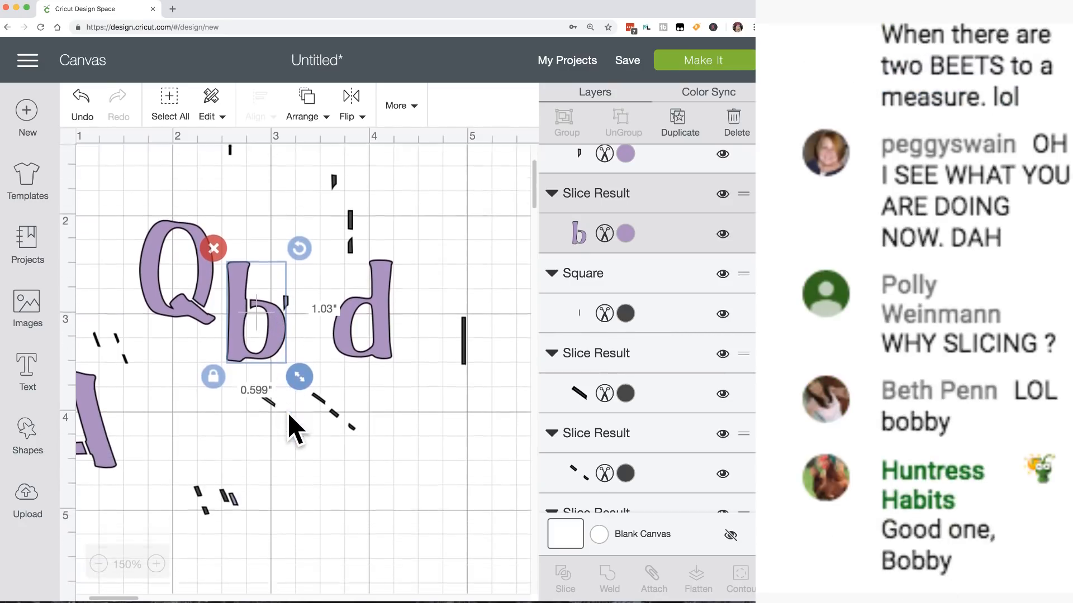
mouse_move(282, 305)
mouse_down()
mouse_move(354, 495)
mouse_move(371, 504)
mouse_up()
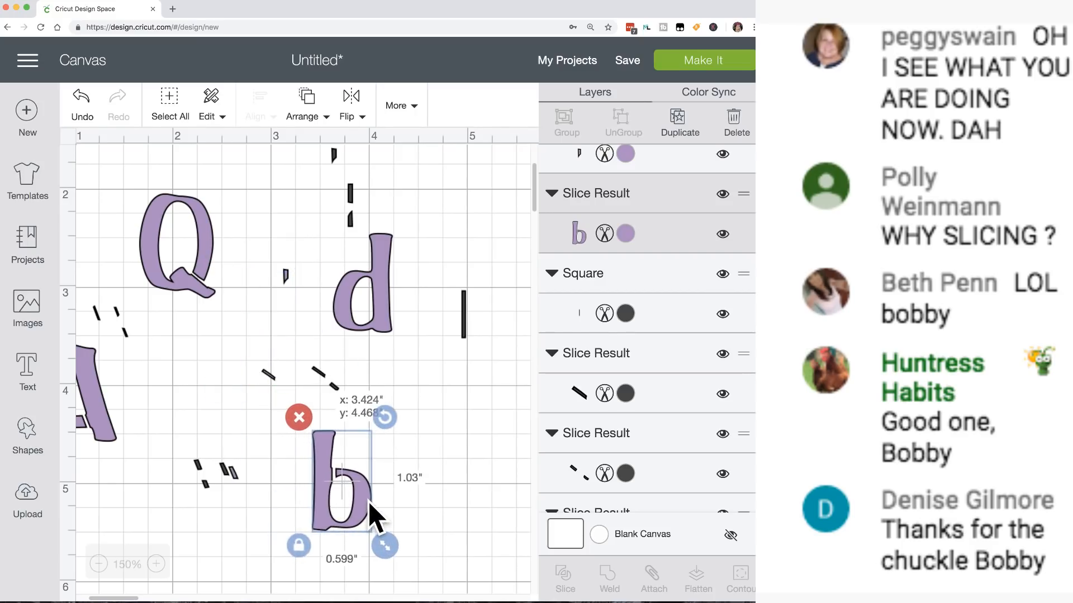
drag(157, 438, 257, 512)
drag(220, 353, 411, 400)
click(247, 354)
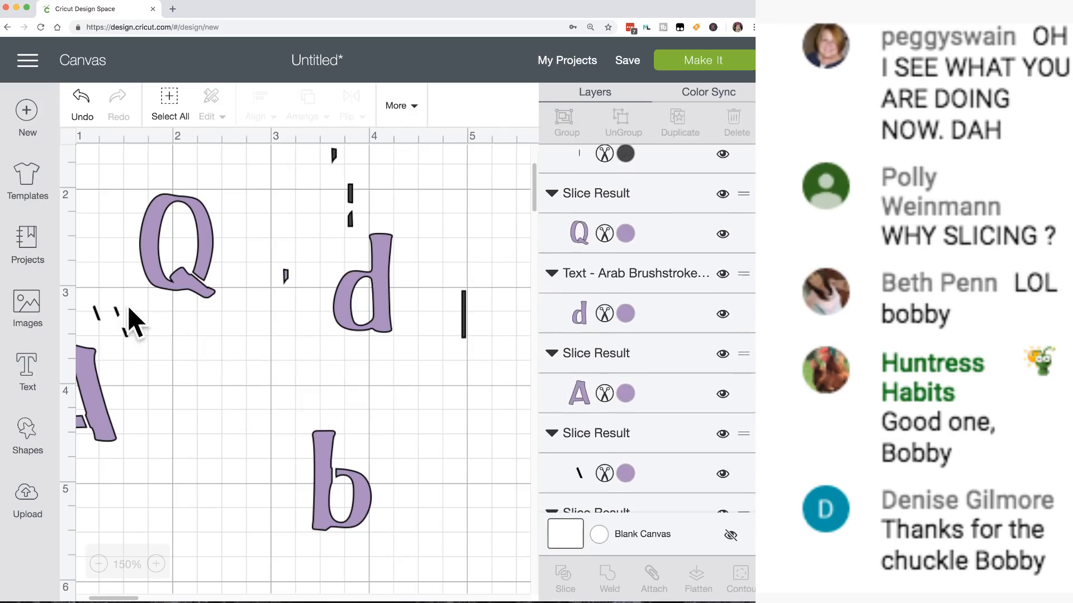
scroll(158, 367, left, 5)
drag(111, 299, 222, 342)
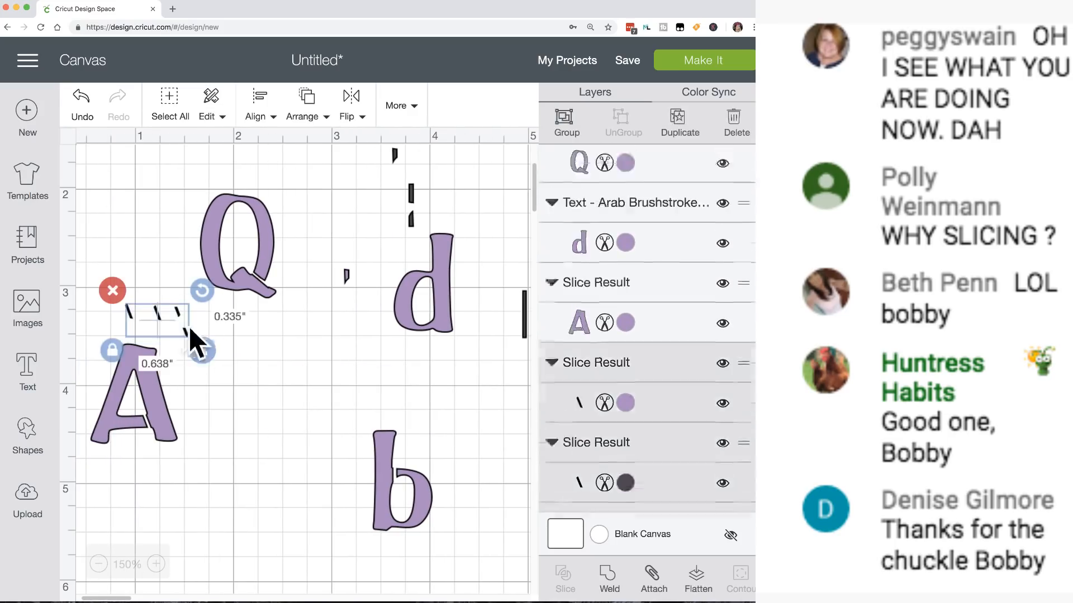
click(119, 294)
Line up the sliced b and Q beside the A so the letters read AbQ.
drag(398, 487, 229, 423)
drag(241, 297, 295, 444)
drag(218, 440, 216, 403)
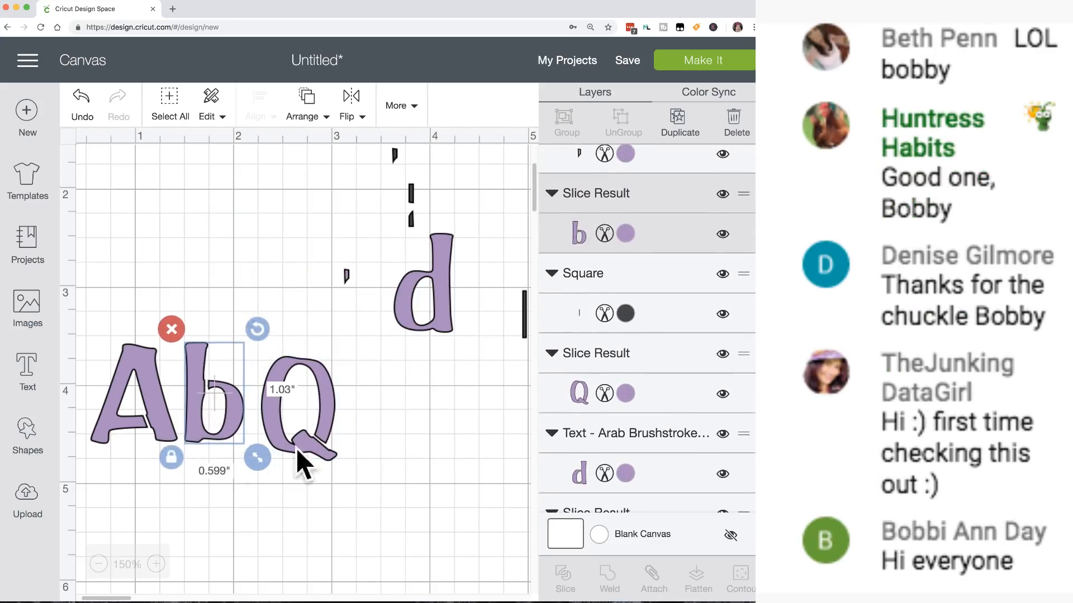
drag(322, 446, 316, 435)
click(300, 513)
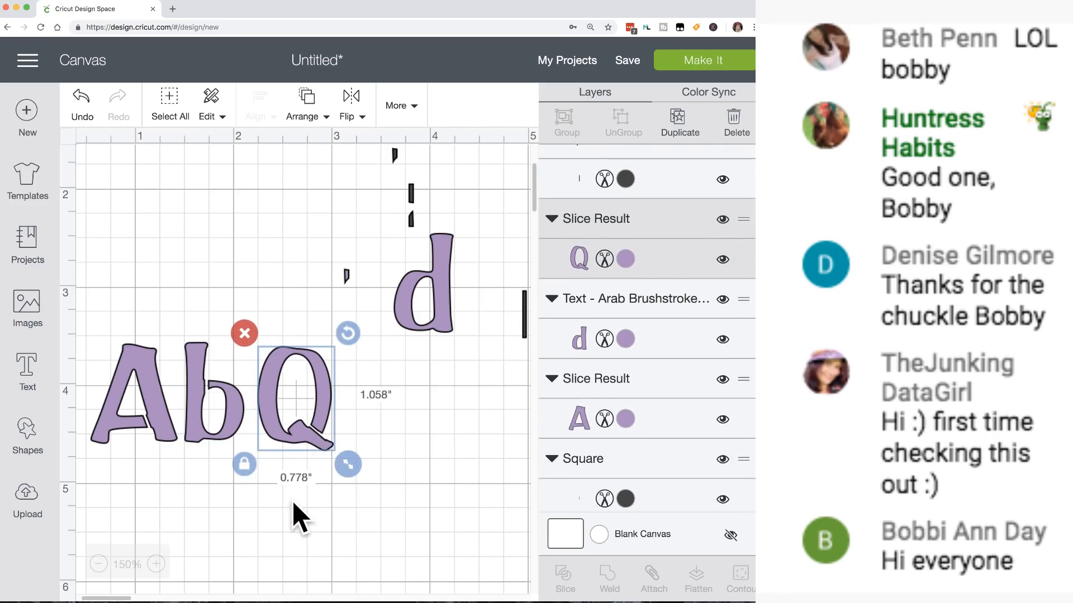
Insert a square over the AbQ letters and reshape it, with proportions unlocked, into a 2.861" by 1.75" rectangle.
click(30, 438)
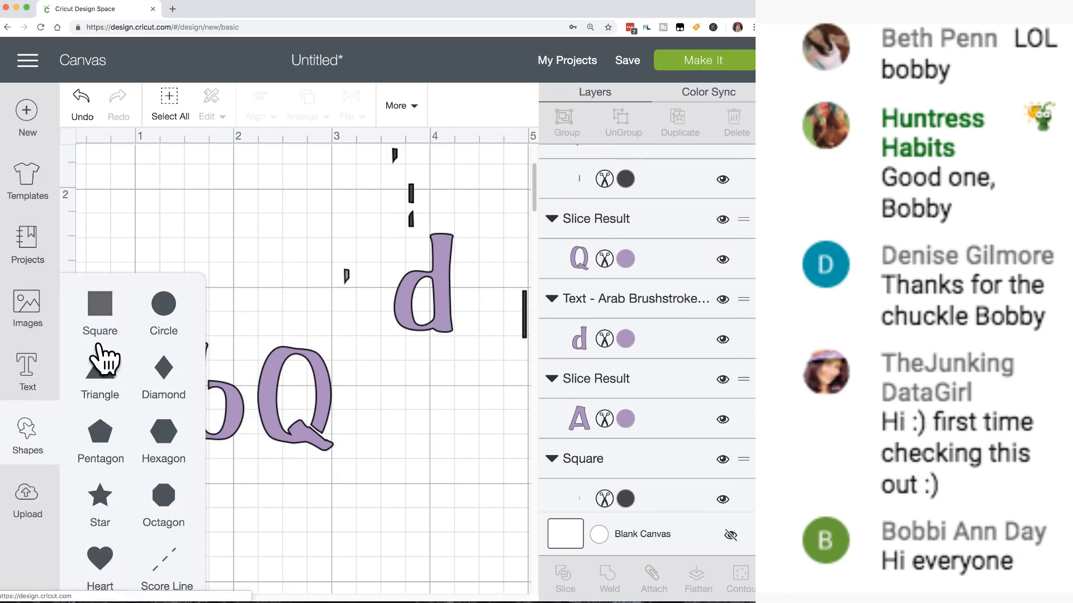
click(106, 313)
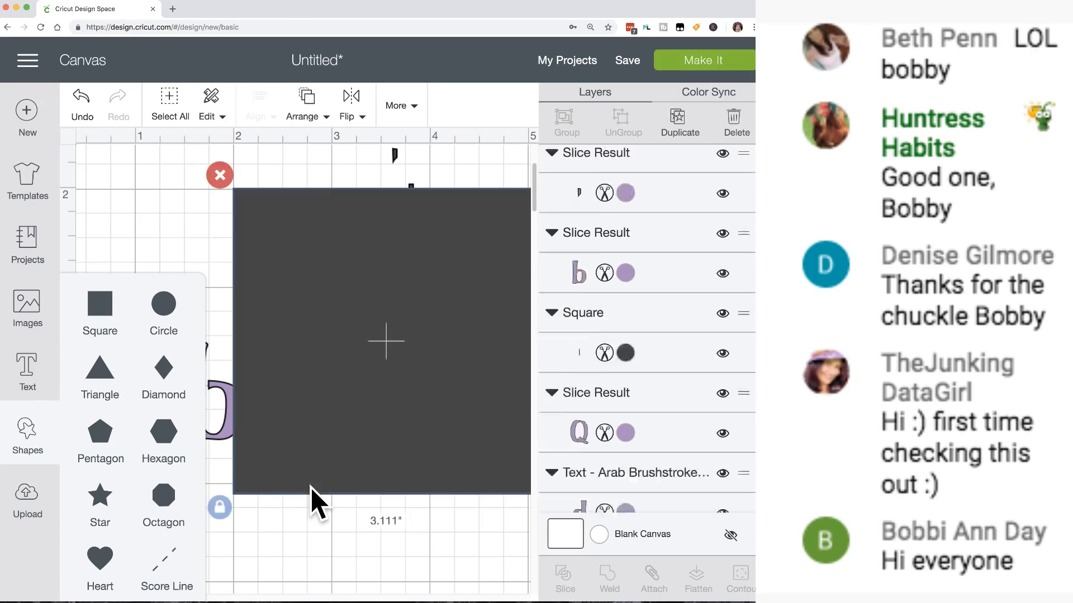
scroll(416, 470, right, 5)
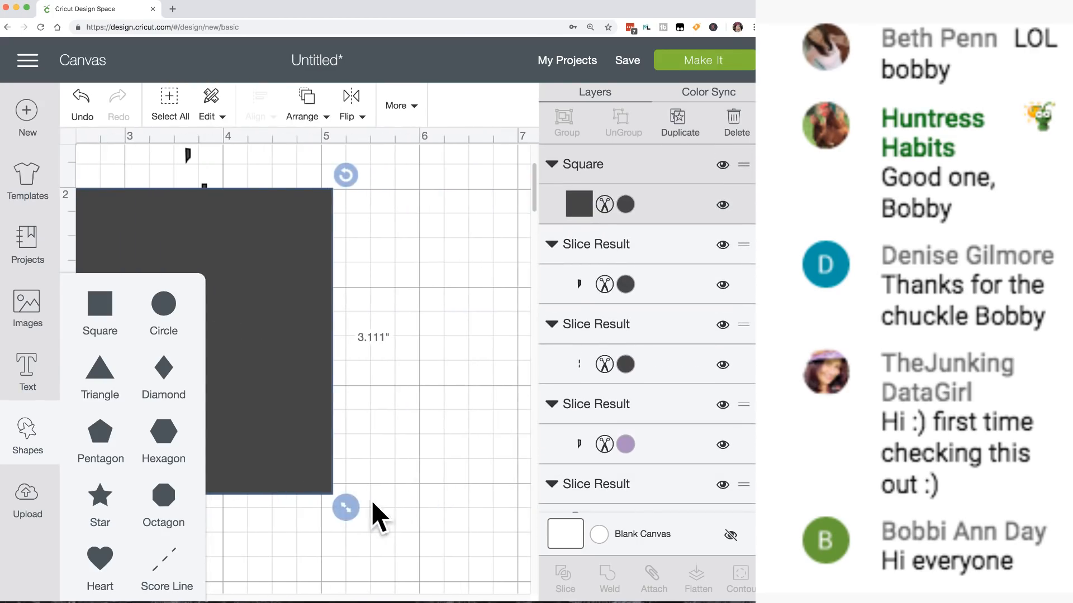
drag(347, 506, 253, 398)
scroll(263, 417, left, 6)
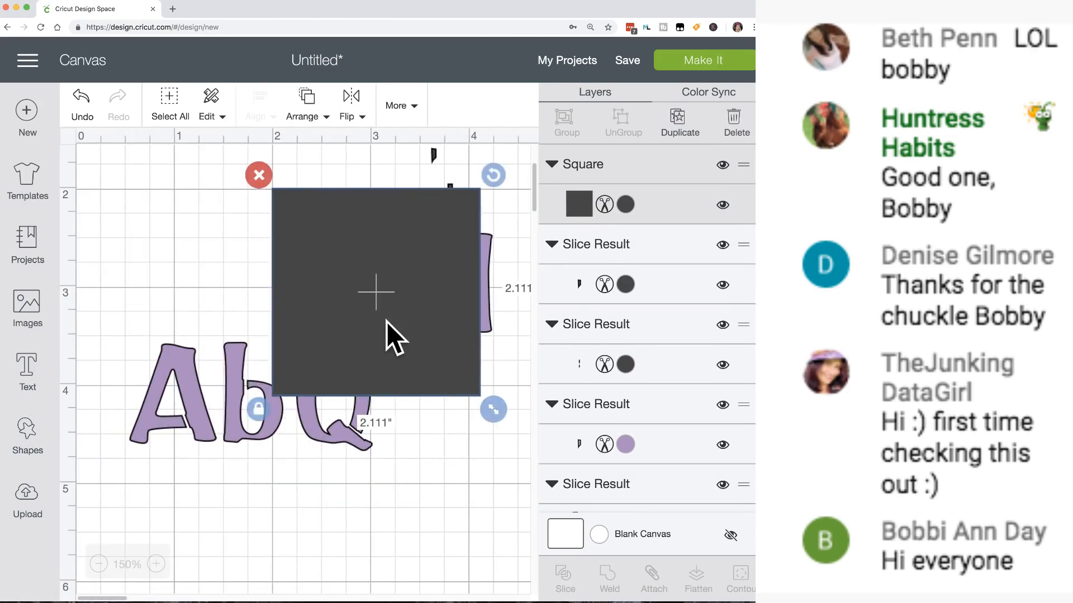
drag(387, 322, 240, 411)
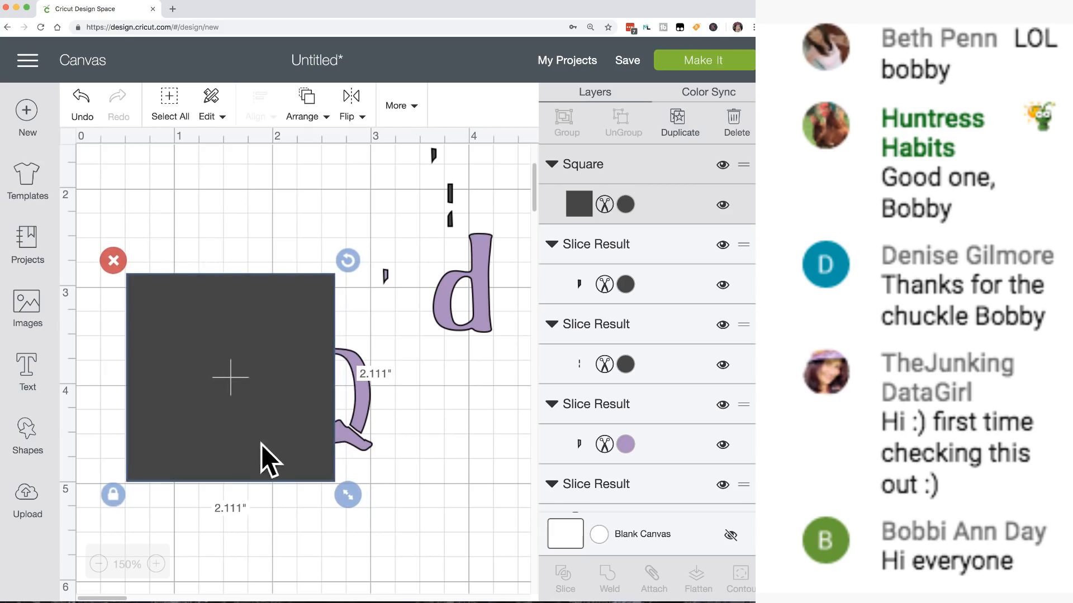
click(126, 486)
drag(350, 496, 426, 463)
Send the rectangle to the back and position it so it frames the letters AbQ.
drag(312, 320, 307, 360)
right_click(307, 359)
click(321, 351)
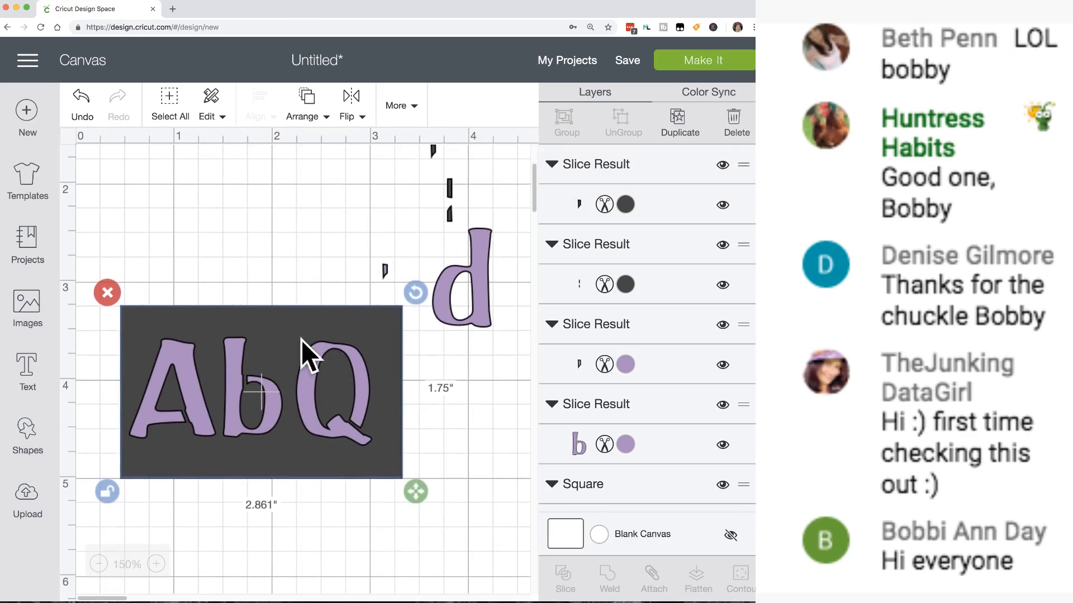
click(246, 260)
drag(234, 318, 225, 317)
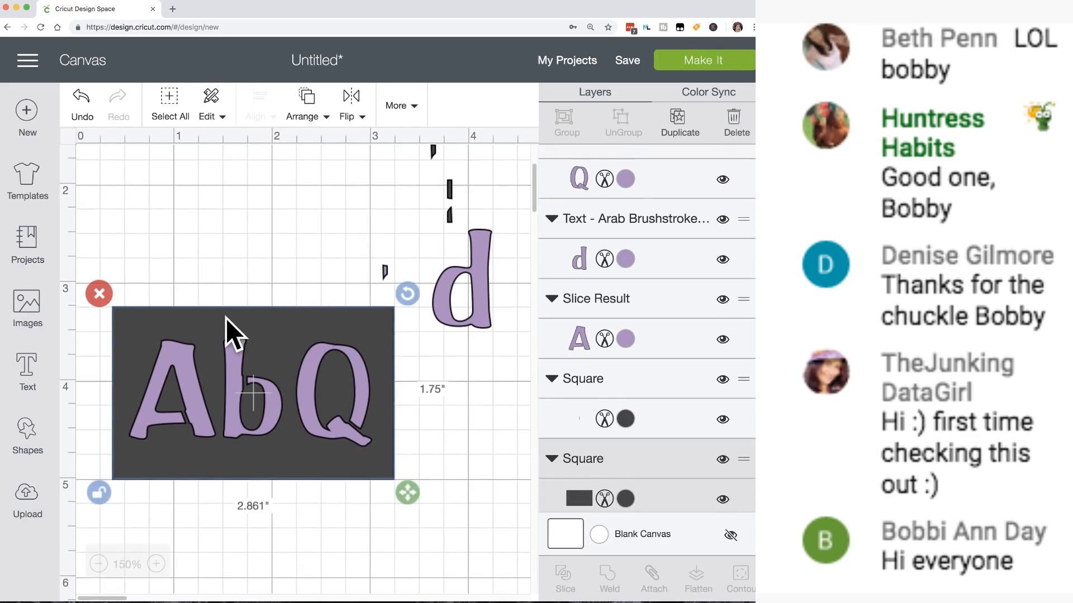
Weld the letters A, b and Q into one shape, leaving the rectangle out of the selection.
drag(132, 246, 363, 445)
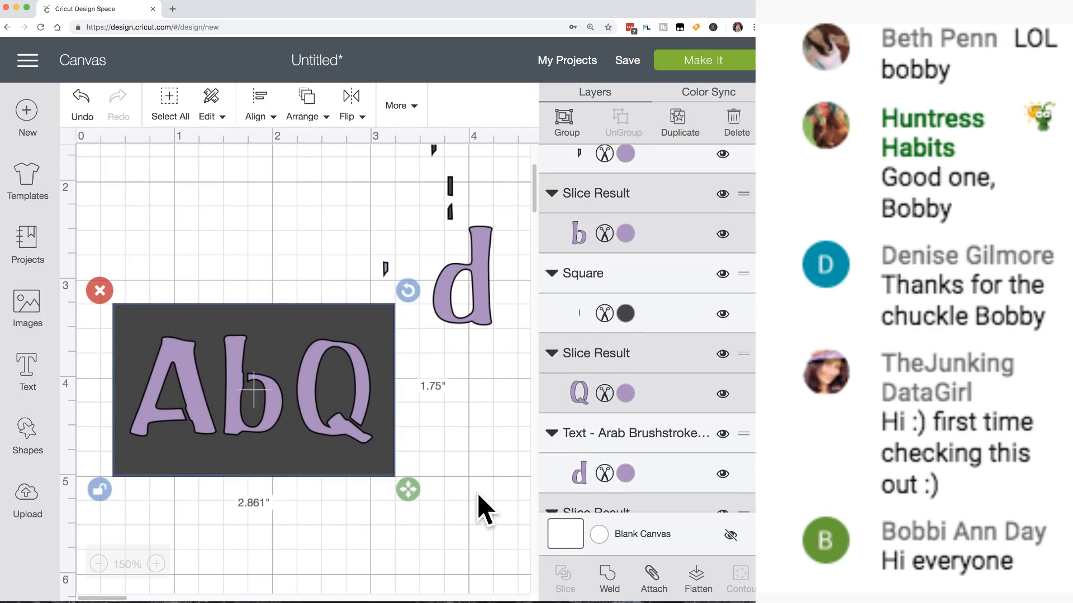
click(312, 356)
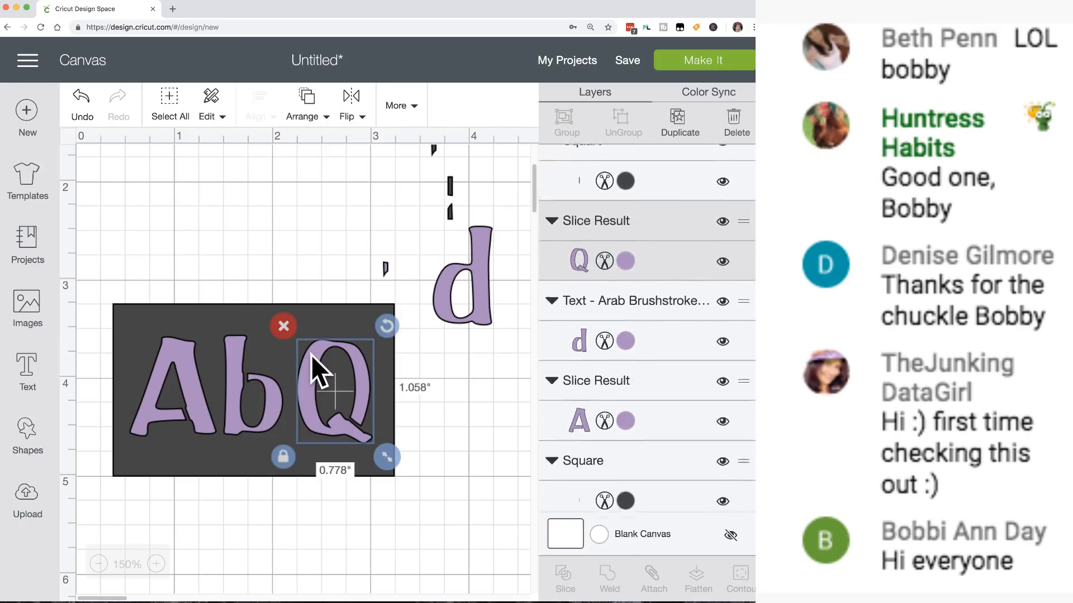
shift+click(220, 361)
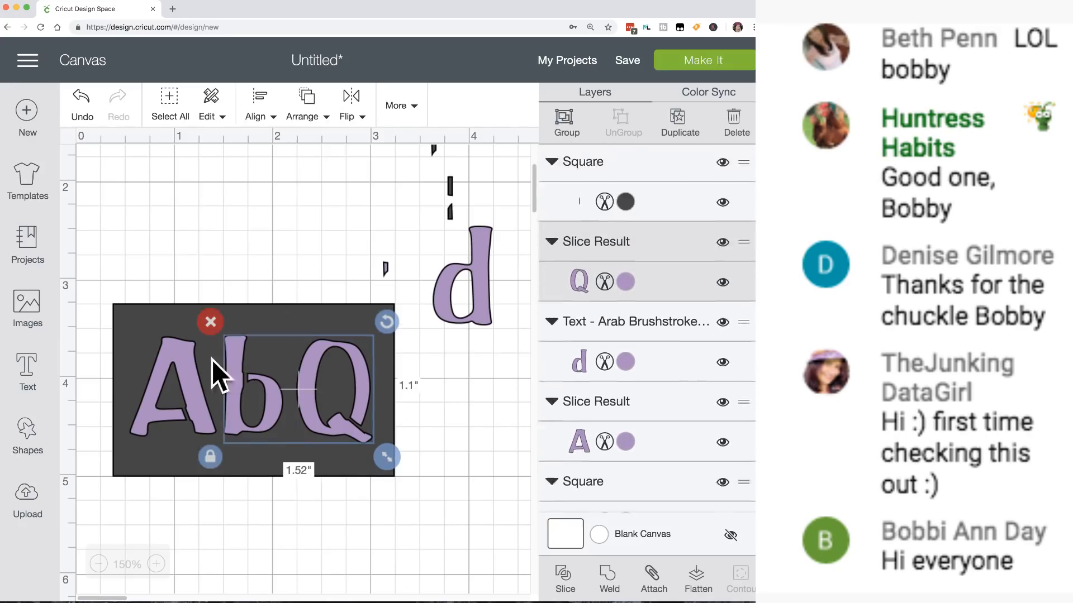
shift+click(183, 361)
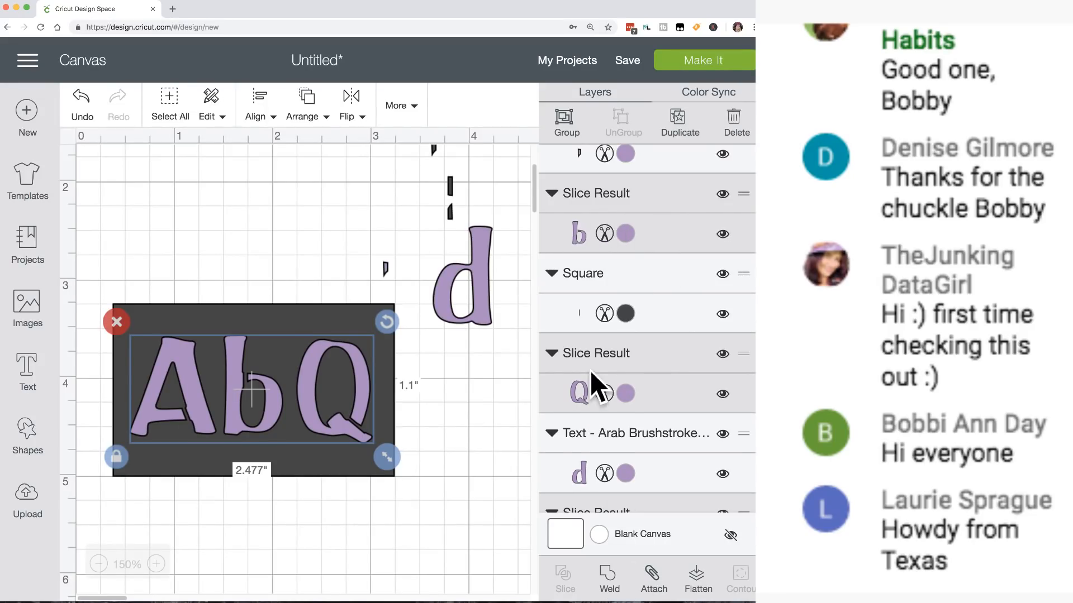
scroll(612, 399, down, 2)
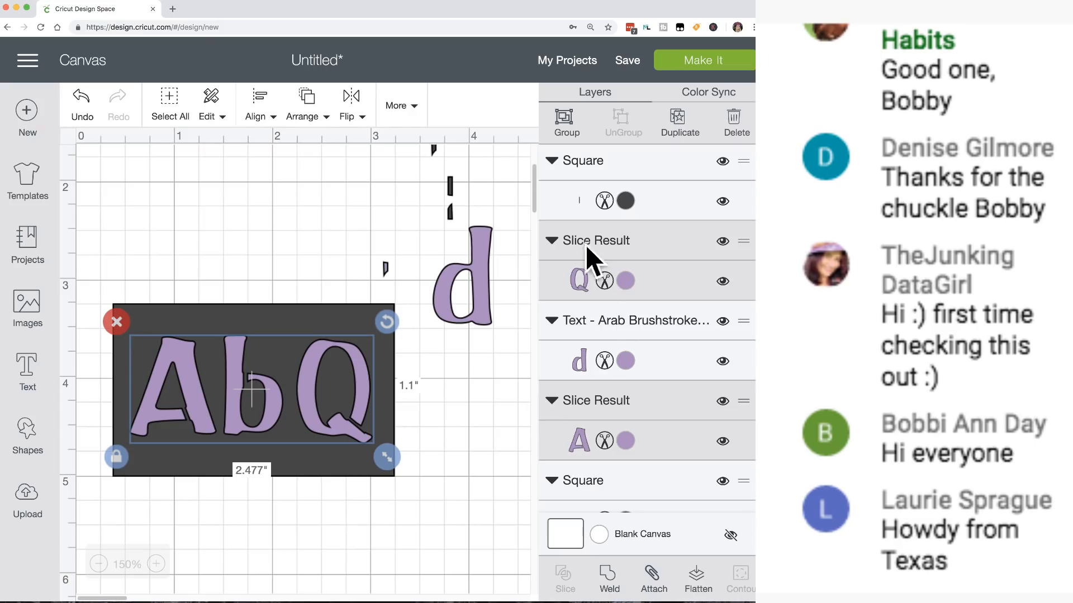
click(613, 581)
scroll(596, 359, up, 3)
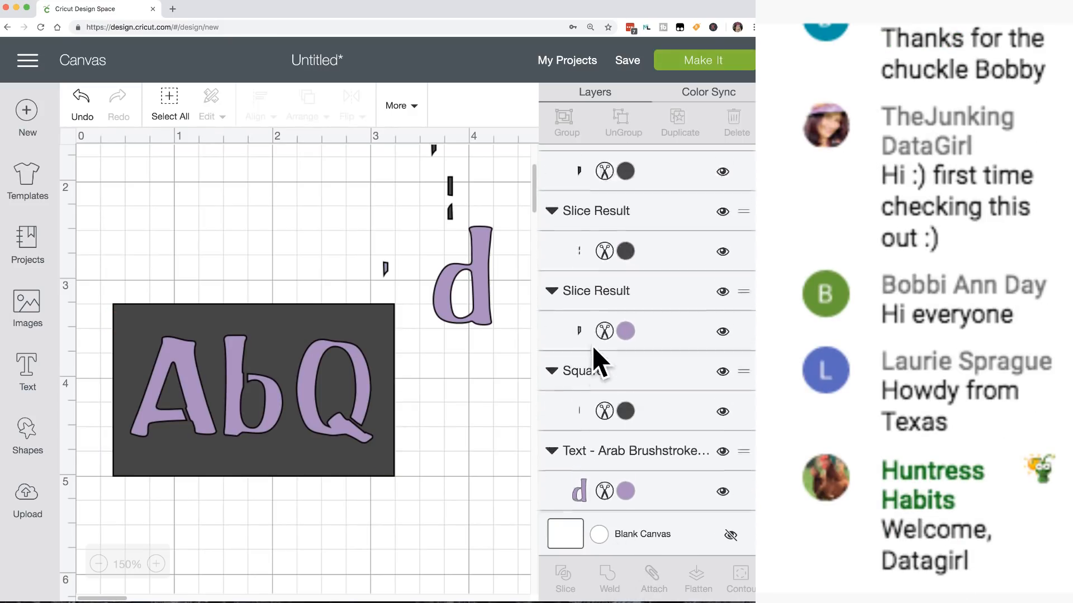
scroll(596, 360, up, 2)
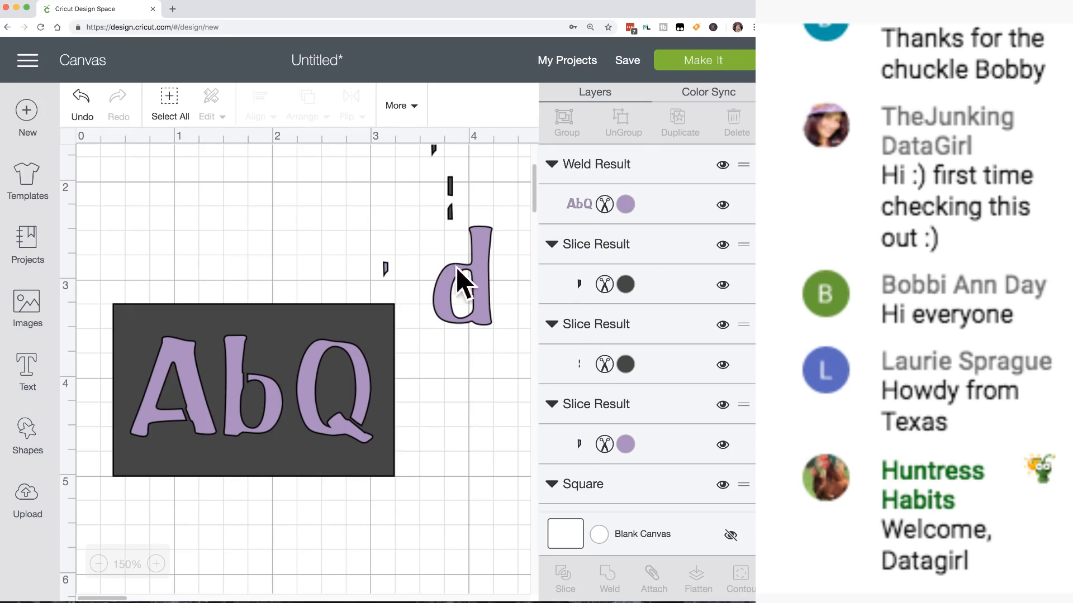
Slice the welded AbQ out of the rectangle and move the cut-out stencil rectangle above the purple letters.
click(313, 348)
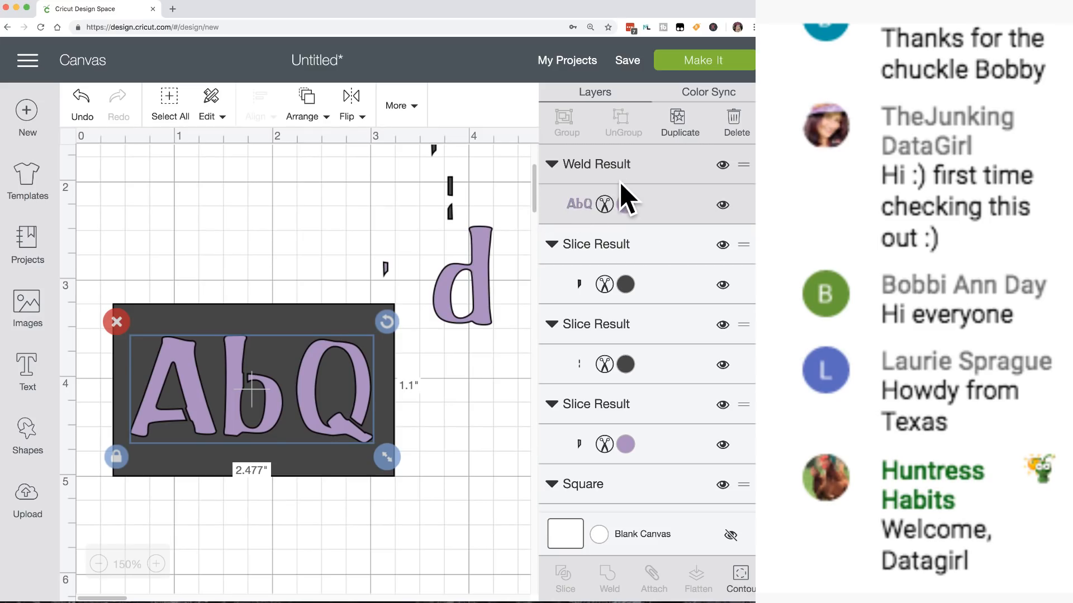
shift+click(249, 310)
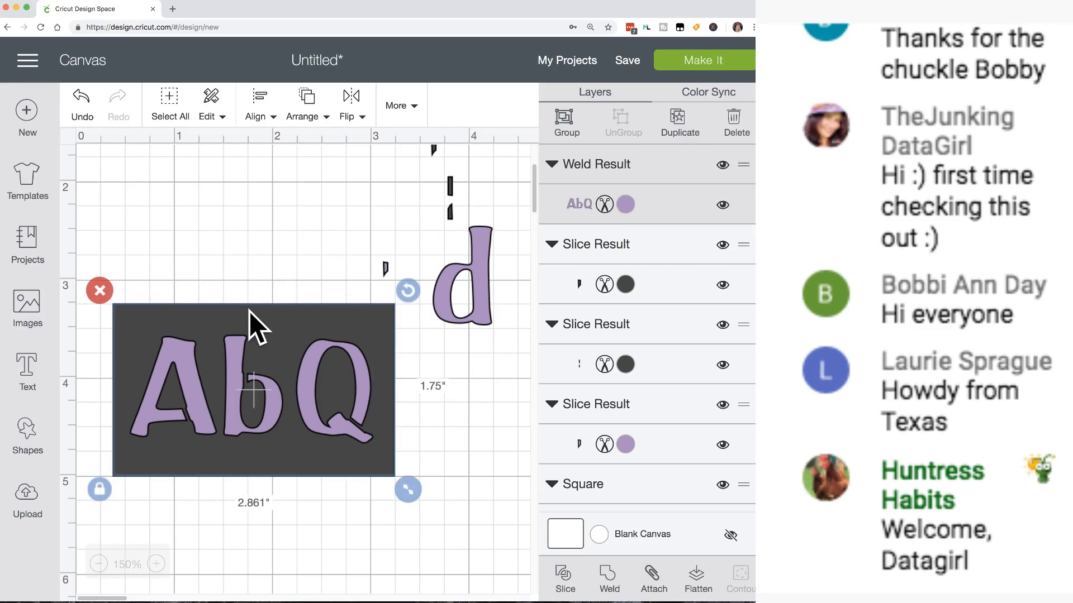
click(170, 244)
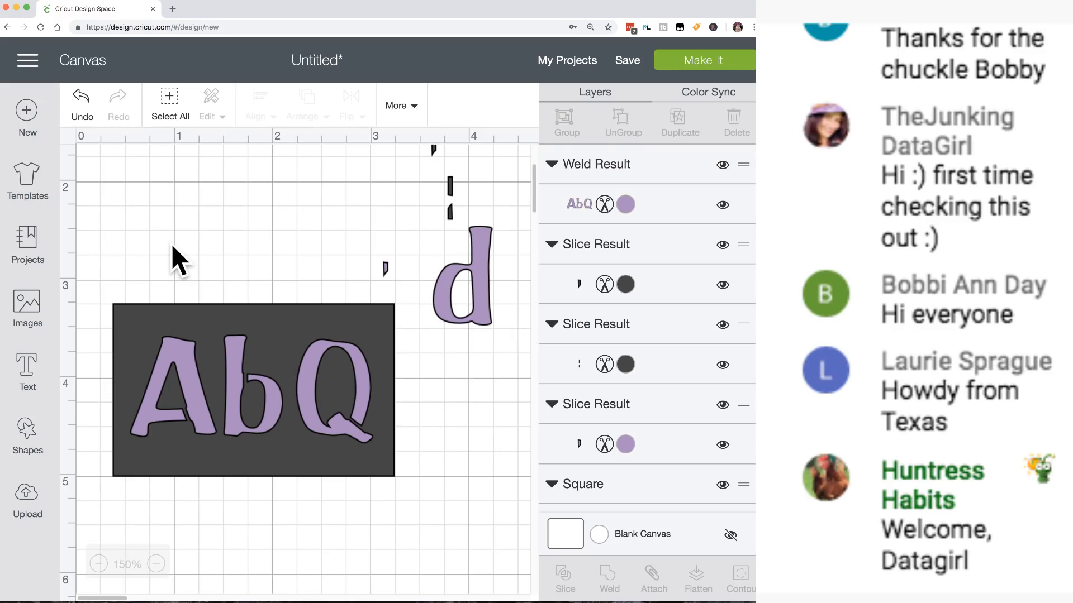
drag(170, 244, 366, 460)
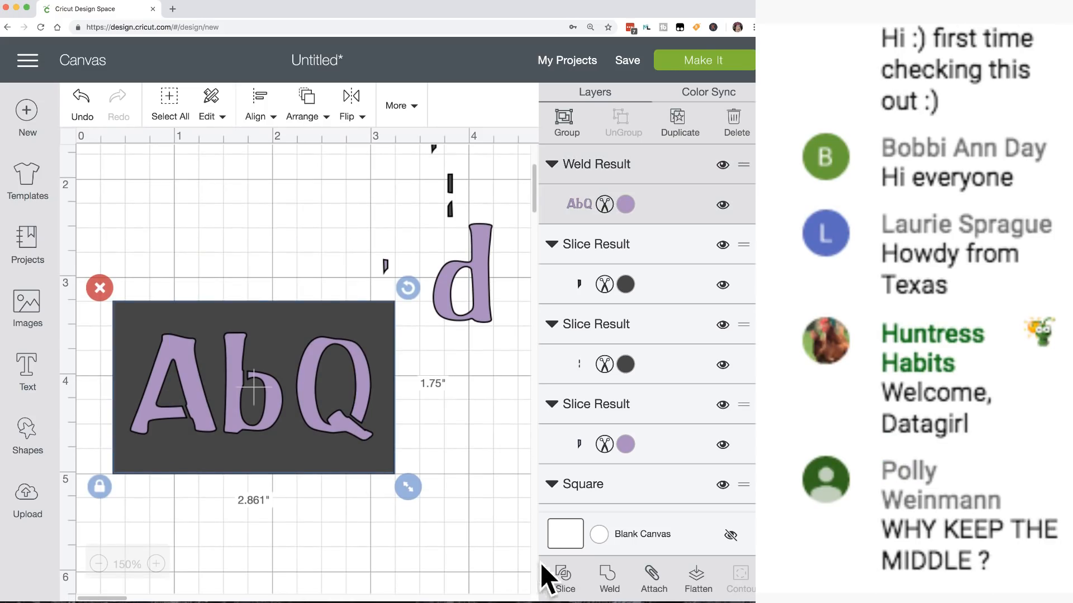
click(563, 578)
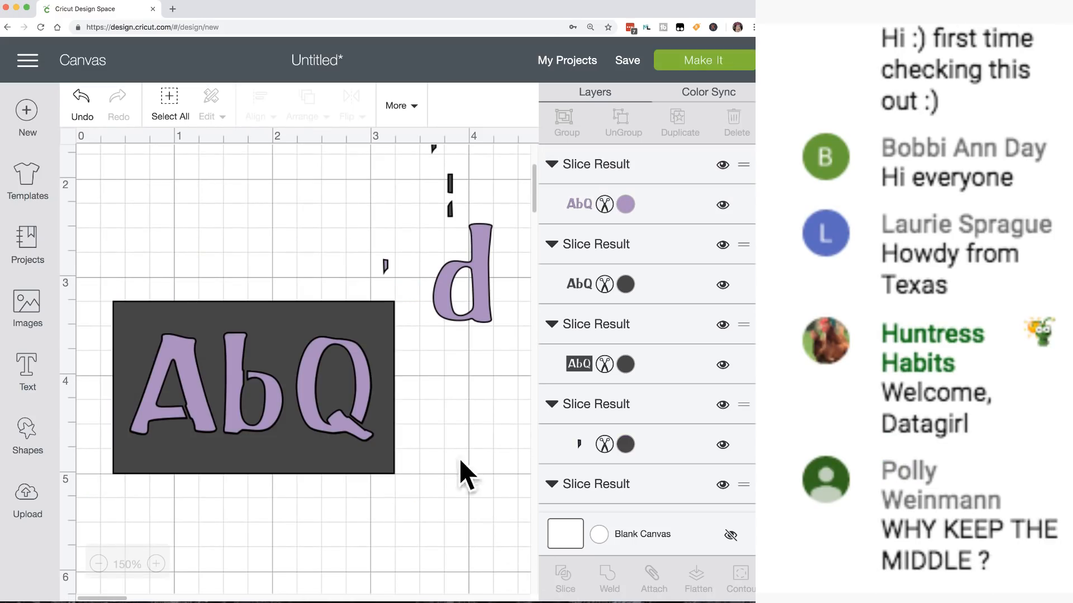
drag(283, 333, 269, 193)
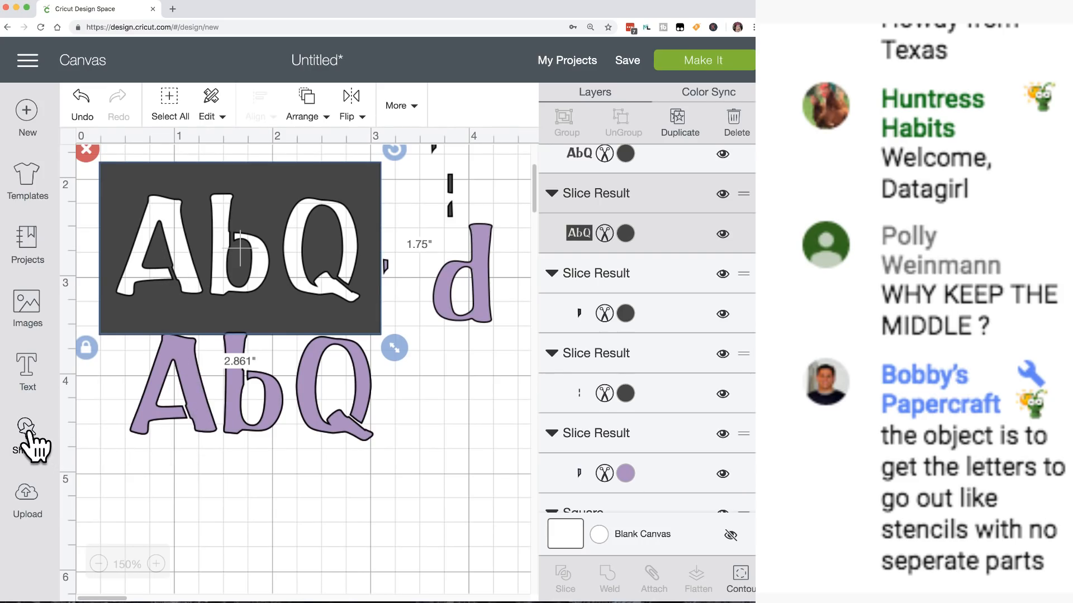
Add a new text object reading AbQ in the Arab Brushstroke Std Regular font at size 72.
click(28, 374)
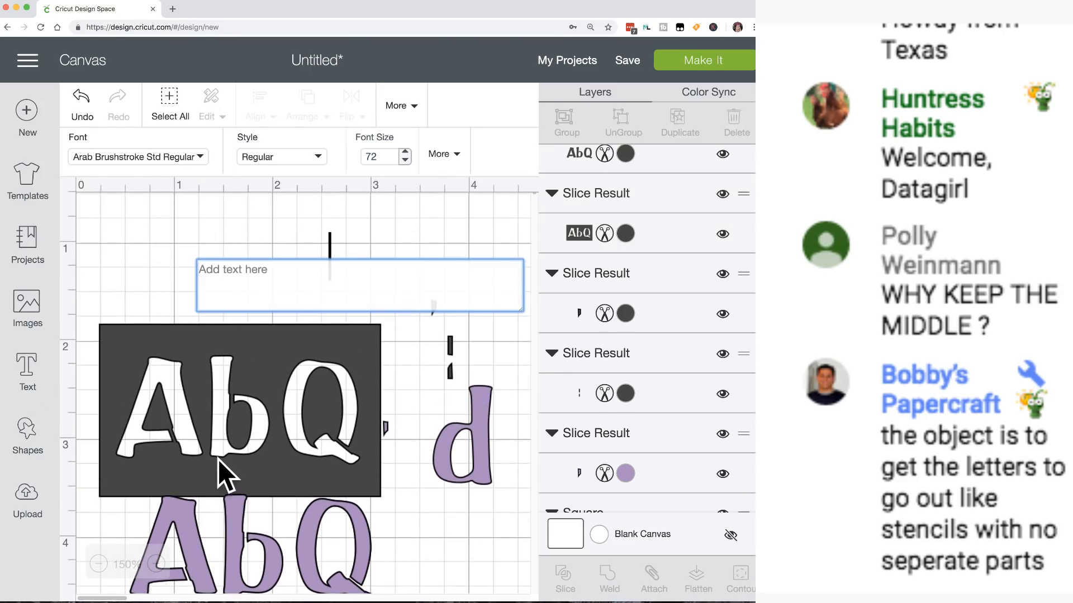
text(Ab)
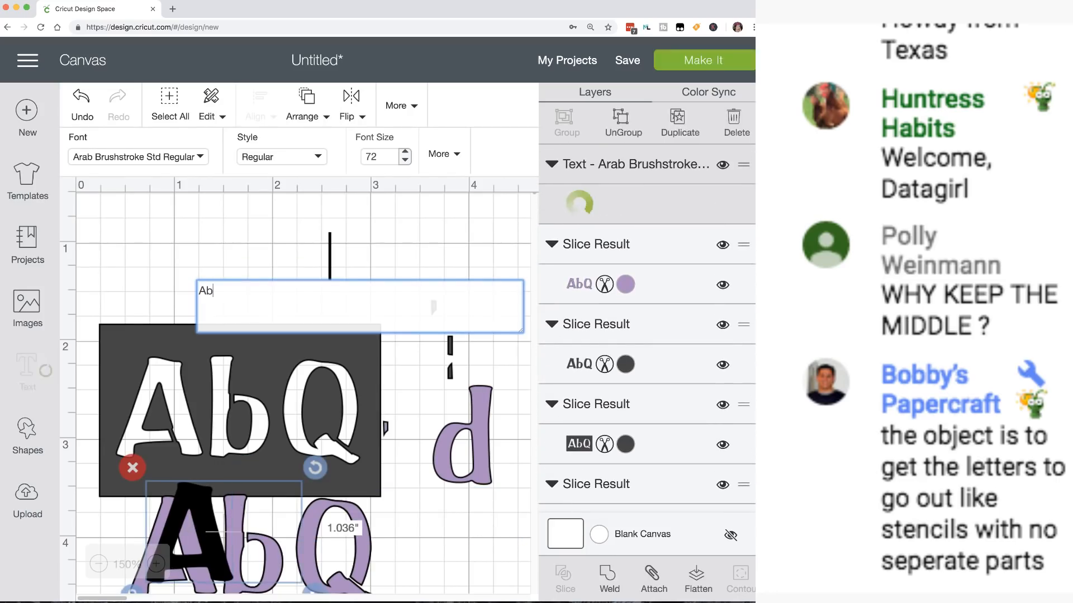
text(Q)
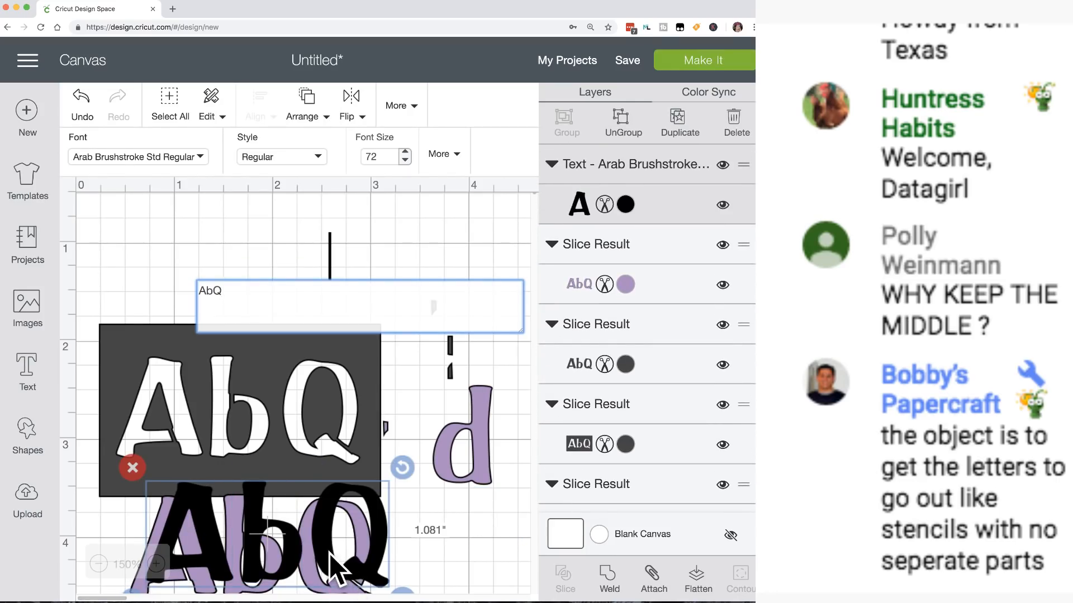
click(327, 552)
scroll(328, 553, down, 4)
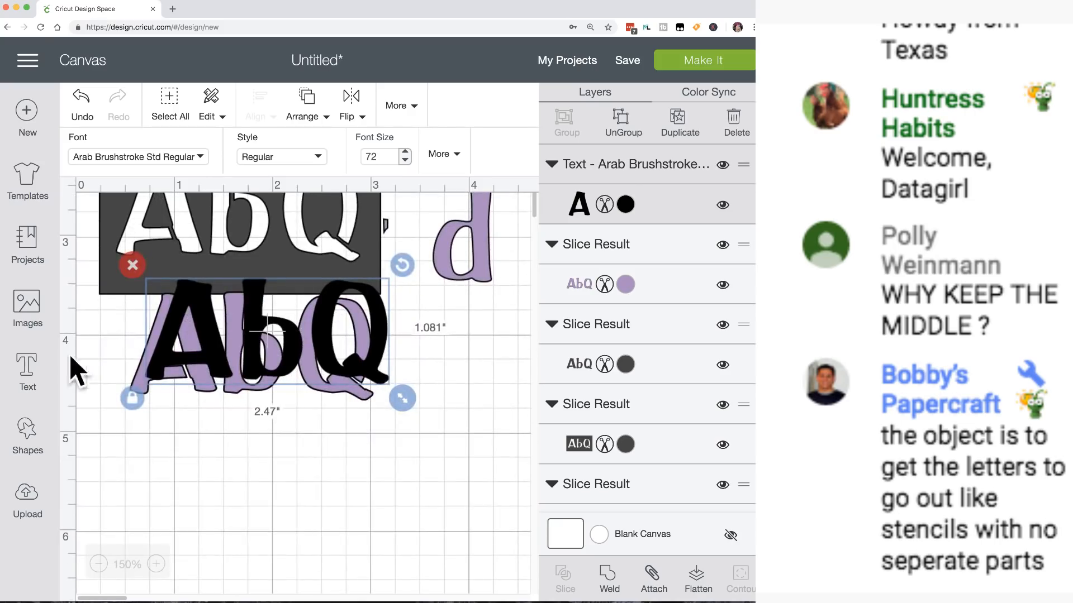
Insert a square, reshape it with proportions unlocked into a 1.417" high rectangle, and move it to empty canvas below the purple d.
click(36, 429)
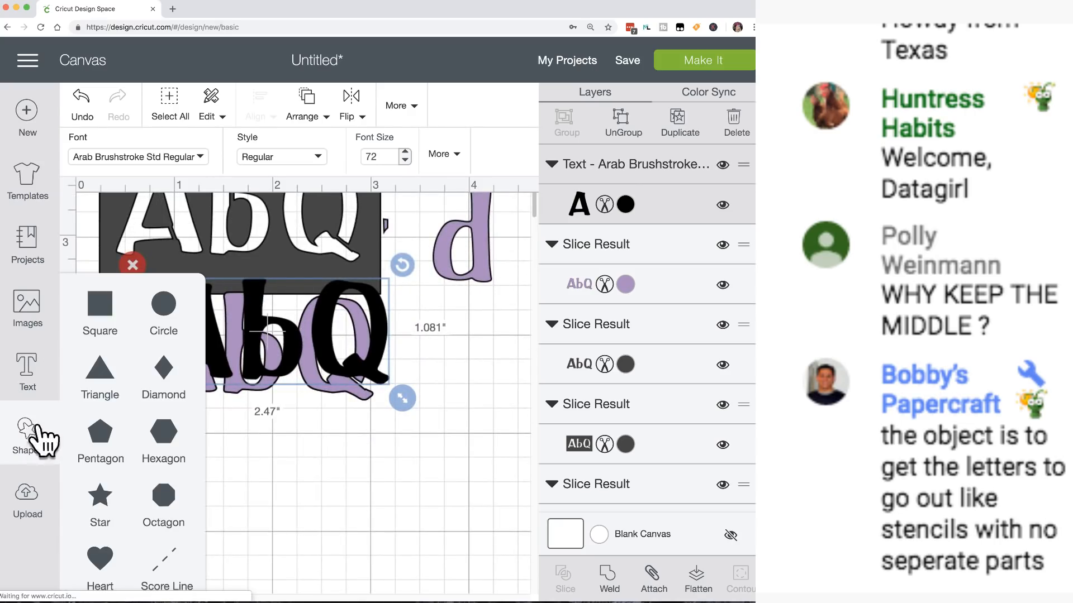
click(102, 312)
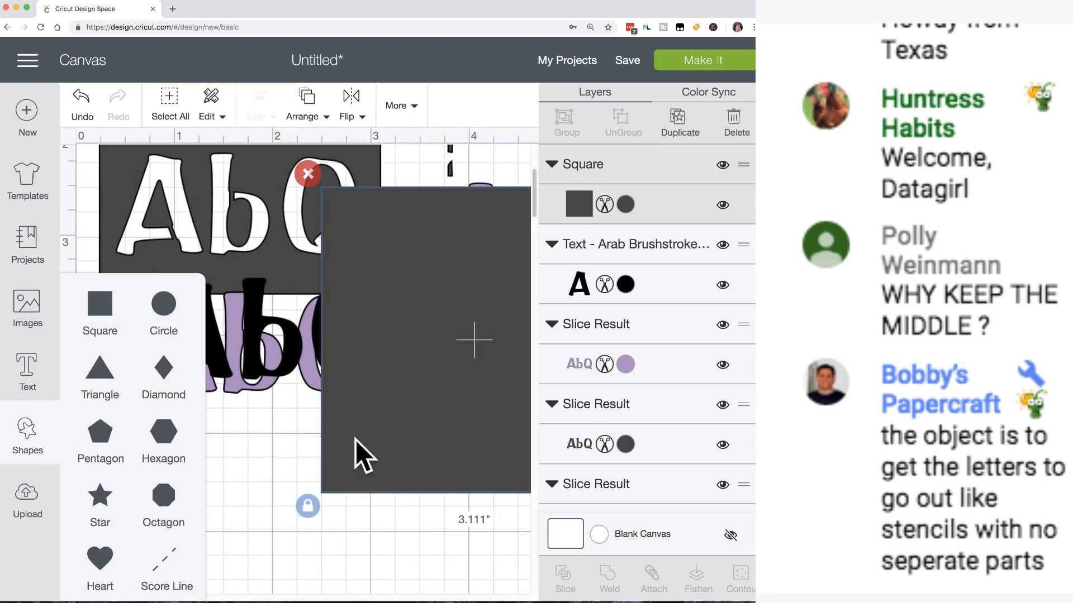
scroll(440, 437, right, 5)
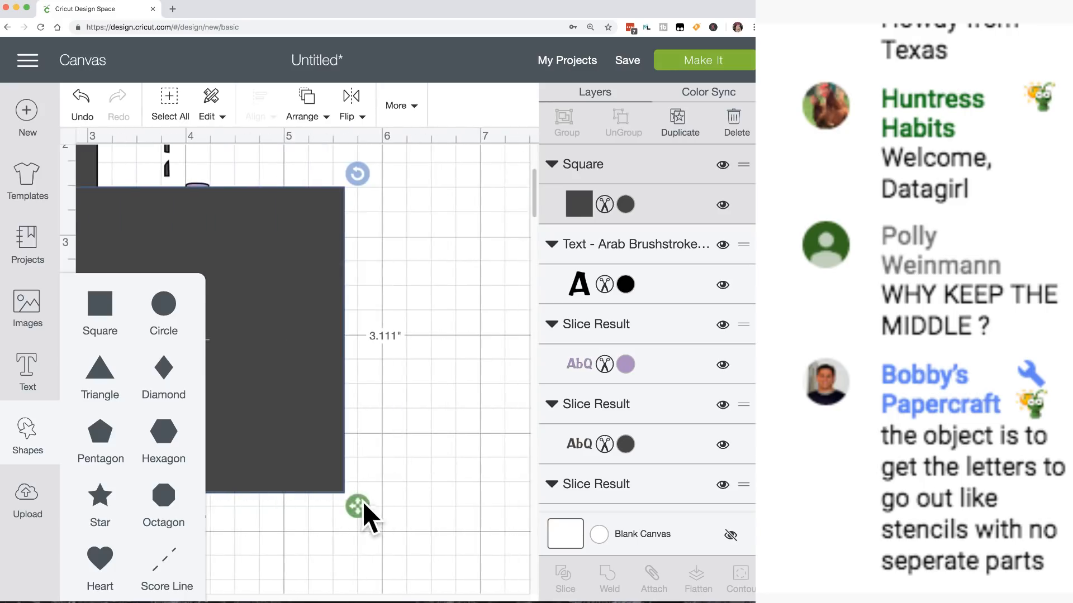
drag(364, 503, 325, 337)
drag(220, 289, 279, 519)
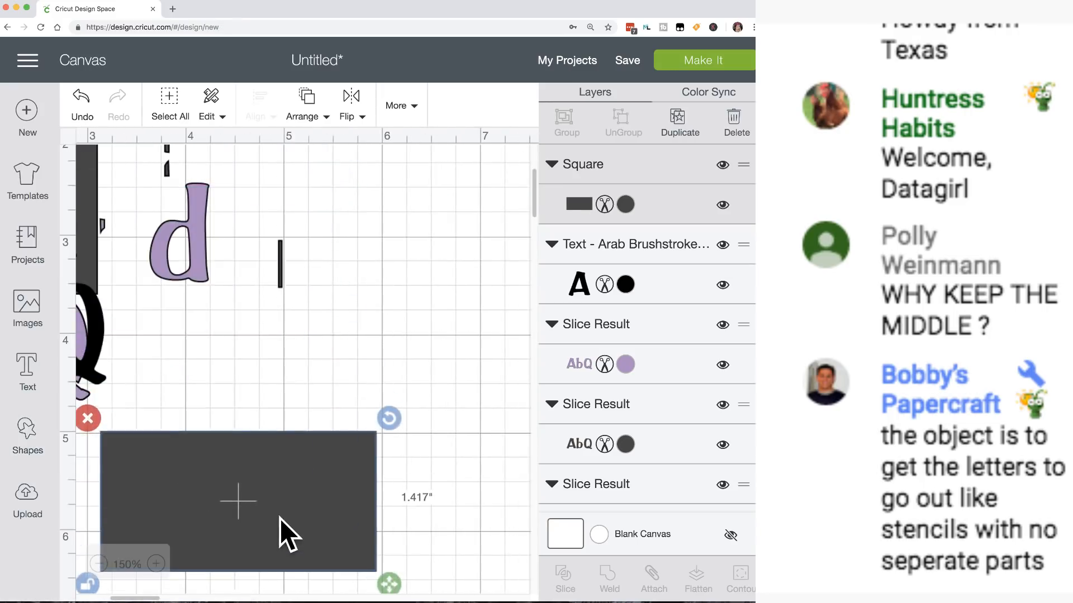
Place the plain black AbQ text on the new rectangle and slice the letters out of it.
scroll(280, 518, left, 4)
mouse_move(203, 371)
mouse_down()
mouse_move(330, 494)
mouse_move(444, 522)
mouse_up()
drag(383, 383, 466, 550)
click(565, 575)
Move the sliced AbQ letter pieces off the rectangle to empty canvas, leaving the plain cut-out stencil uncovered.
scroll(270, 495, right, 3)
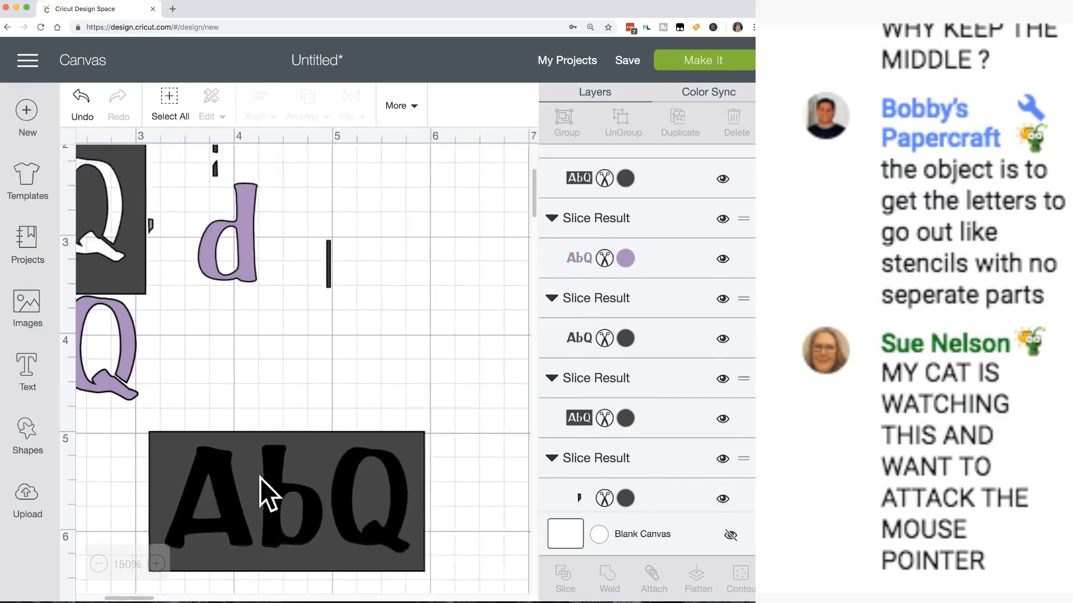
scroll(260, 479, right, 2)
drag(269, 471, 501, 254)
scroll(347, 462, left, 3)
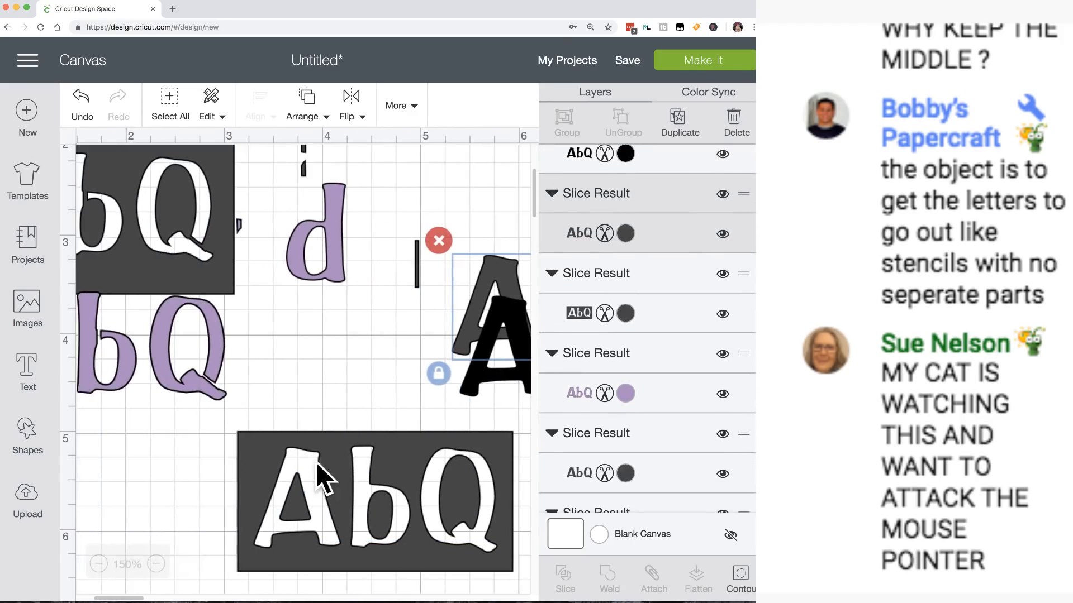
Compare the middles of A, b and Q in the plain cut-out rectangle with those in the bridged stencil rectangle.
scroll(316, 461, right, 1)
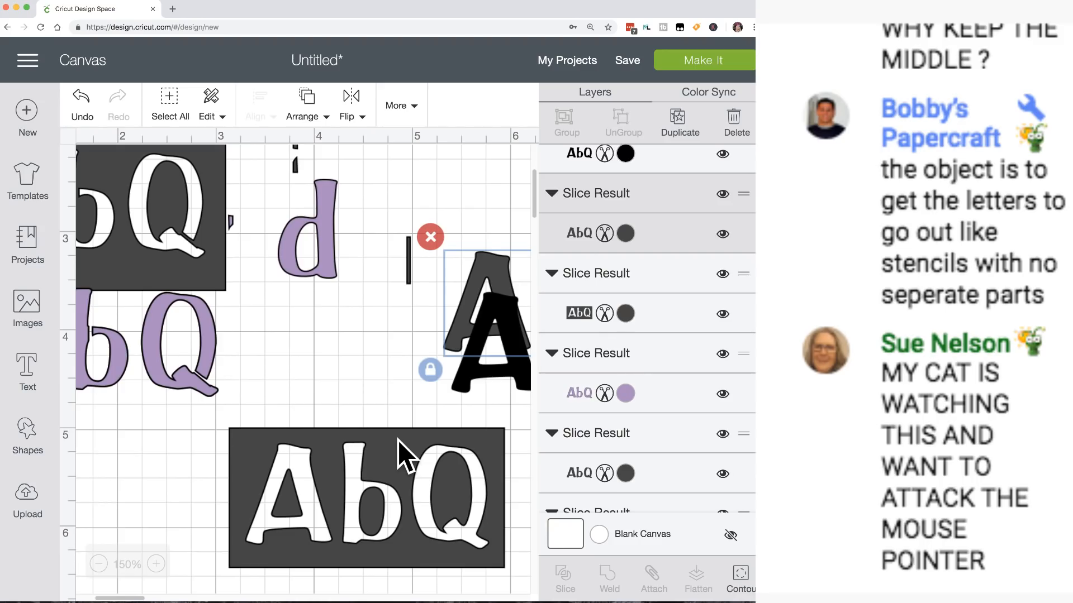
scroll(335, 491, left, 2)
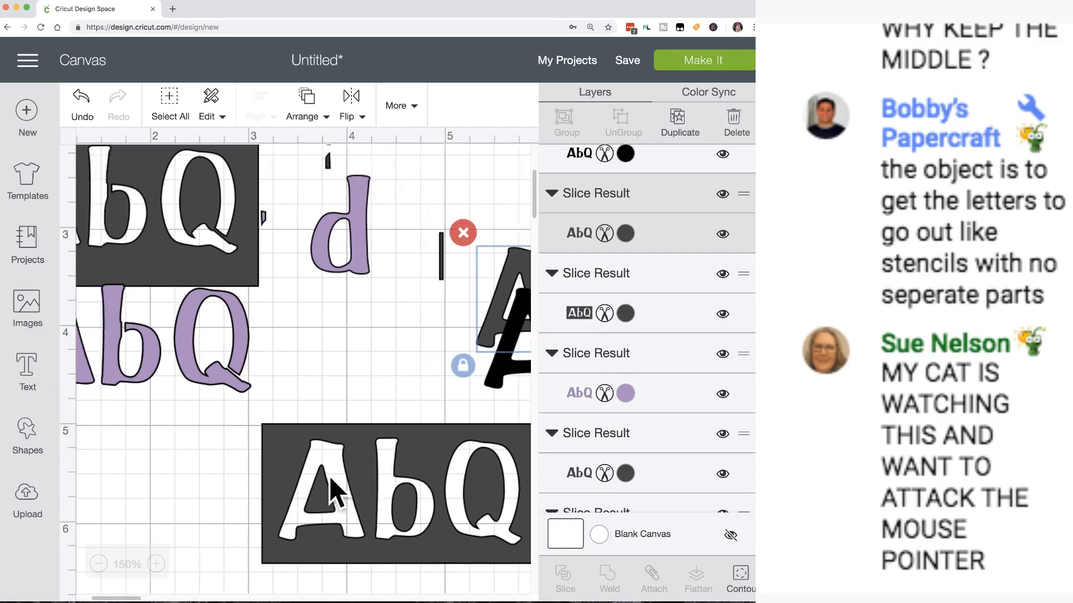
scroll(290, 463, up, 6)
scroll(290, 463, left, 6)
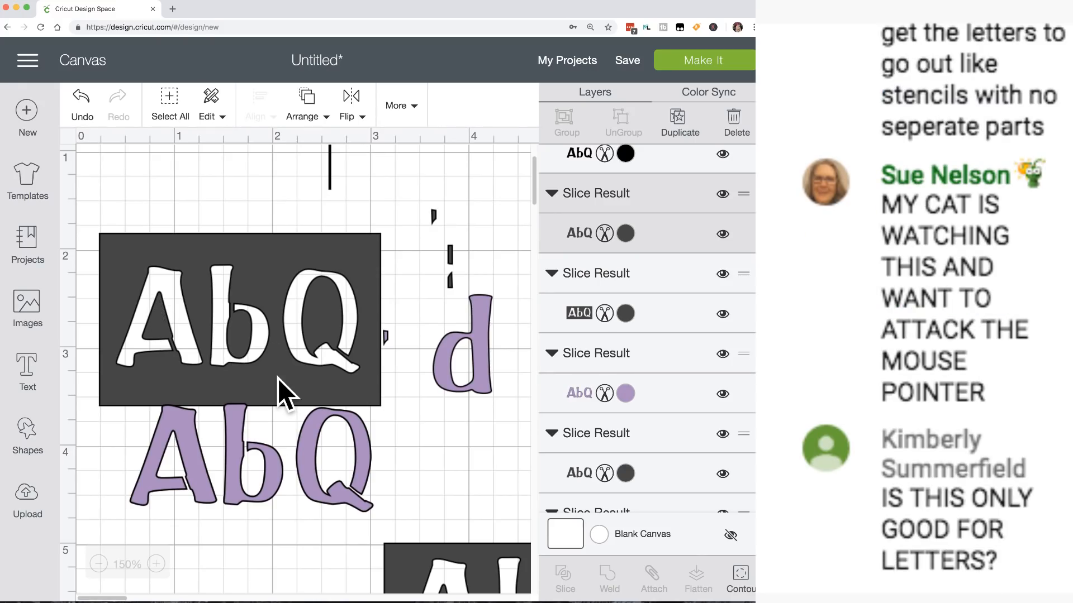
scroll(277, 377, down, 2)
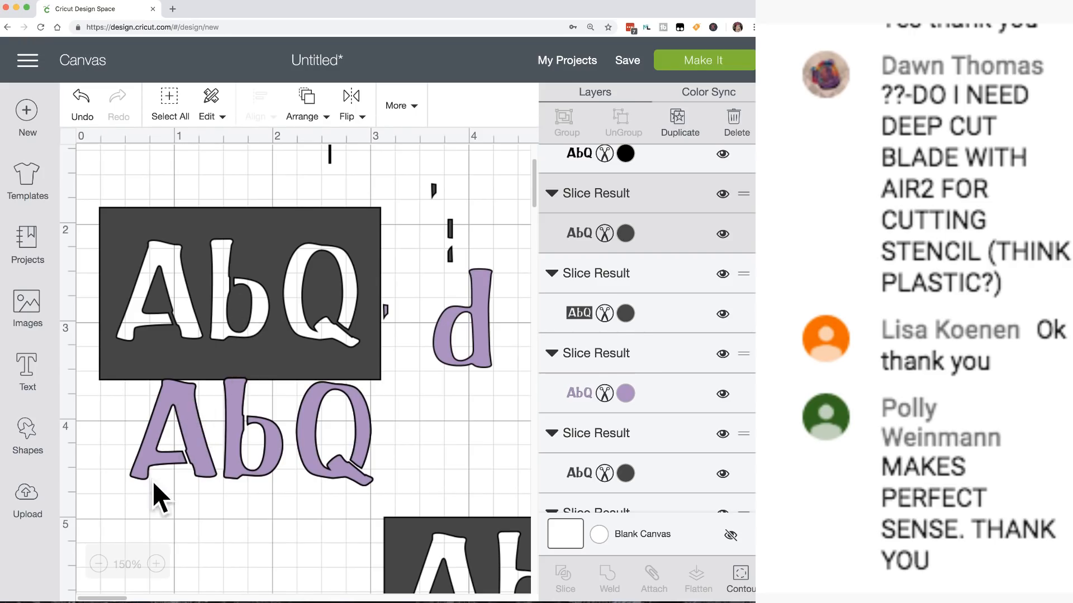
scroll(354, 474, right, 4)
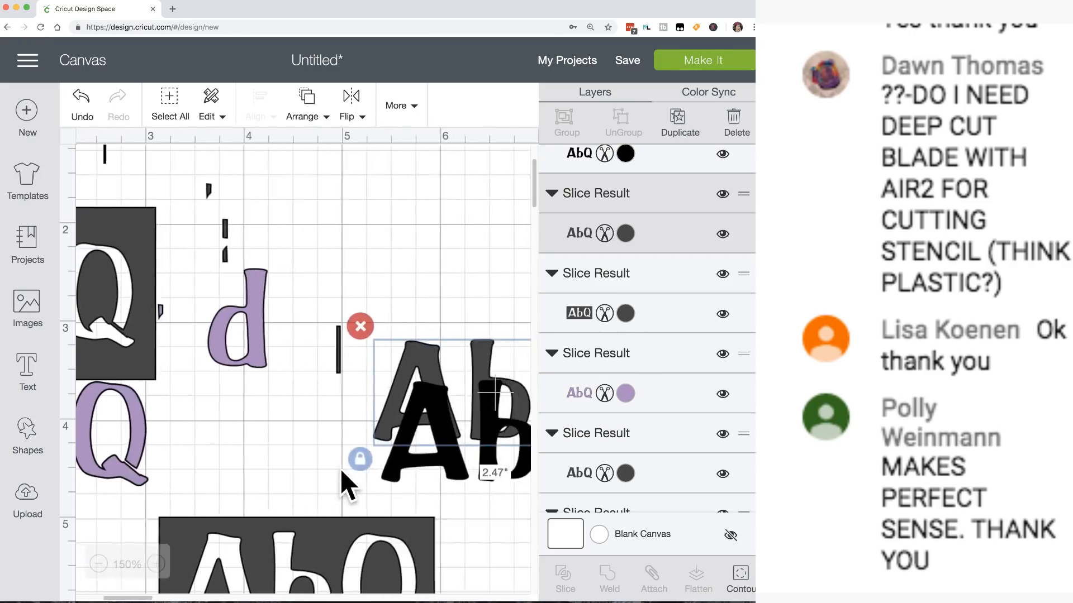
scroll(340, 471, left, 4)
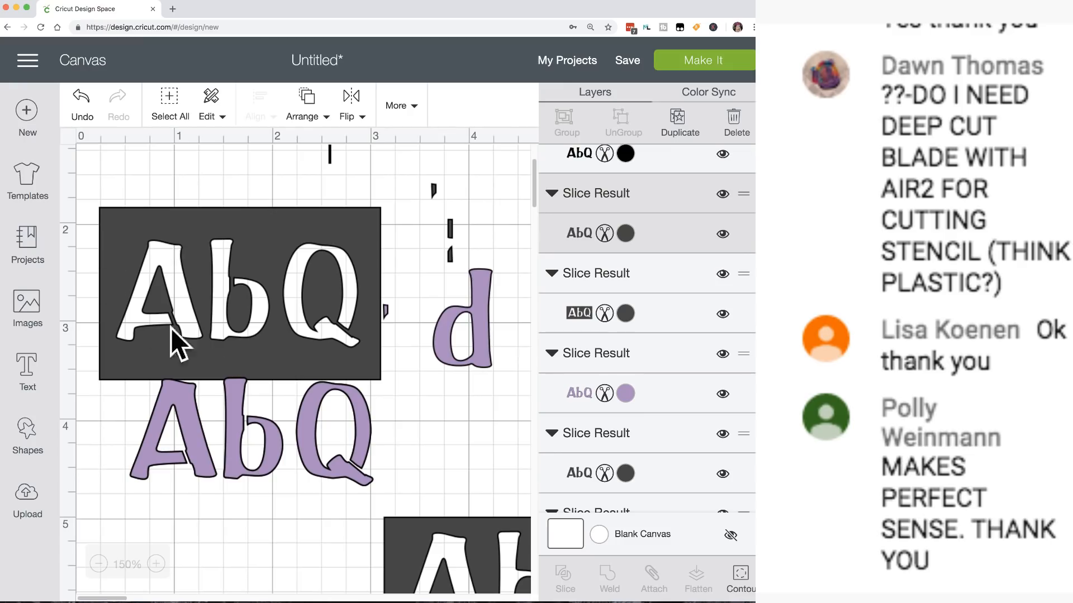
scroll(224, 352, down, 3)
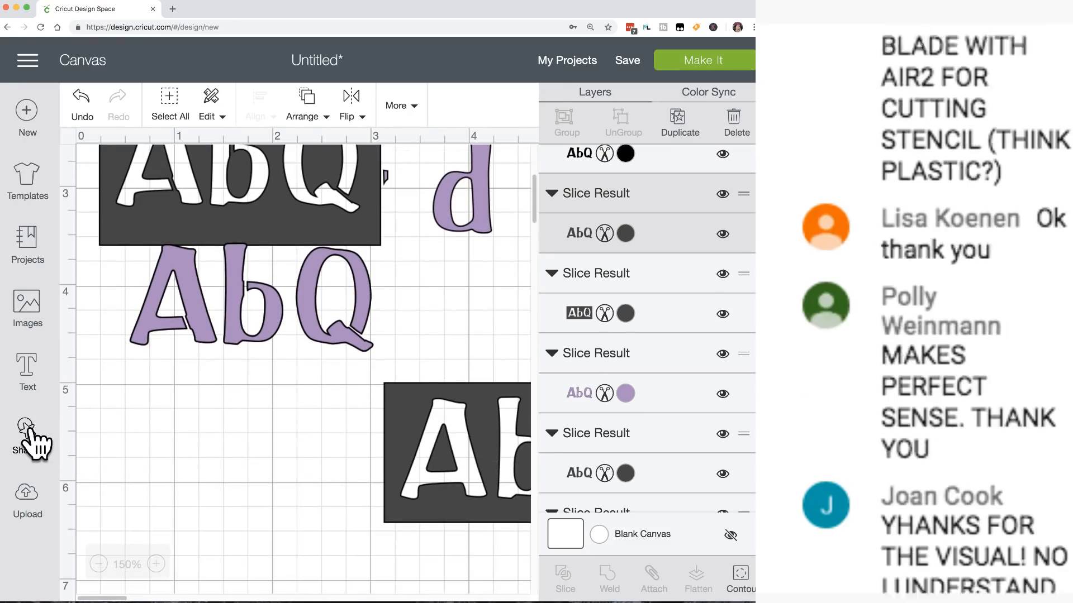
Insert another square on the canvas, and start a new blank project at design.cricut.com in a second browser tab.
click(27, 429)
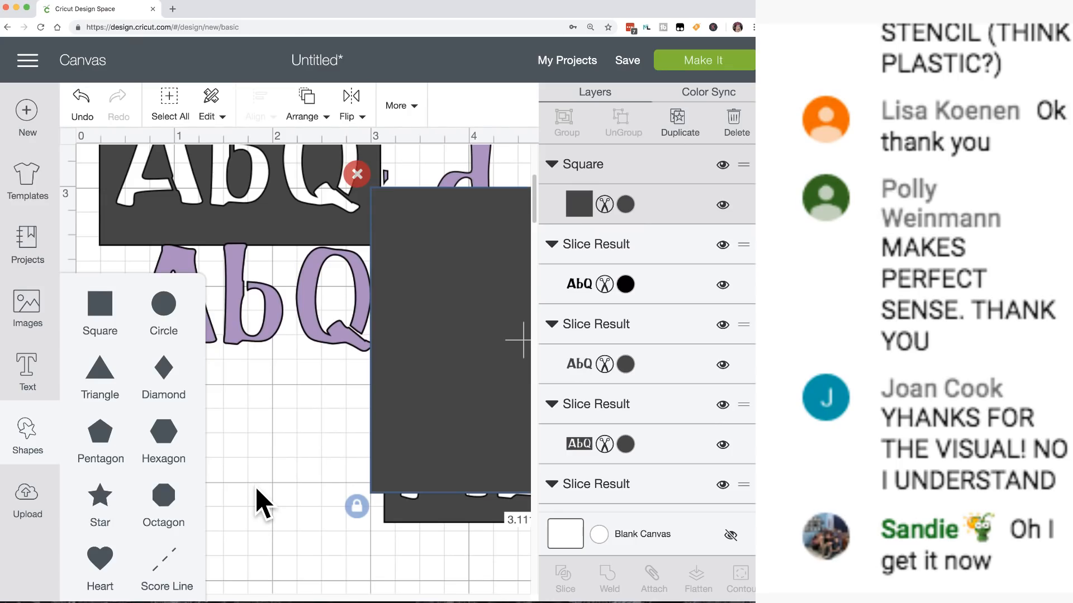
click(173, 9)
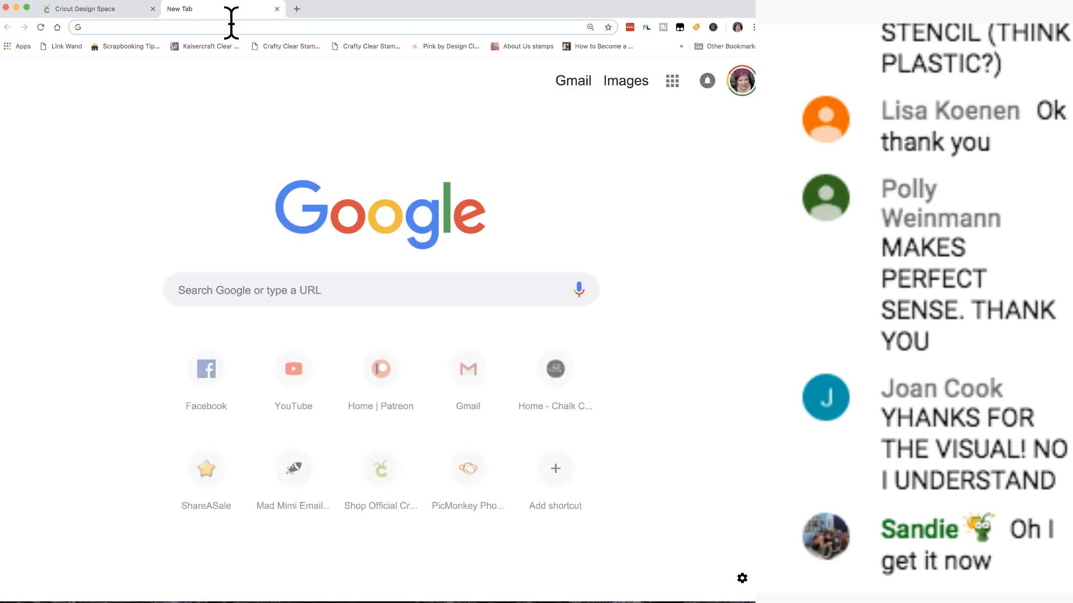
text(de)
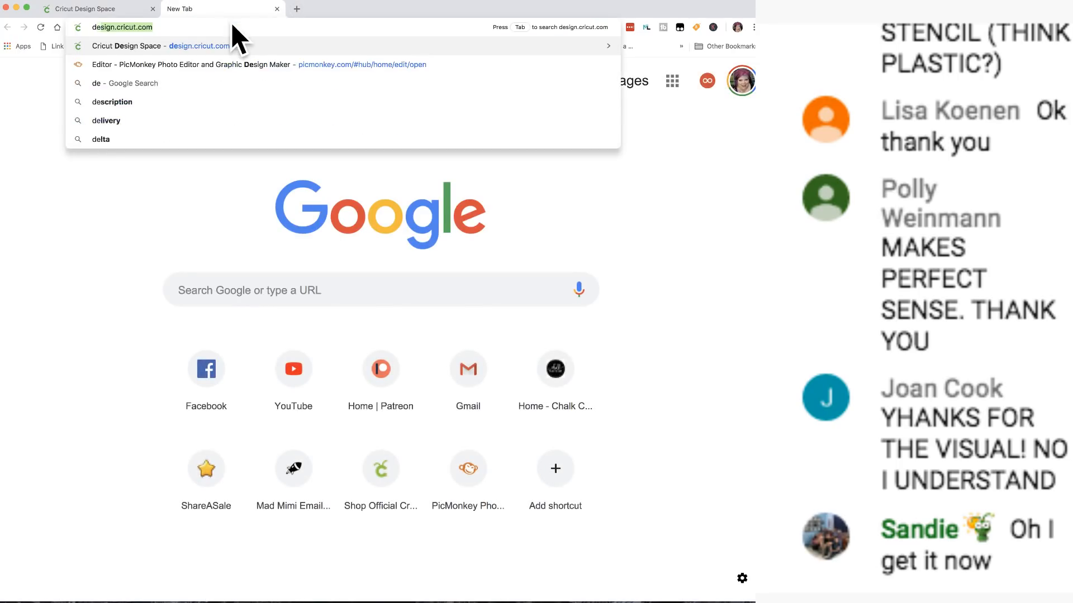
text(s)
key(Return)
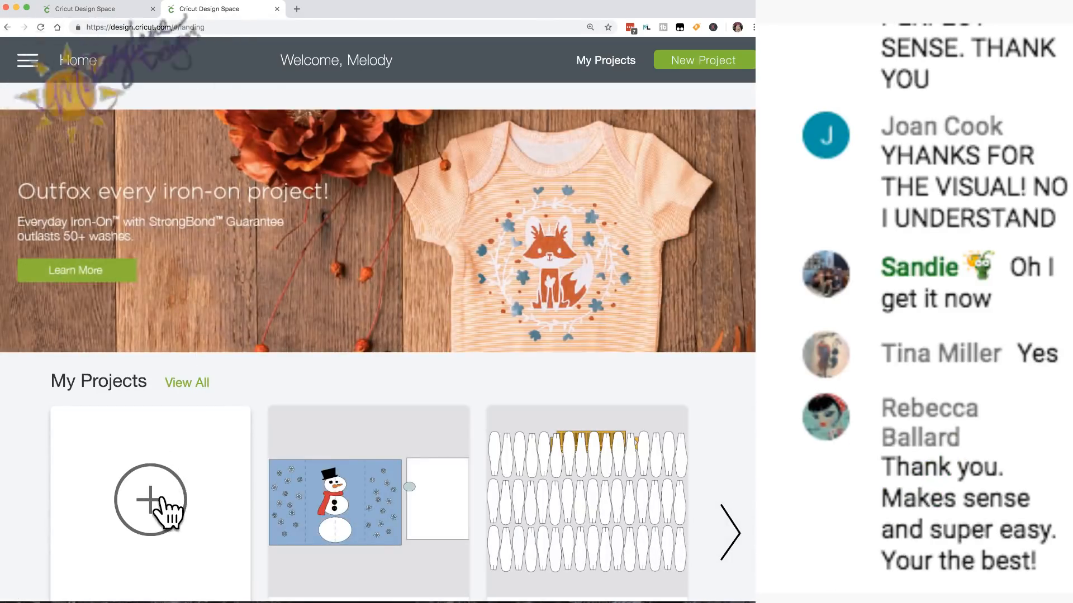
click(161, 499)
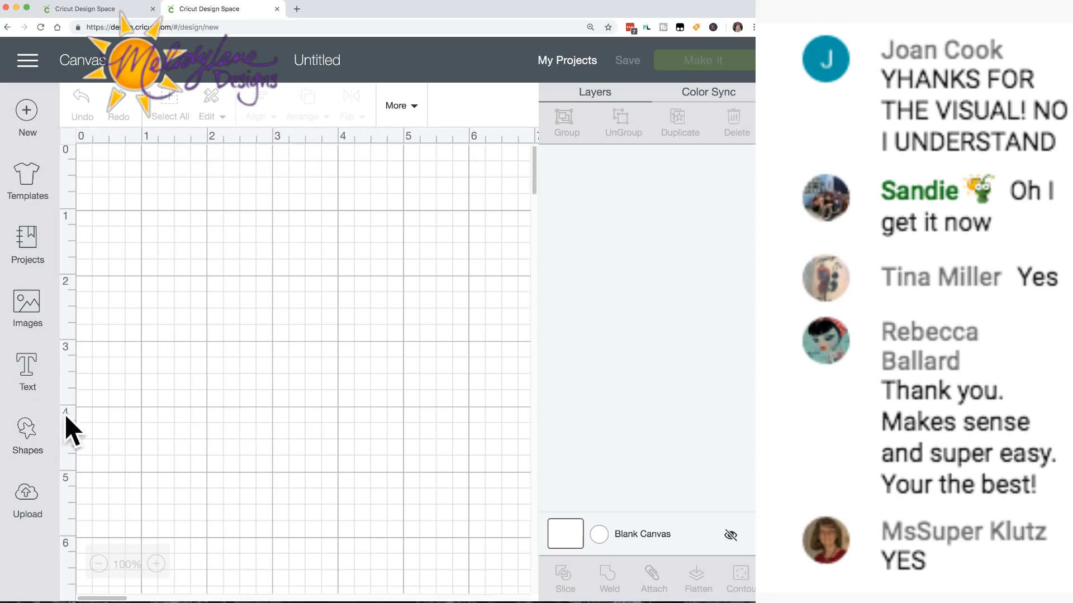
Insert a square on the blank canvas and color it light purple.
click(30, 373)
click(32, 441)
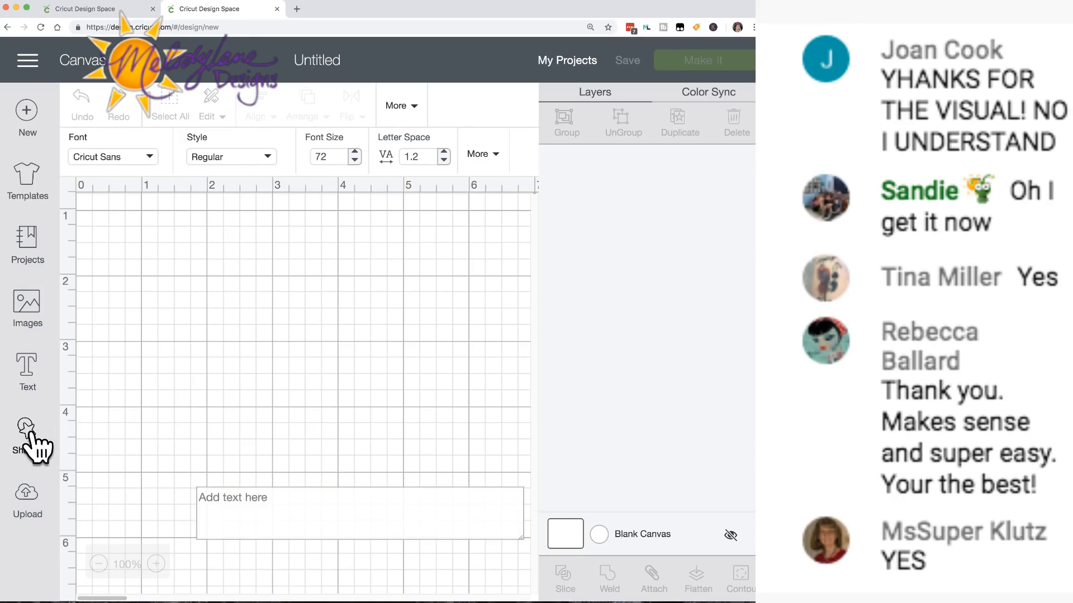
click(111, 311)
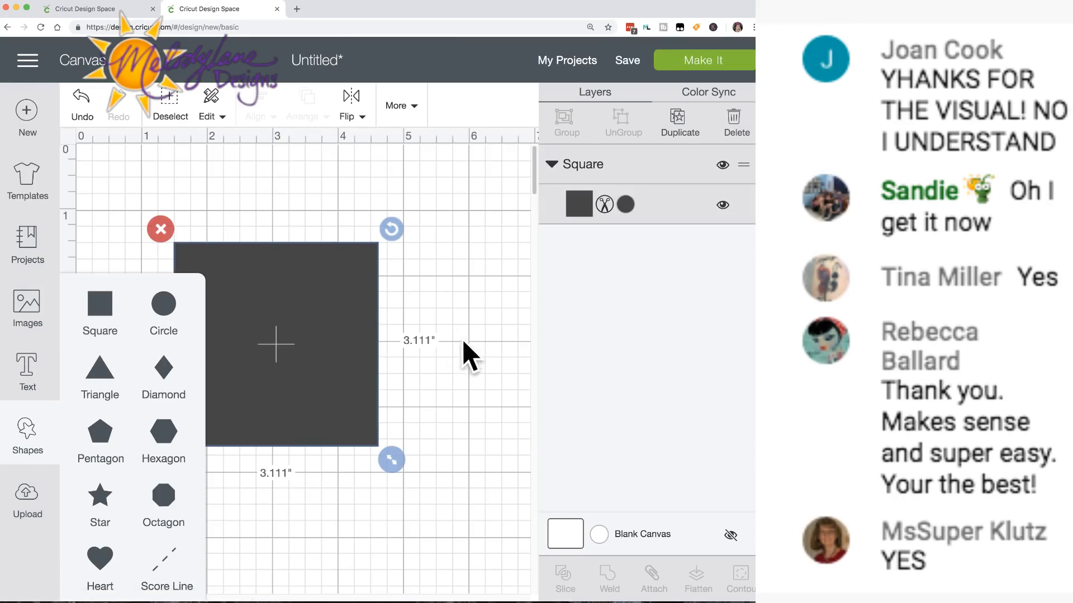
click(320, 392)
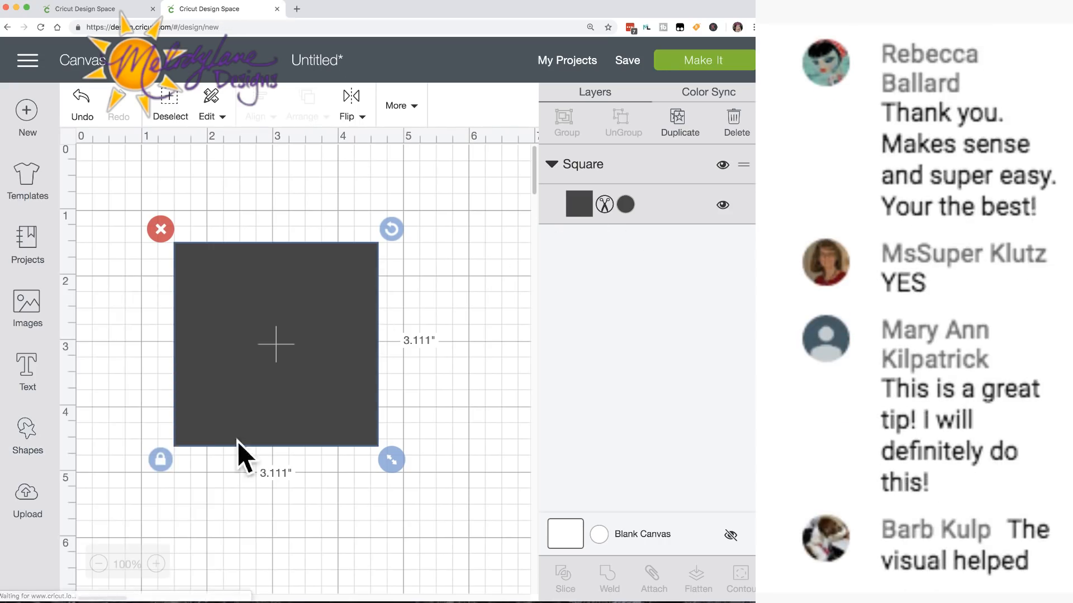
click(625, 204)
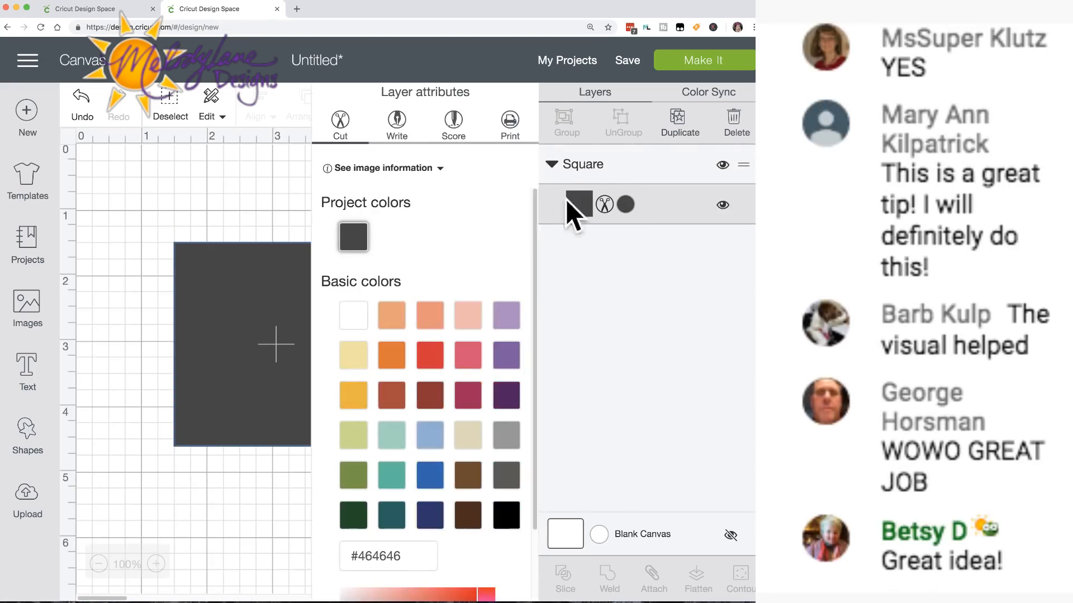
click(506, 316)
click(129, 369)
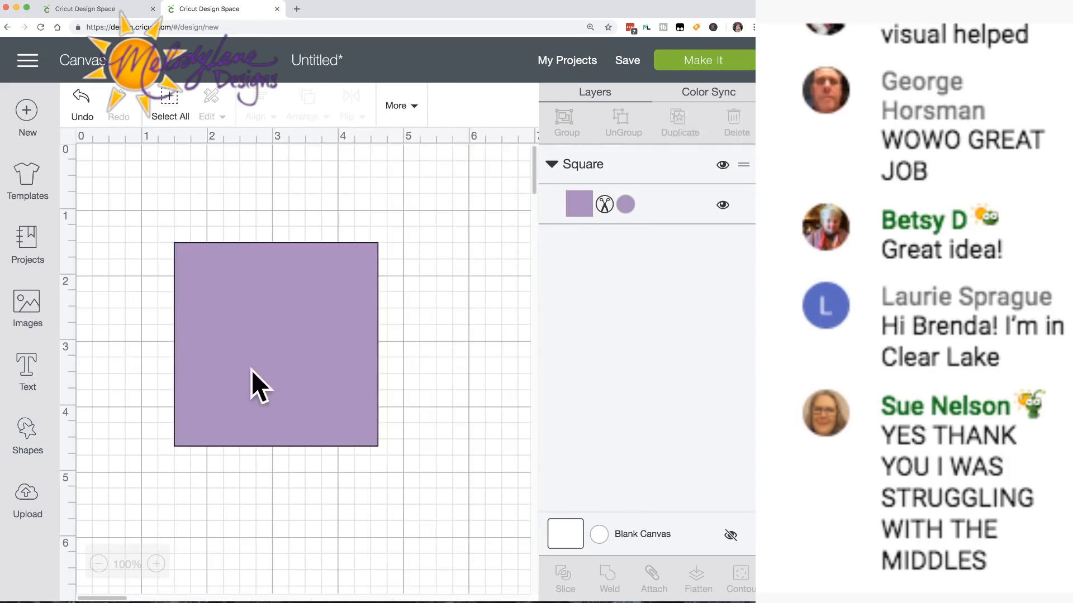
Unlock the purple square's proportions and stretch it into a 4.264" by 2.986" rectangle.
click(309, 425)
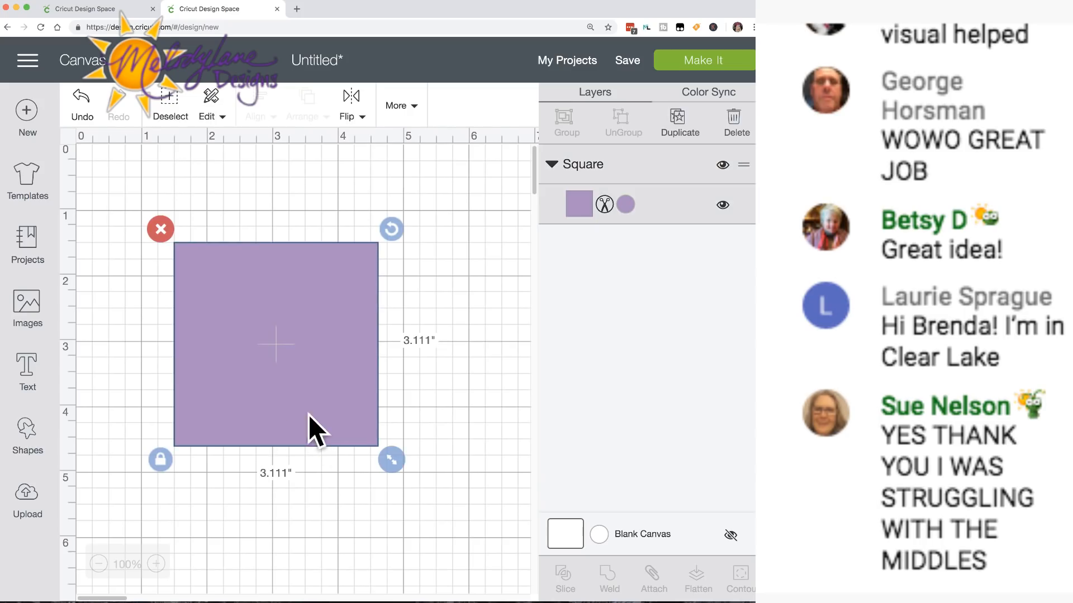
click(161, 460)
drag(391, 459, 467, 451)
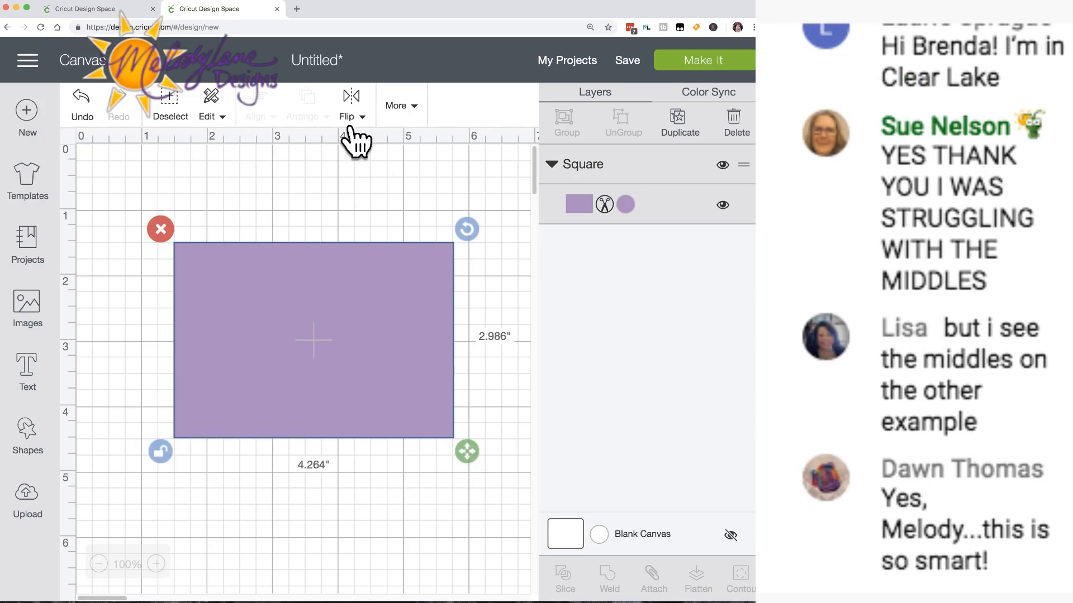
Copy the purple rectangle to the clipboard.
click(213, 109)
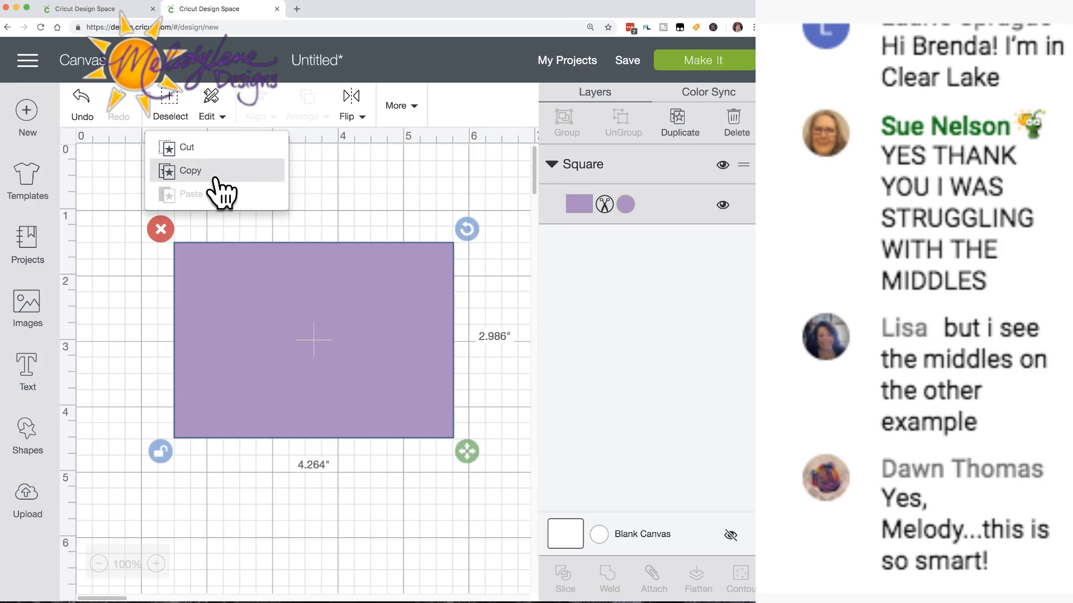
click(218, 95)
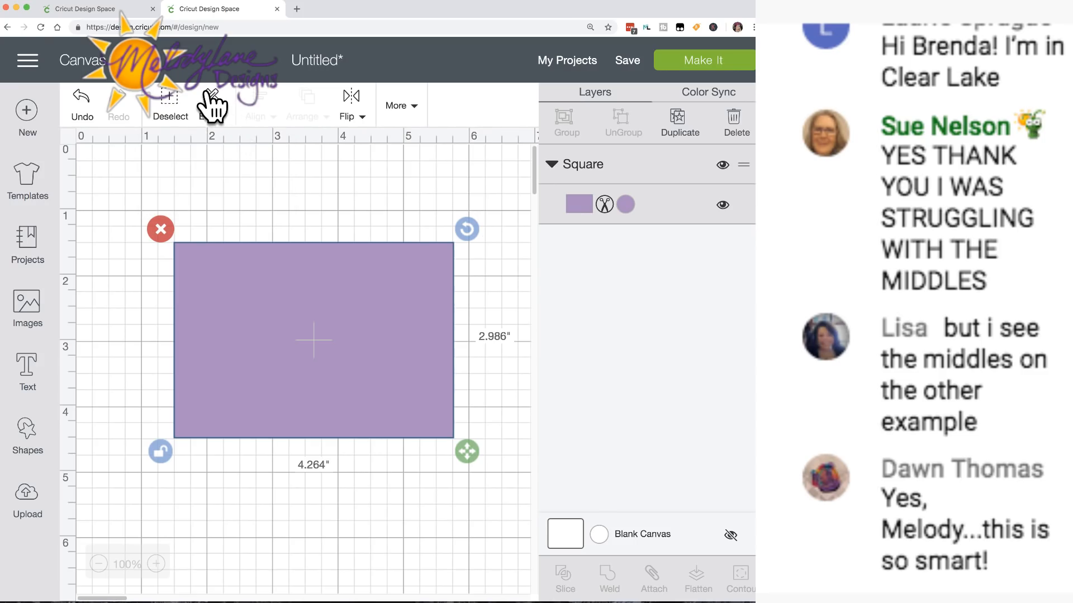
click(211, 96)
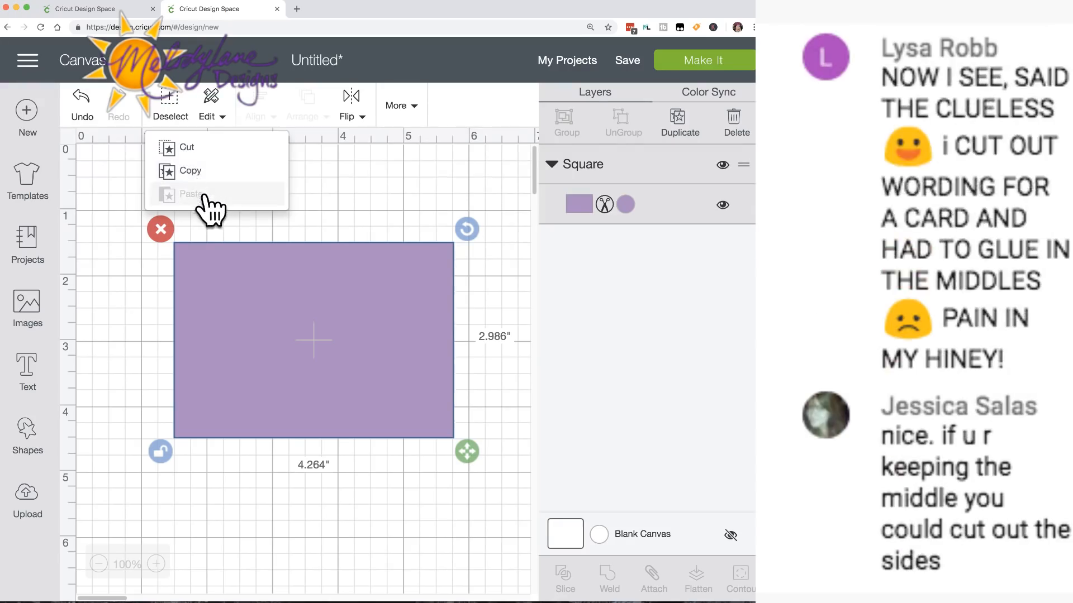
click(395, 196)
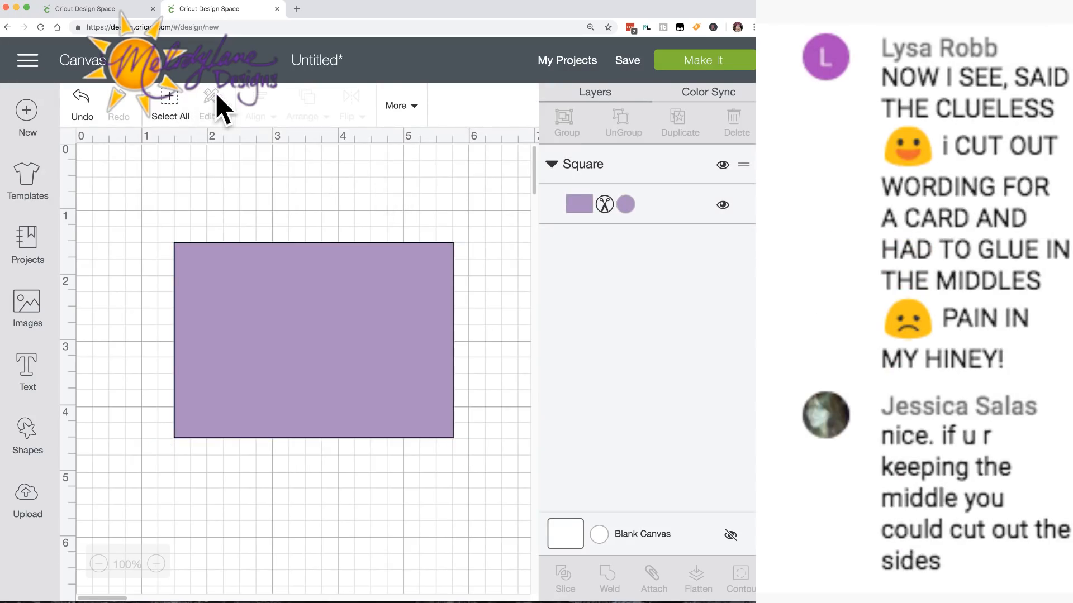
click(283, 246)
click(212, 106)
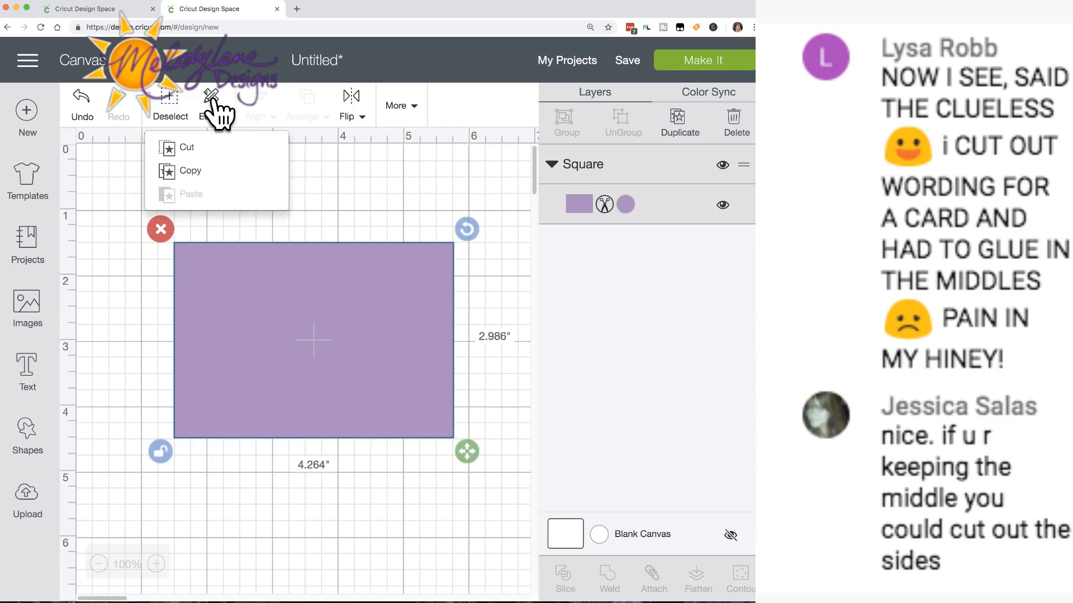
click(275, 171)
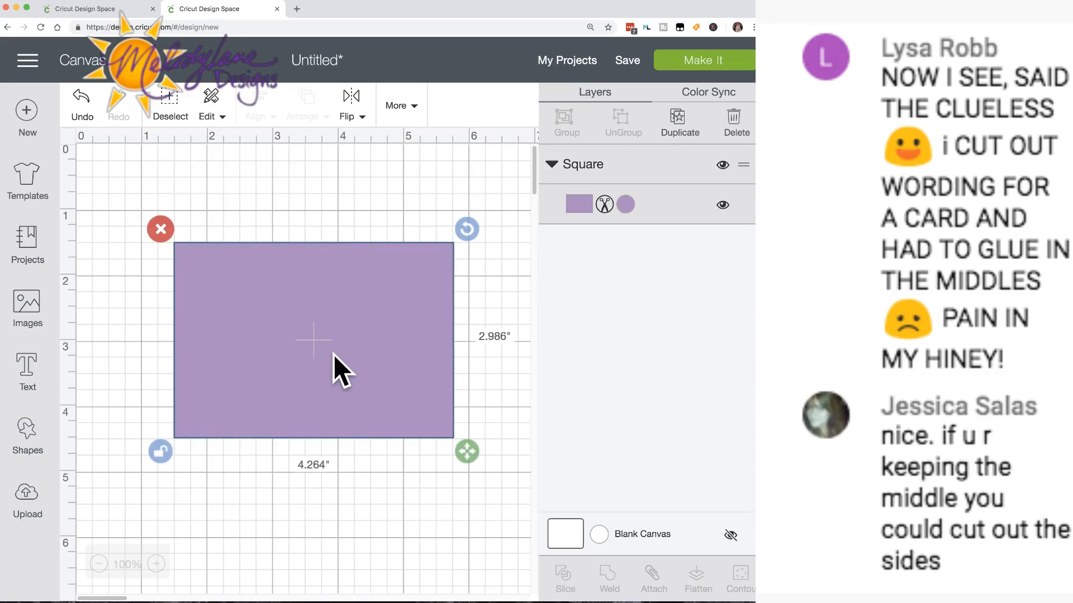
Stretch the purple rectangle to 5.278" wide by 4.056" high.
scroll(321, 349, right, 1)
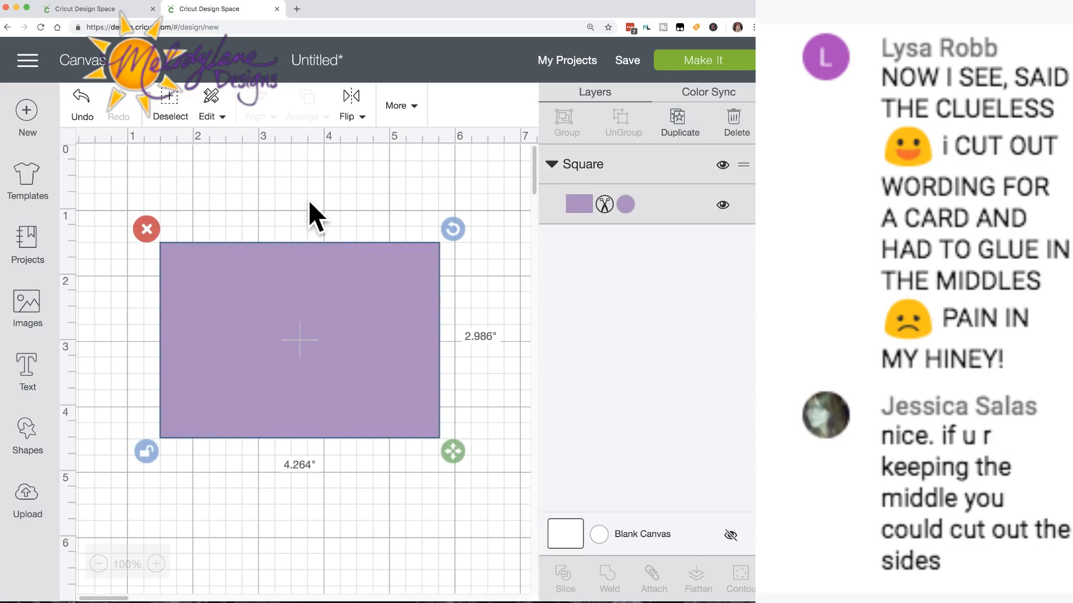
drag(456, 450, 518, 447)
scroll(520, 447, right, 6)
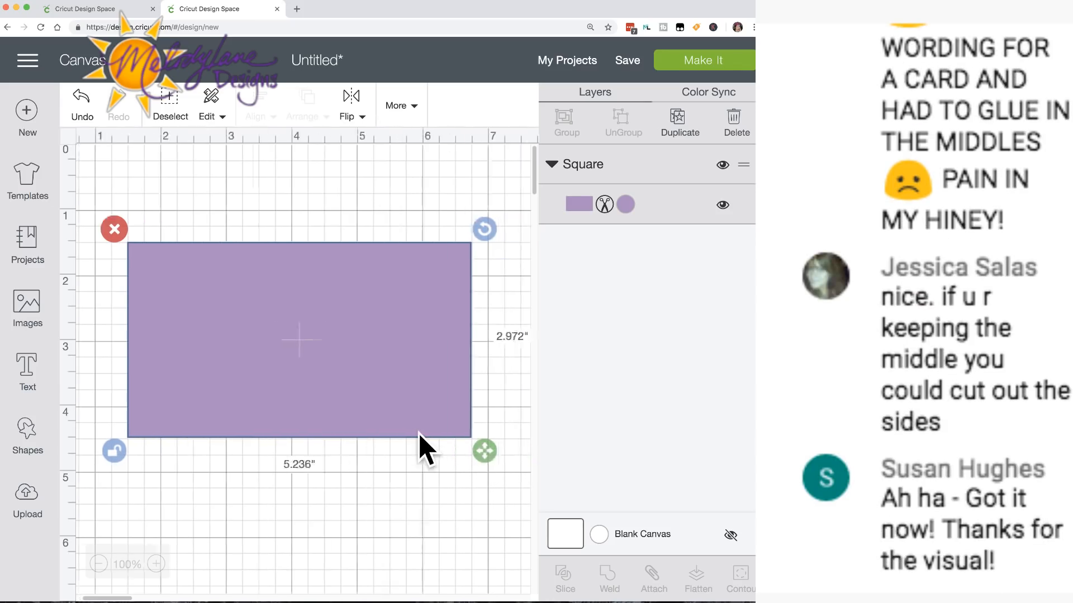
drag(311, 445, 310, 523)
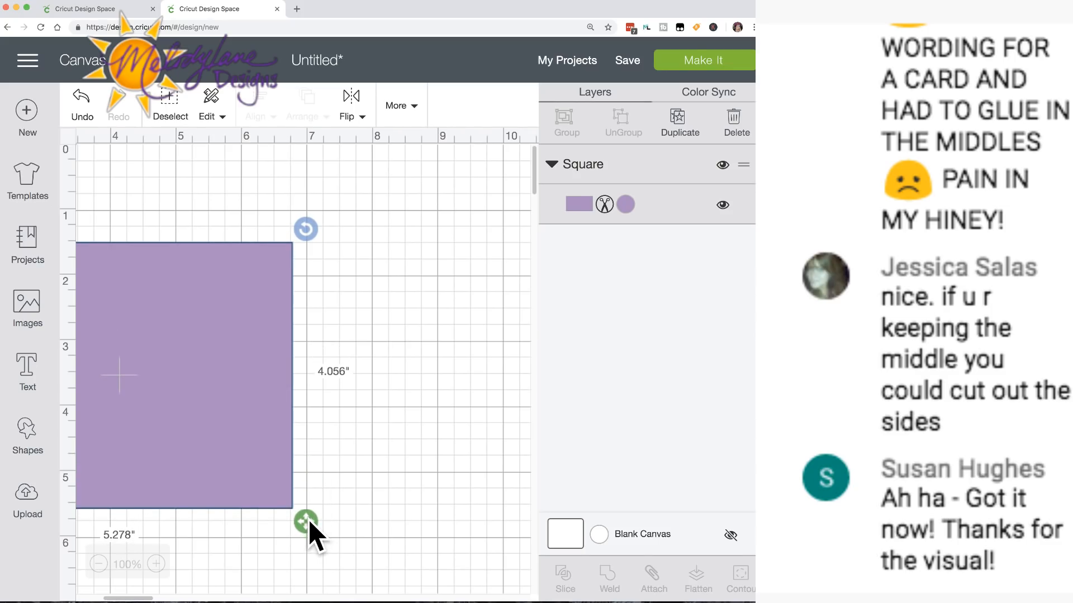
scroll(218, 378, left, 6)
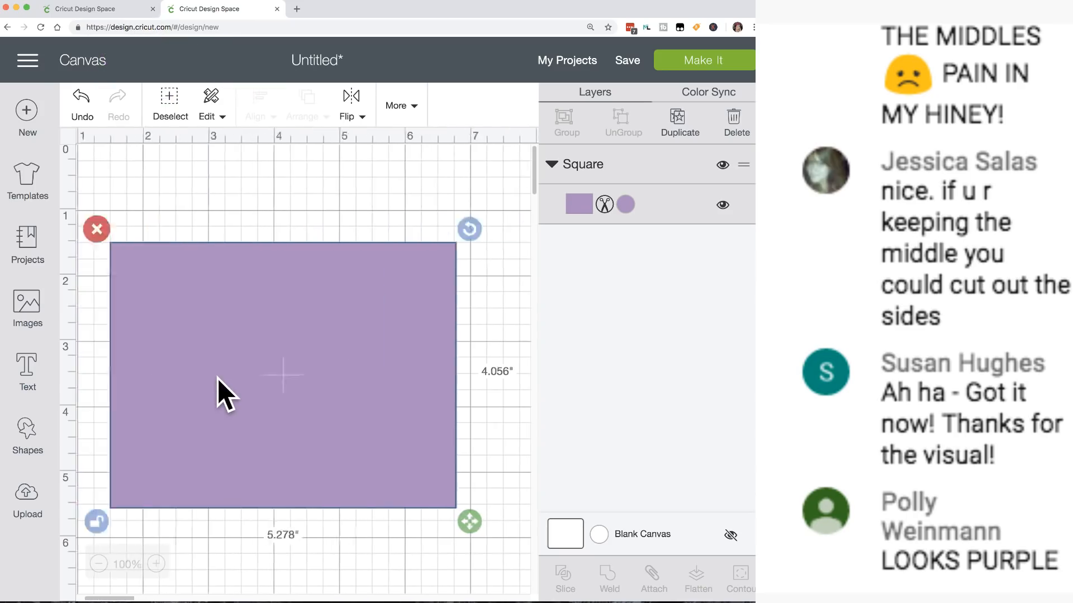
scroll(217, 379, right, 1)
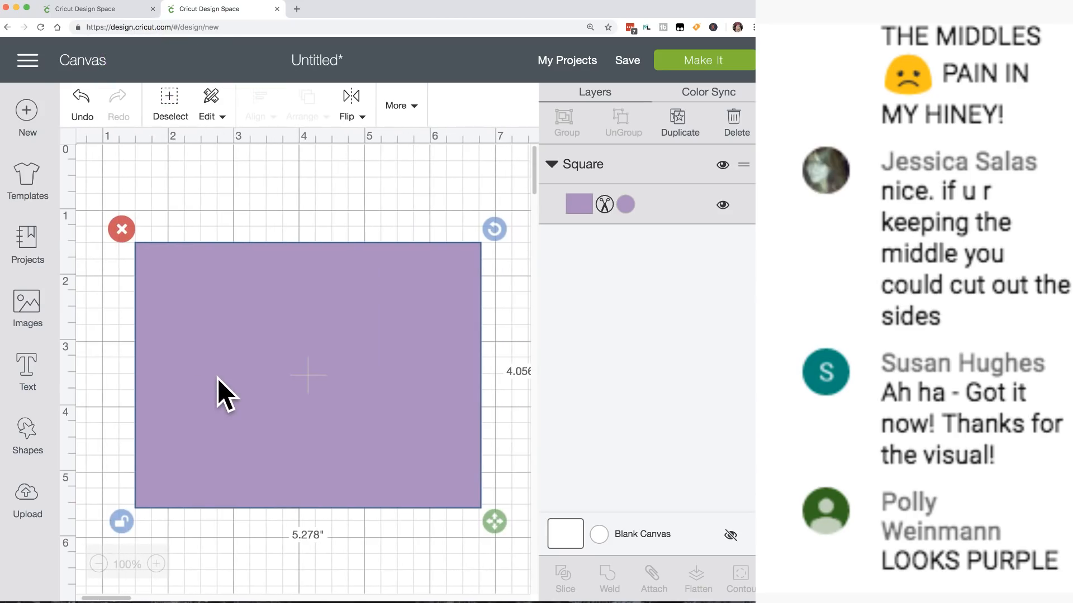
Add a text object reading "Happy Birthday" on two lines.
click(33, 369)
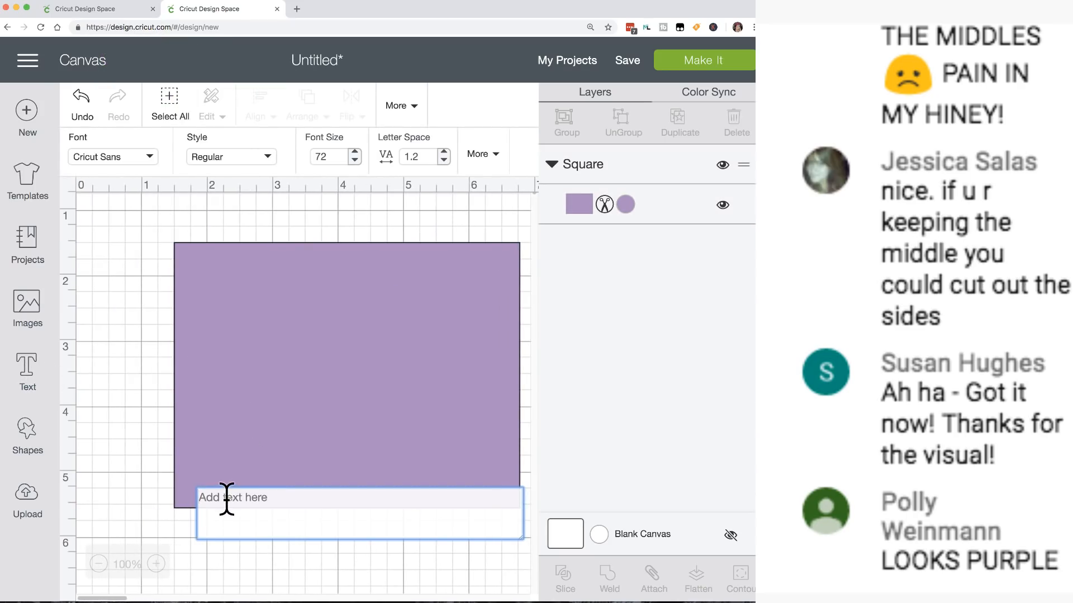
text(Ha)
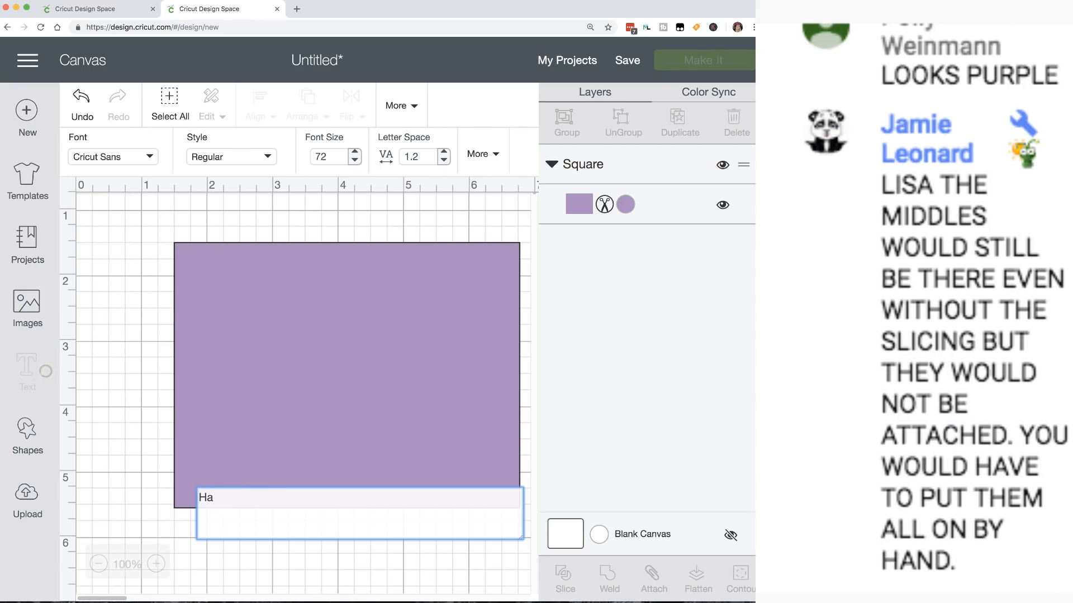
text(ppy)
key(Return)
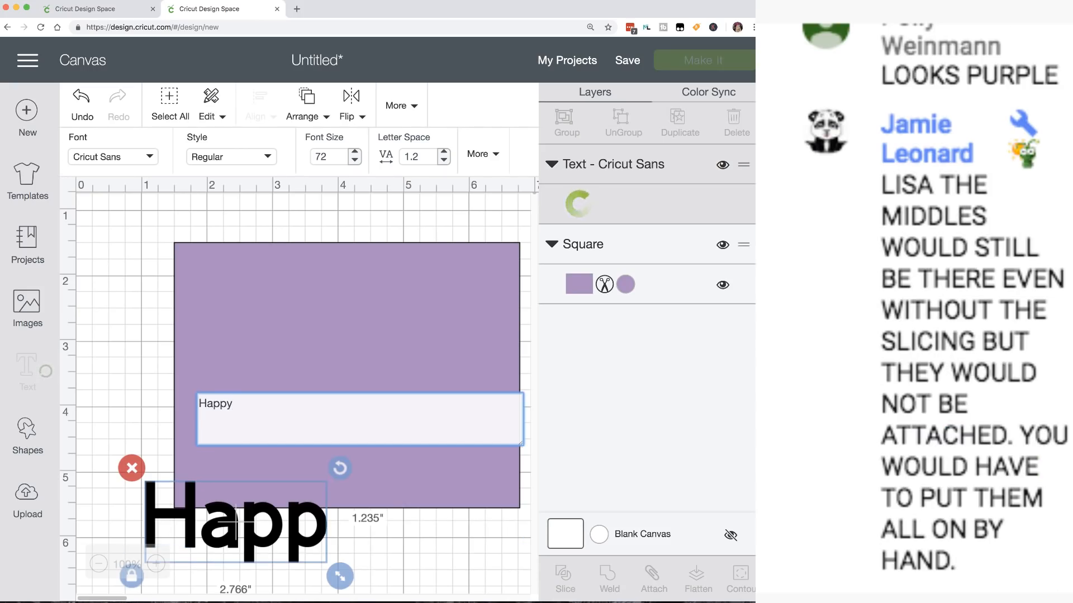
text(Birthda)
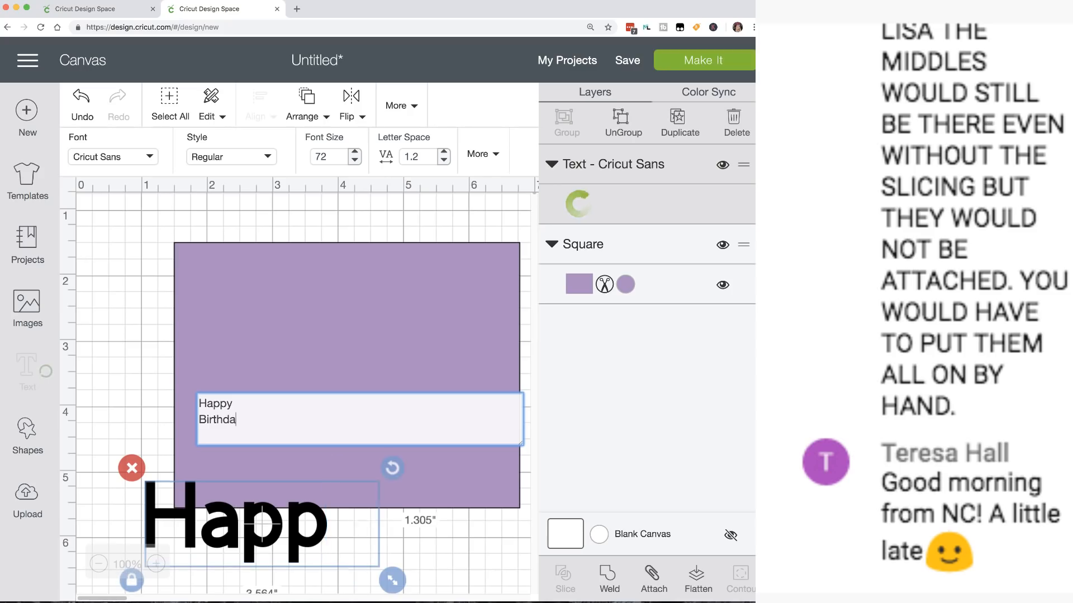
text(y)
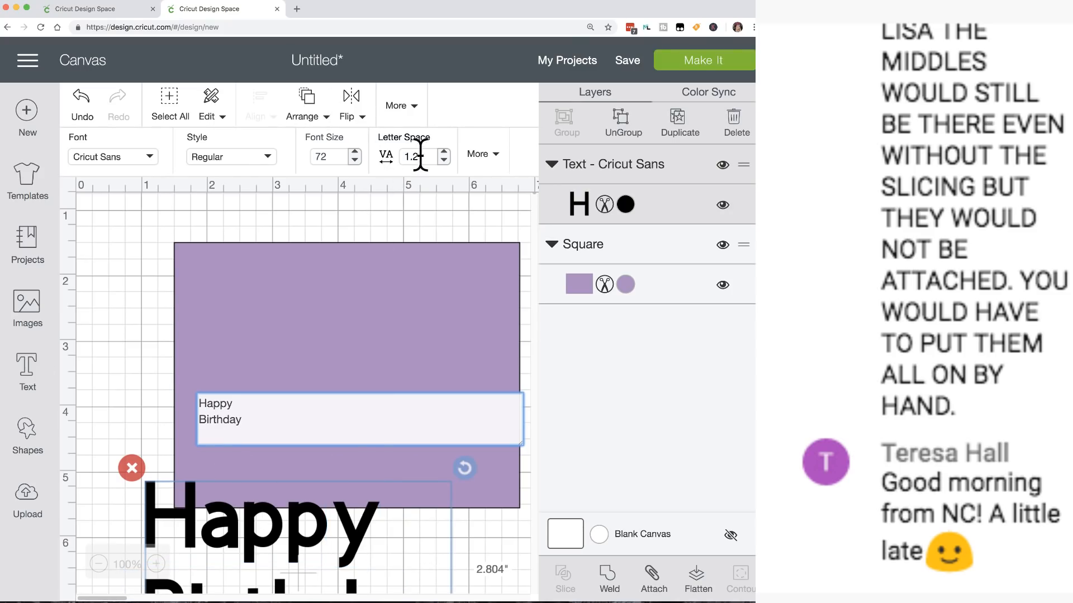
Center-align the two text lines and move the text into the middle of the purple rectangle.
click(491, 157)
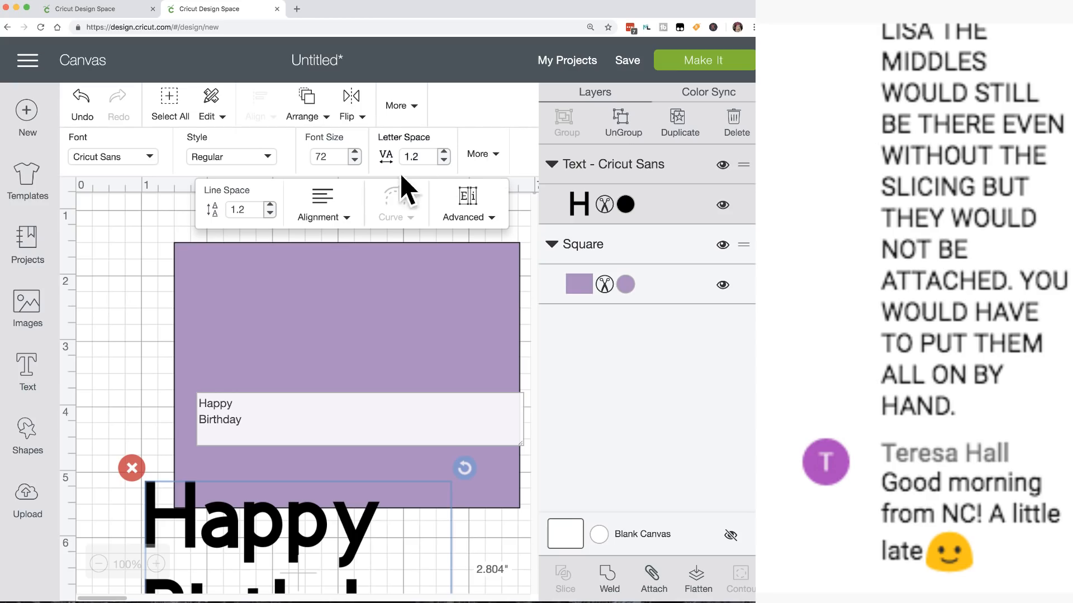
click(323, 208)
click(333, 277)
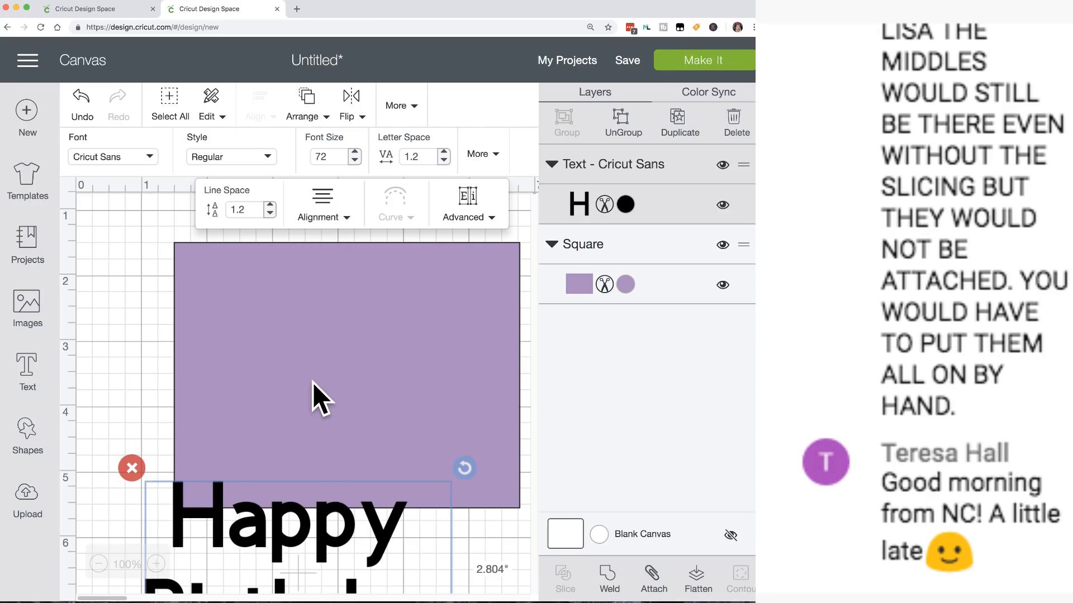
click(276, 536)
scroll(276, 536, down, 3)
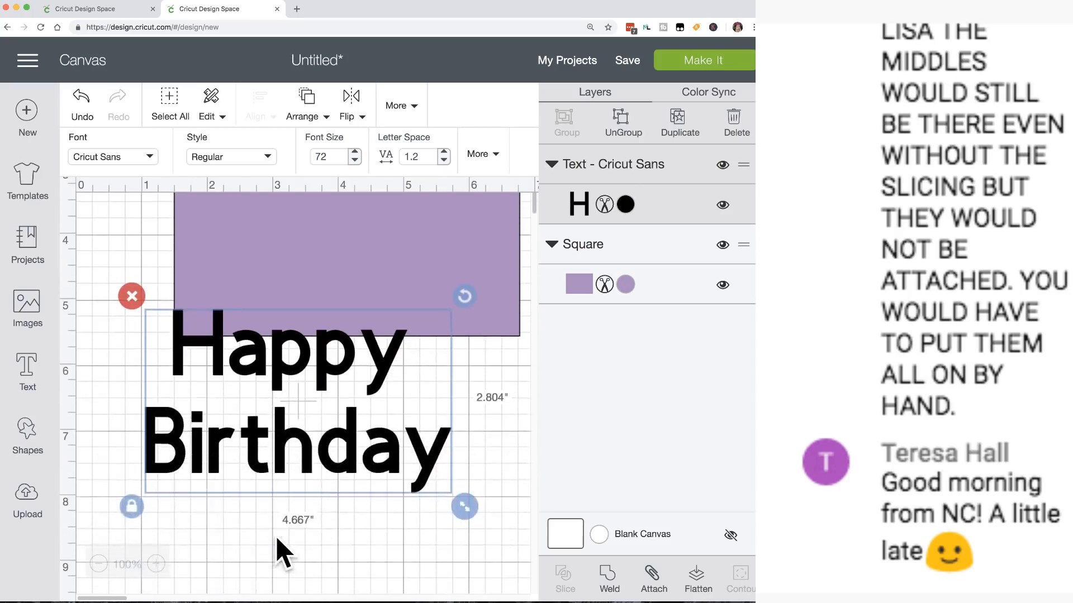
drag(282, 452, 341, 277)
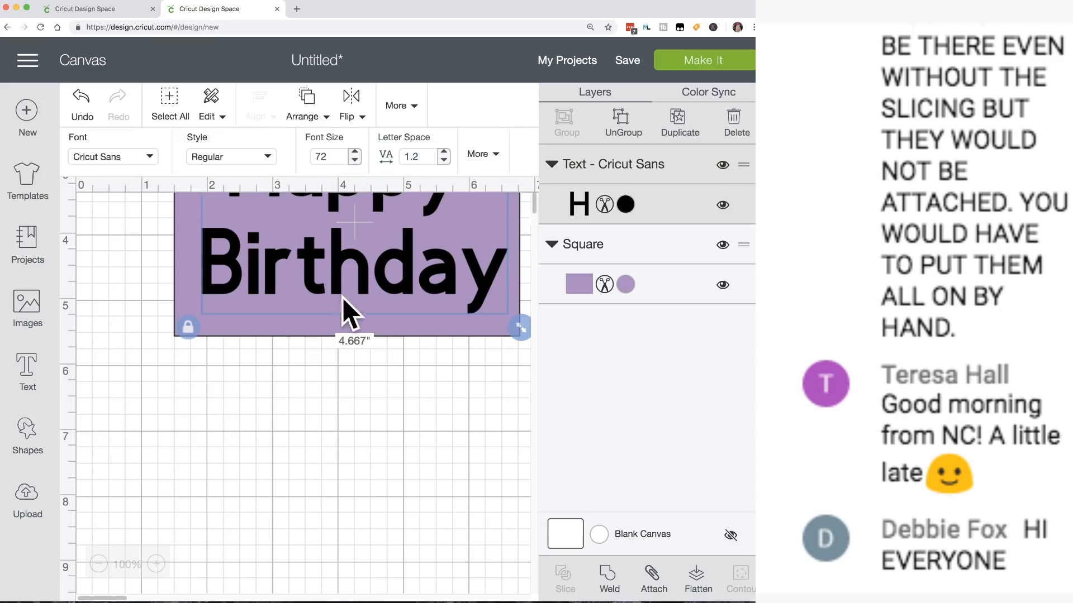
scroll(311, 357, up, 3)
drag(313, 339, 315, 316)
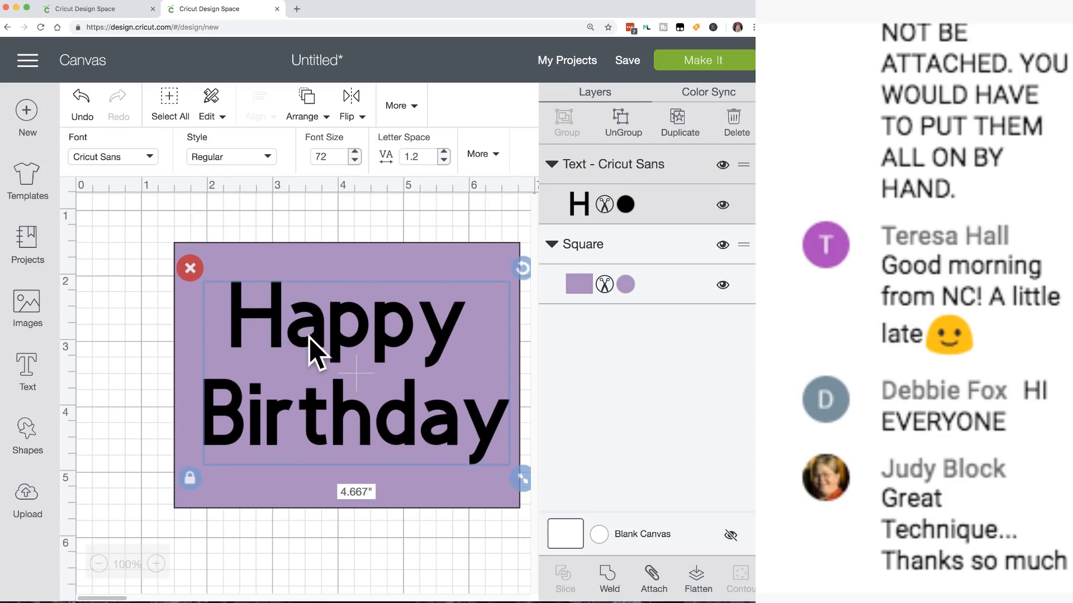
Insert a square, reshape it into a thin vertical bar 0.056" by 0.458", and place it above the purple rectangle.
click(28, 436)
click(108, 310)
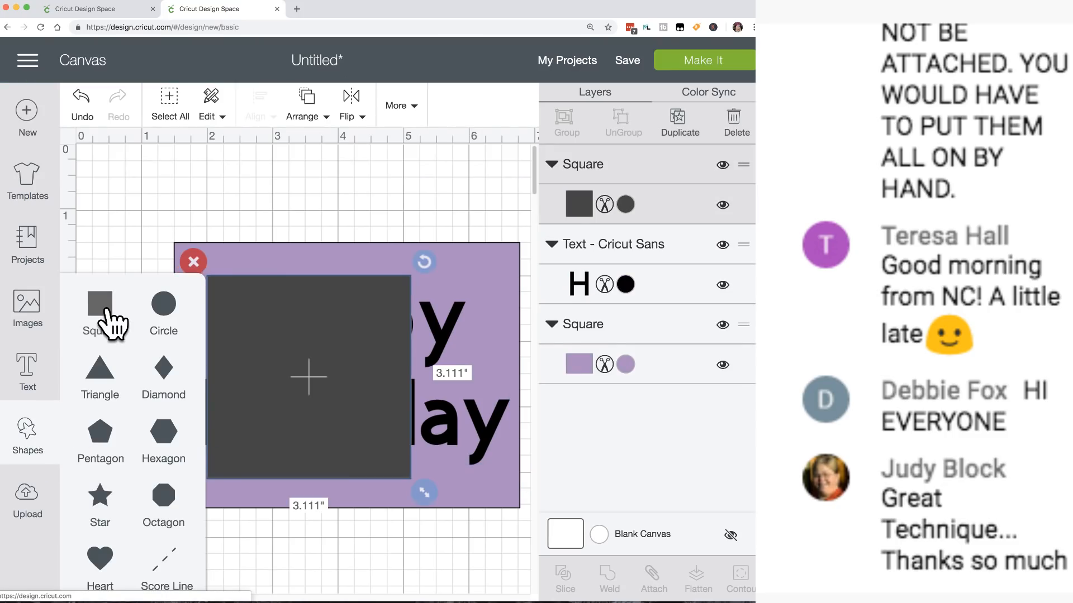
drag(419, 492, 207, 337)
click(180, 317)
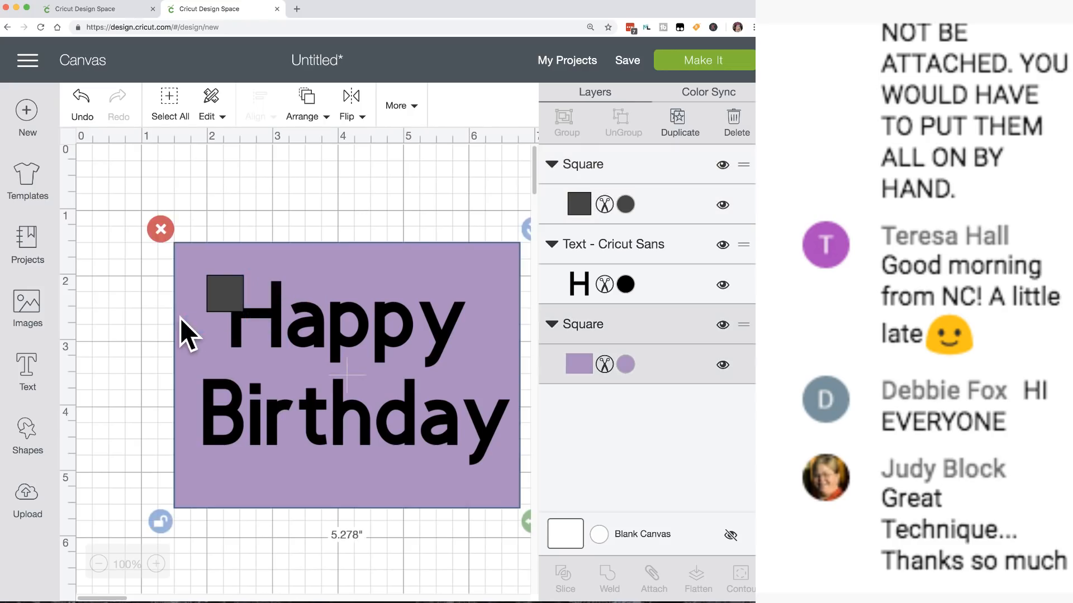
click(234, 286)
drag(260, 326, 229, 228)
Duplicate the thin bar twice and place one copy over the letter a in "Happy".
click(684, 120)
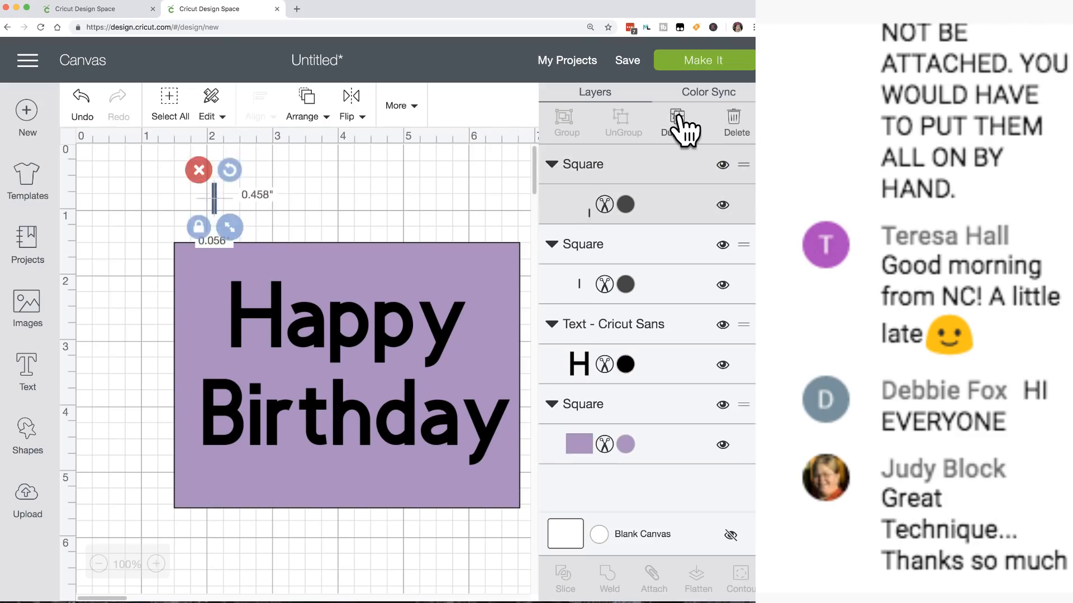
click(682, 123)
drag(282, 263, 313, 328)
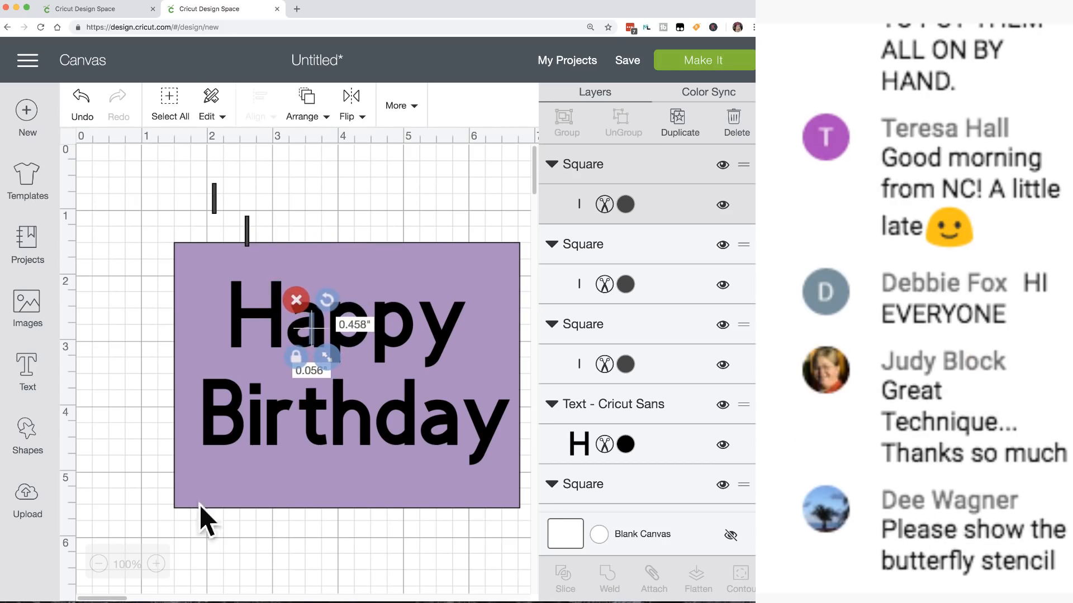
Change the "Happy Birthday" text color from the basic colors to light pink.
click(157, 564)
click(156, 563)
click(156, 564)
scroll(207, 482, right, 10)
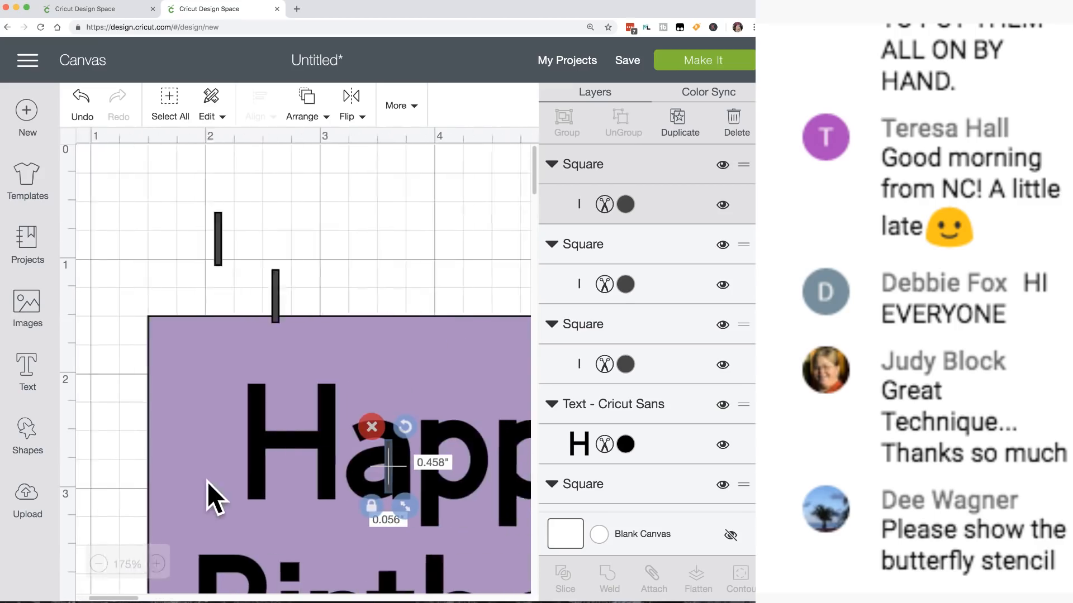
click(230, 484)
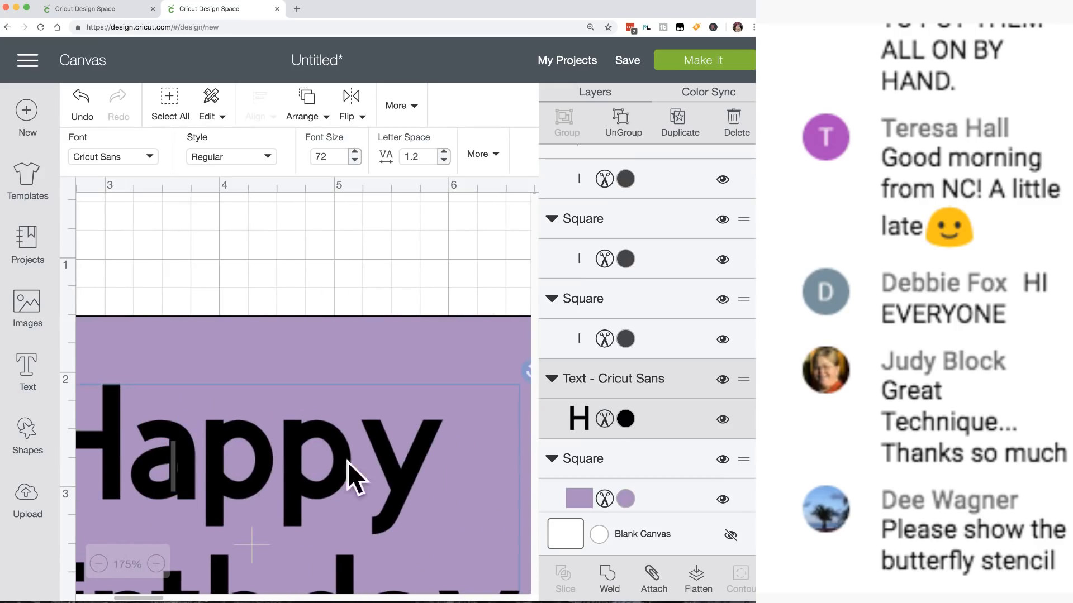
click(590, 416)
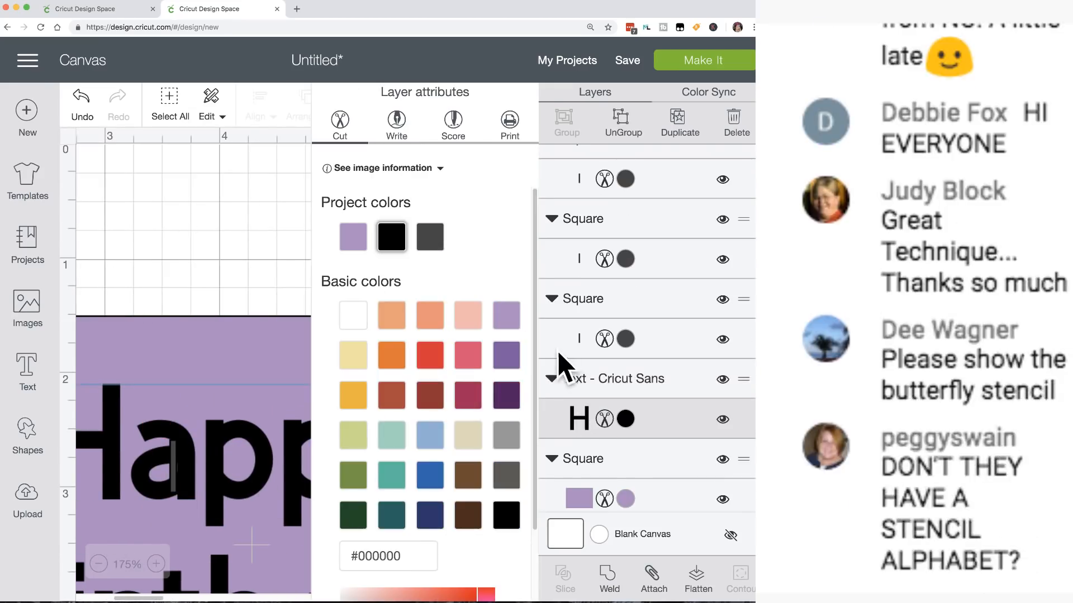
click(467, 317)
click(181, 285)
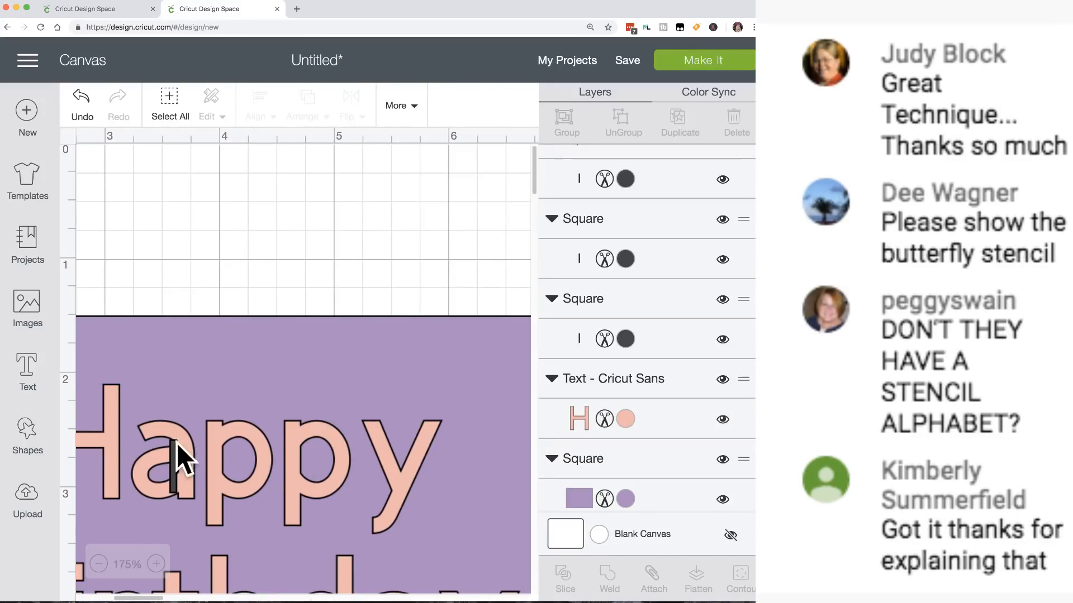
Resize the bar on the letter a to 0.031" by 0.212" and slice it out of the text.
click(176, 482)
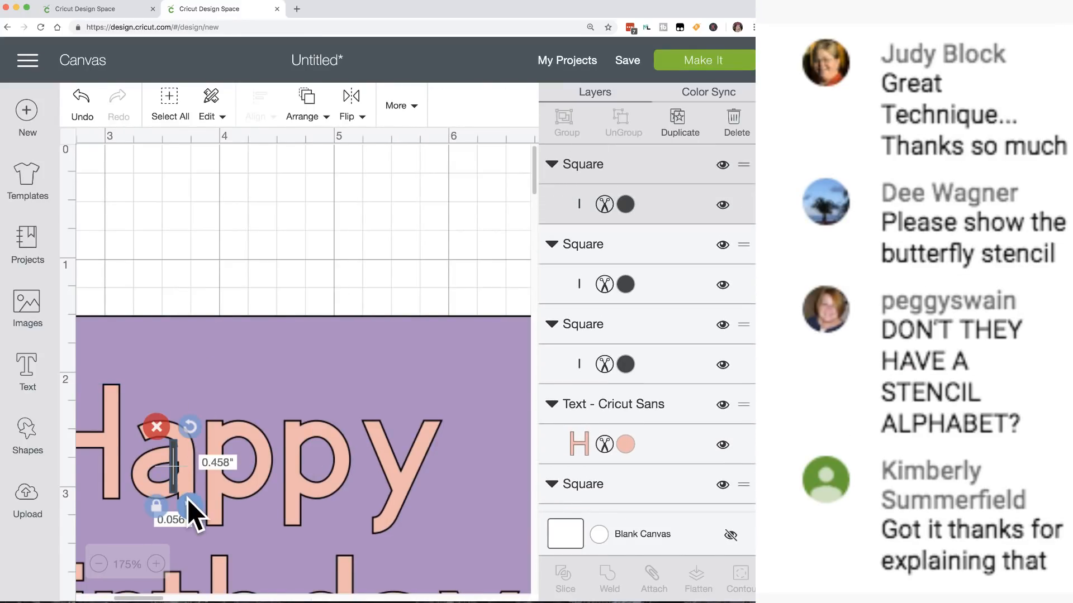
mouse_move(183, 497)
mouse_down()
mouse_move(169, 464)
mouse_move(201, 502)
mouse_move(185, 481)
mouse_up()
click(163, 492)
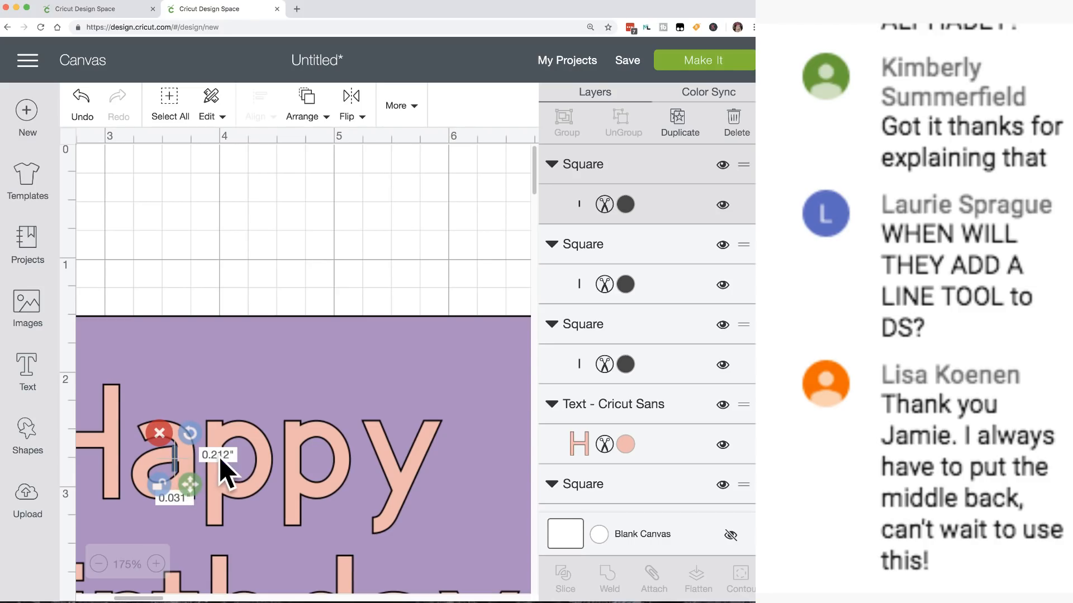
click(219, 435)
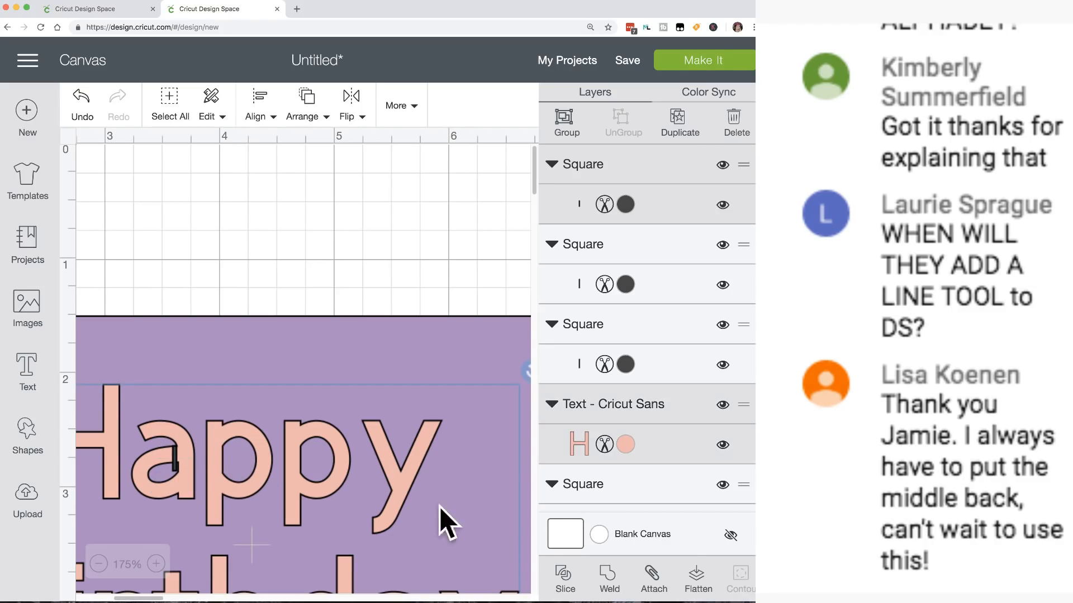
click(570, 577)
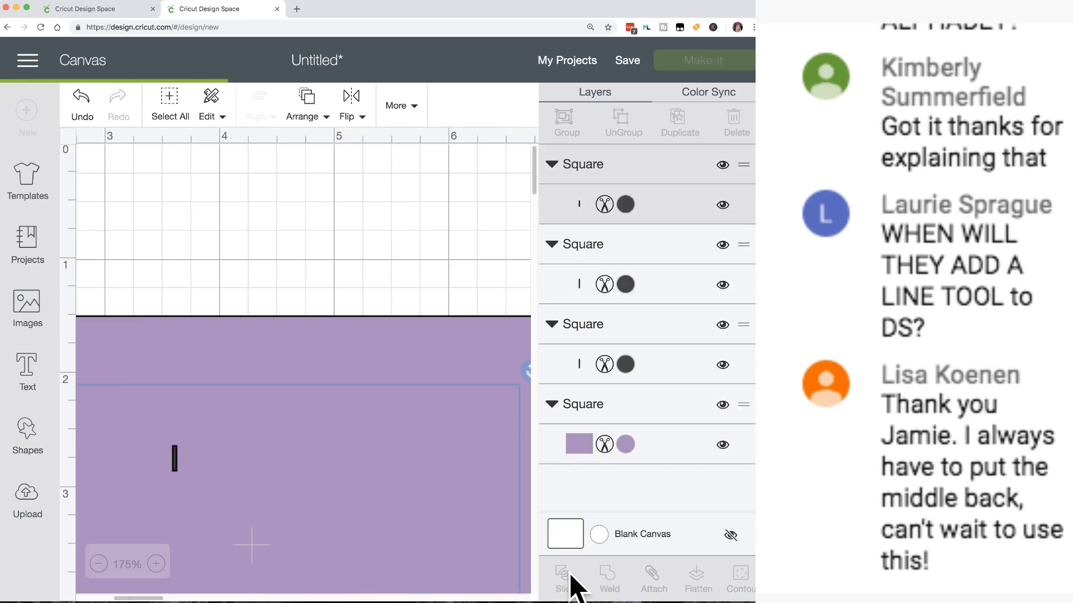
Pull the slice pieces off the letter a to above the rectangle and set the text back in the rectangle's middle.
drag(177, 458, 252, 231)
drag(173, 455, 186, 531)
drag(176, 460, 302, 192)
drag(176, 466, 203, 171)
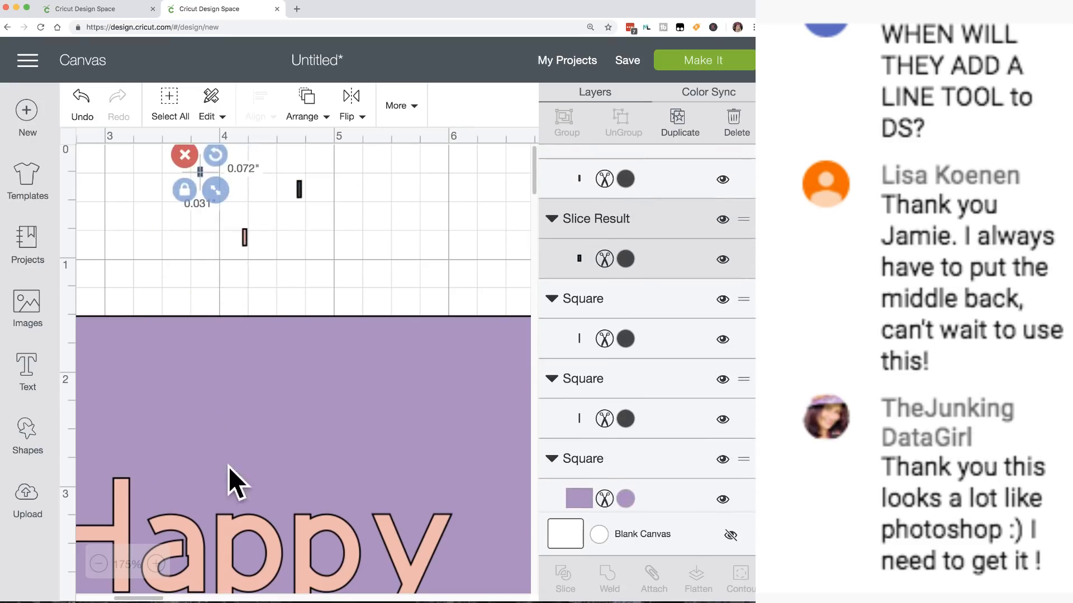
drag(230, 526, 240, 416)
click(246, 420)
scroll(246, 421, left, 3)
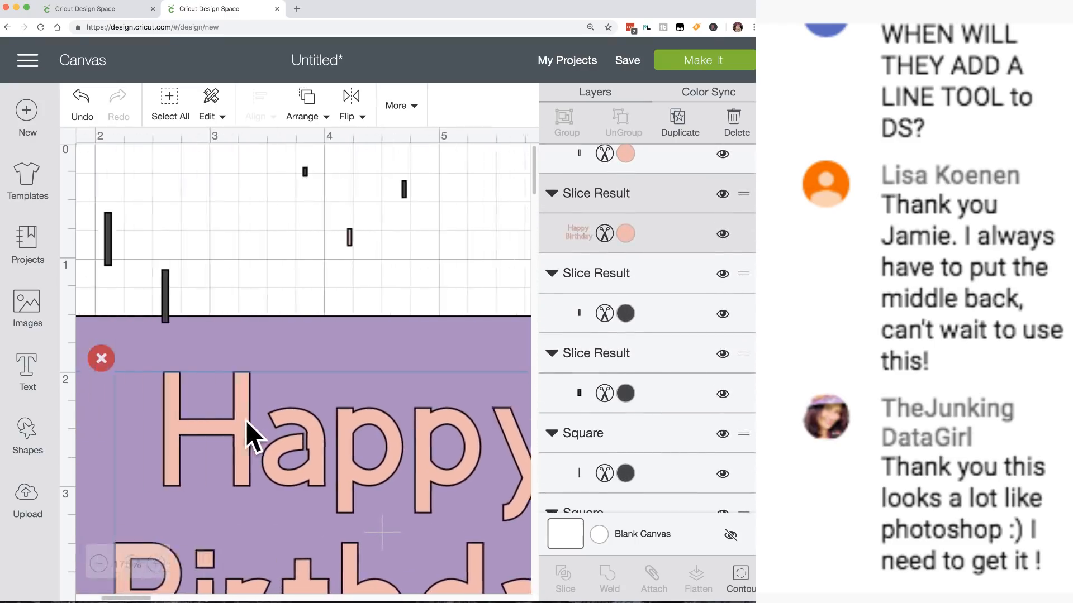
Slice a spare bar out of the first p in "Happy" and pull the cut pieces away above the rectangle.
drag(224, 303, 420, 475)
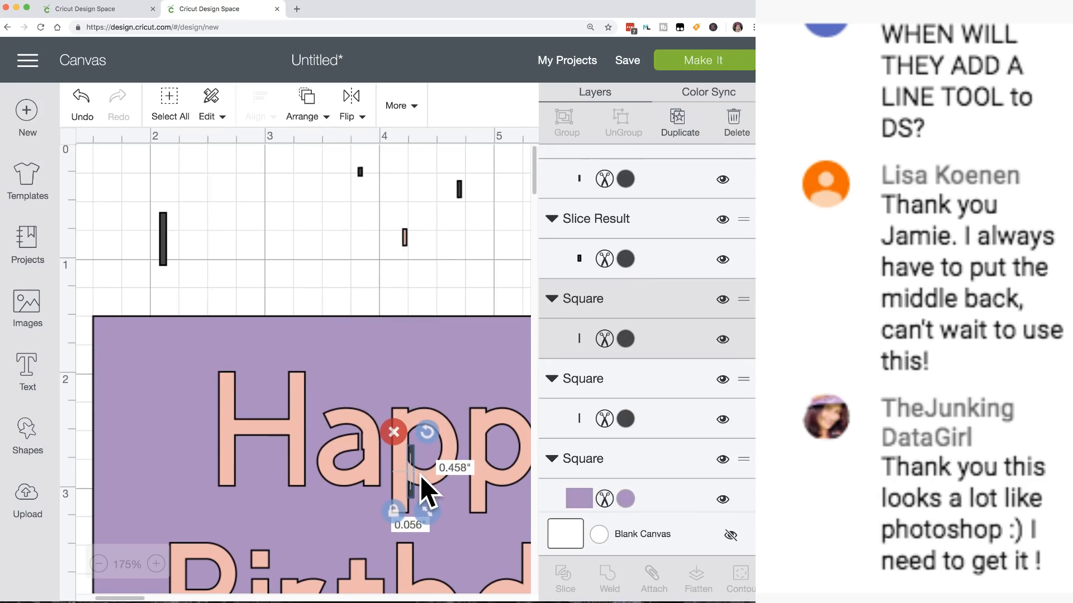
click(465, 453)
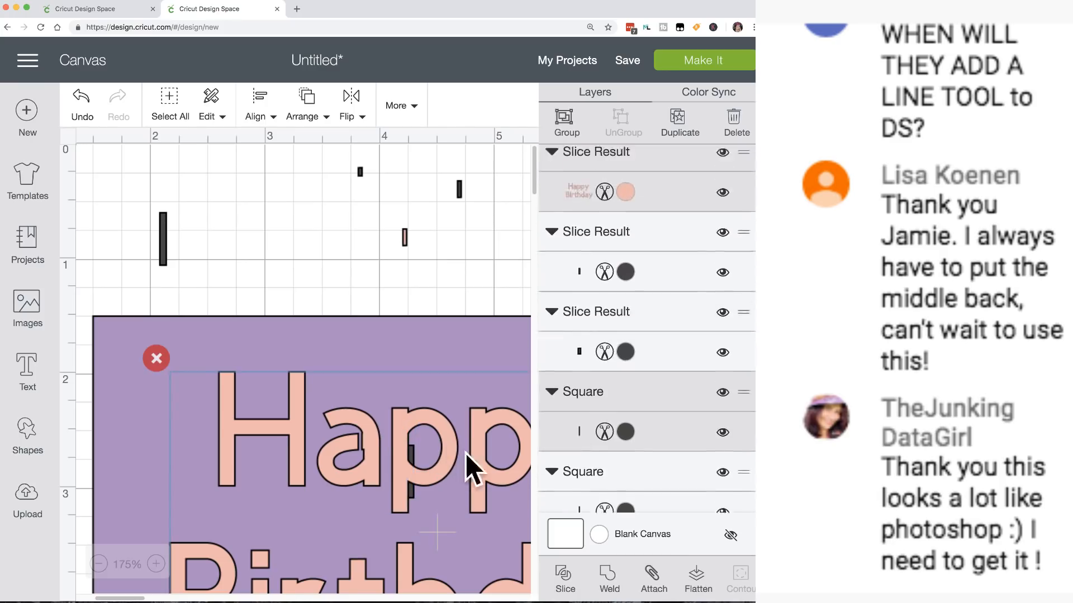
click(562, 576)
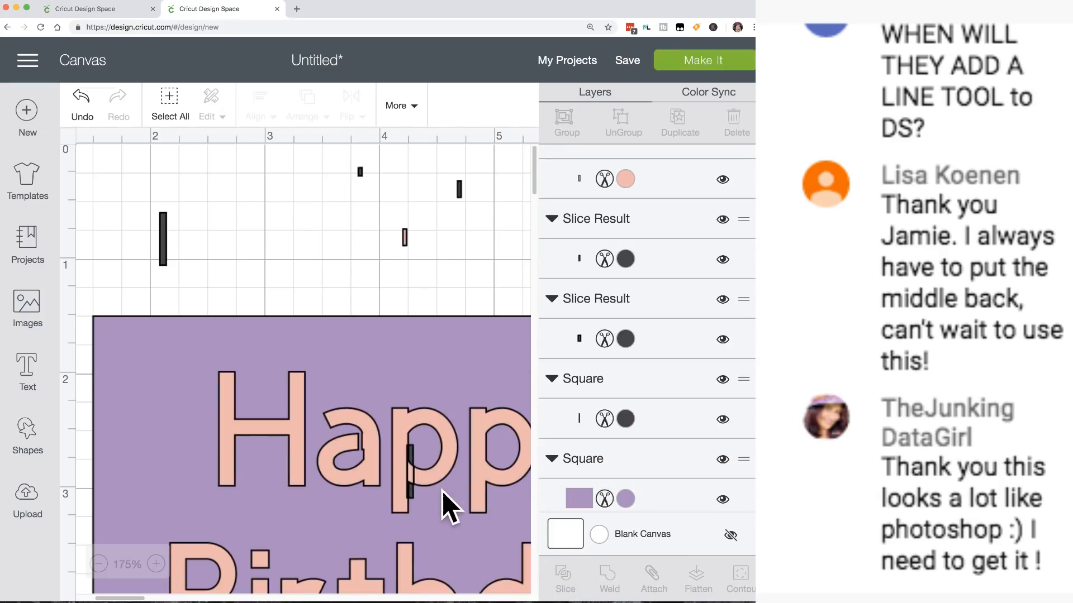
drag(413, 474, 323, 241)
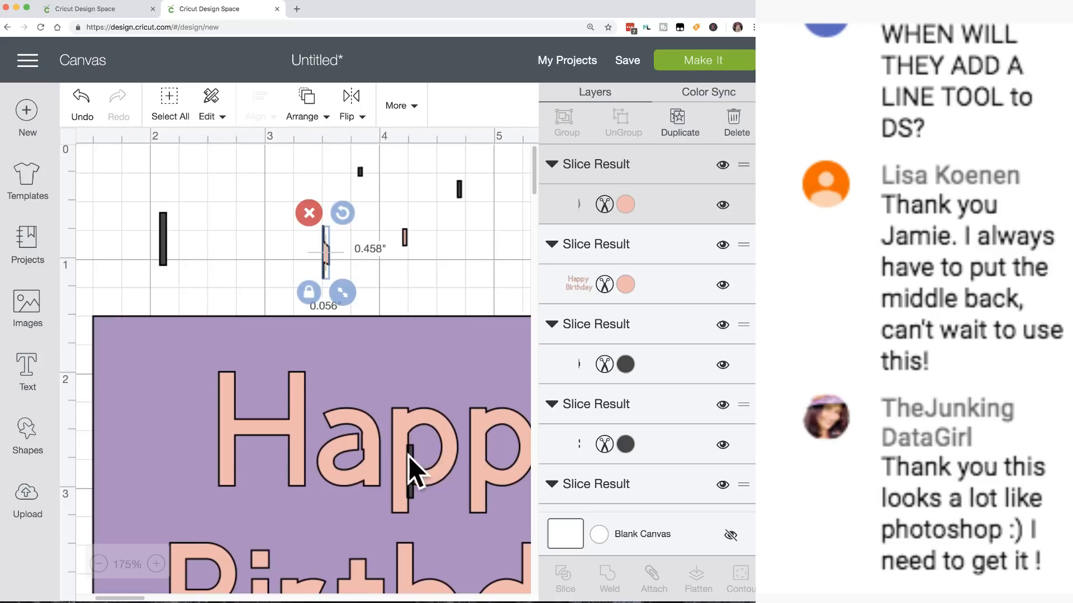
Move the Happy Birthday lettering aside and drag the two dark sliced slivers onto the blank canvas above the purple rectangle.
drag(407, 455, 418, 588)
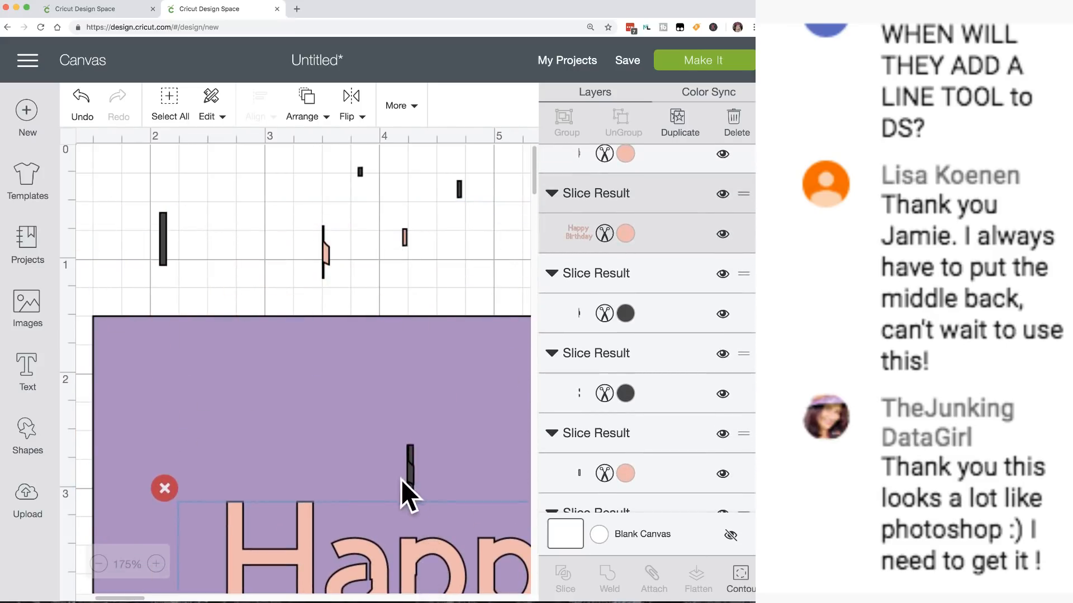
drag(409, 474, 370, 274)
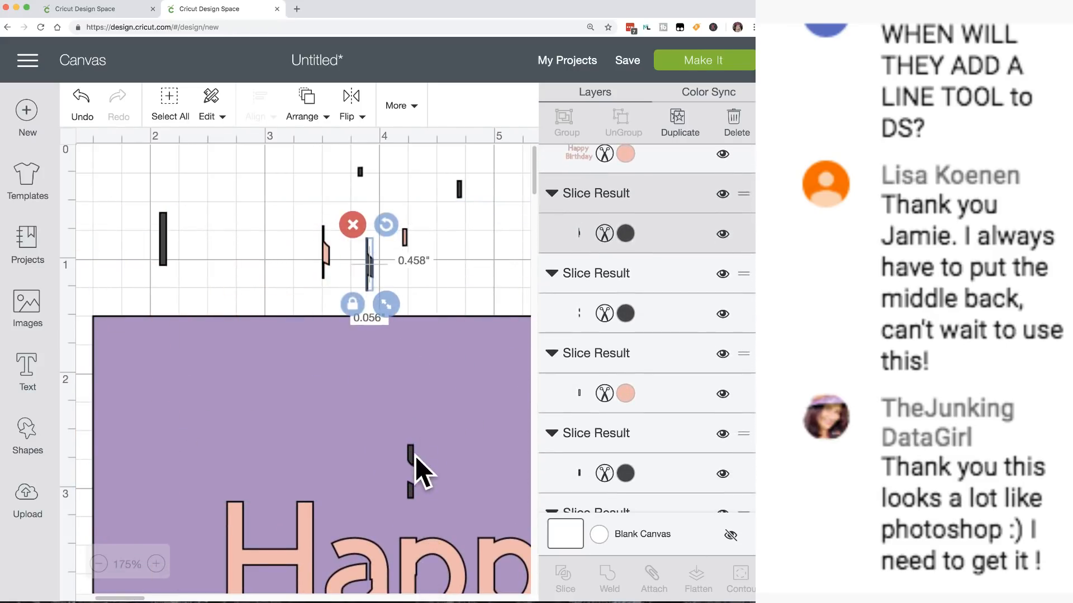
drag(414, 456, 407, 228)
scroll(404, 442, down, 2)
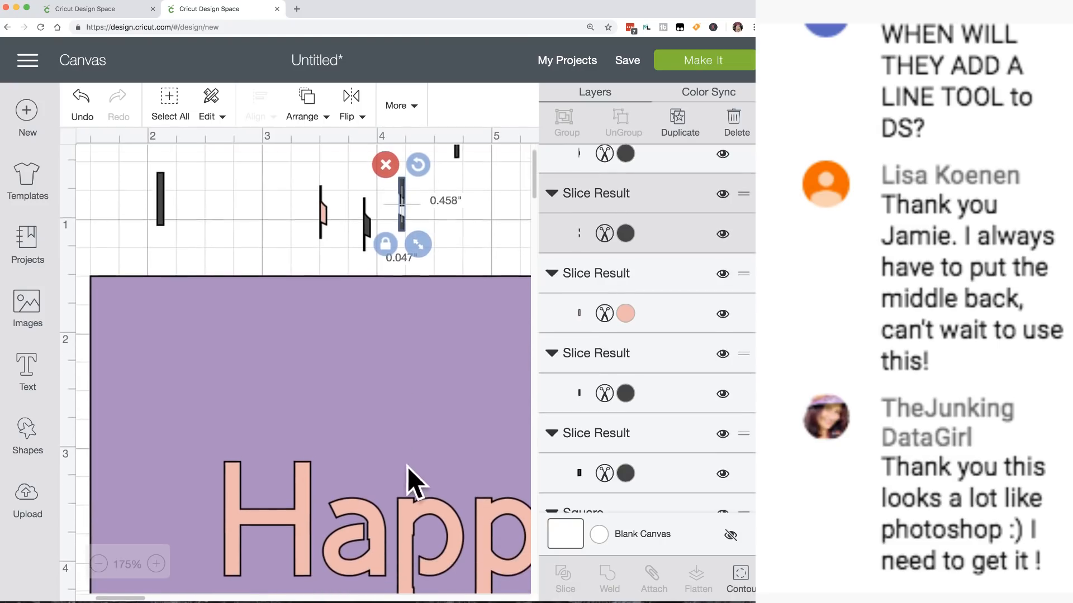
Move the Happy Birthday lettering back up onto the purple rectangle, with the whole phrase inside its edges.
drag(380, 526, 323, 423)
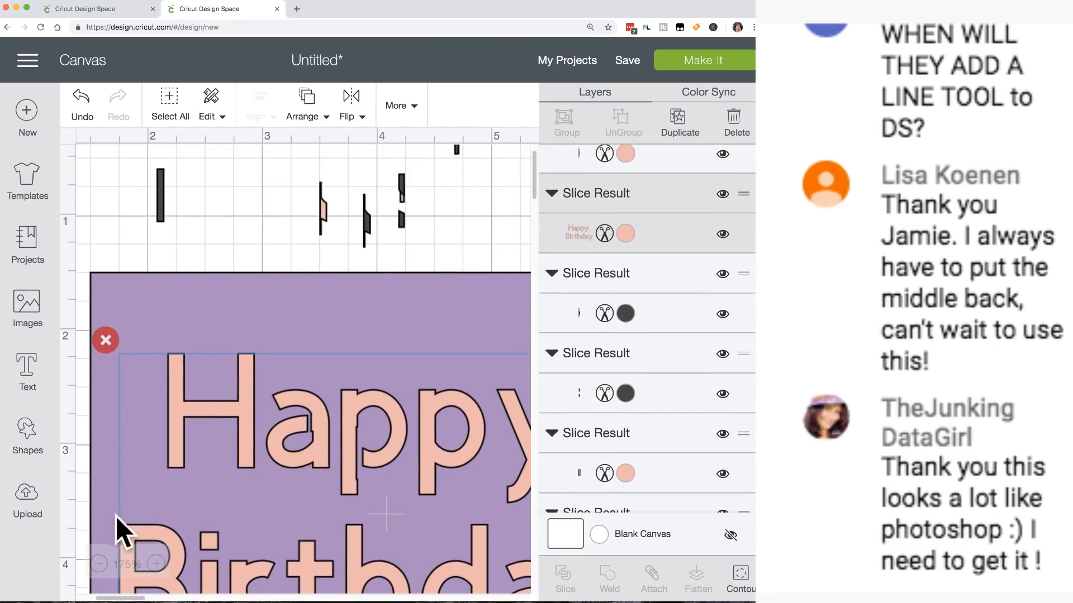
click(104, 564)
click(104, 564)
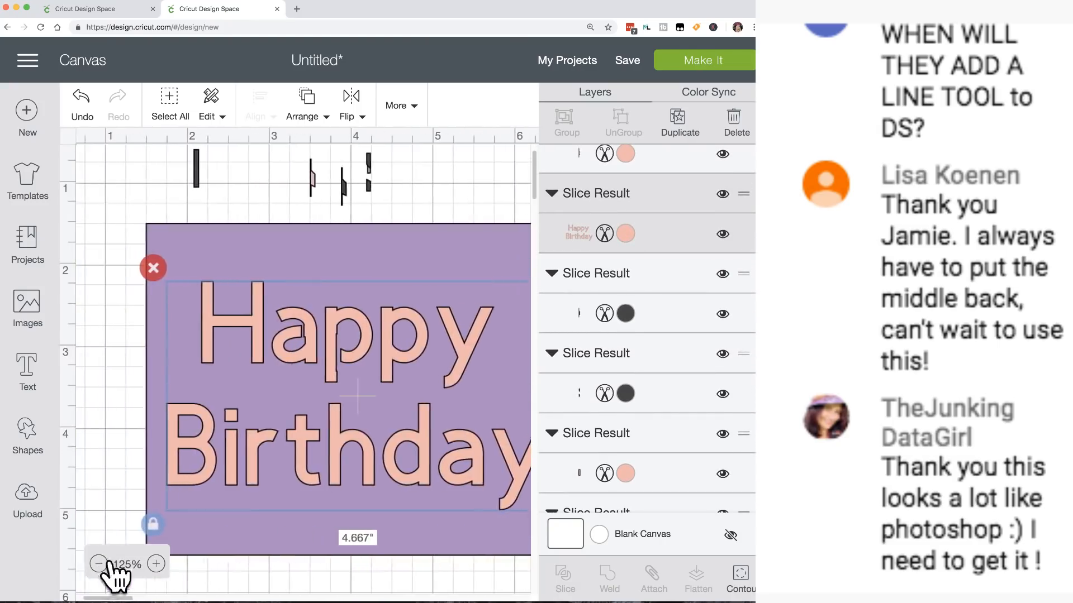
scroll(319, 531, right, 3)
click(318, 519)
click(94, 206)
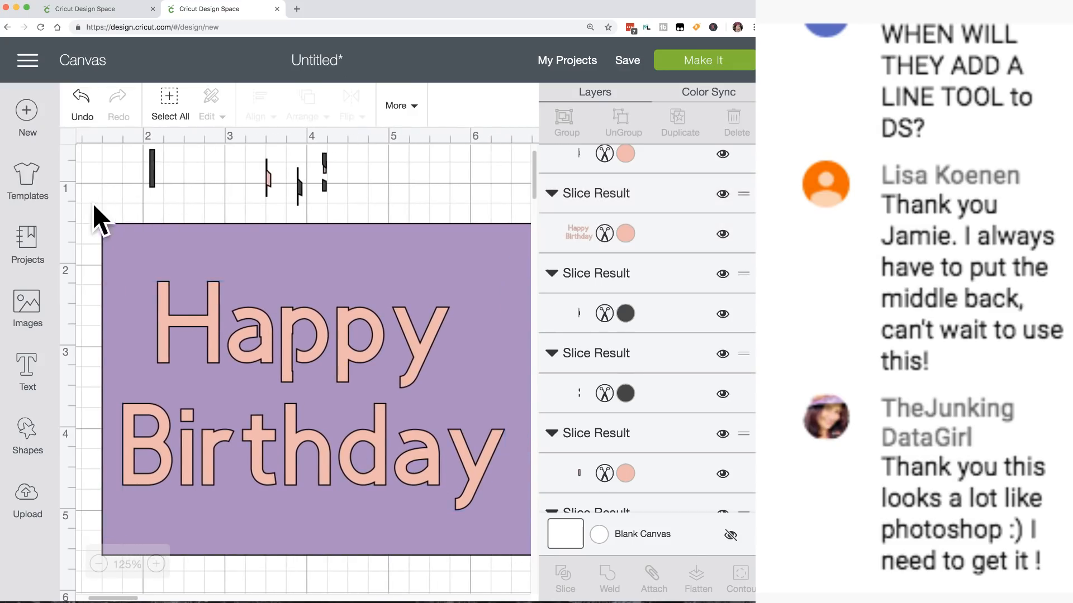
Shift the lettering toward the rectangle's upper edge and center it horizontally with the rectangle.
drag(94, 207, 253, 347)
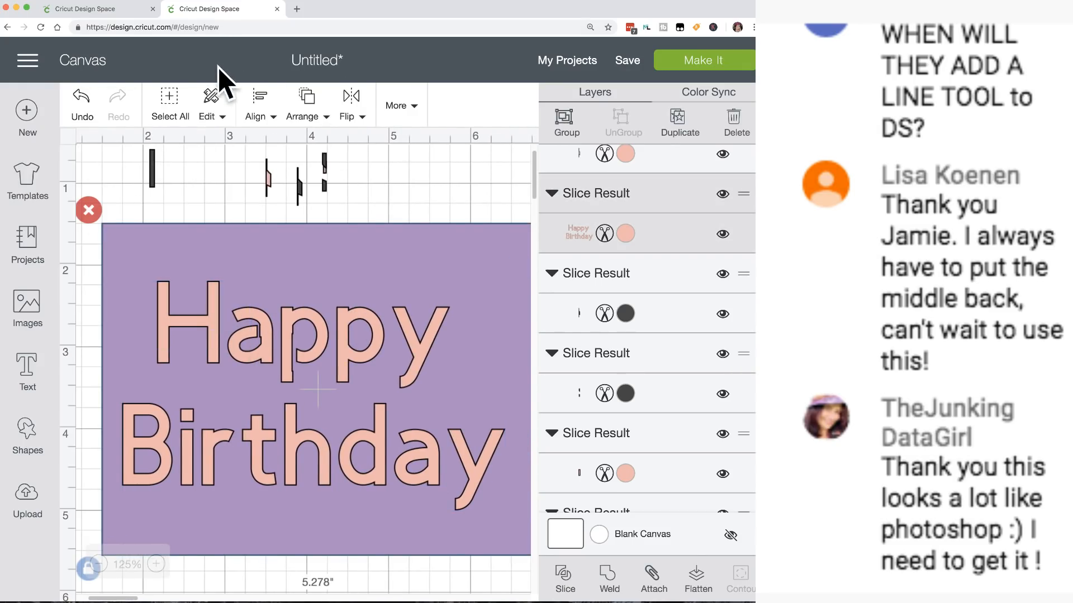
click(426, 199)
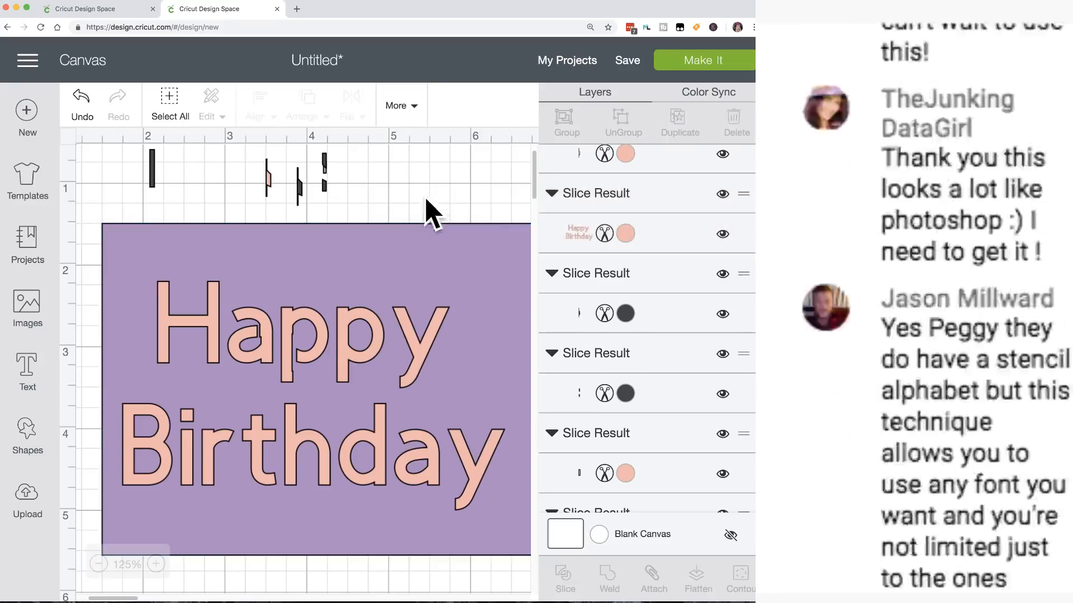
drag(367, 316, 383, 273)
click(390, 211)
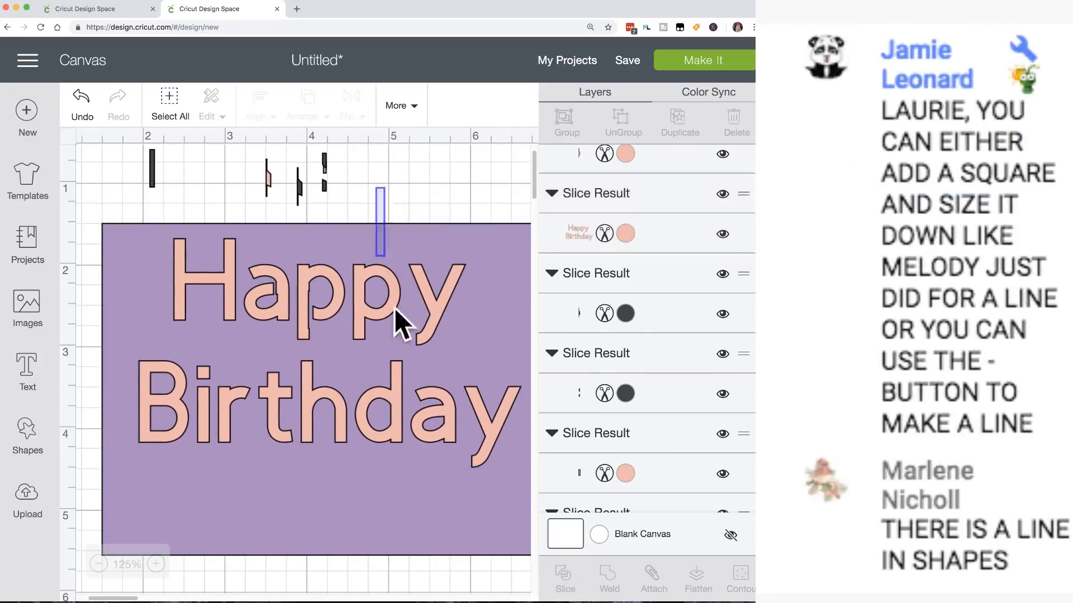
click(395, 307)
click(260, 111)
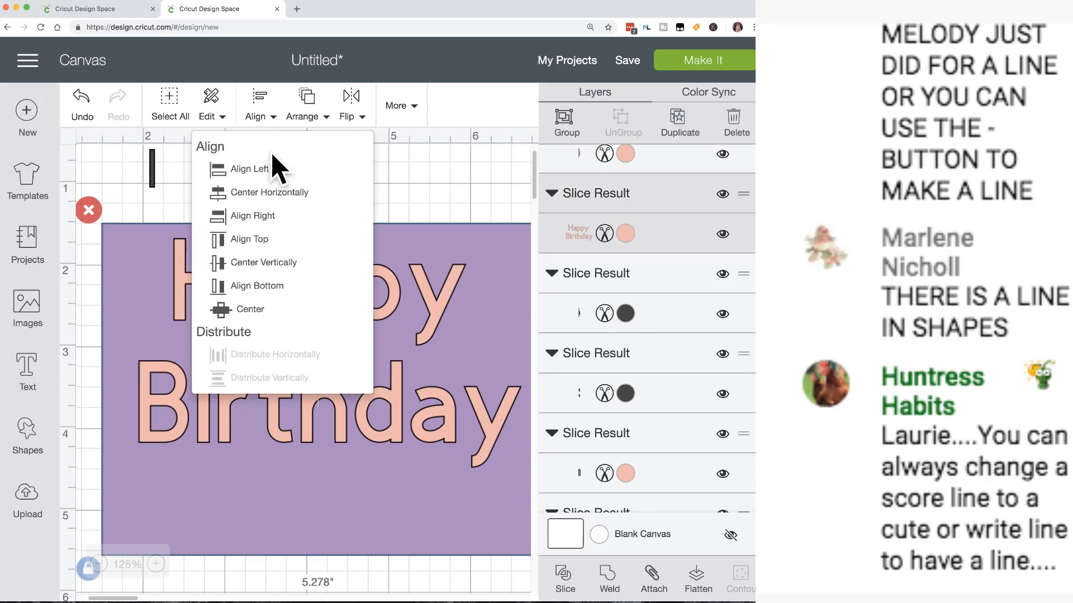
click(277, 193)
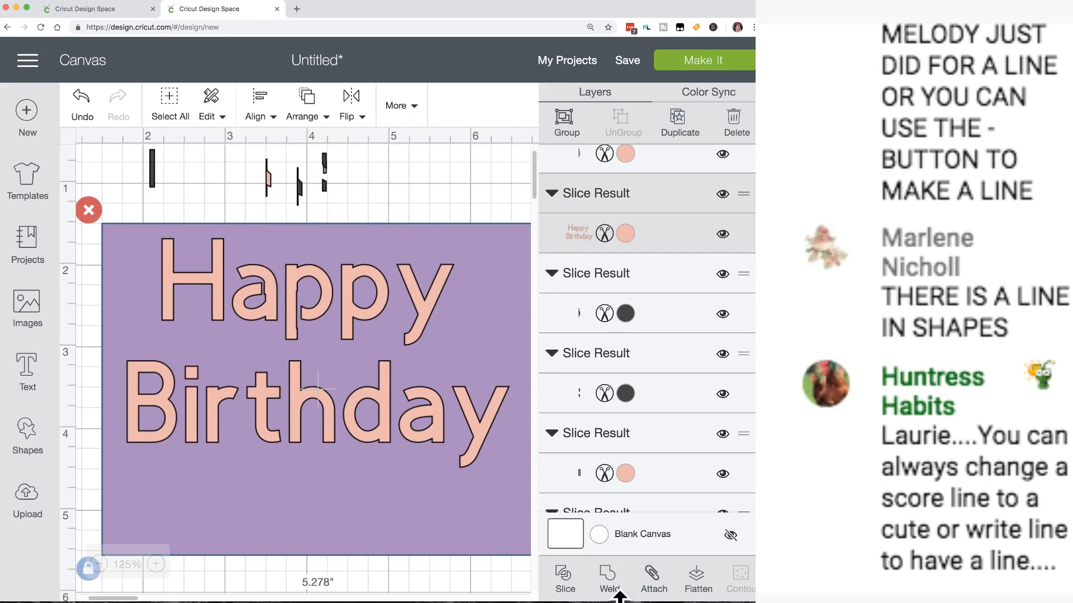
Slice the lettering out of the purple rectangle and delete the pink copy of the text.
click(563, 581)
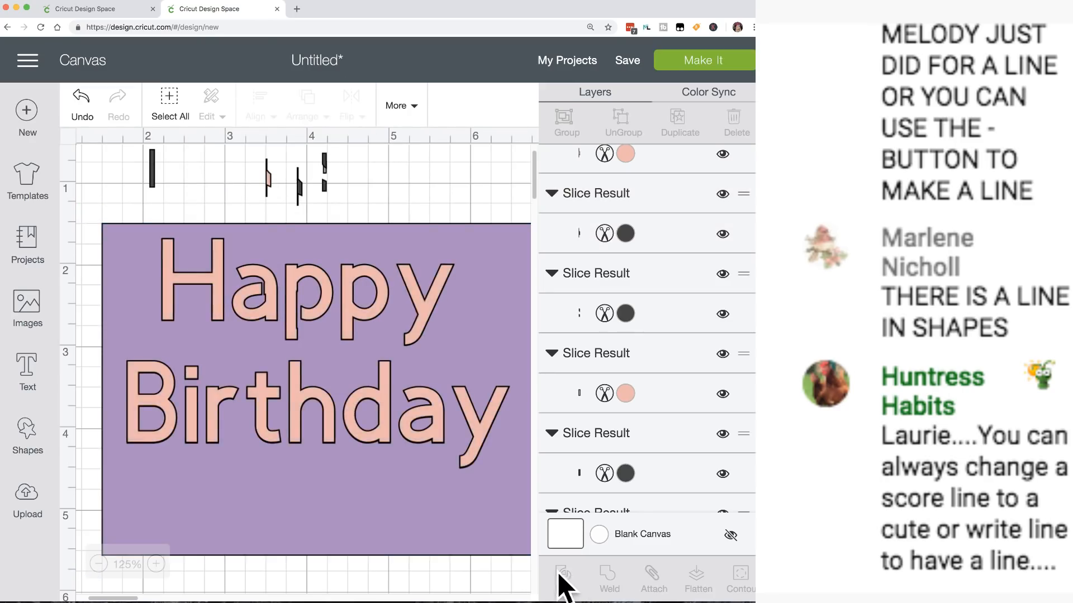
drag(306, 398, 388, 468)
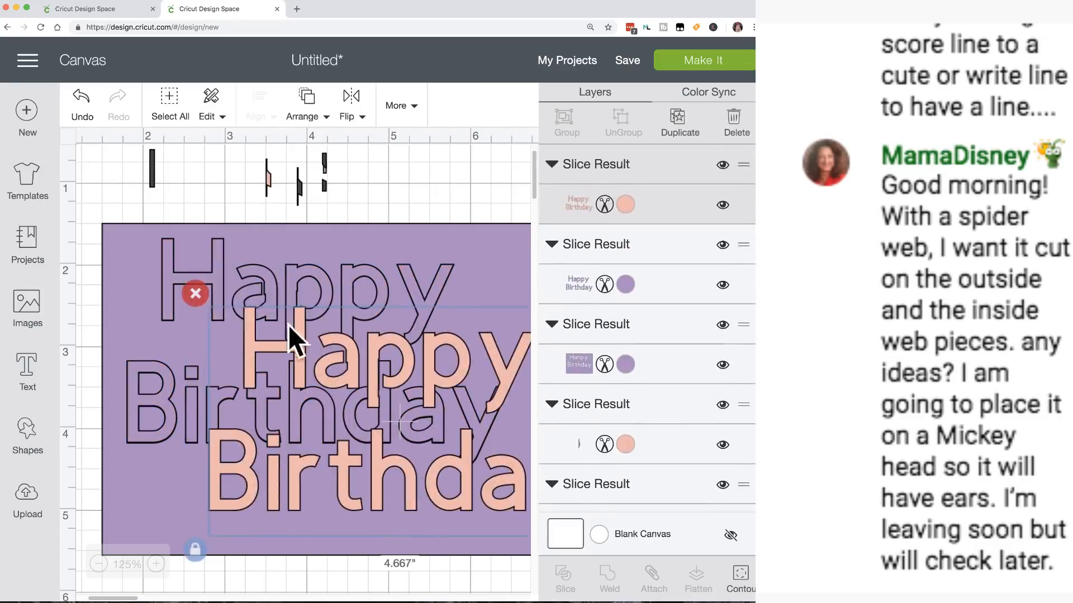
click(195, 293)
Move the purple sliced-out lettering below the rectangle and nudge the cut-out rectangle slightly.
drag(272, 289, 318, 370)
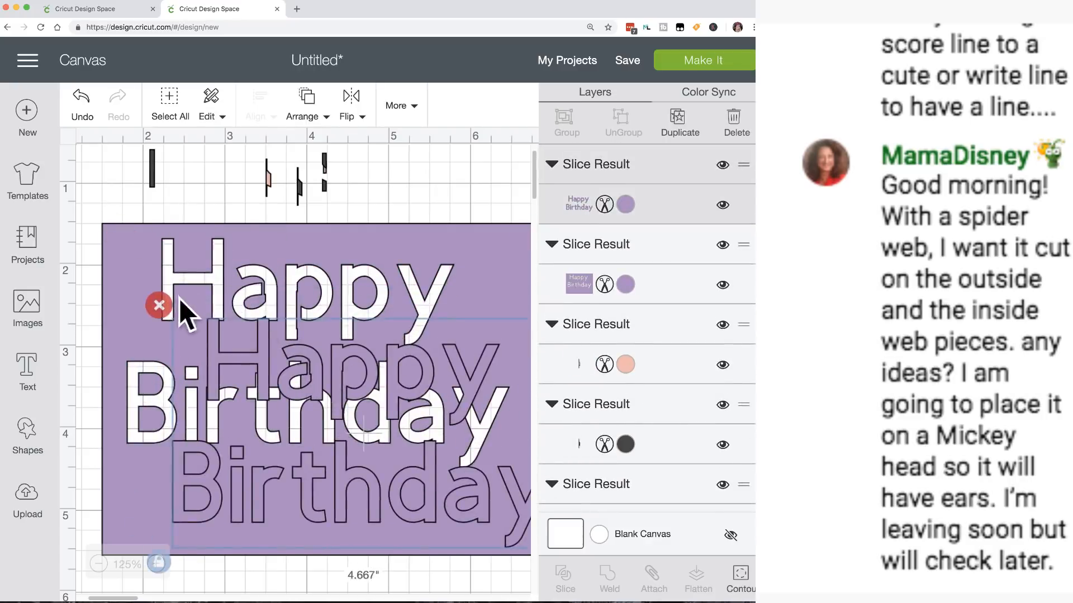
drag(251, 360, 229, 601)
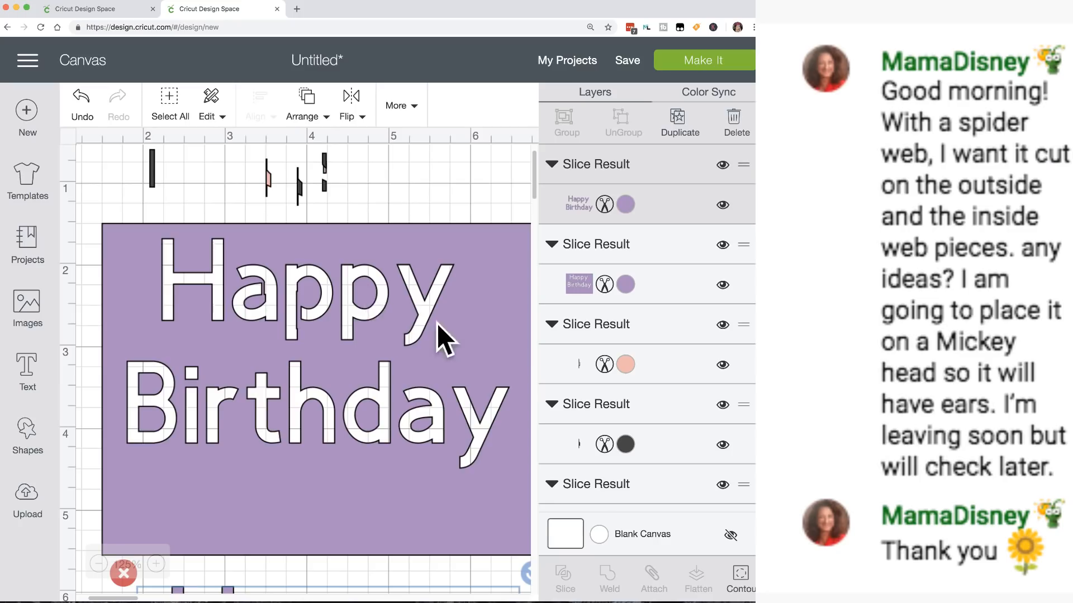
drag(497, 327, 487, 332)
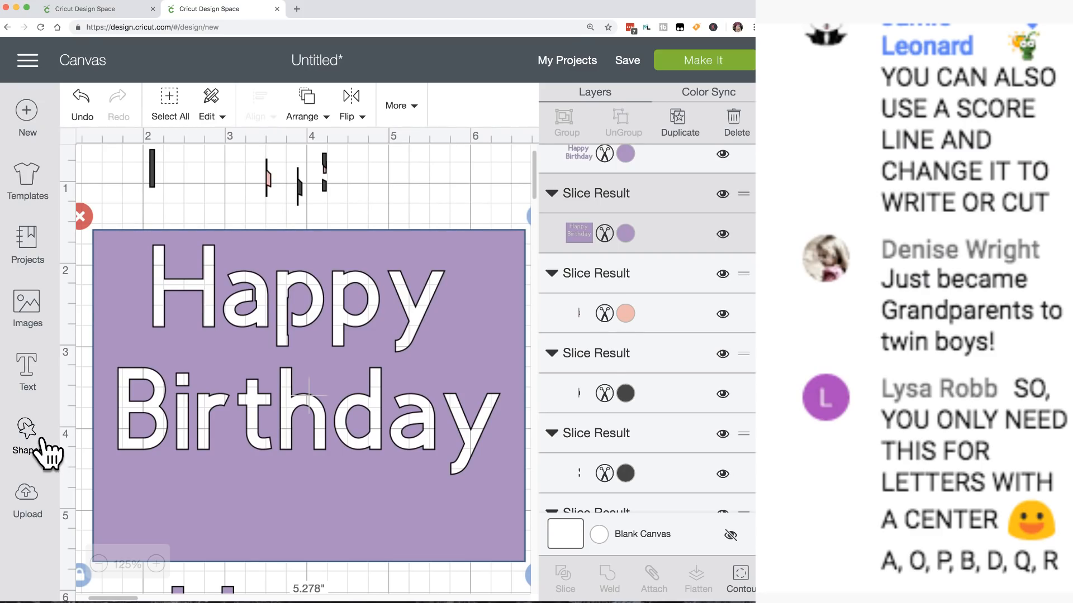
Add a score line to the canvas and change its line type to Cut.
click(39, 439)
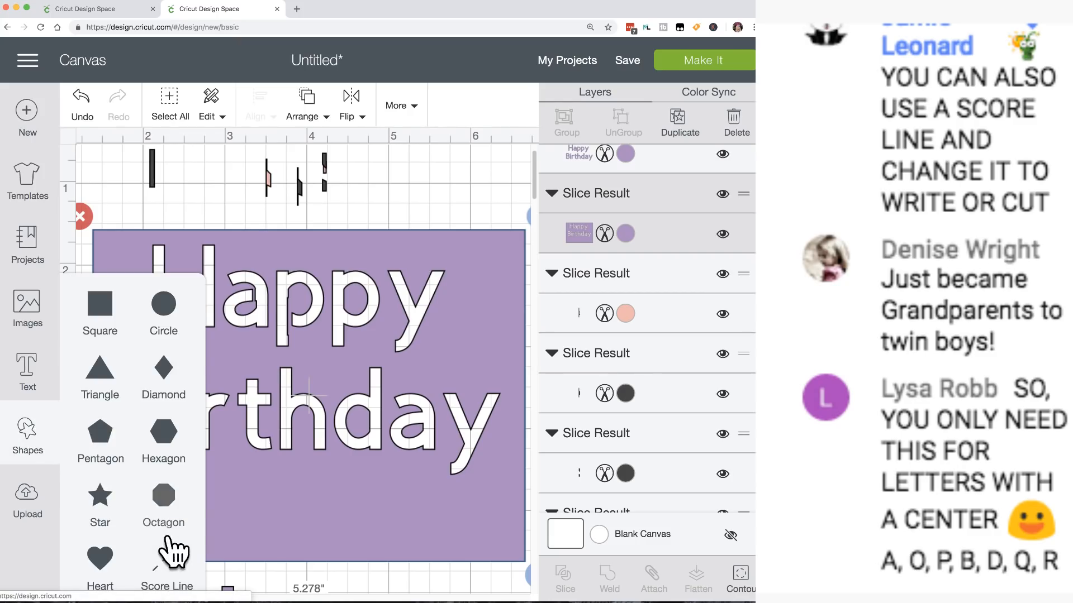
click(168, 575)
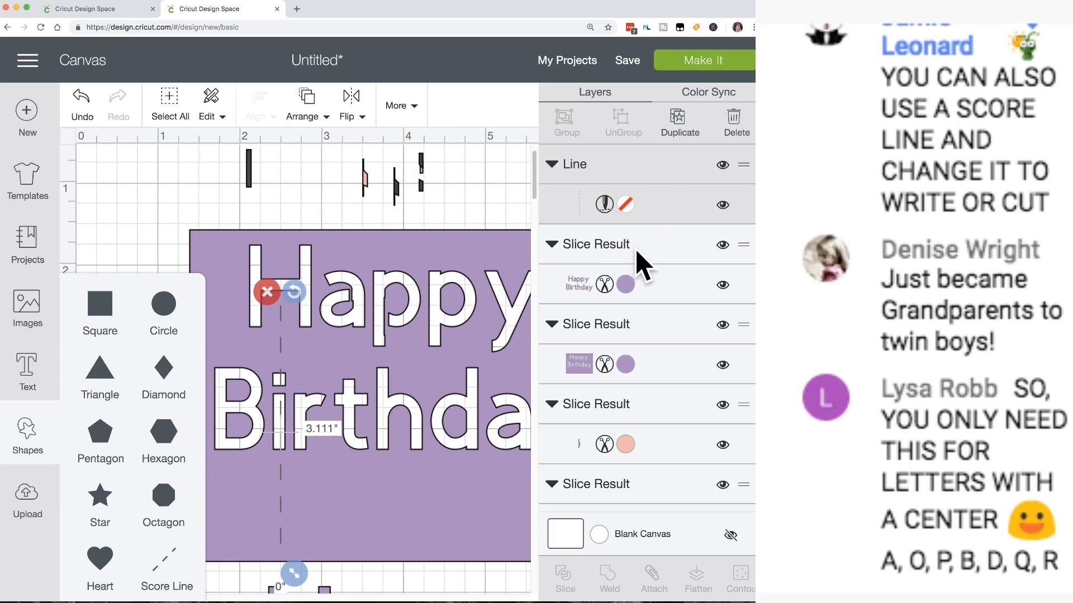
click(608, 205)
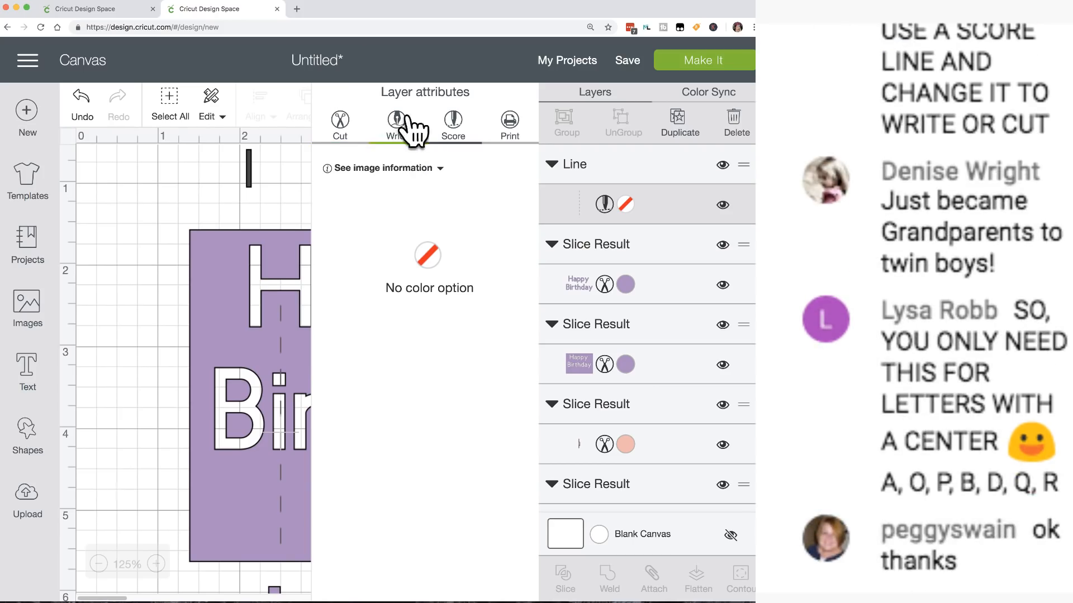
click(341, 124)
Move the cut line off the rectangle and place it across the capital B of the lower purple lettering.
drag(284, 349, 138, 386)
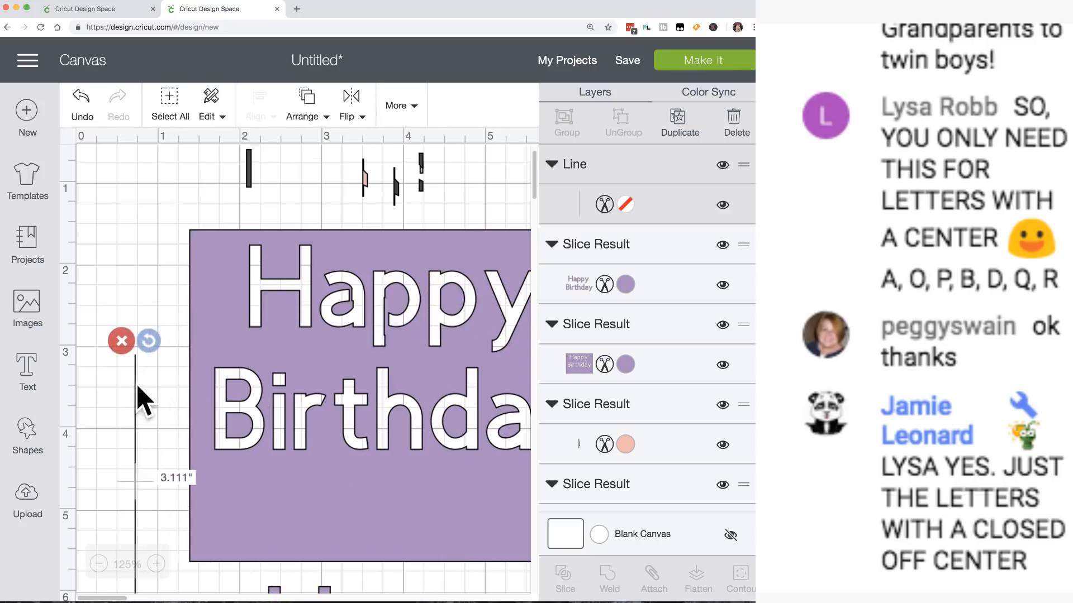
scroll(143, 378, down, 5)
drag(134, 287, 247, 563)
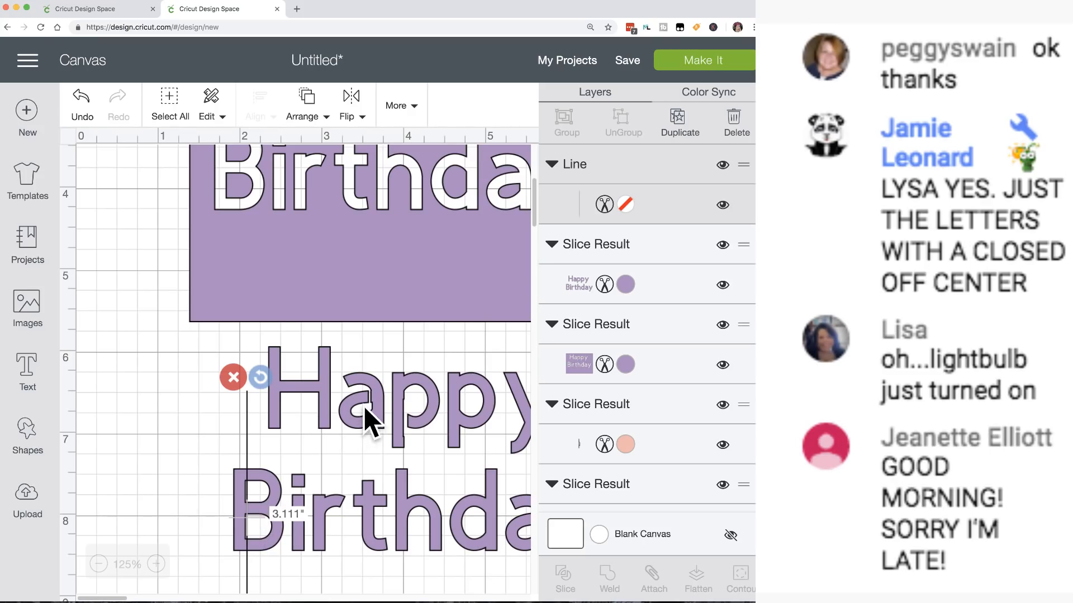
Open the image library and search it for "butterfly".
scroll(364, 413, up, 3)
scroll(363, 407, up, 2)
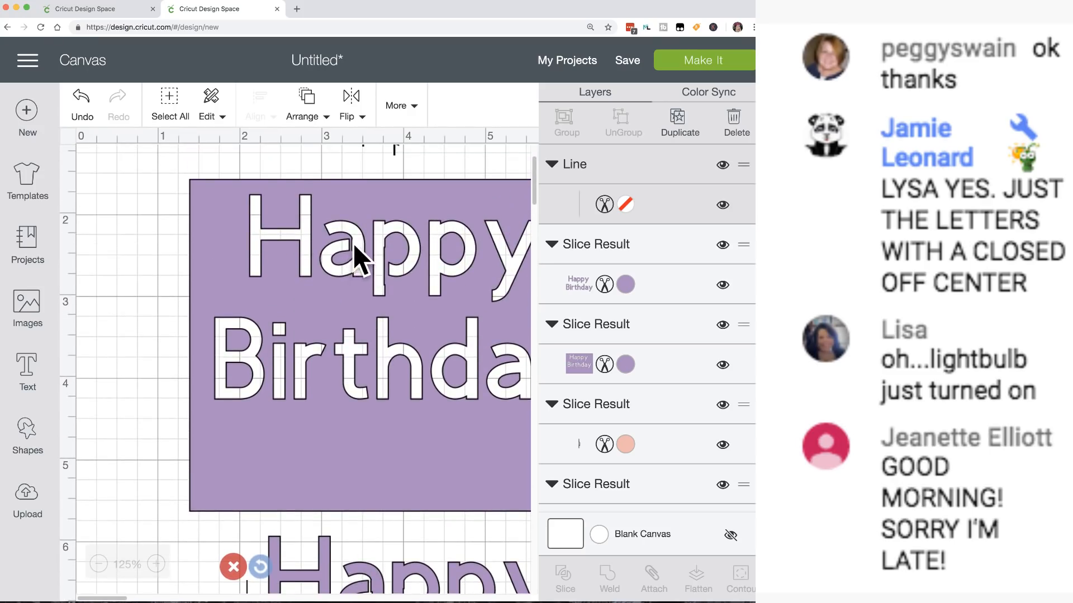
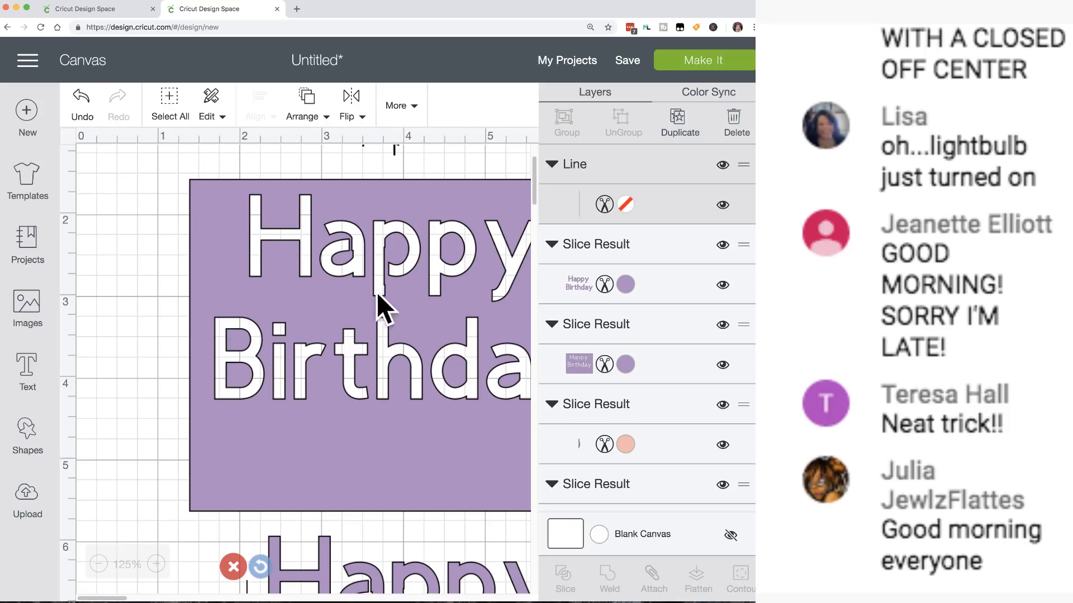
scroll(337, 360, right, 5)
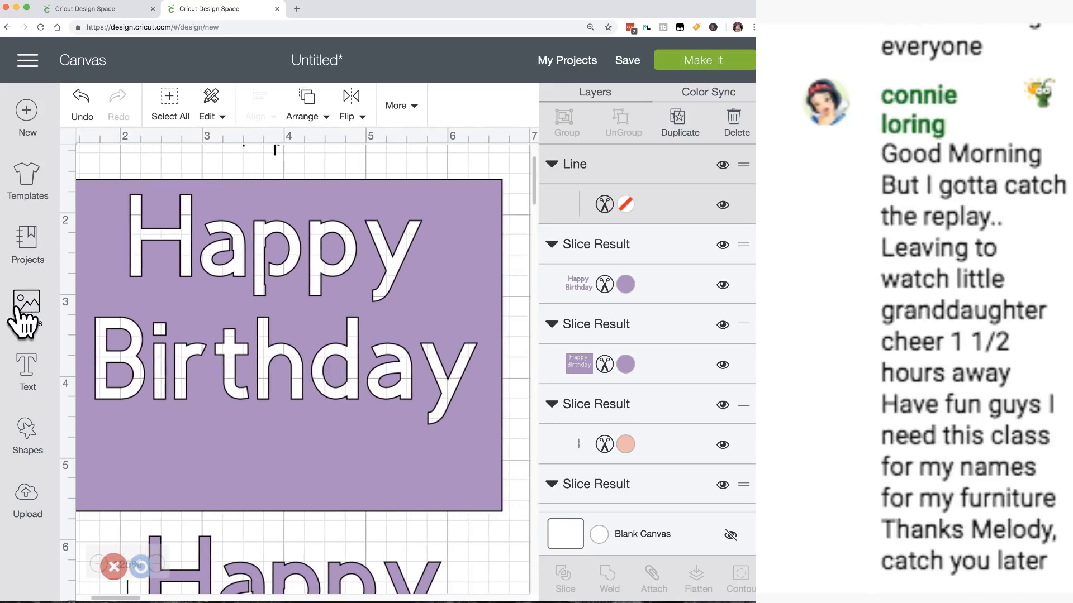
click(25, 308)
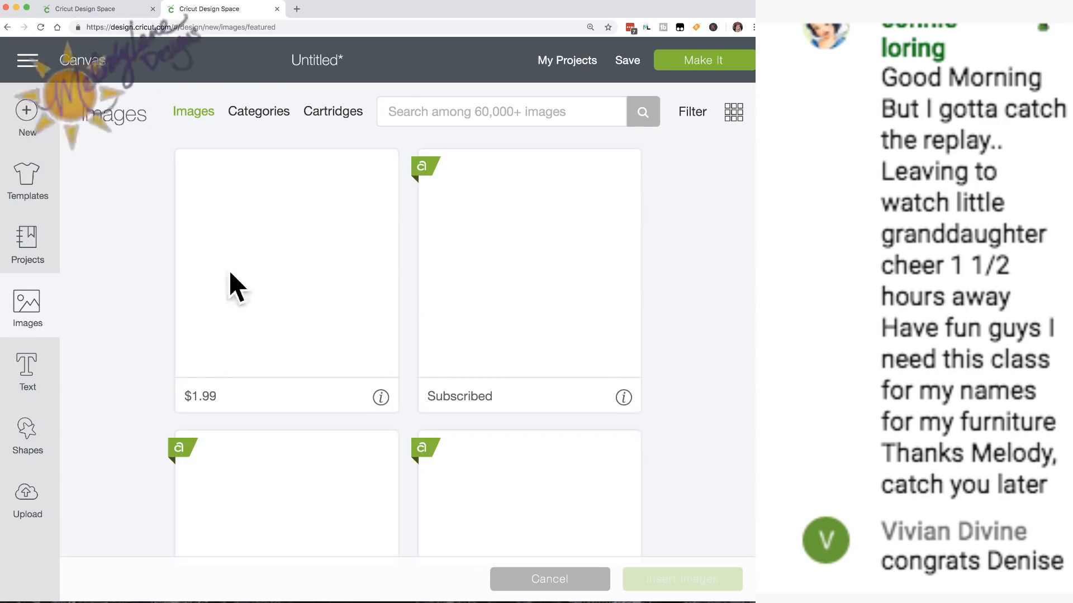
click(517, 109)
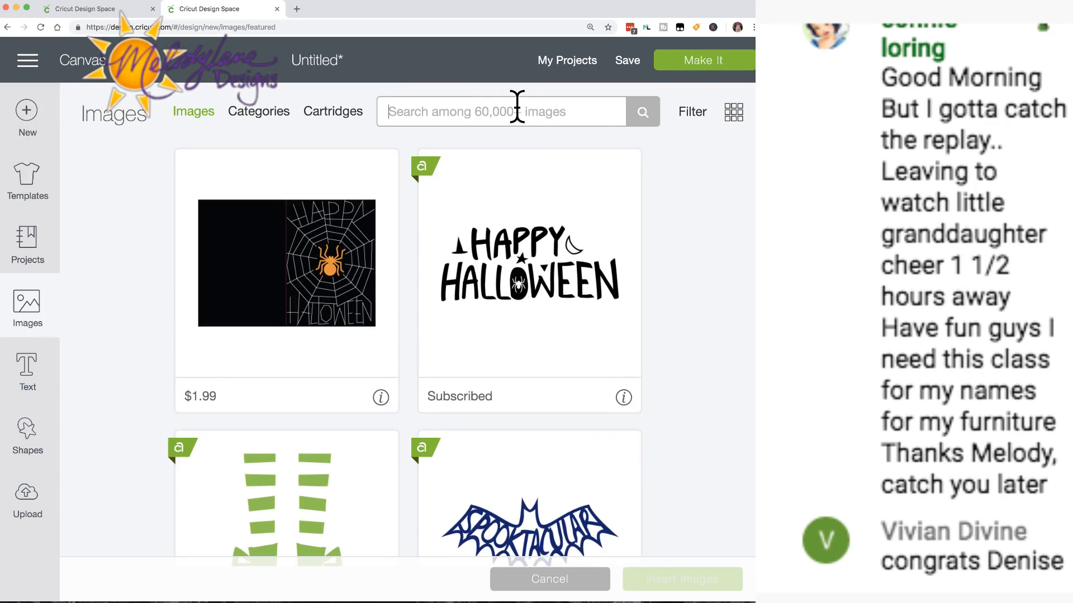
text(butter)
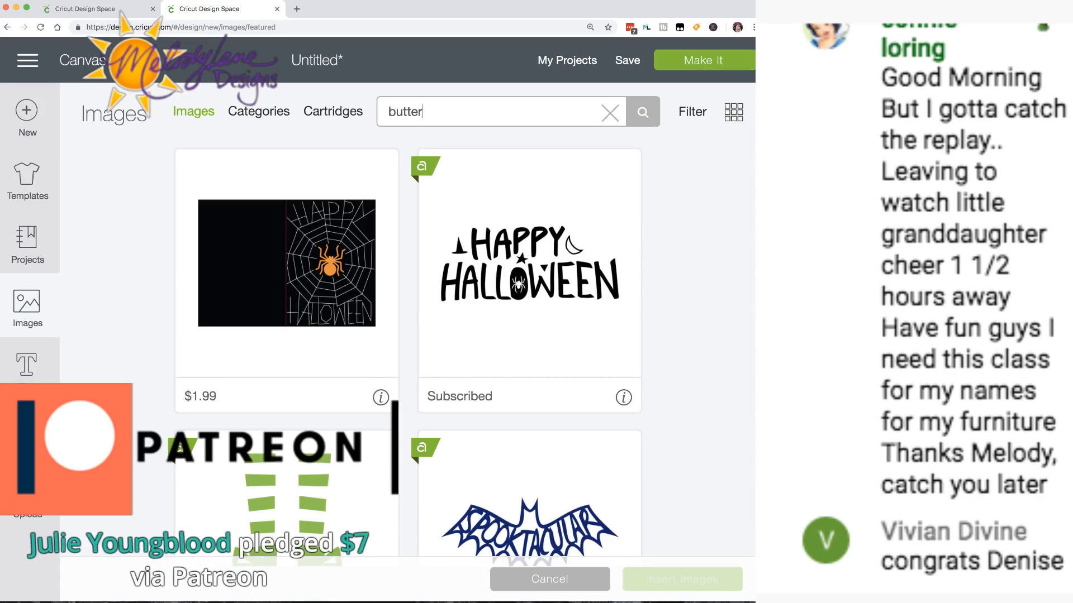
text(fly)
key(Return)
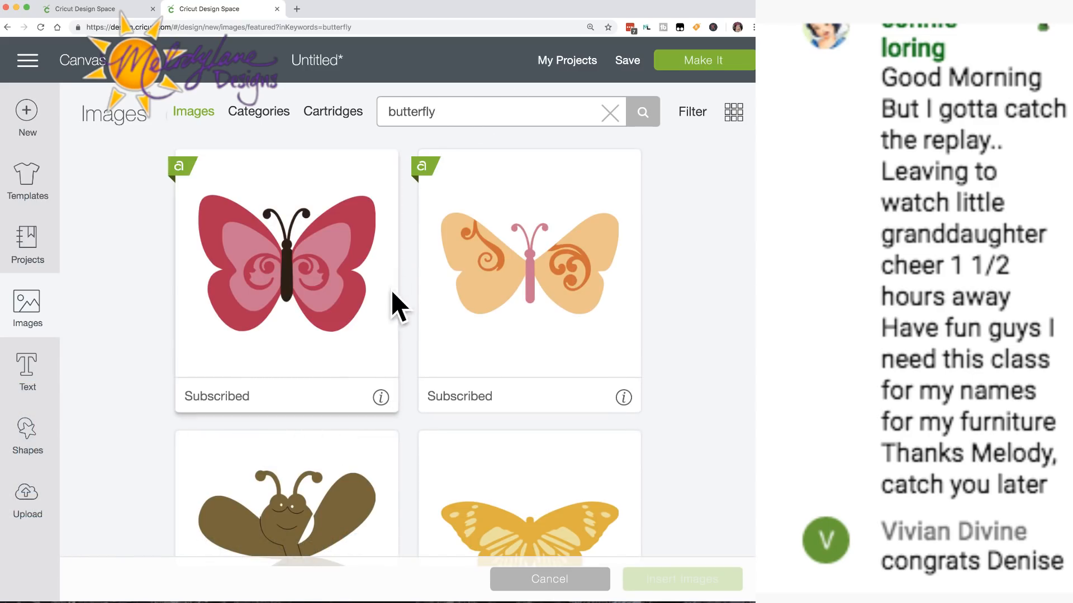
Insert the purchased yellow two-layer Butterfly image #M48611 from Anna's Soiree Lettering.
scroll(386, 322, down, 2)
scroll(387, 324, down, 5)
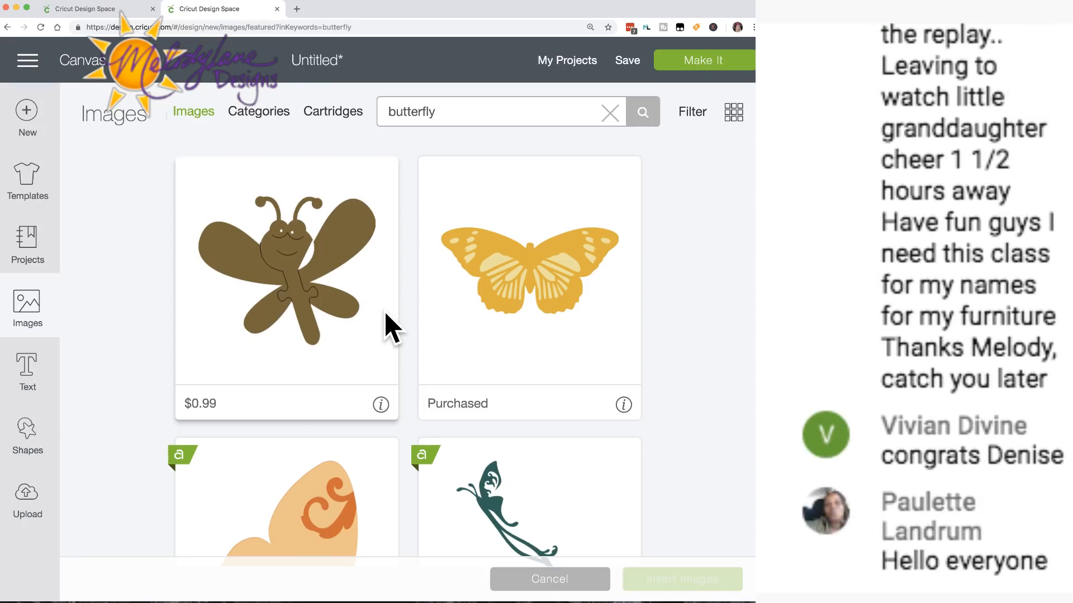
click(534, 236)
mouse_move(623, 403)
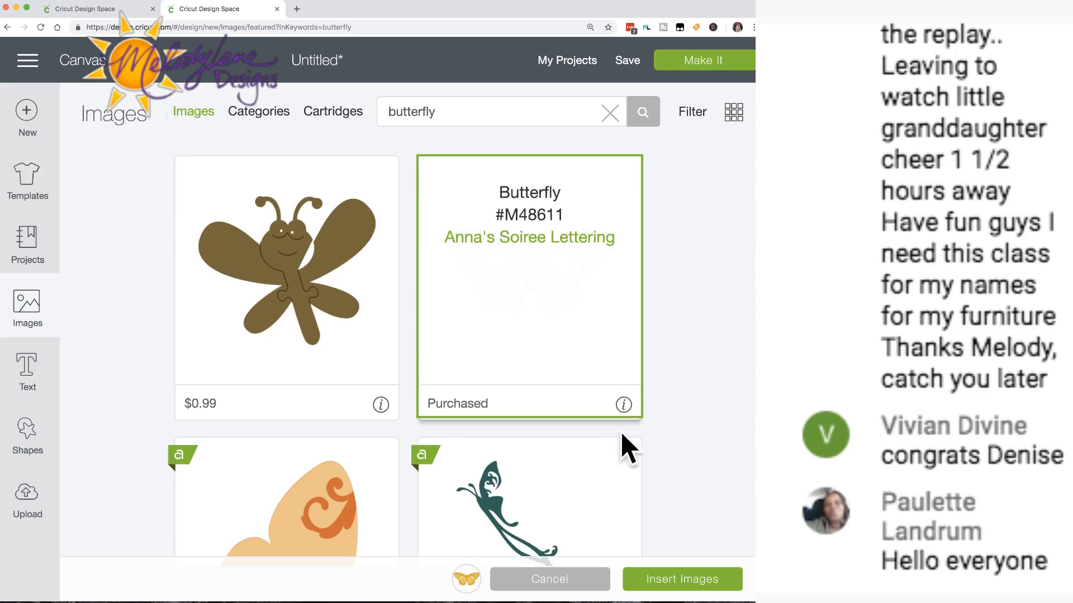
click(651, 579)
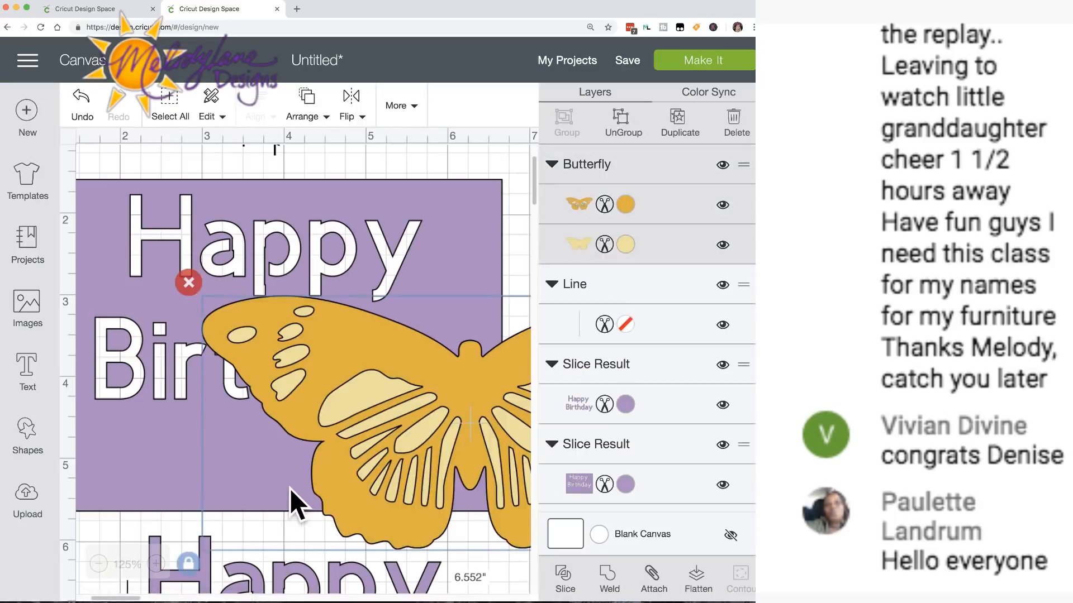
Move the butterfly down off most of the purple rectangle, over the lower purple lettering.
scroll(291, 491, right, 3)
scroll(291, 491, down, 1)
scroll(290, 489, down, 3)
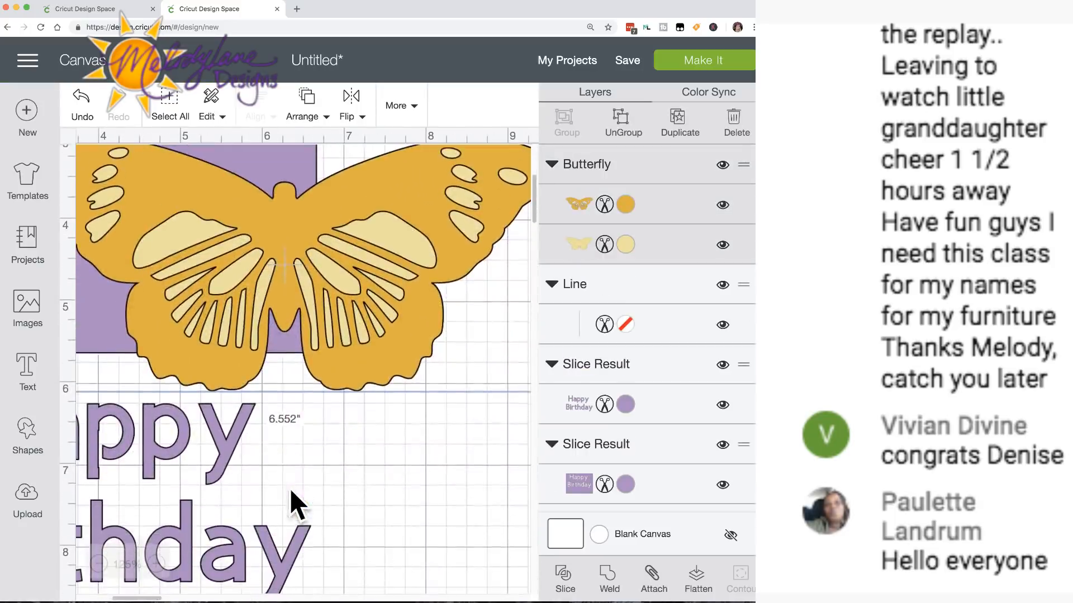
drag(201, 348, 196, 377)
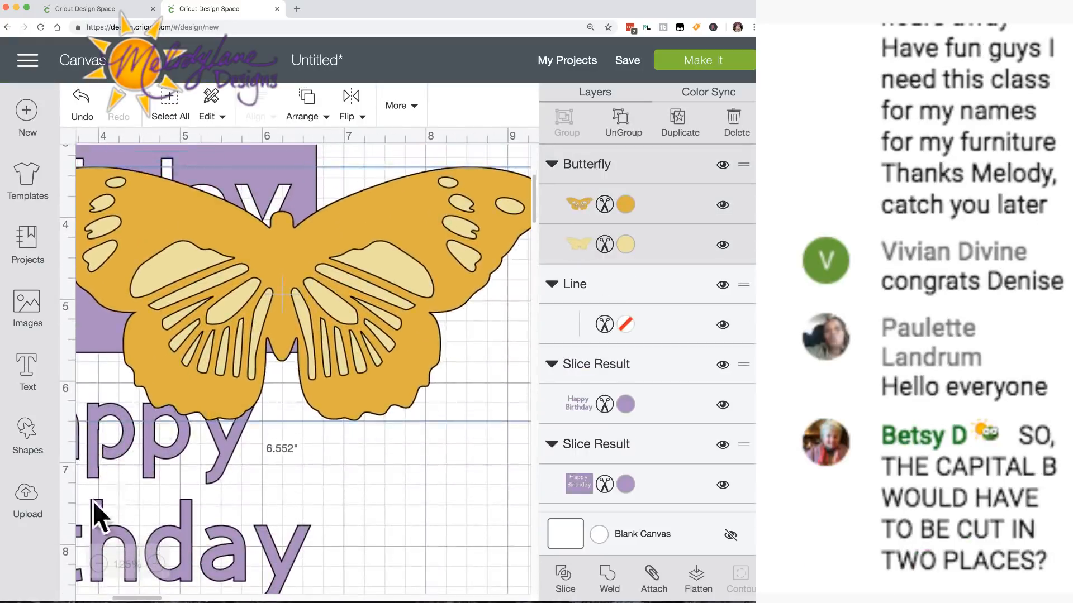
click(99, 564)
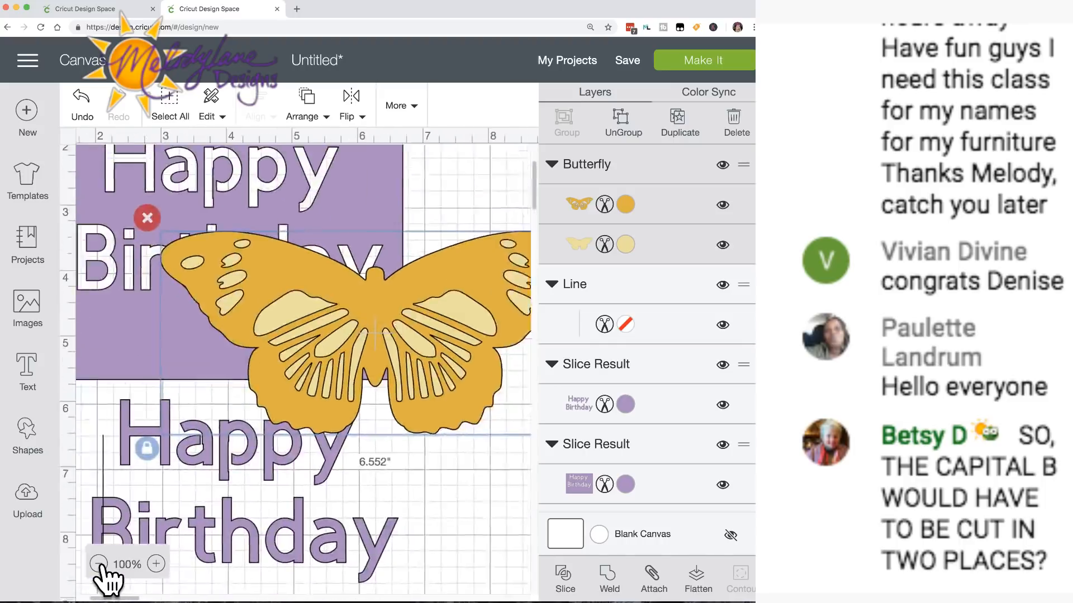
click(99, 564)
drag(236, 230, 264, 330)
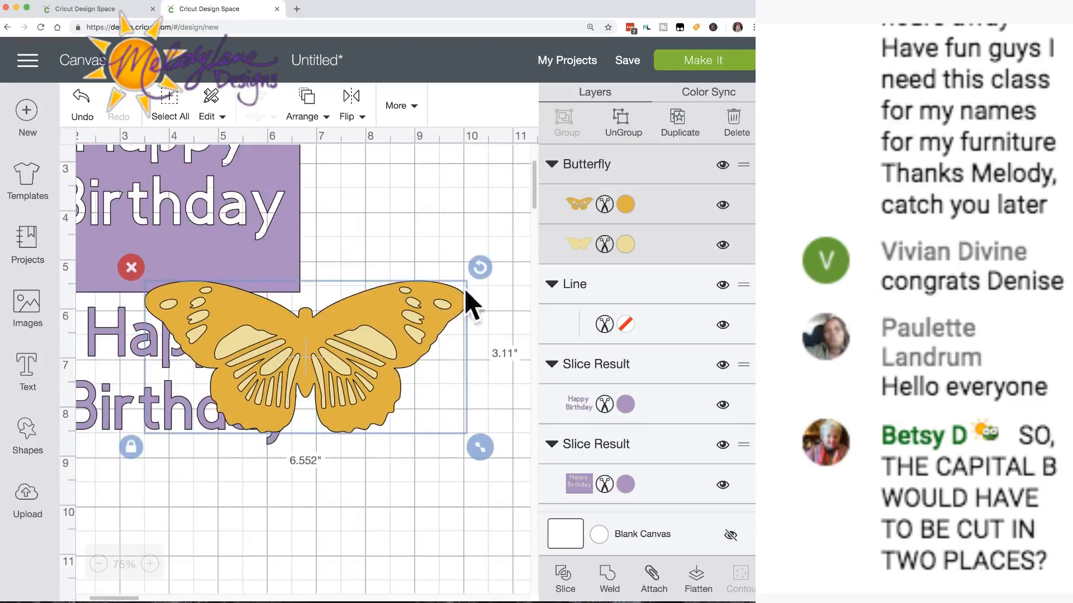
Hide the butterfly's pale yellow layer and move the butterfly away from most of the lower purple lettering.
click(723, 245)
drag(371, 306, 440, 324)
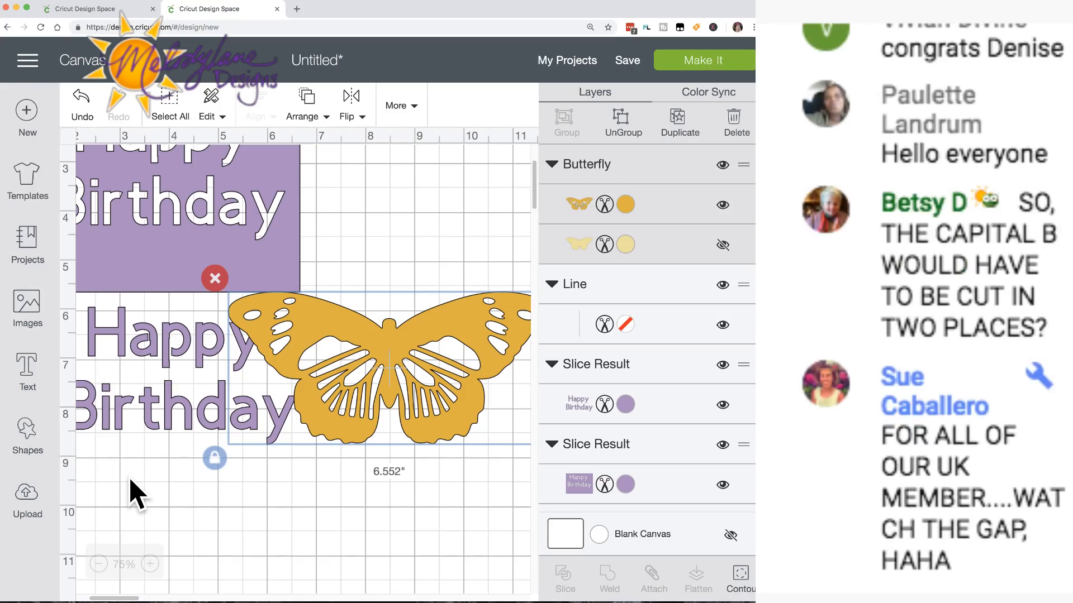
Insert a square, place it over the butterfly's wing on the far side from the lettering, and unlock its proportions.
click(36, 441)
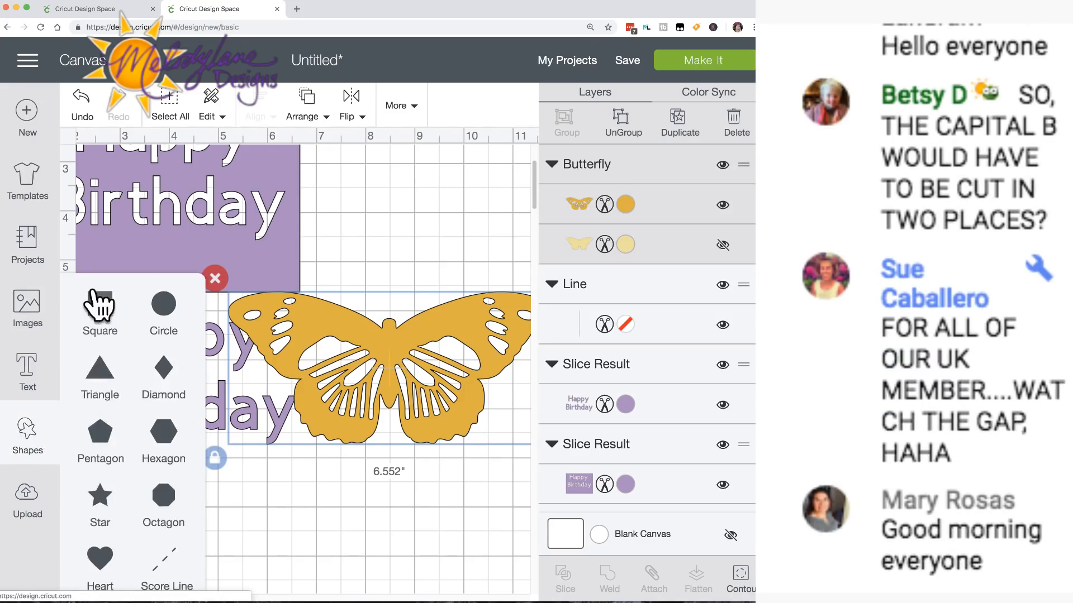
click(100, 304)
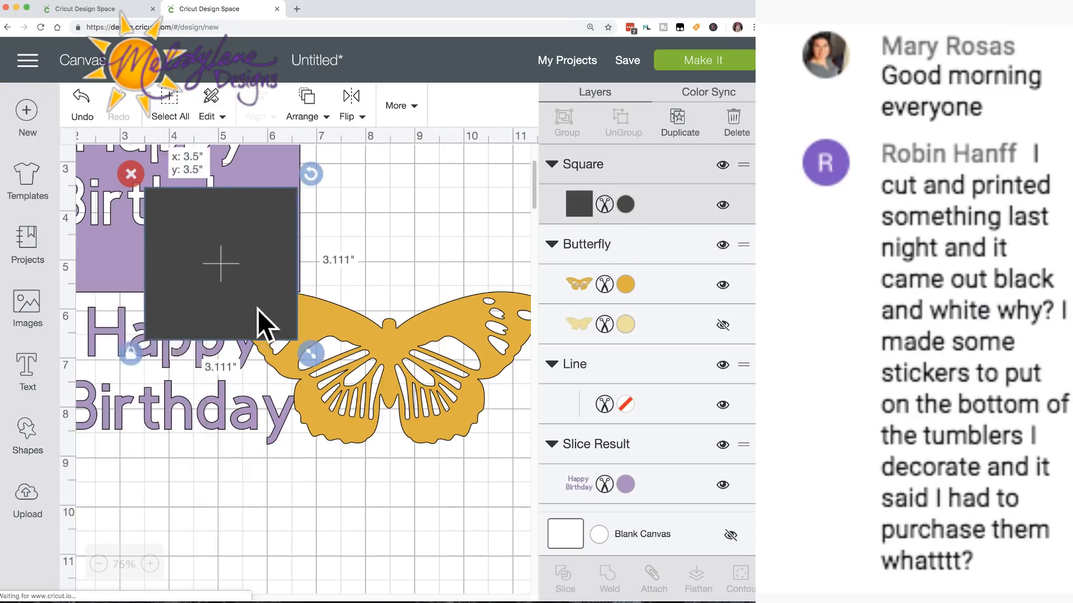
drag(263, 323, 334, 392)
scroll(291, 425, right, 5)
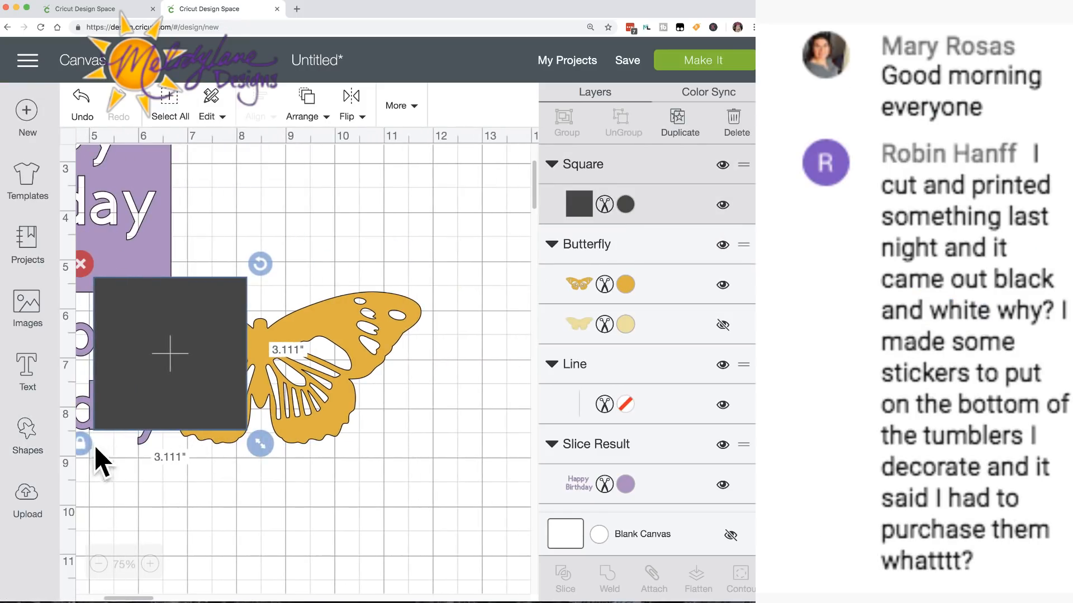
scroll(180, 461, left, 2)
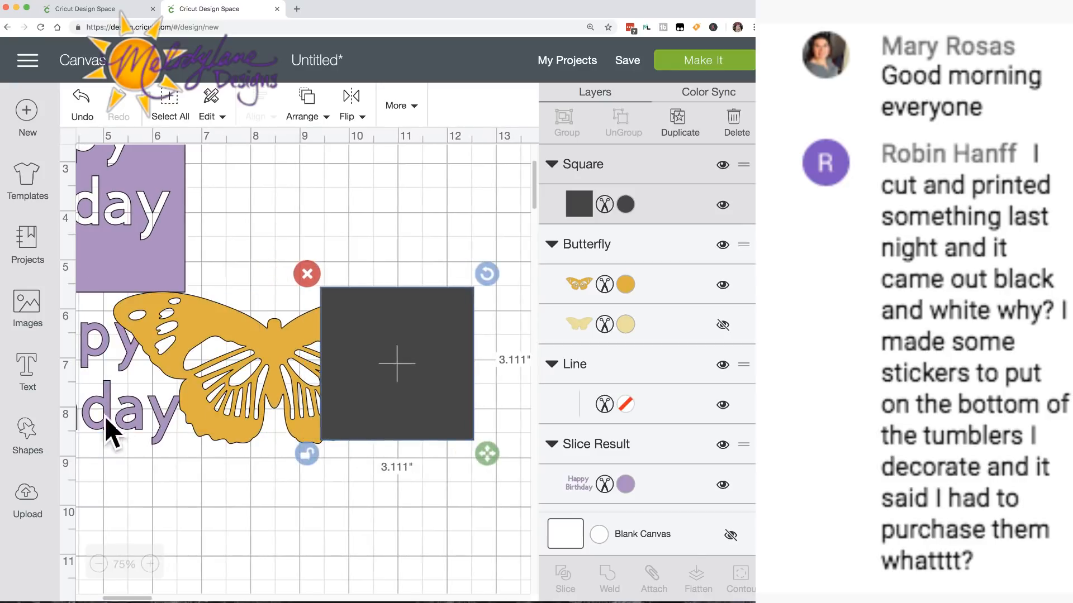
Move the lower purple lettering up beside the purple rectangle and shift the butterfly down into the cleared space.
drag(109, 433, 384, 173)
click(252, 388)
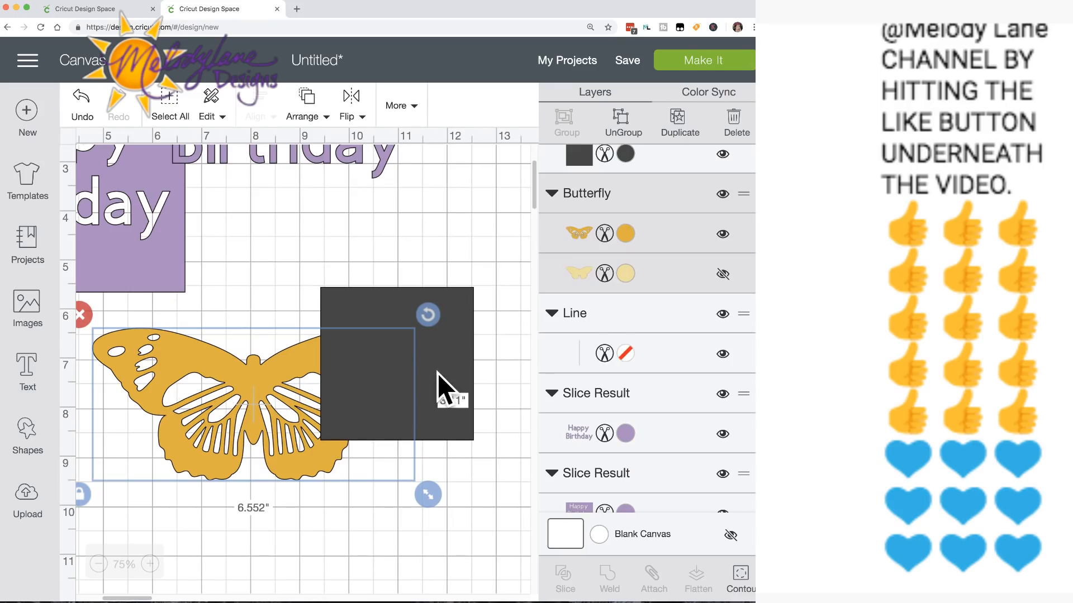
Move the dark square over the butterfly and stretch it into a rectangle of about 7.76" × 3.78" covering the whole image.
click(453, 370)
drag(452, 370, 213, 397)
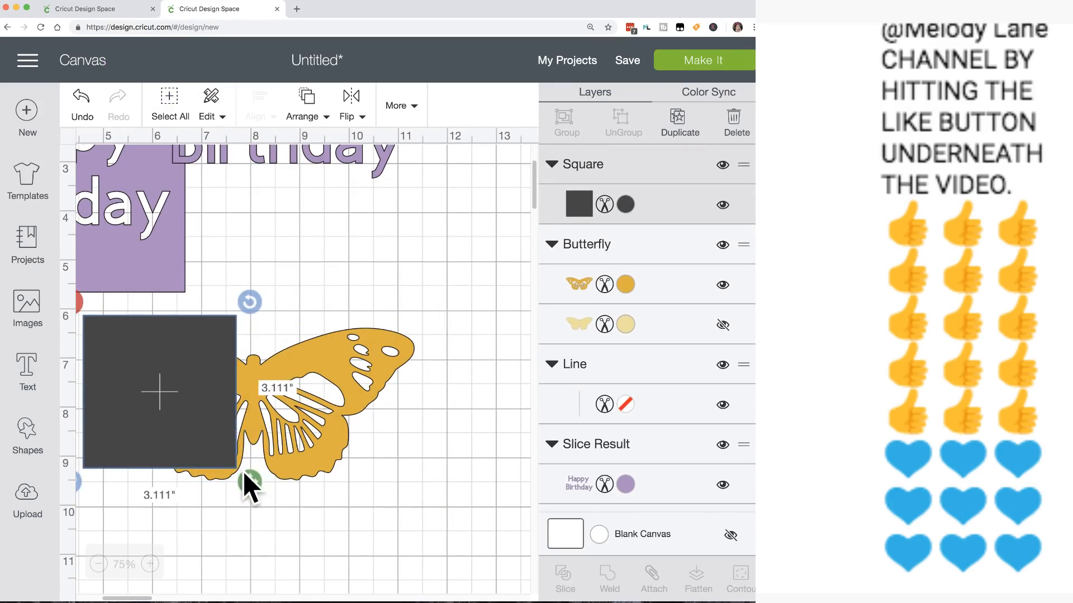
drag(244, 474, 480, 514)
Select the dark rectangle together with the butterfly and slice them.
click(275, 262)
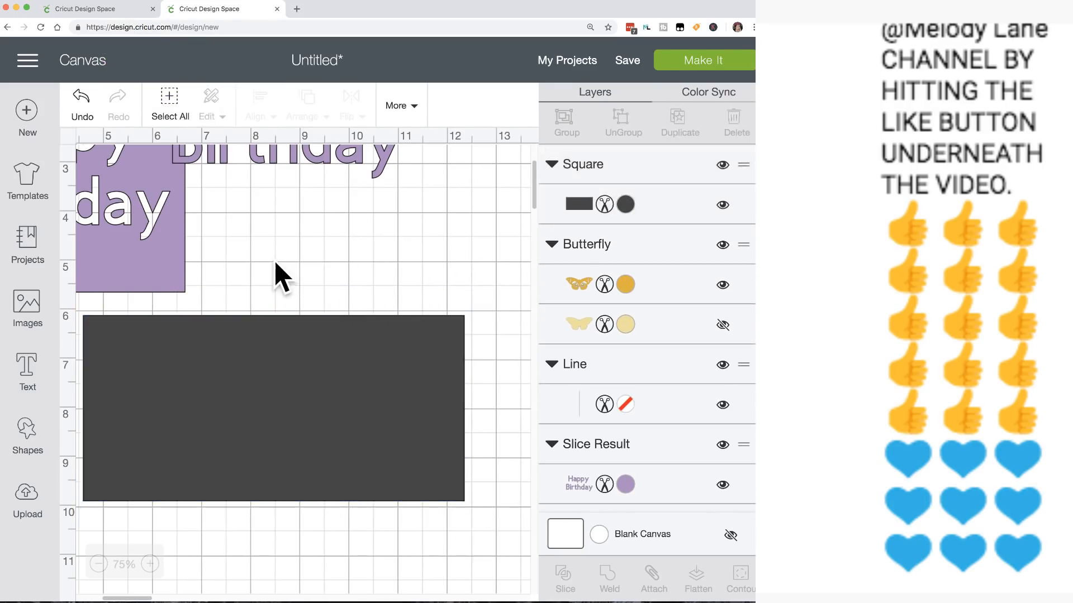
drag(275, 263, 348, 444)
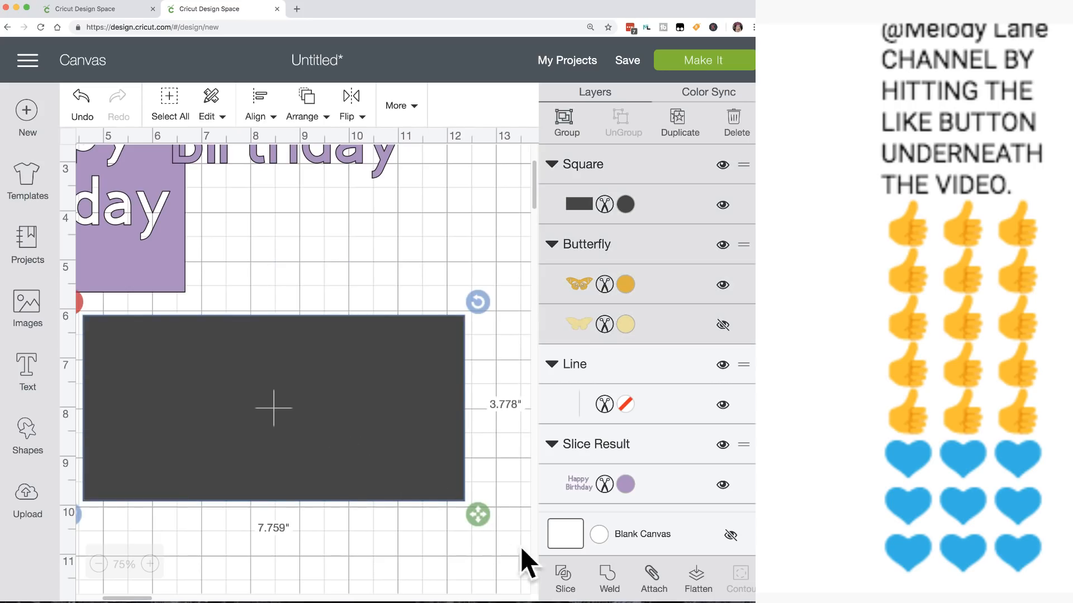
click(565, 578)
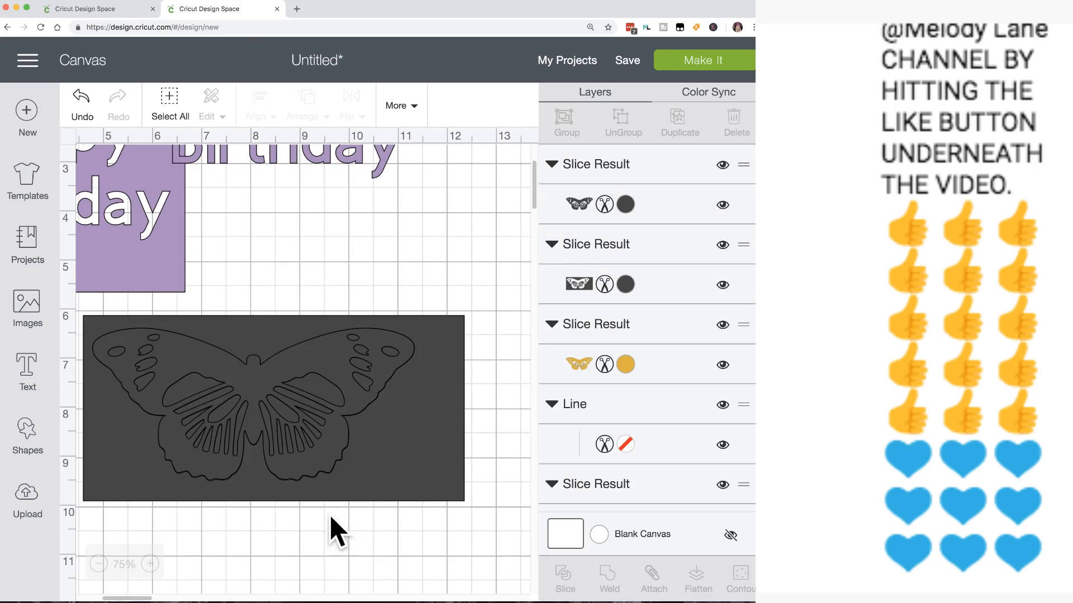
Separate the slice results, moving the butterfly pieces up and the rectangle with the butterfly cutout far to the right.
drag(269, 378, 388, 182)
drag(300, 365, 296, 450)
drag(330, 403, 399, 346)
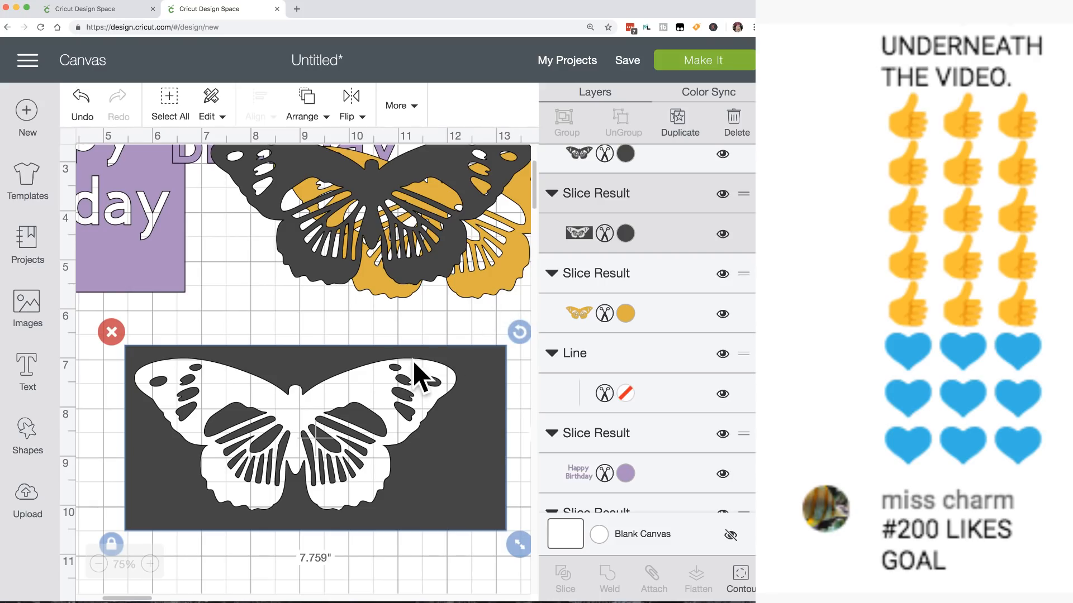
drag(301, 360, 494, 366)
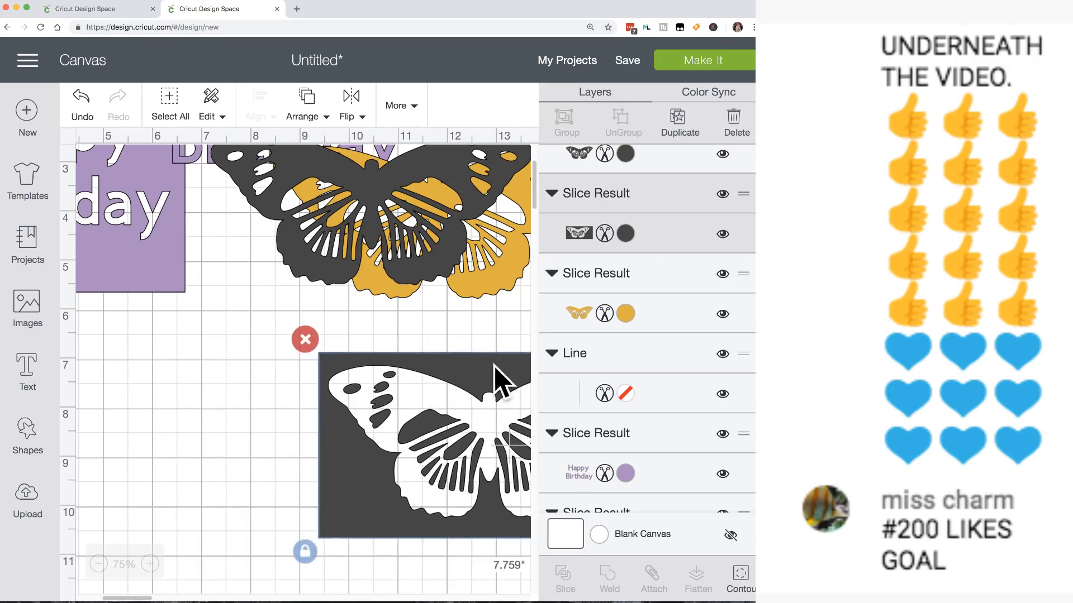
drag(333, 455, 519, 413)
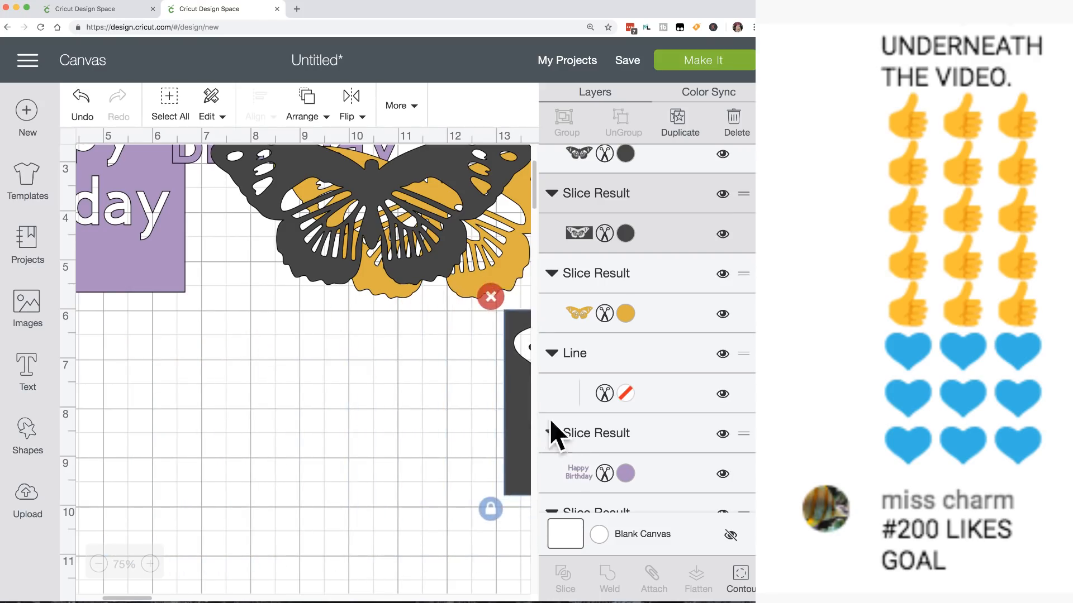
Delete the dark butterfly piece and move the yellow butterfly down into the empty area below the lettering.
drag(497, 243, 446, 360)
click(137, 225)
drag(364, 203, 229, 396)
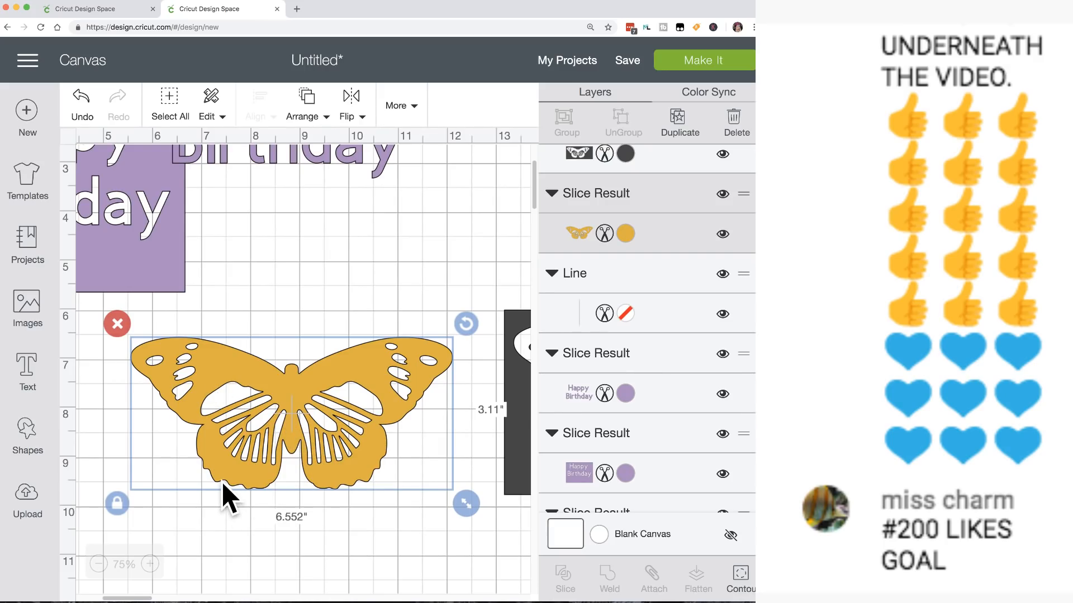
Insert a square, shrink it to a thin bar of about 2.32" × 0.11", and angle it diagonally above the yellow butterfly.
click(25, 436)
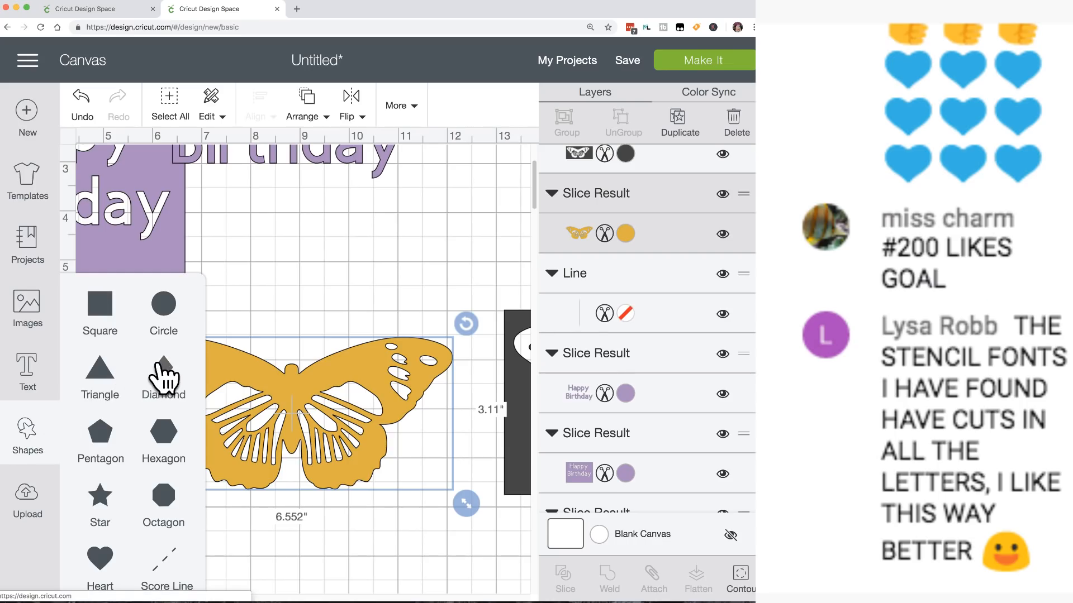
click(108, 318)
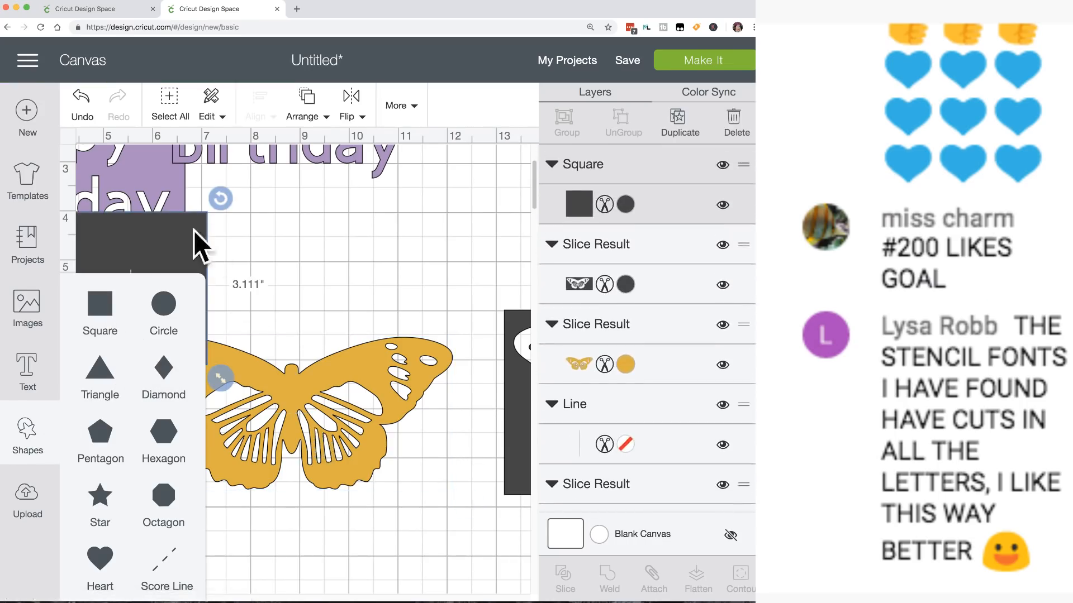
drag(194, 230, 329, 326)
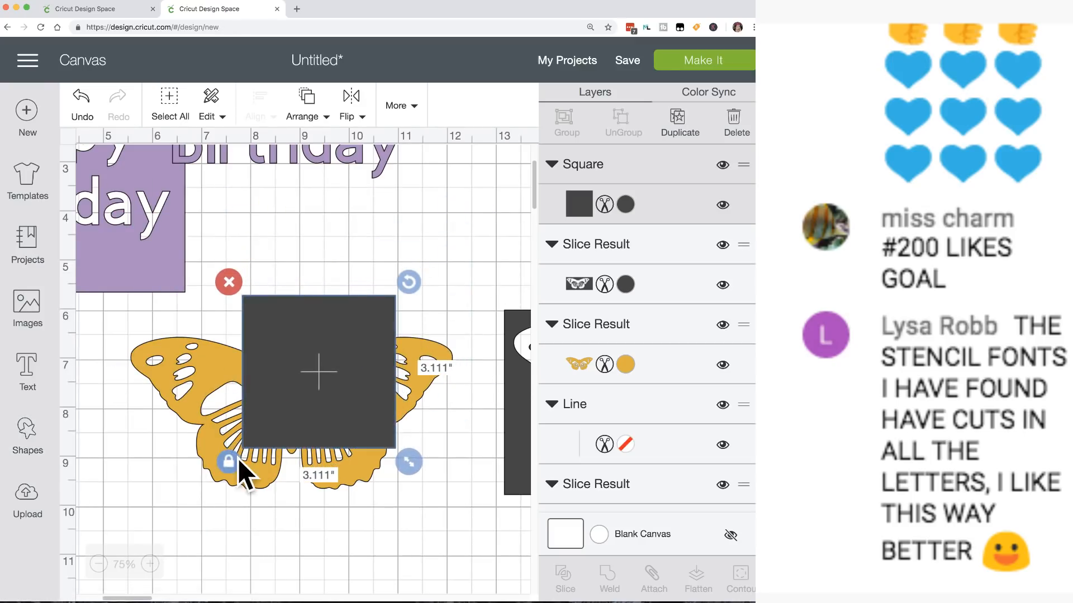
drag(409, 461, 375, 320)
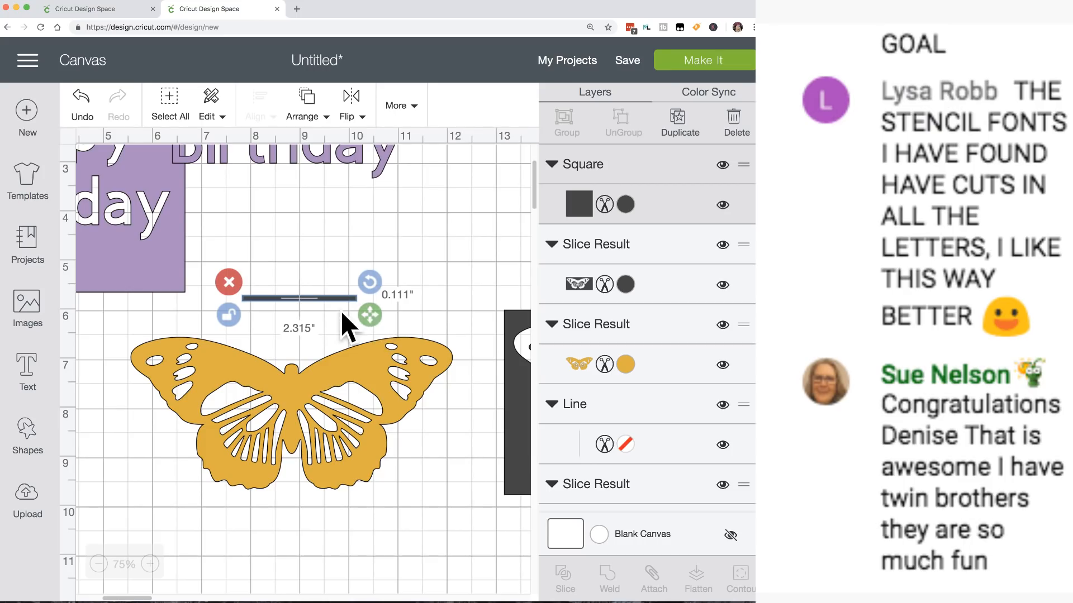
drag(328, 299, 349, 355)
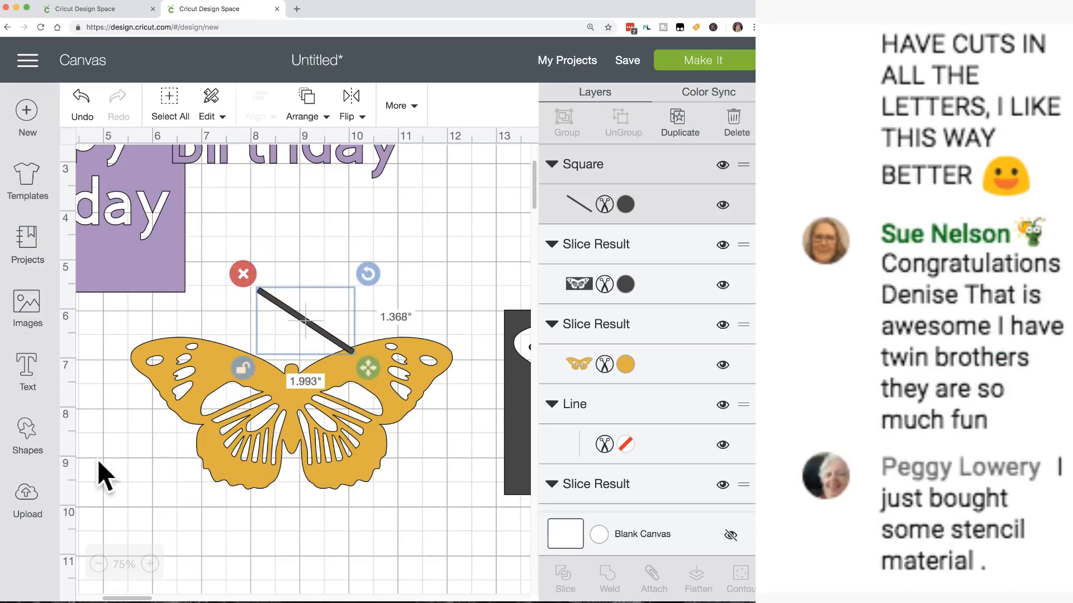
Insert a circle and place it below the purple rectangle, beside the yellow butterfly.
click(30, 433)
click(168, 316)
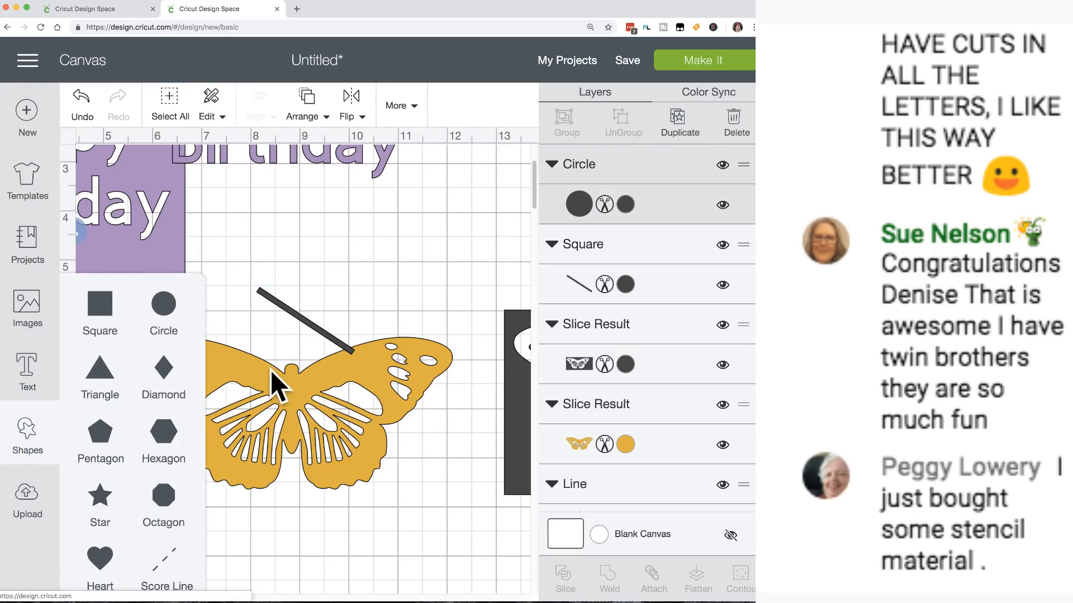
scroll(276, 370, left, 5)
drag(234, 218, 291, 423)
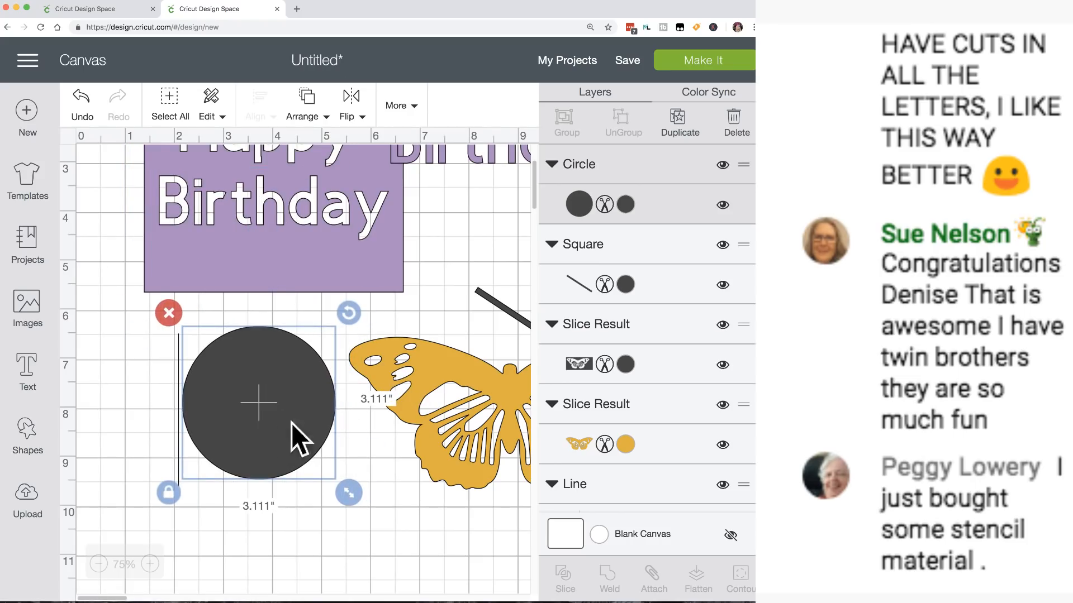
Duplicate the circle, enlarge the copy to about 3.33", and offset it slightly over the original circle.
click(678, 125)
drag(297, 430, 280, 407)
drag(356, 490, 384, 515)
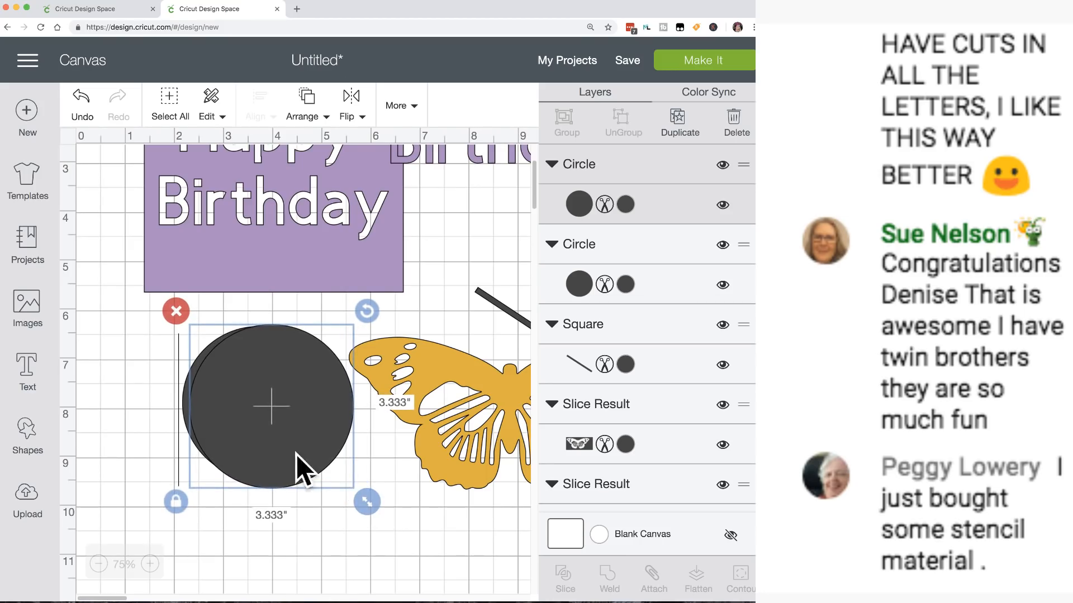
drag(284, 450, 282, 447)
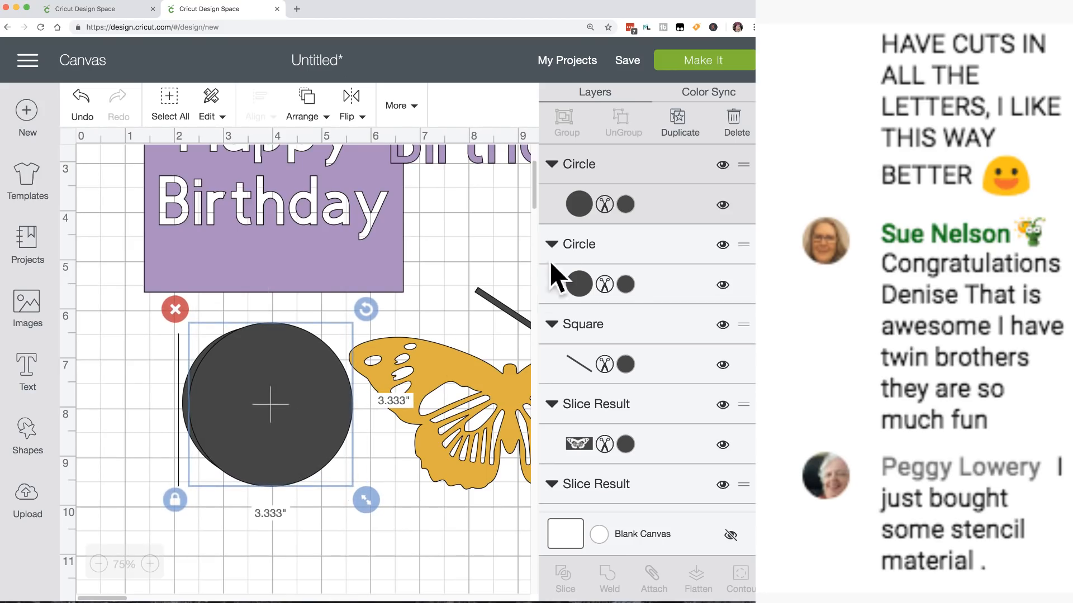
Recolor the original circle with the butterfly's yellow (#E7B01D) and nudge the dark circle over it so a thin crescent remains.
click(625, 285)
click(504, 239)
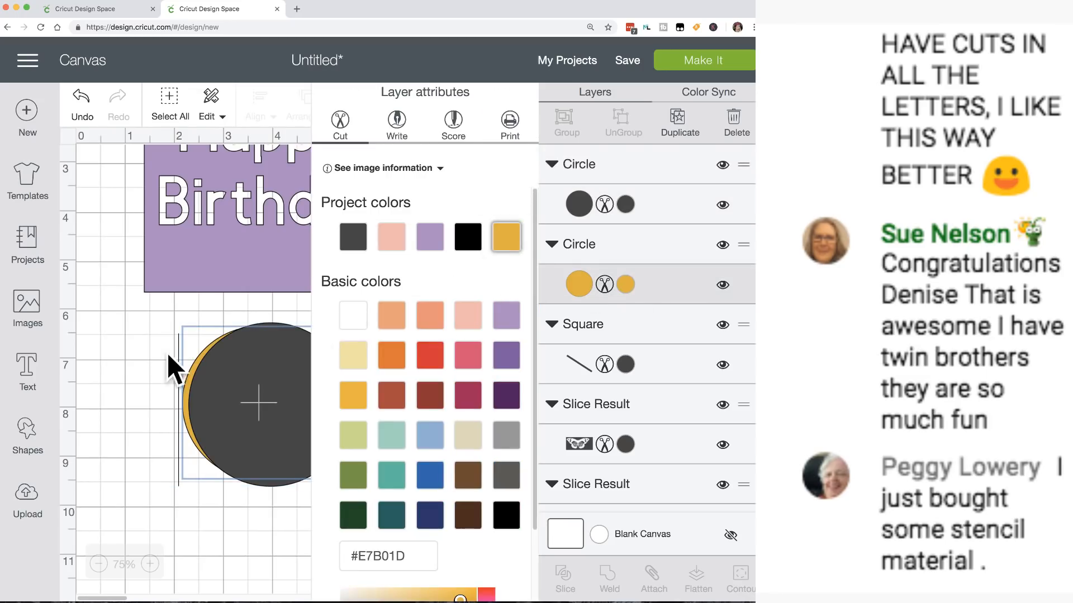
click(150, 368)
mouse_move(212, 391)
mouse_down()
mouse_move(390, 411)
mouse_move(222, 383)
mouse_up()
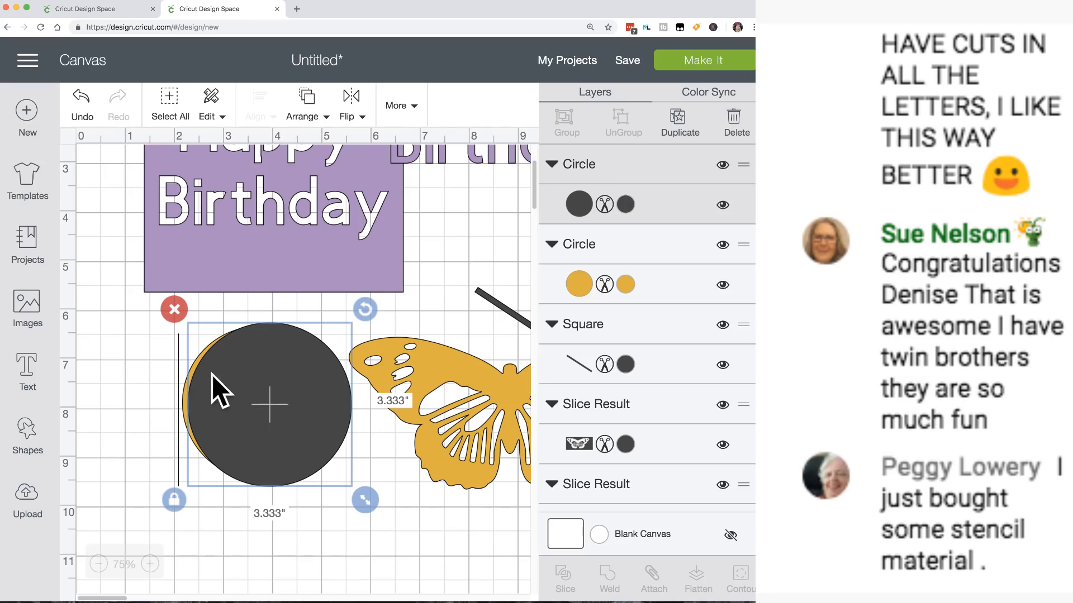
Slice the two overlapping circles and move the leftover pieces down, leaving the thin yellow crescent on its own.
drag(282, 535, 209, 392)
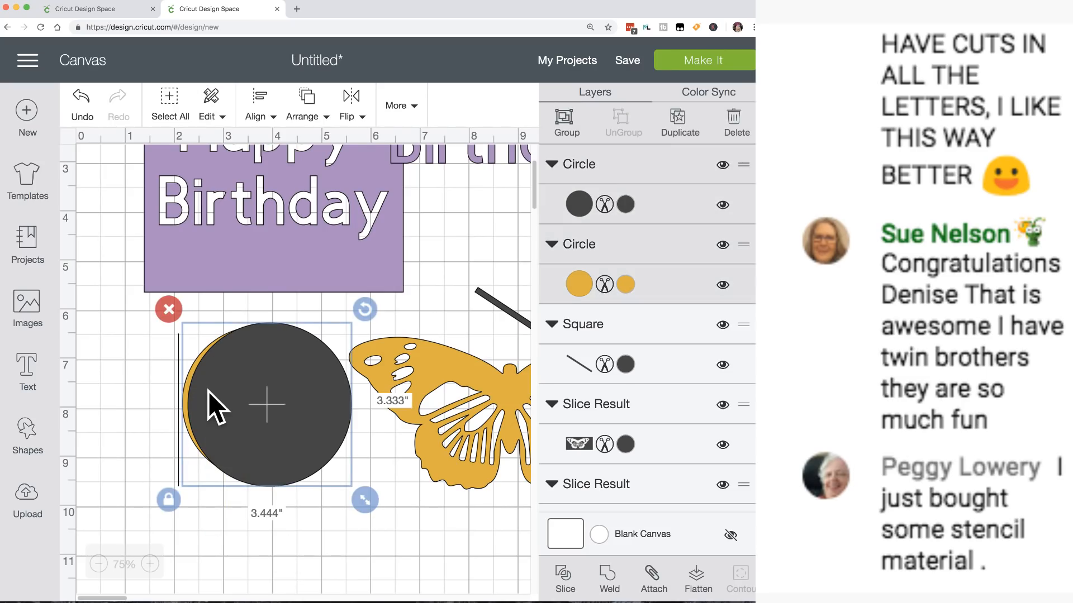
click(565, 583)
drag(311, 415, 410, 515)
drag(262, 353, 358, 491)
drag(199, 360, 305, 374)
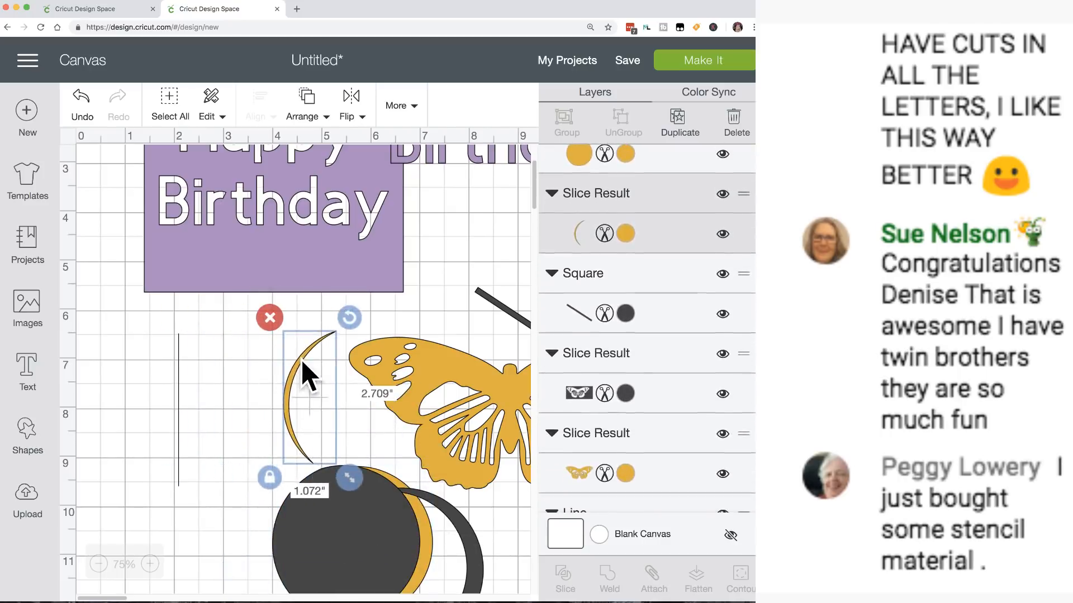
Recolor the thin crescent purple and move it onto the yellow butterfly.
scroll(304, 376, right, 5)
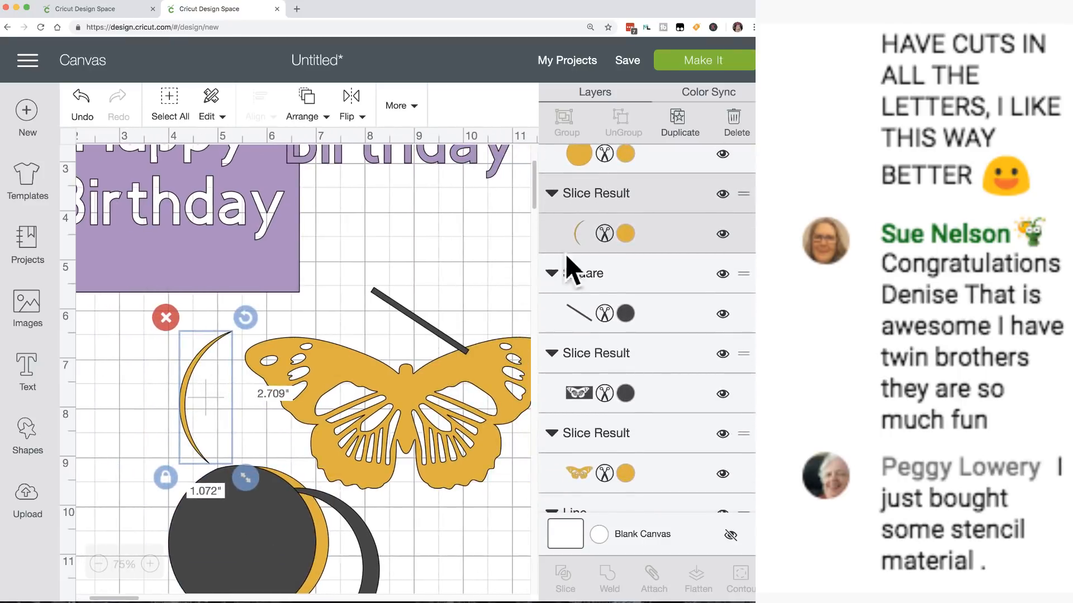
click(625, 231)
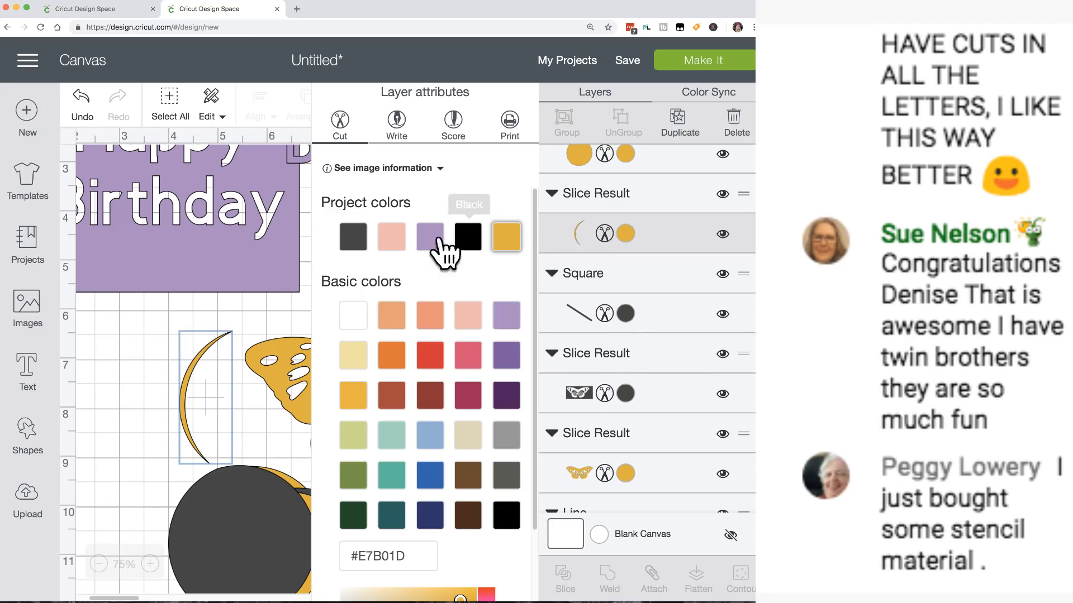
click(430, 239)
drag(190, 433, 325, 412)
Turn off the canvas gridlines.
click(66, 137)
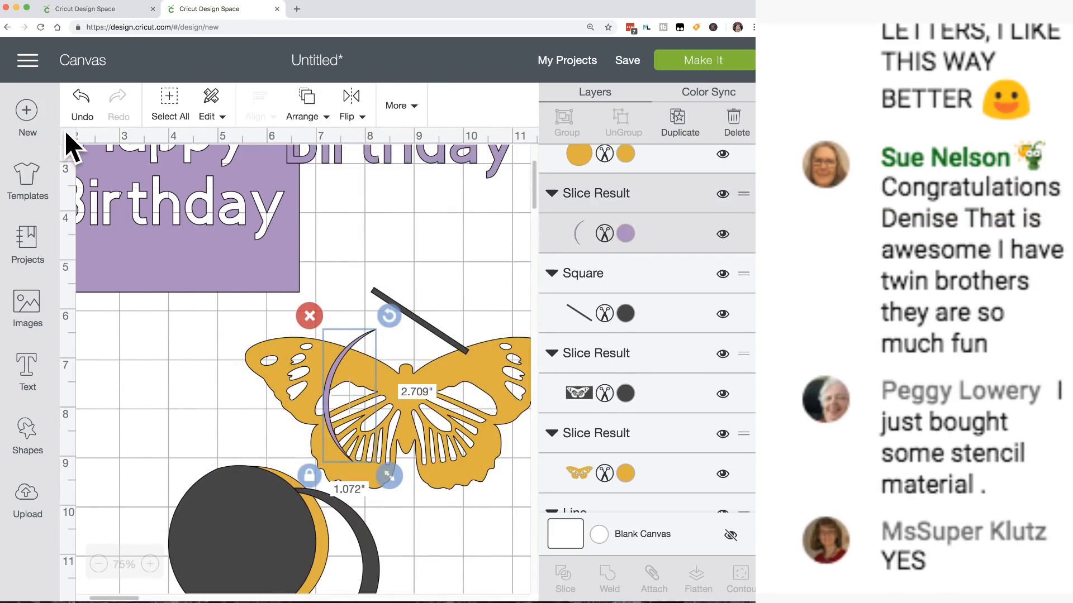
click(66, 138)
Rotate the purple crescent into an upward-opening arc across the butterfly's lower wings and enlarge it to about 3.08" wide.
scroll(295, 359, right, 1)
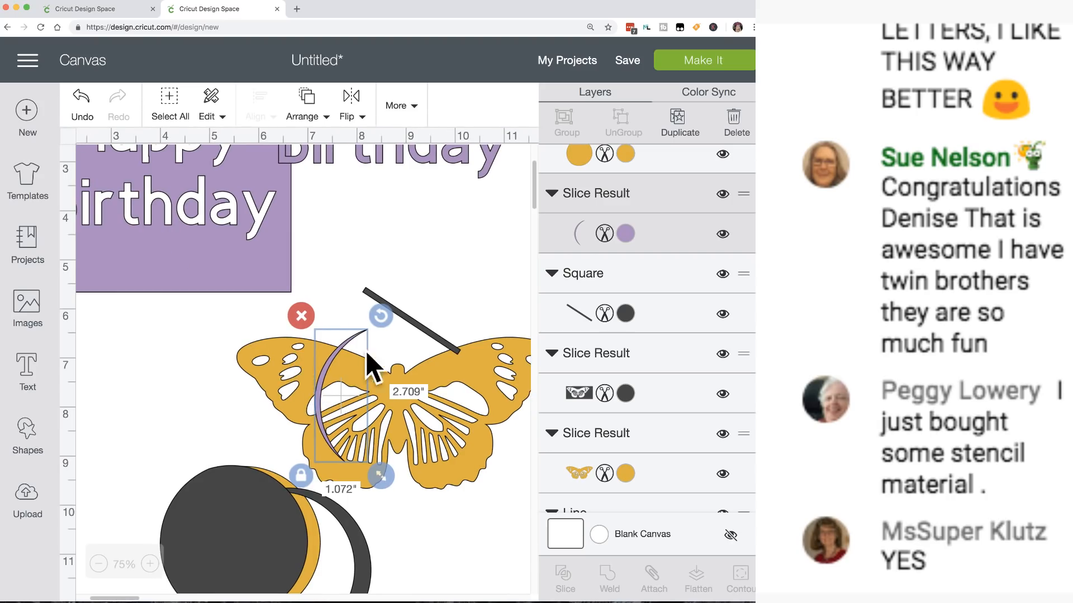
drag(382, 316, 289, 321)
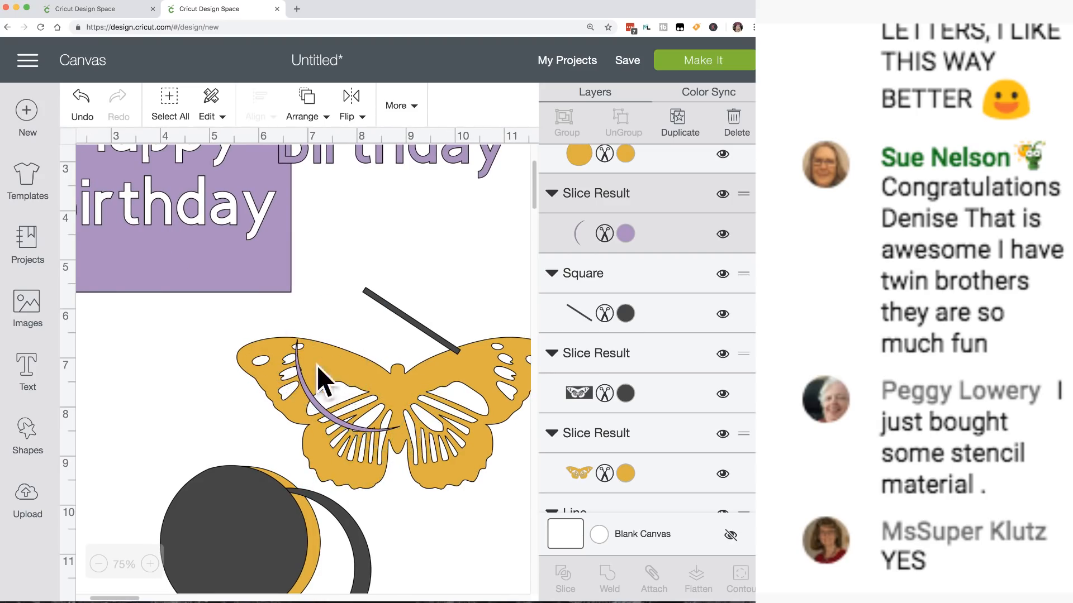
drag(344, 425, 397, 456)
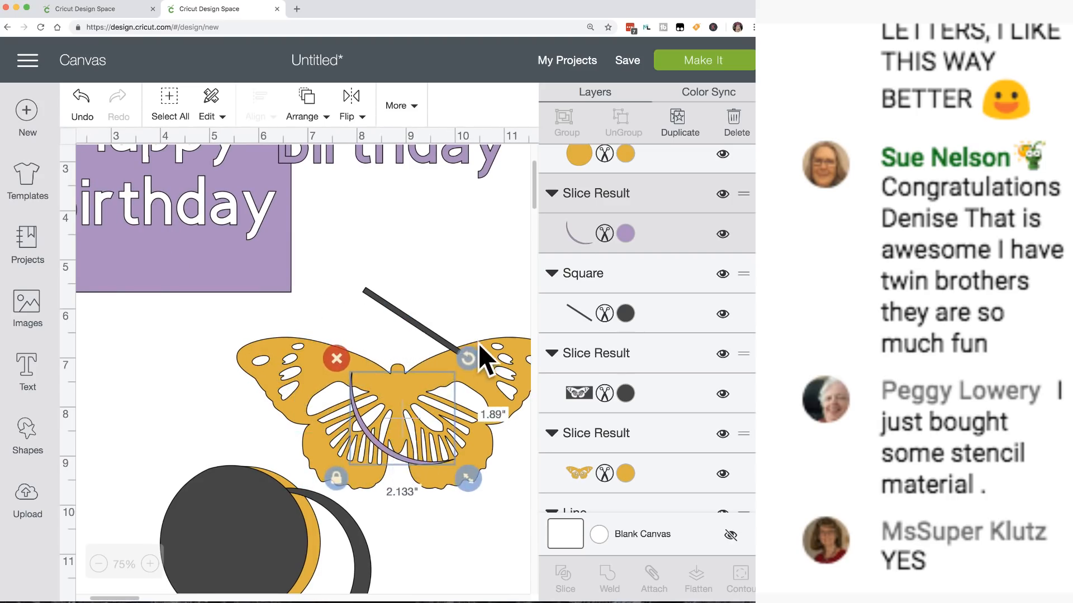
drag(467, 358, 415, 334)
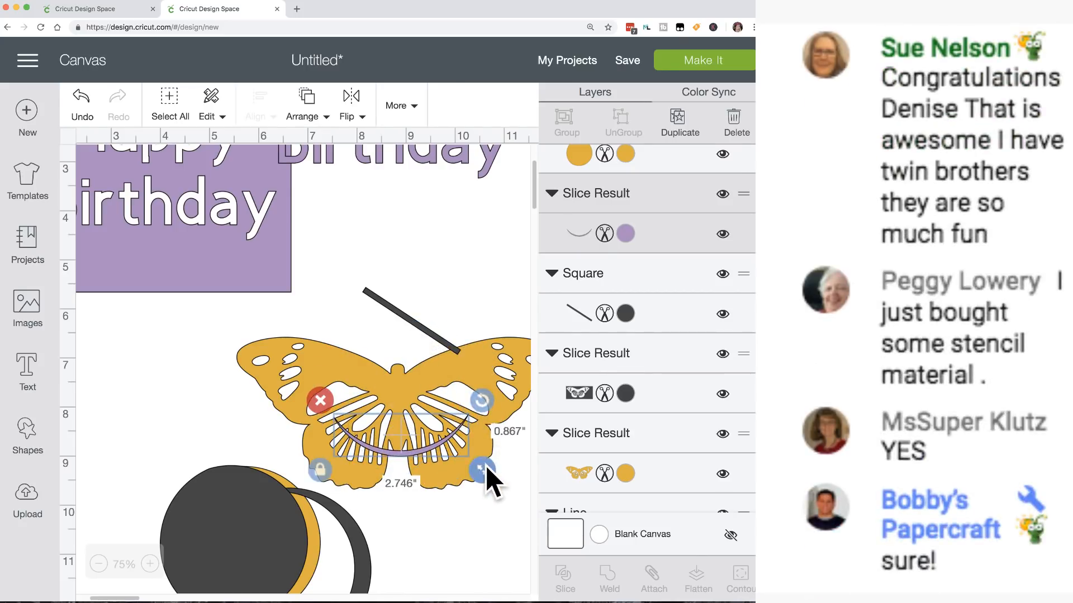
drag(491, 474, 506, 478)
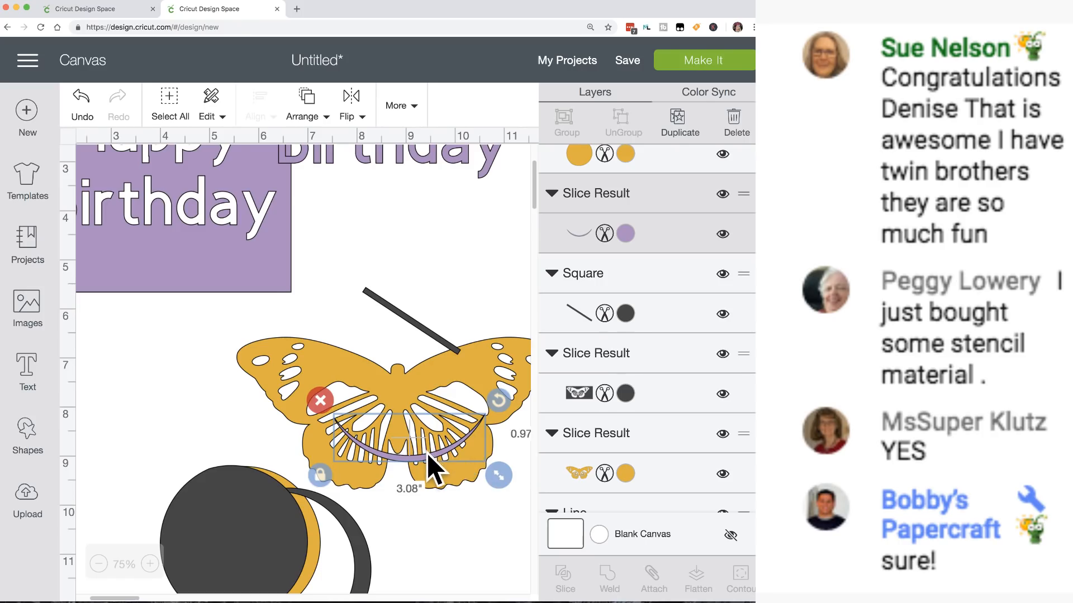
Enlarge the purple crescent to about 3.17" wide and center it across the butterfly's lower wings.
drag(426, 454, 419, 451)
drag(490, 468, 494, 470)
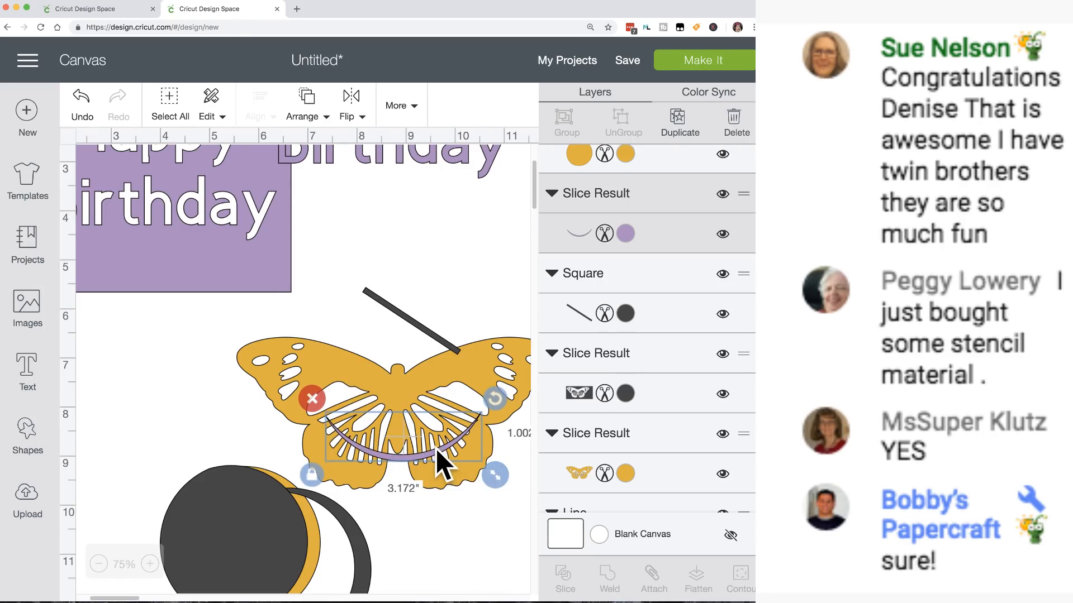
drag(436, 448, 432, 450)
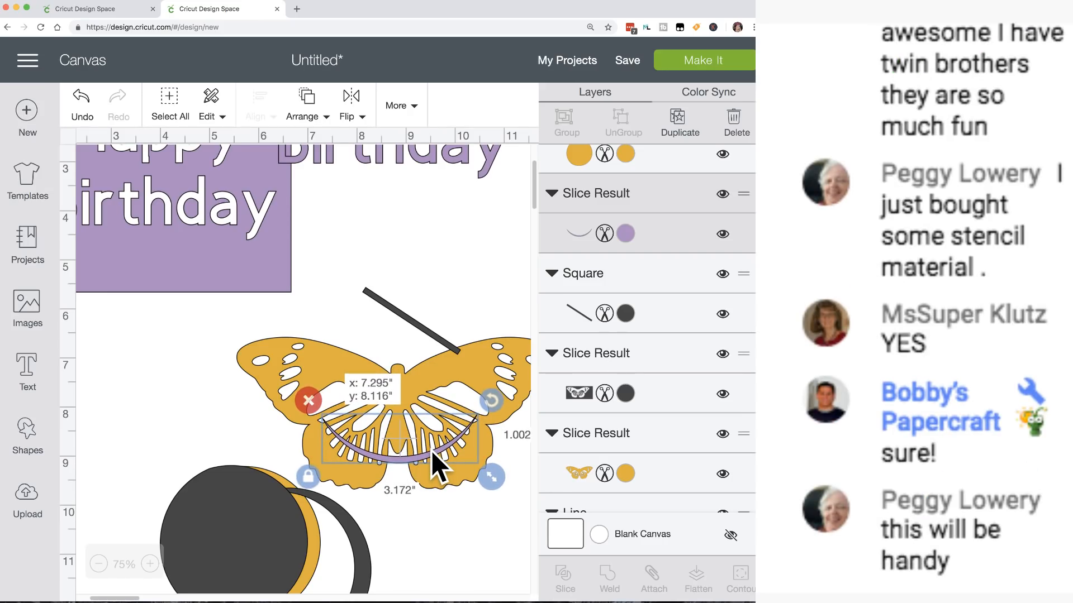
drag(431, 451, 431, 451)
Unlock the purple crescent's proportions, stretch it to about 3.23" by 1.22", and reposition it across the lower wings.
click(313, 478)
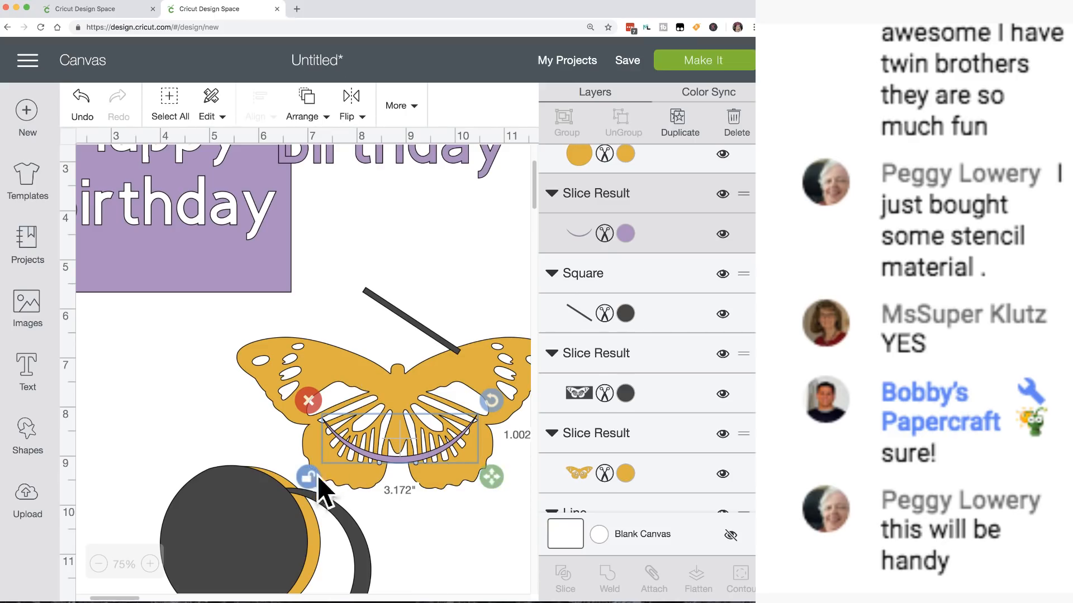
drag(488, 480, 498, 467)
drag(425, 447, 419, 455)
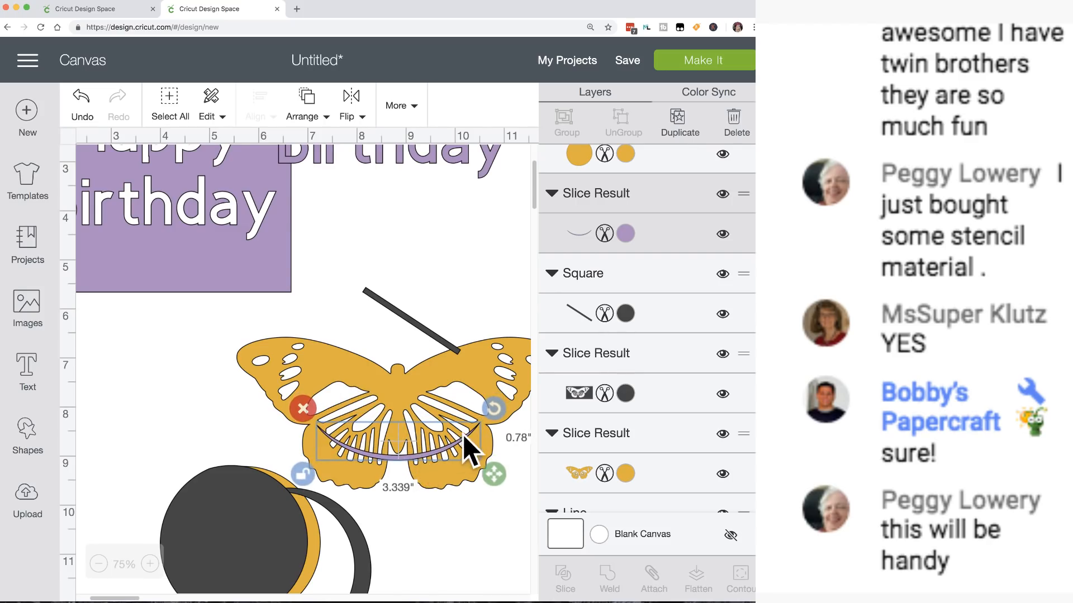
drag(493, 474, 491, 486)
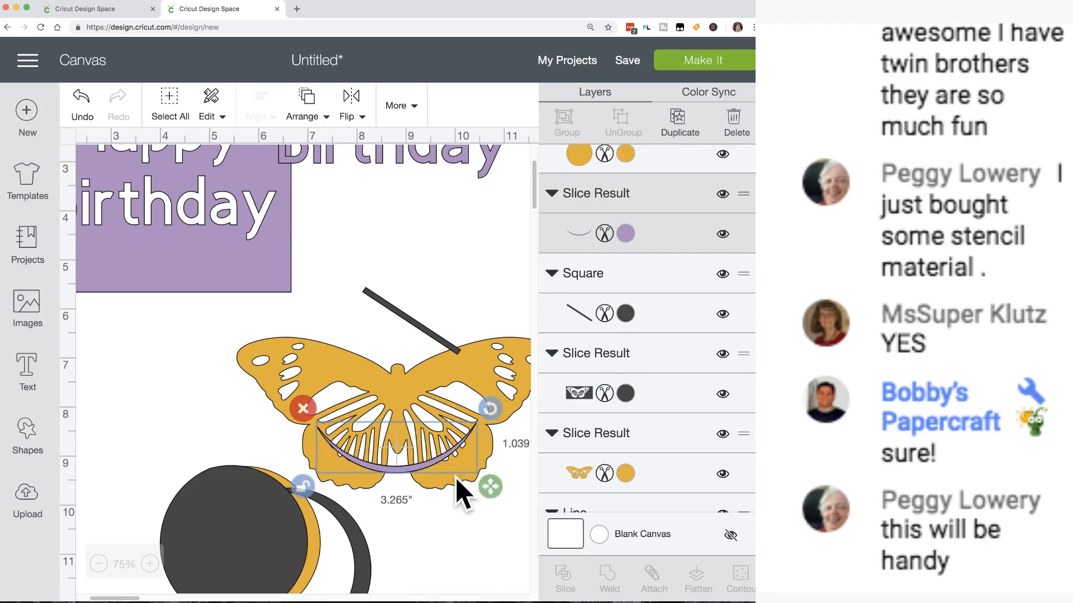
drag(416, 468, 418, 459)
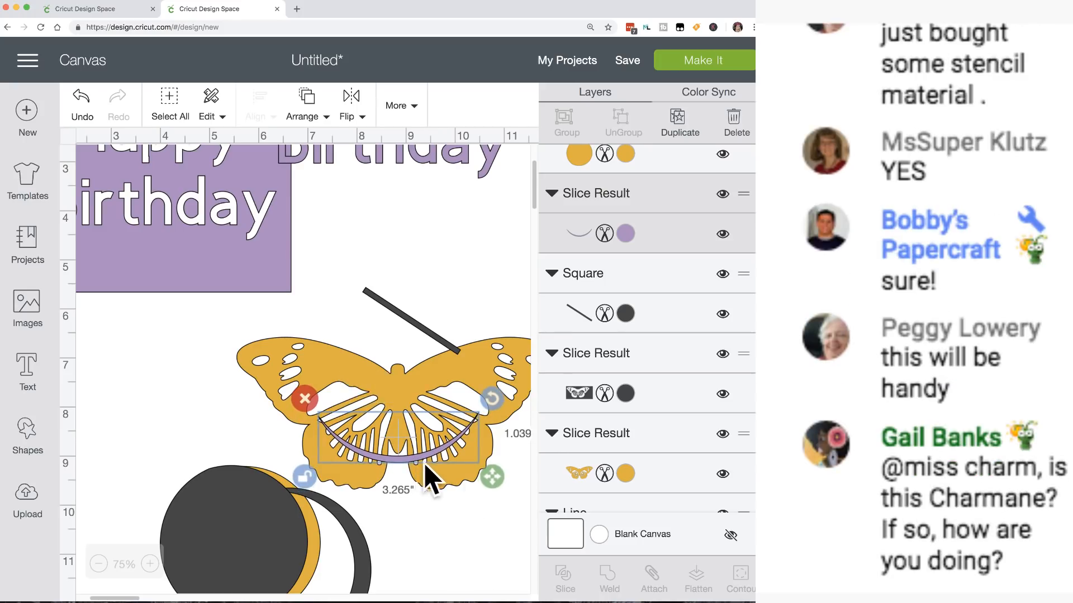
drag(492, 477, 490, 487)
drag(415, 463, 416, 455)
drag(487, 387, 488, 389)
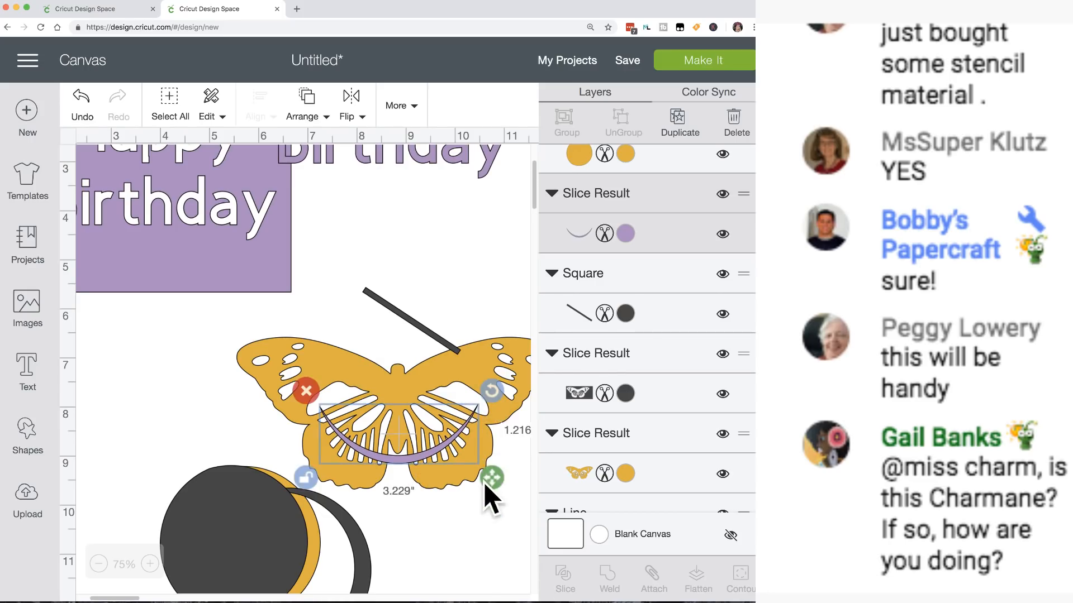
drag(481, 532, 359, 399)
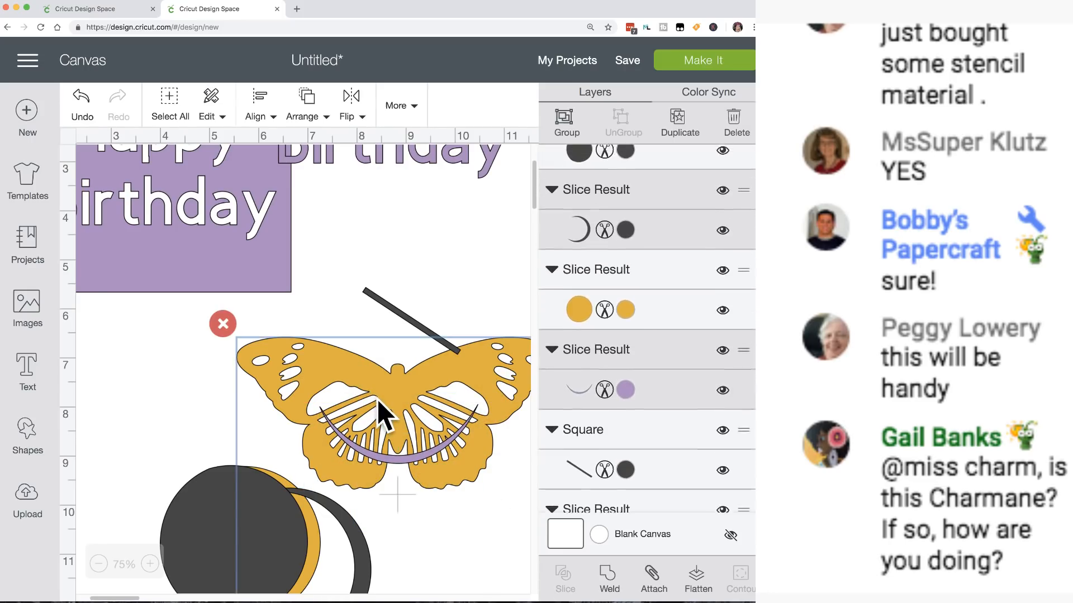
click(314, 304)
drag(280, 314, 390, 463)
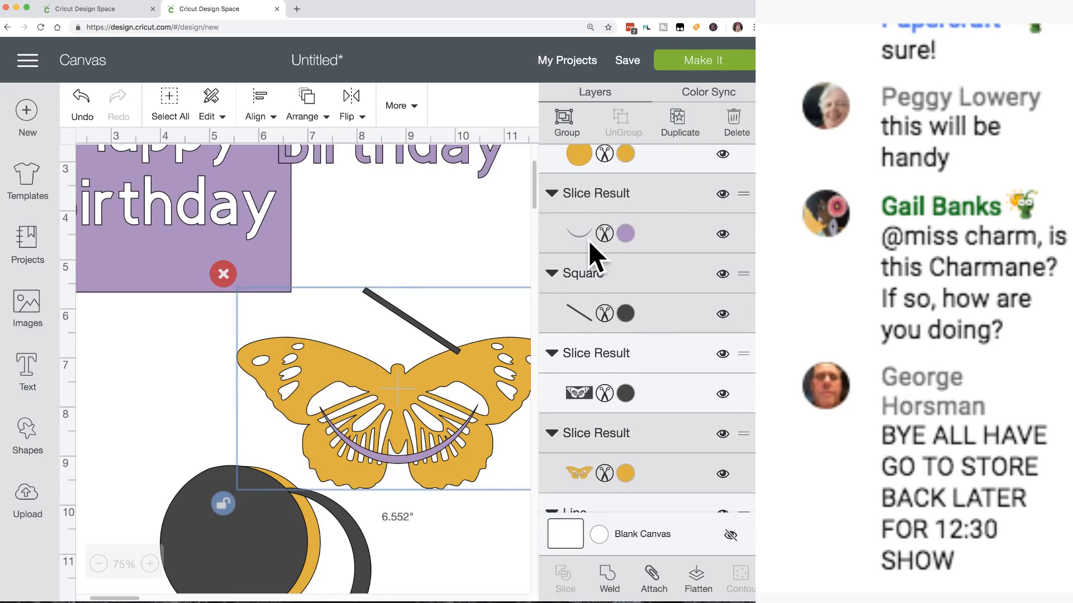
click(252, 408)
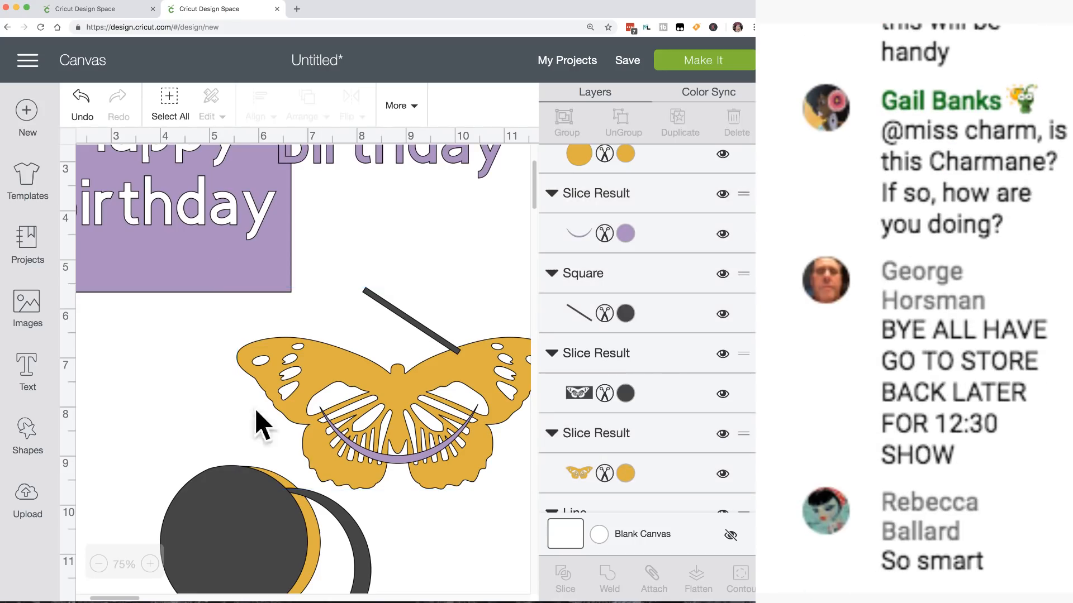
Slice the purple crescent out of the yellow butterfly and move the leftover crescent pieces below it.
click(405, 463)
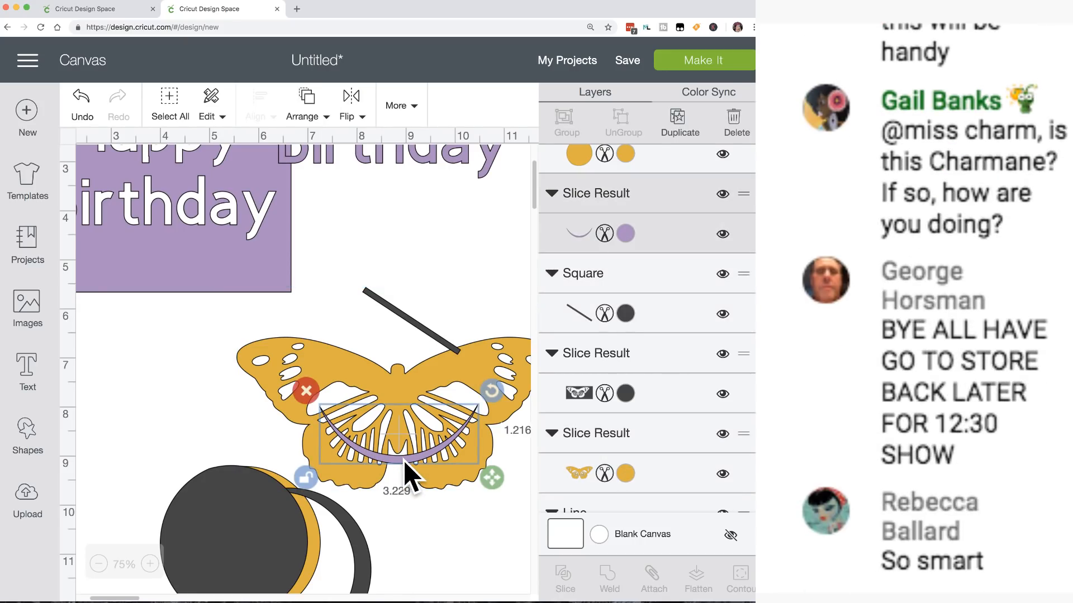
shift+click(349, 370)
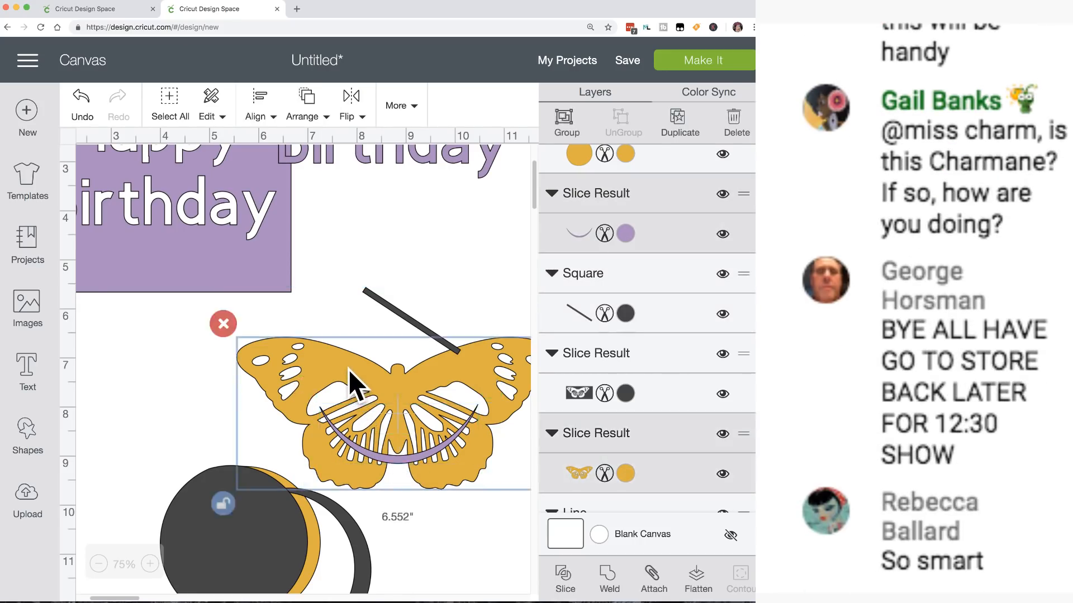
click(565, 581)
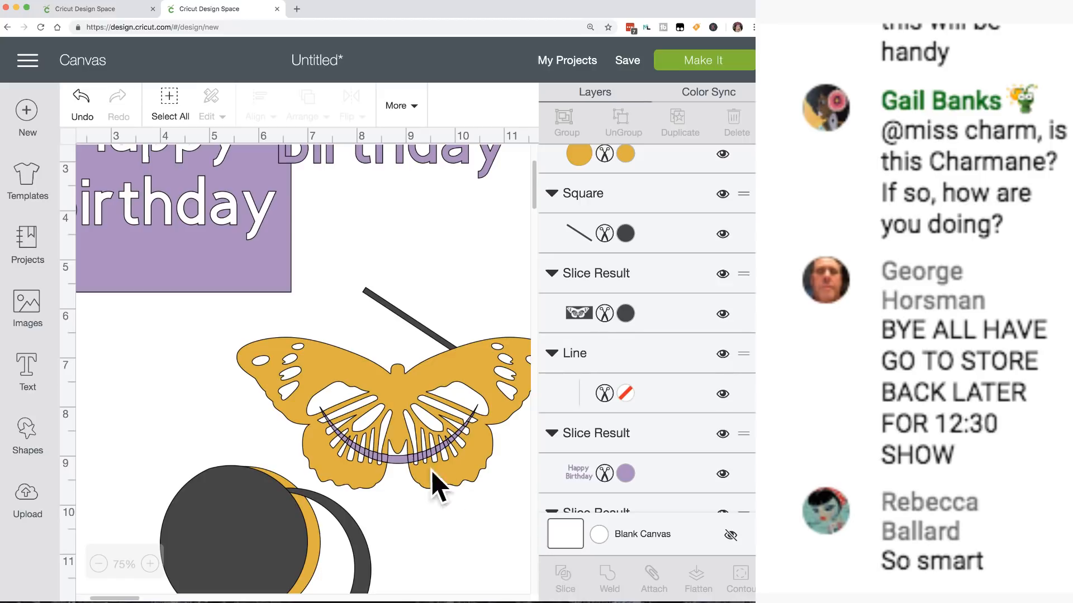
drag(399, 472, 450, 576)
drag(386, 458, 454, 601)
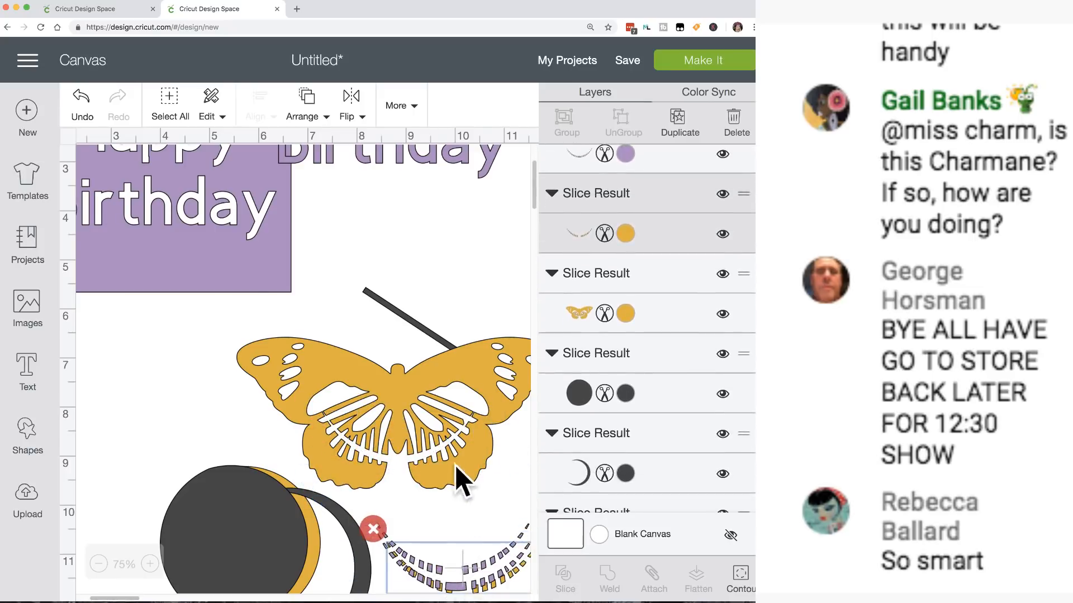
drag(449, 442, 446, 431)
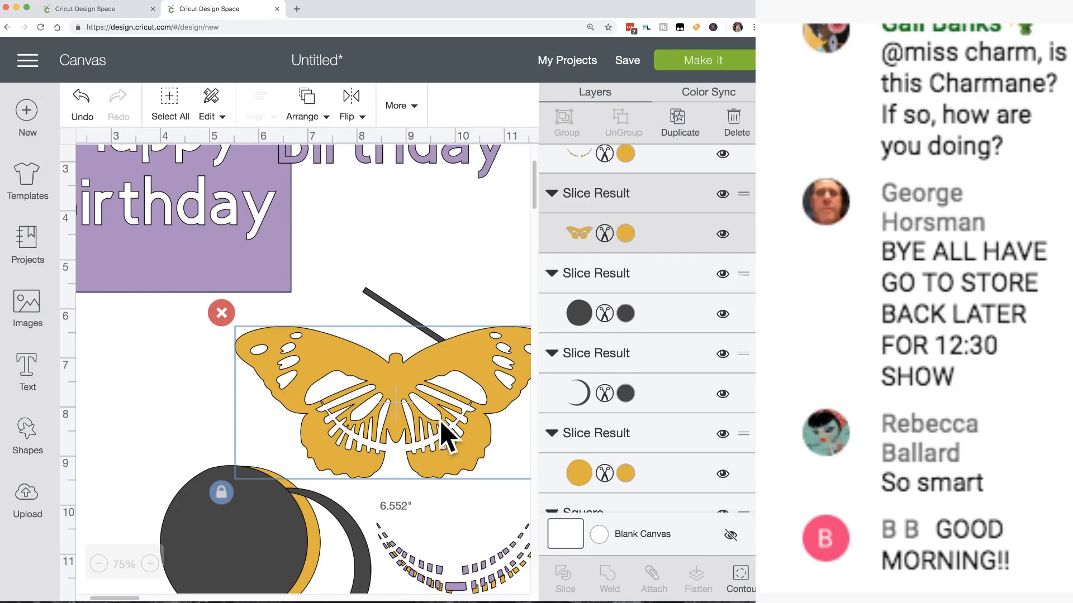
Add a square over the yellow butterfly's left wing and move the thin dark bar up out of the way.
click(28, 431)
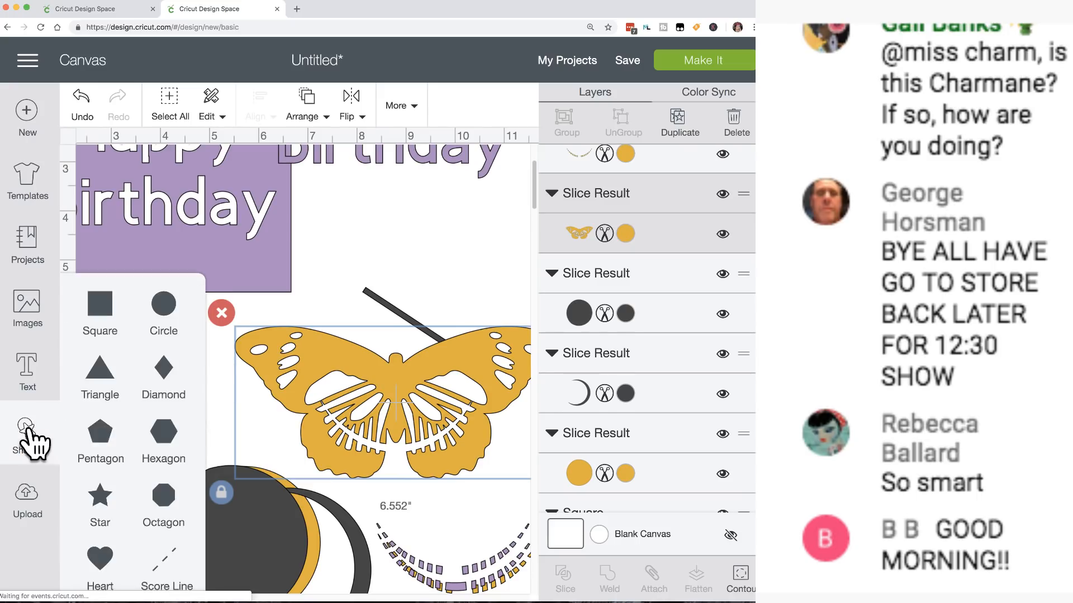
click(103, 306)
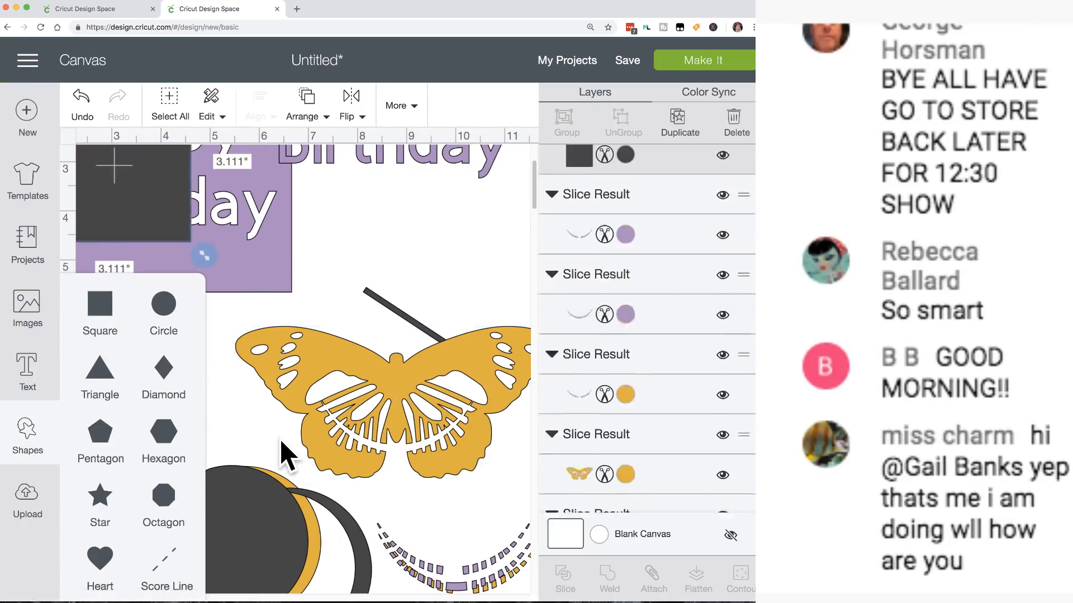
drag(175, 213, 277, 396)
drag(403, 324, 468, 199)
click(213, 407)
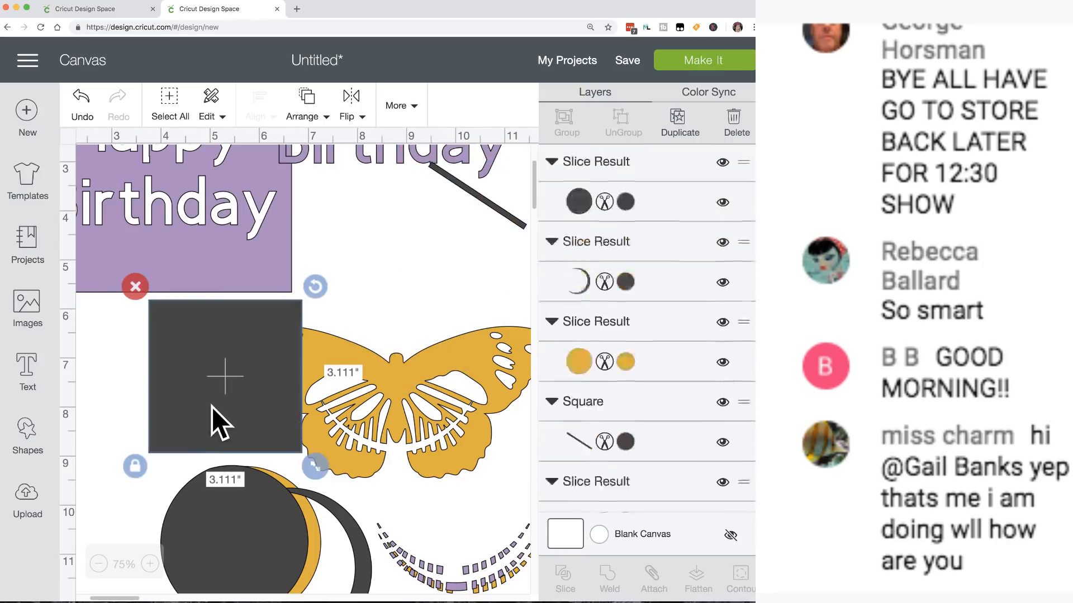
Unlock the square's proportions, move the circles down, and stretch the square into a rectangle covering the whole butterfly.
click(134, 466)
drag(132, 514, 380, 581)
drag(293, 544, 319, 582)
click(220, 447)
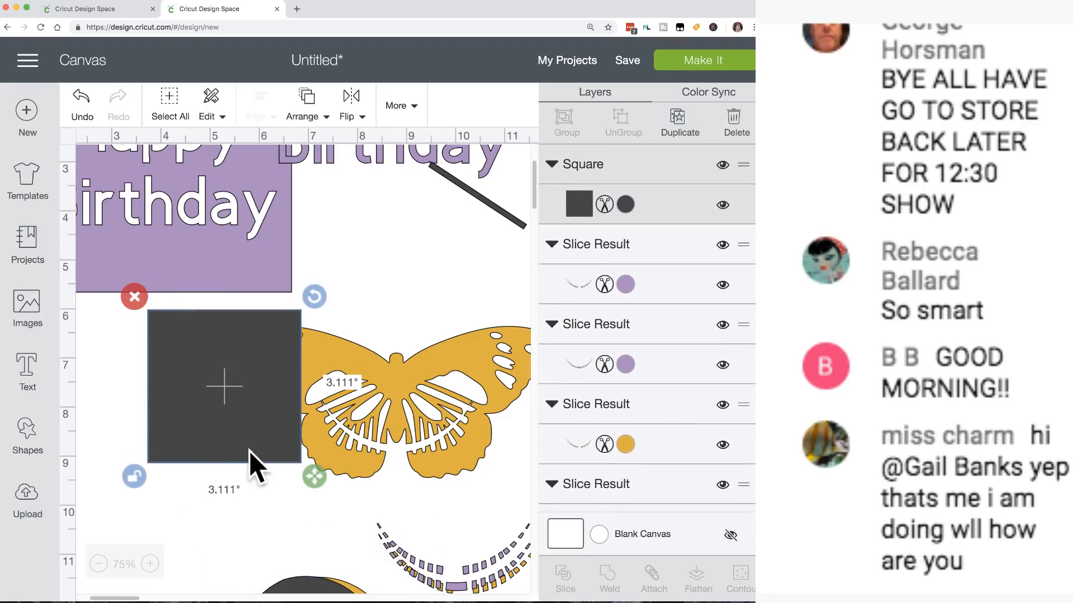
drag(315, 474, 494, 503)
scroll(398, 496, right, 3)
drag(399, 496, 484, 501)
Slice the yellow butterfly out of the dark rectangle and pull the dark butterfly and the rectangle down off it.
click(281, 285)
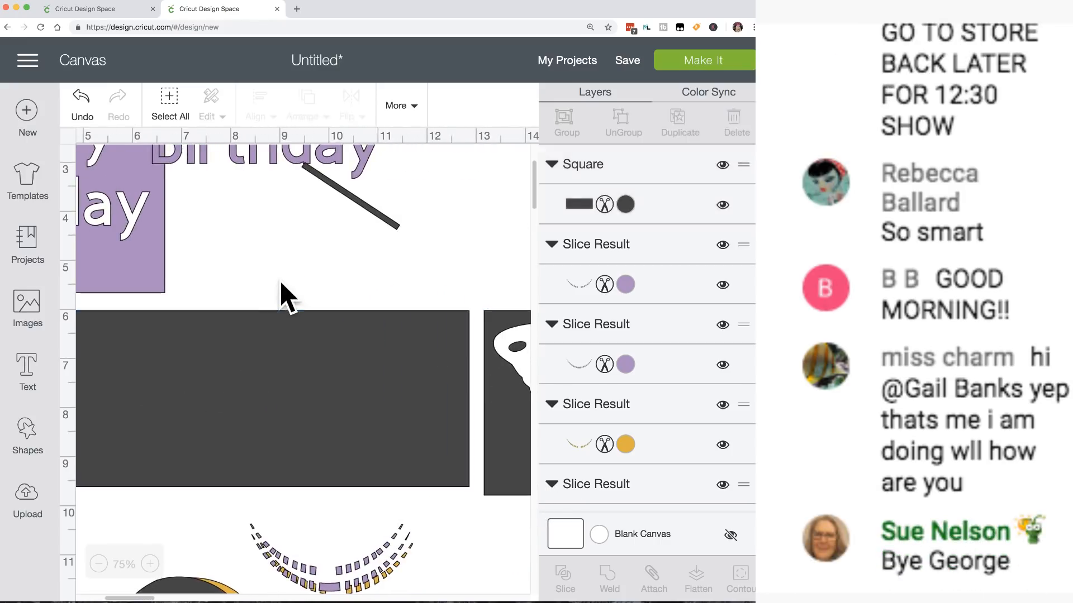
click(565, 578)
drag(281, 281, 384, 568)
click(286, 367)
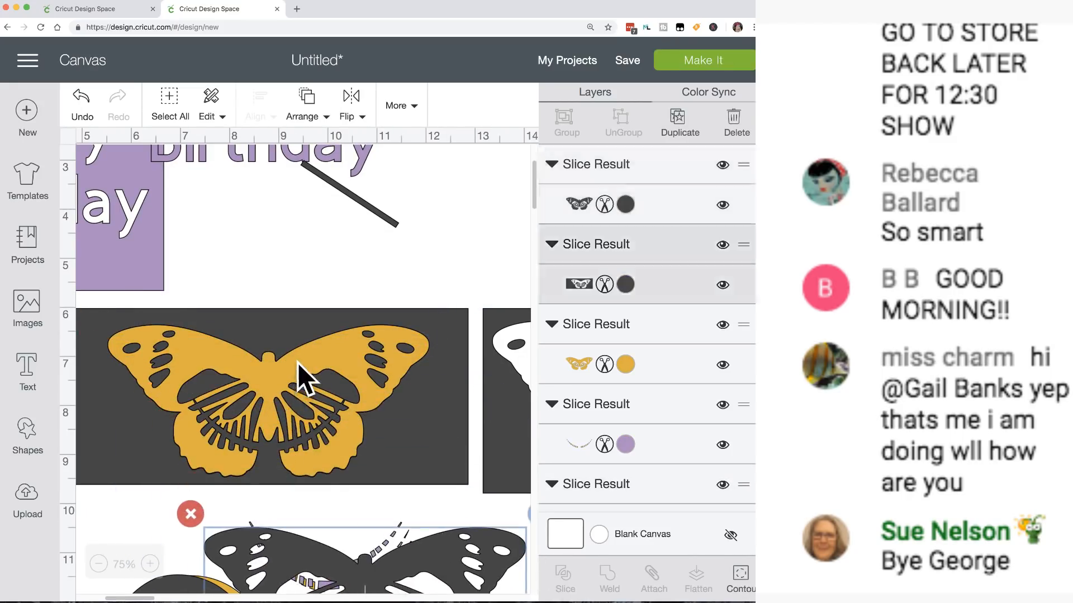
drag(298, 363, 399, 602)
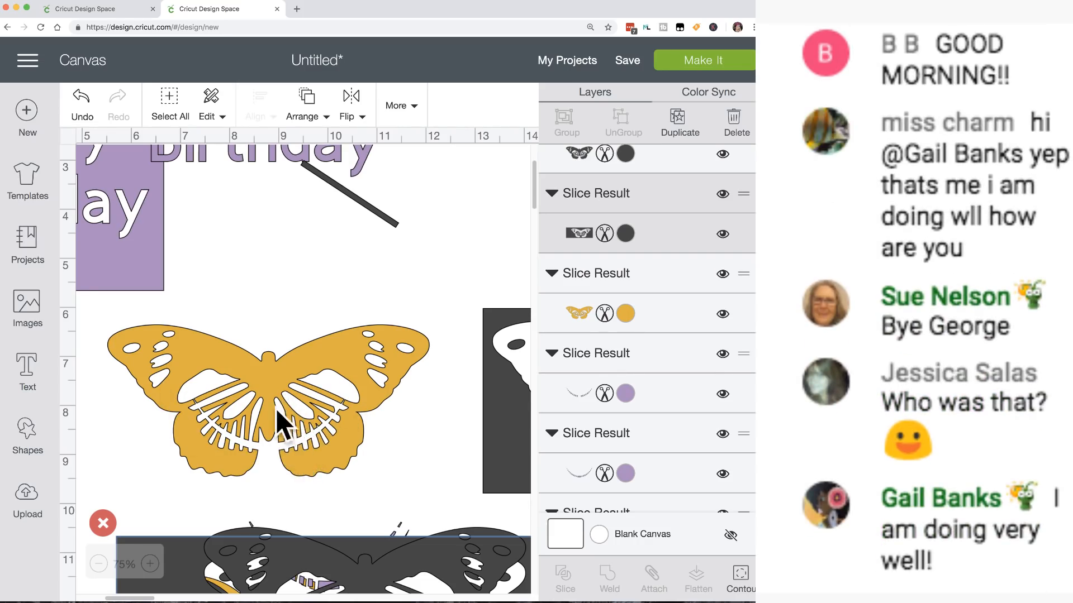
Move the cut-out dark butterfly down to the empty canvas area below the circles.
click(302, 458)
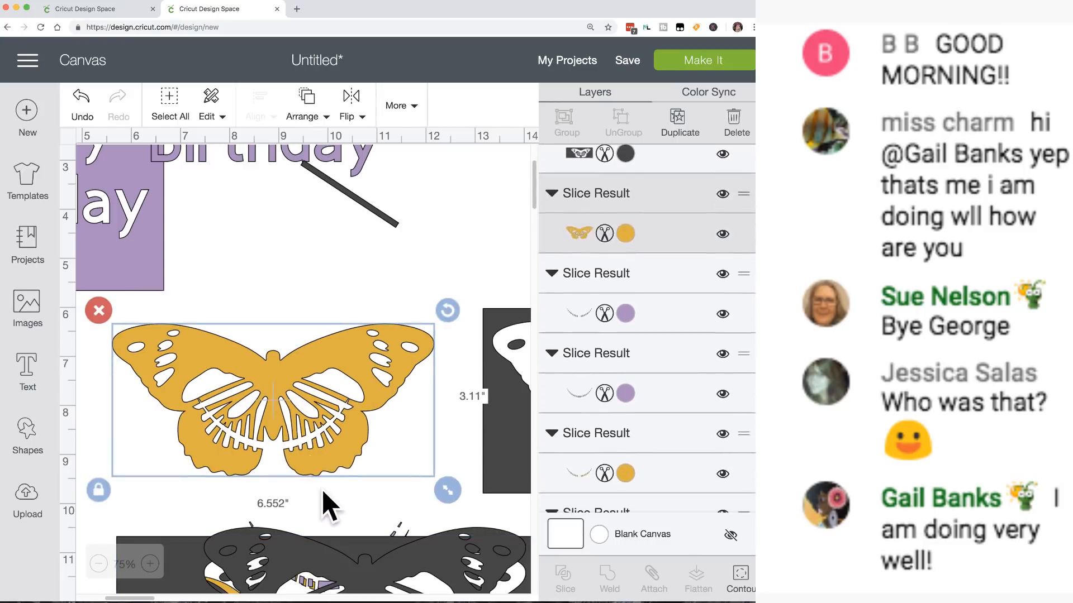
scroll(323, 492, down, 2)
scroll(323, 491, down, 2)
drag(299, 380, 323, 451)
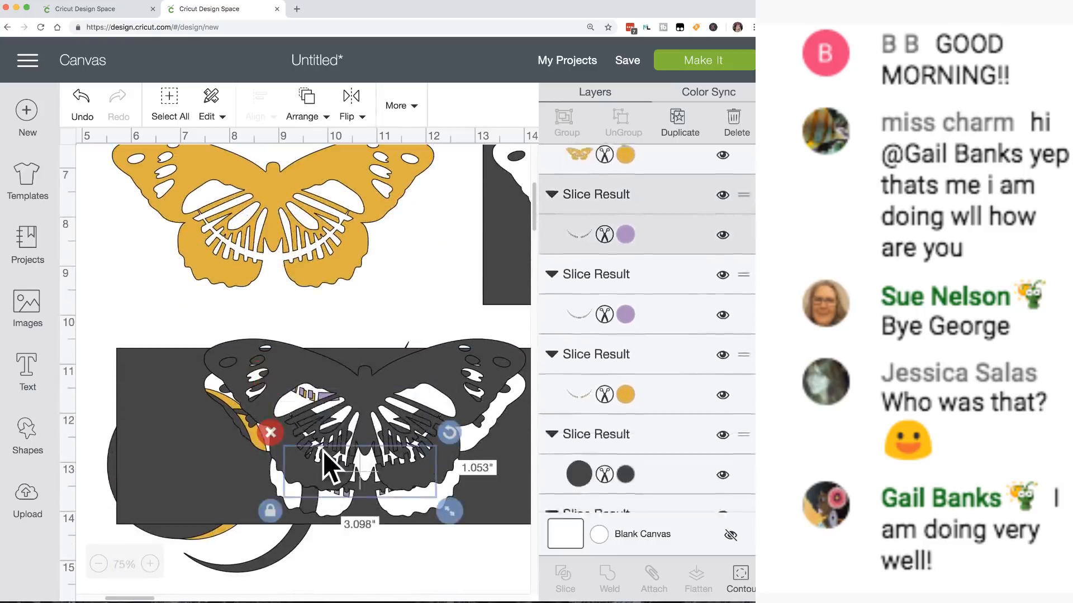
click(331, 394)
drag(331, 394, 310, 601)
Move the dark rectangular butterfly stencil onto blank canvas below the cut-out dark butterfly.
drag(296, 384, 343, 388)
scroll(343, 387, down, 6)
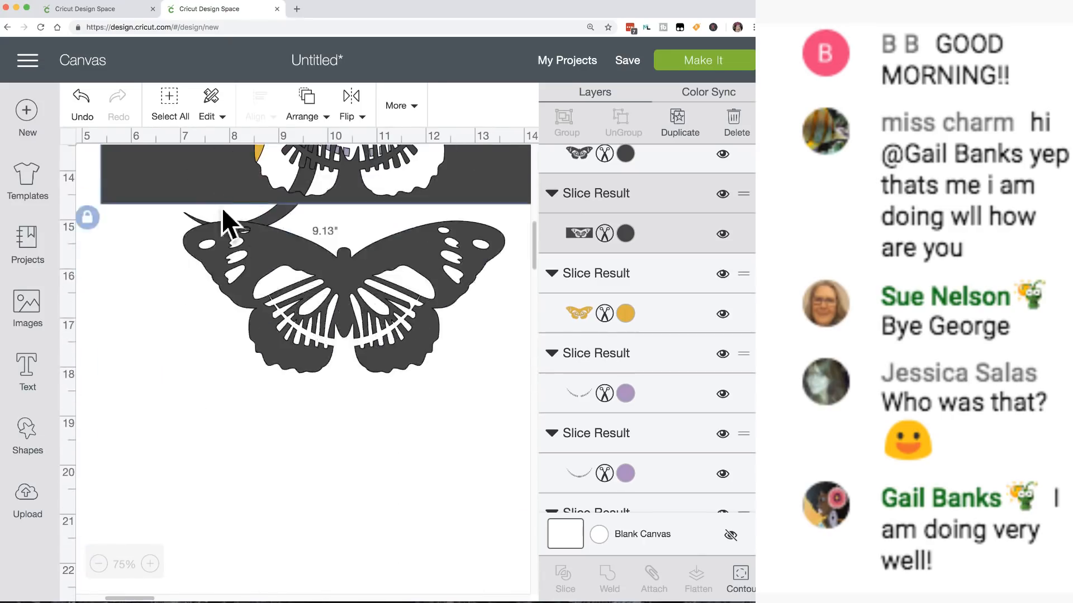
drag(212, 198, 210, 522)
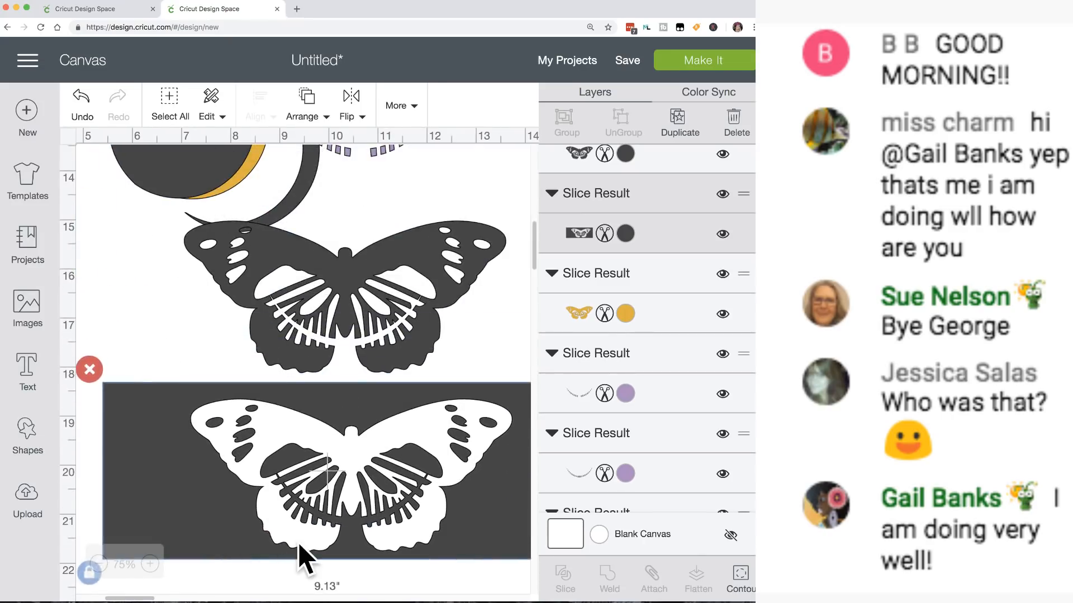
scroll(301, 559, down, 1)
scroll(301, 547, down, 1)
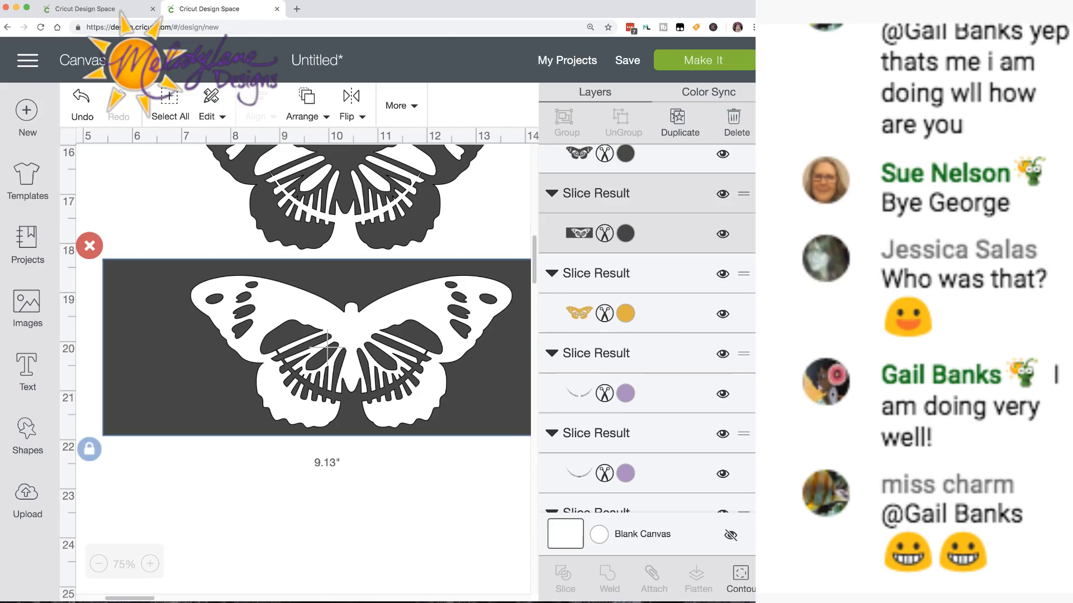
Insert another copy of the yellow patterned butterfly from the image library's butterfly results.
scroll(332, 397, up, 10)
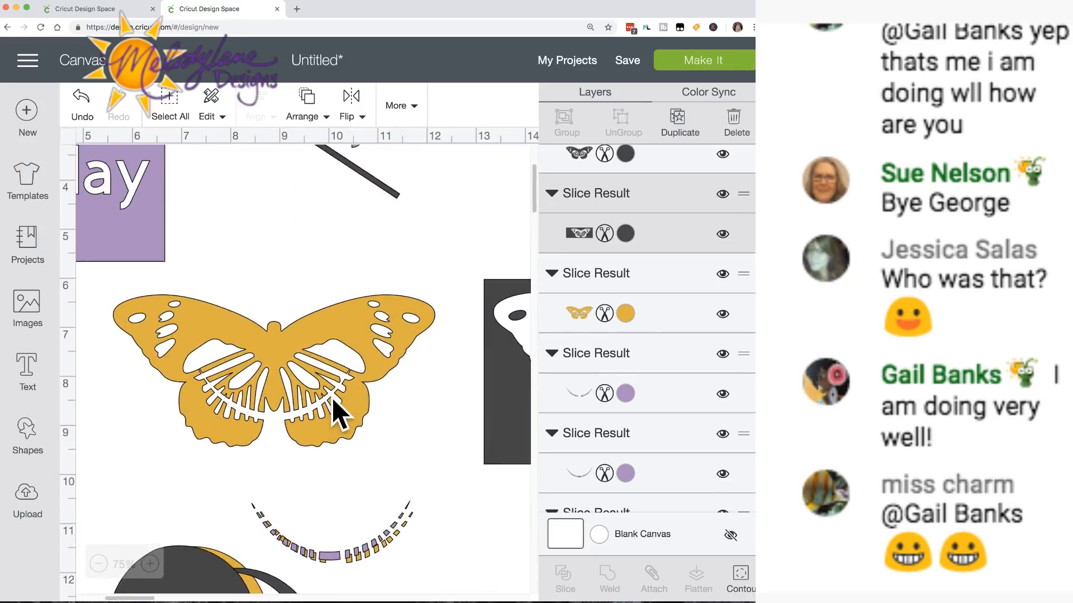
scroll(332, 398, up, 1)
scroll(332, 398, down, 2)
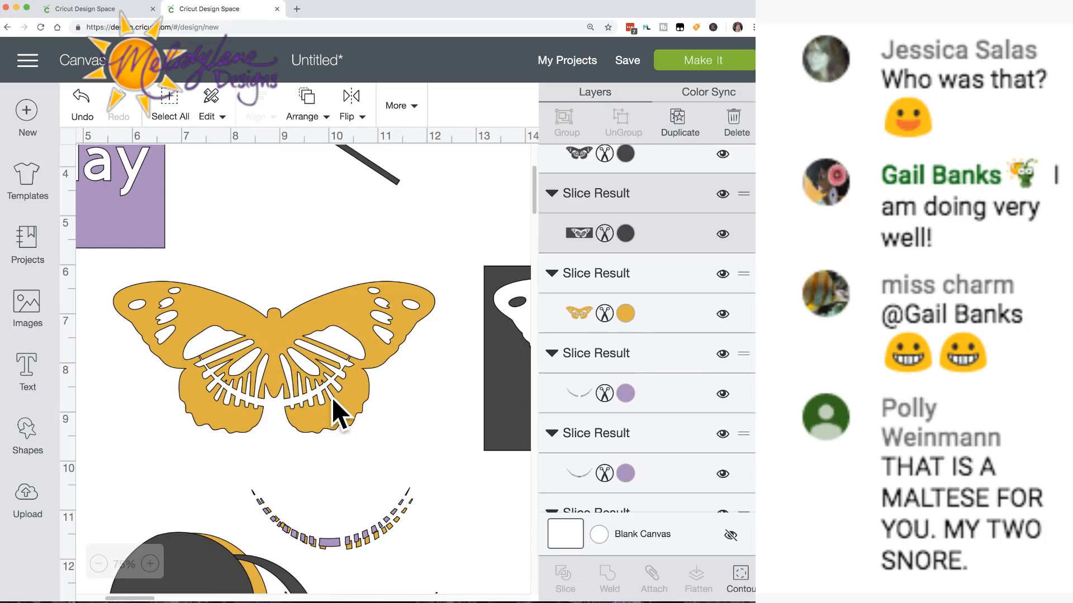
scroll(335, 415, down, 5)
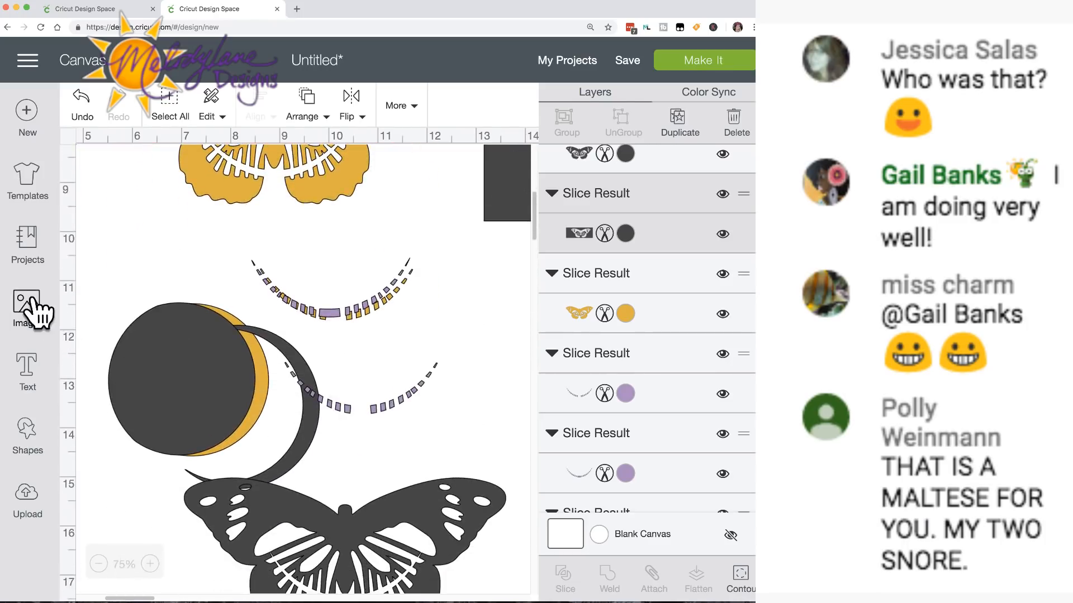
click(28, 307)
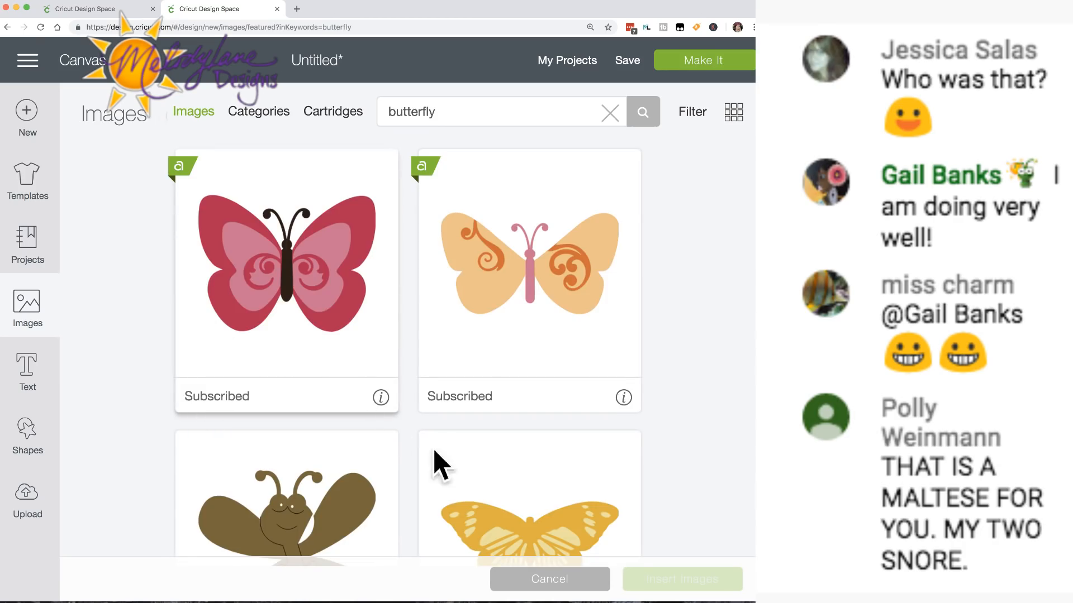
click(537, 507)
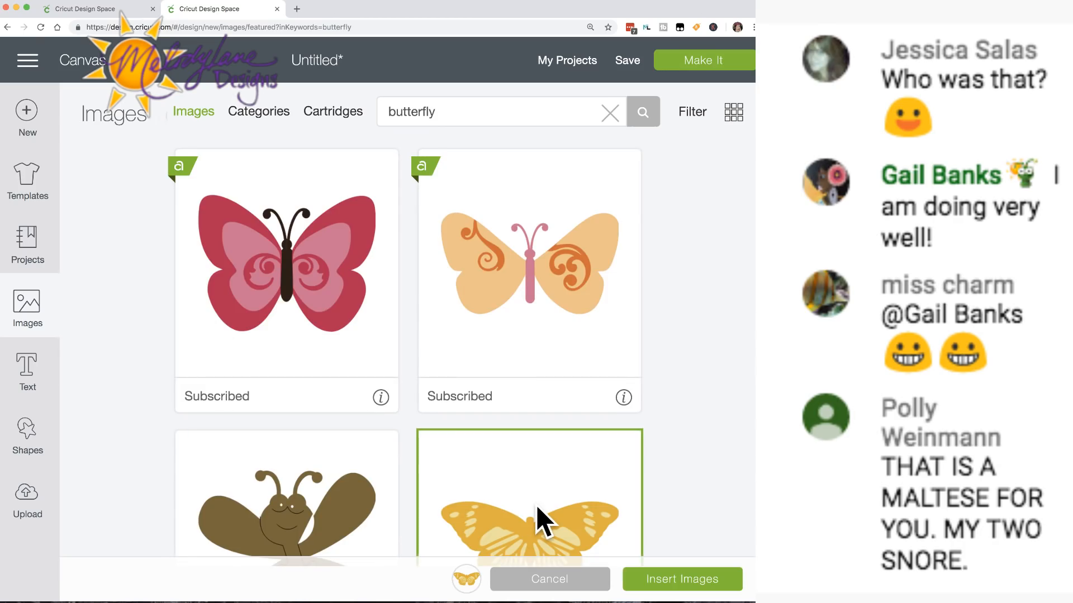
click(663, 579)
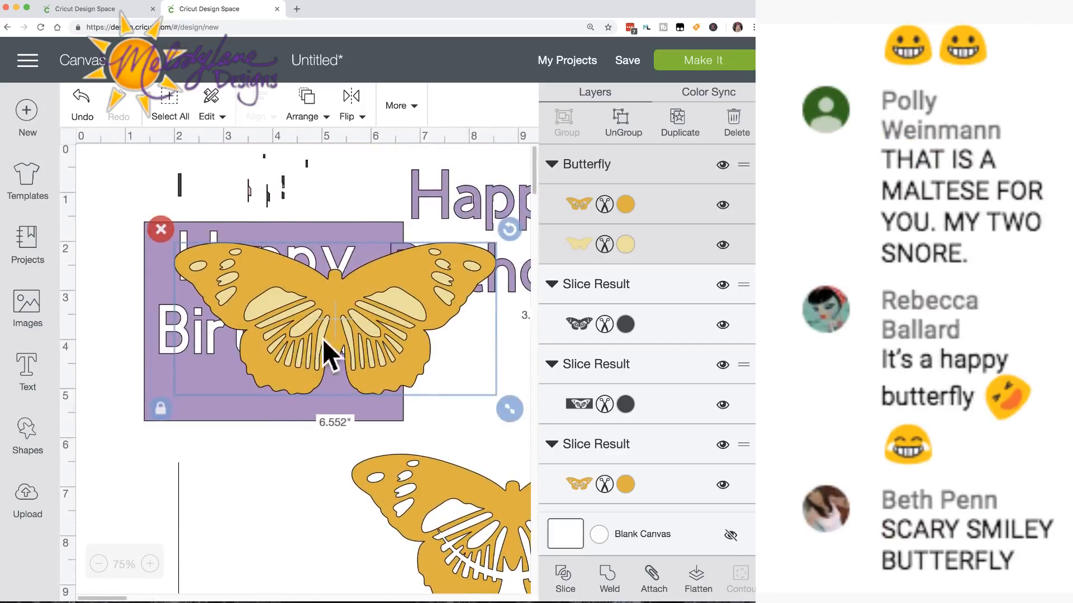
Hide the new butterfly's pale yellow layer and move it down beside the crescent-sliced butterfly.
click(722, 245)
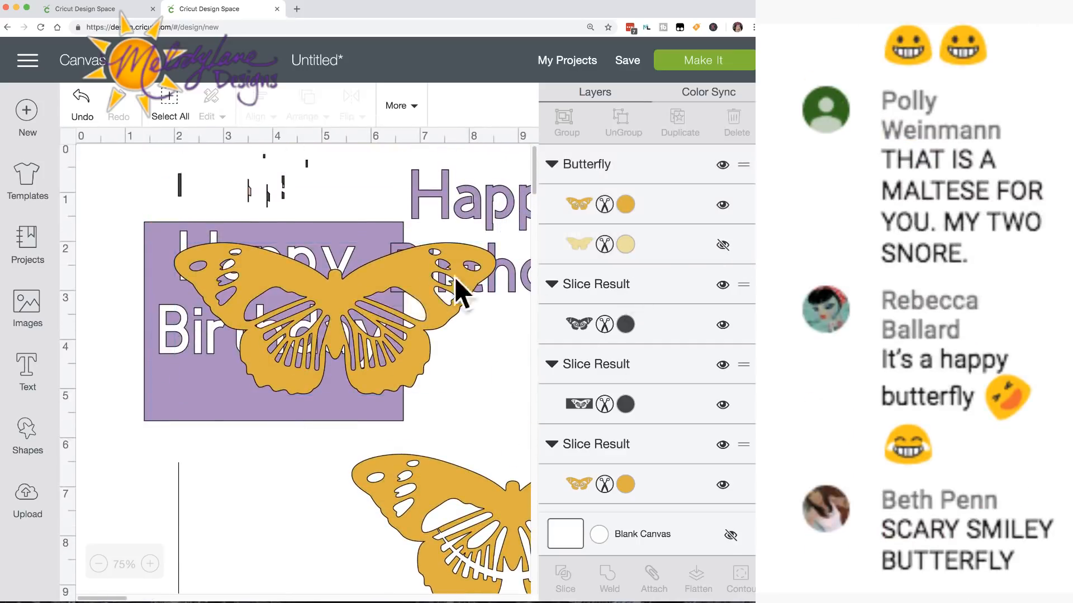
drag(331, 294, 249, 493)
scroll(249, 492, down, 5)
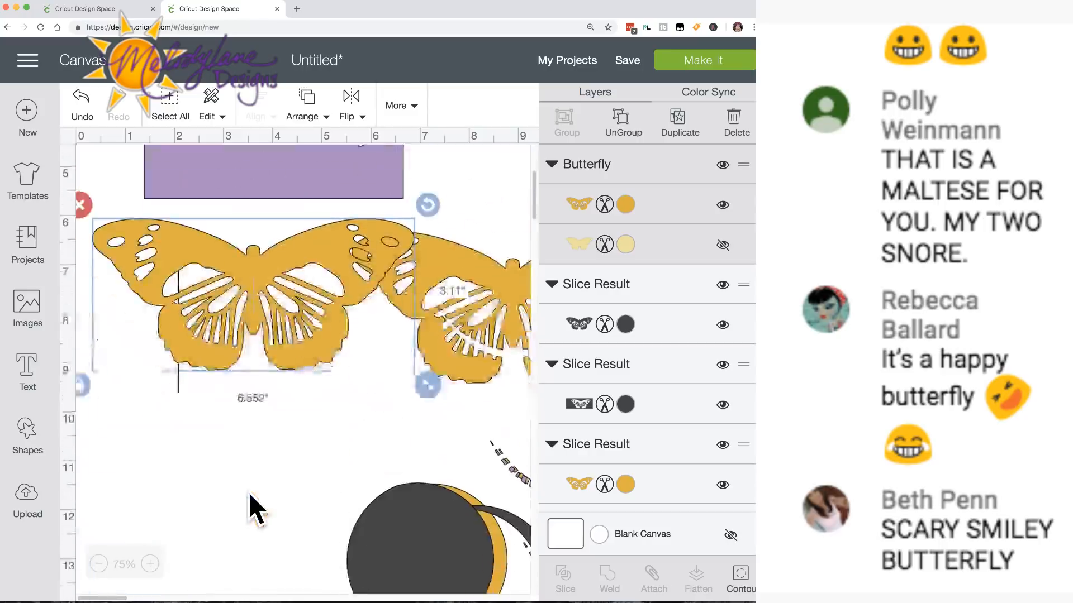
Move the new butterfly lower, then insert a square above it and reshape it into a thin horizontal bar about 0.574 by 0.093 inches.
drag(208, 292, 193, 464)
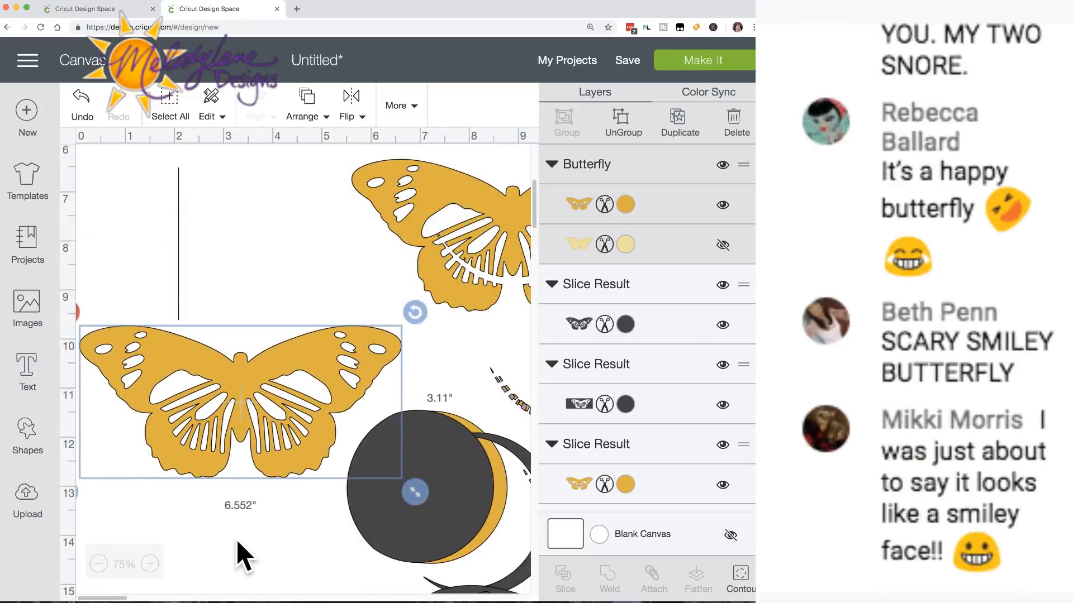
click(32, 443)
click(101, 306)
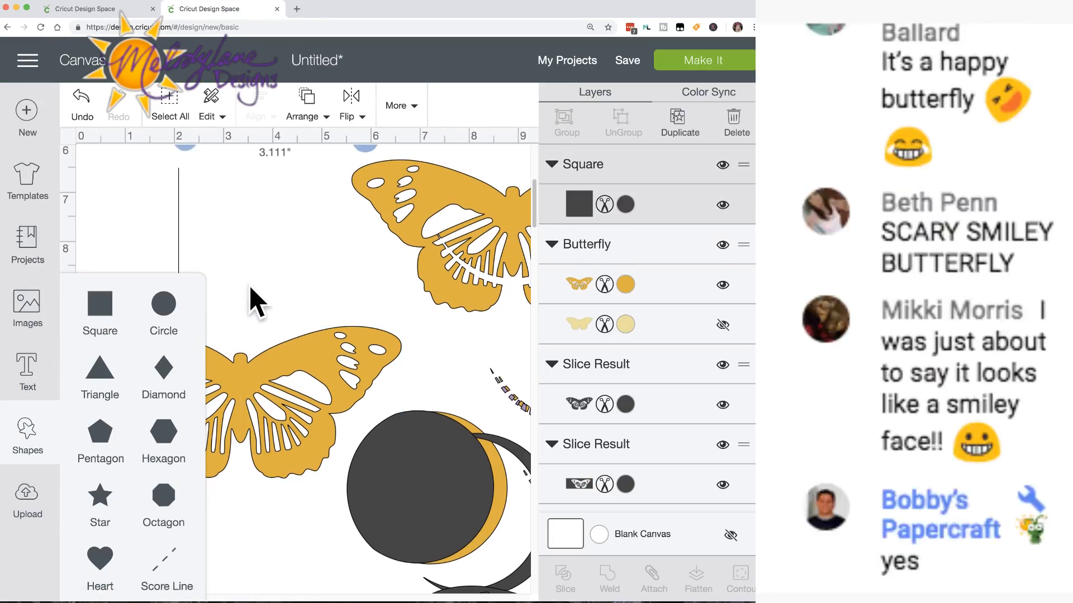
scroll(274, 313, up, 5)
drag(270, 295, 236, 524)
scroll(236, 524, down, 5)
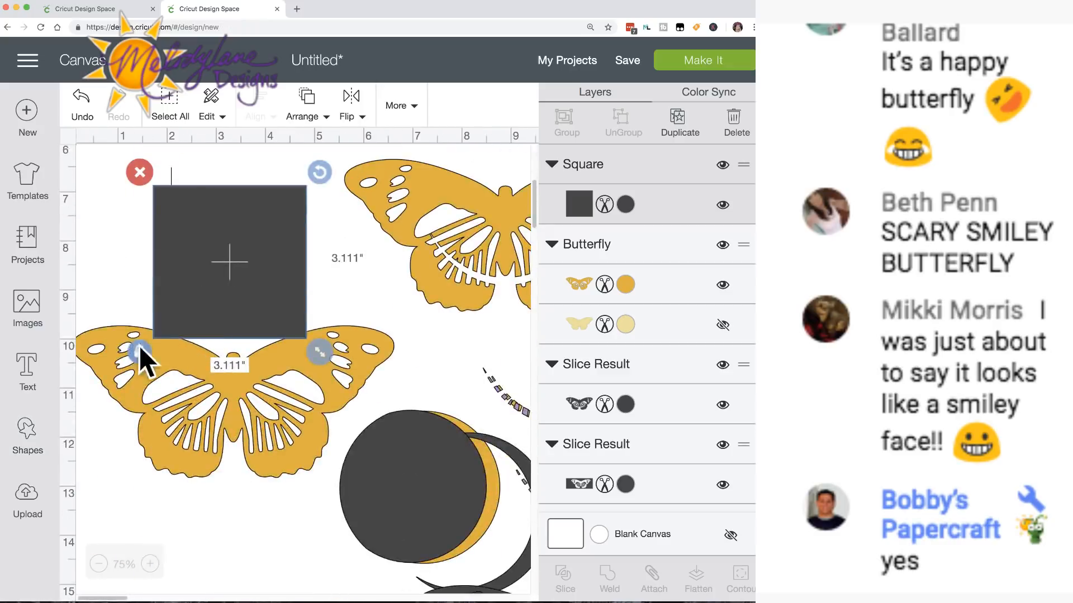
drag(320, 350, 239, 334)
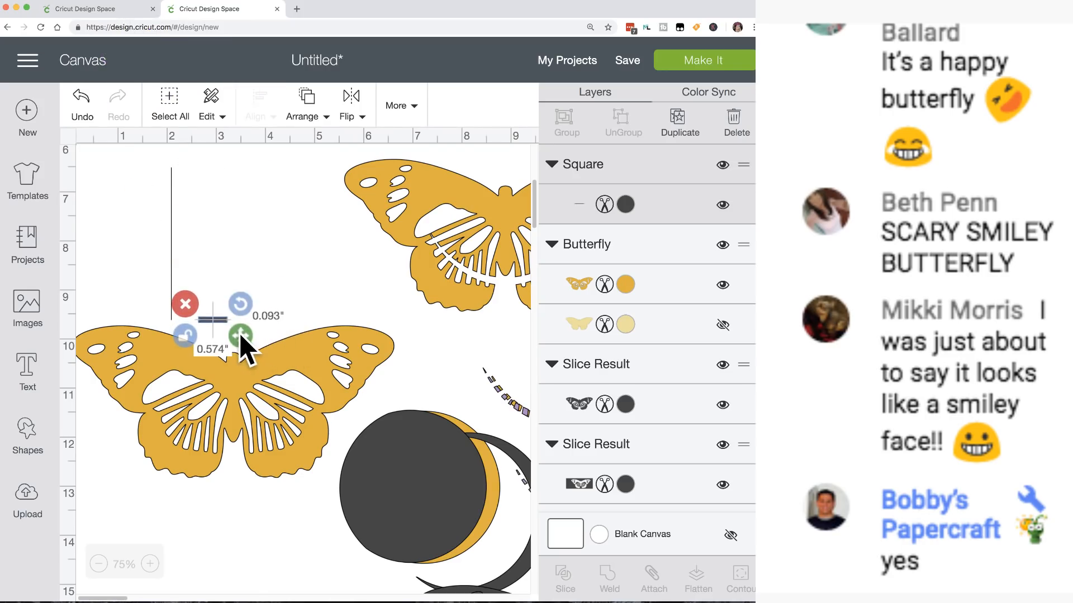
Duplicate the thin bar twice and place one copy, slightly tilted, across the slots of the butterfly's lower left wing.
click(683, 119)
click(683, 119)
drag(269, 366, 237, 436)
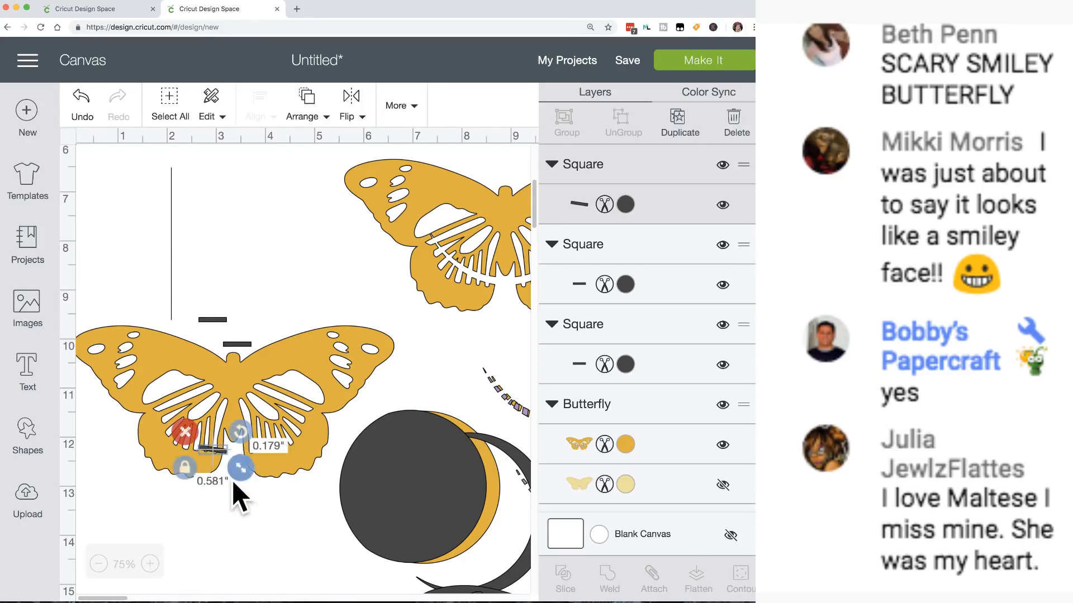
Slice the tilted bar out of the butterfly and move the leftover slice pieces below it.
click(218, 506)
drag(218, 484, 205, 429)
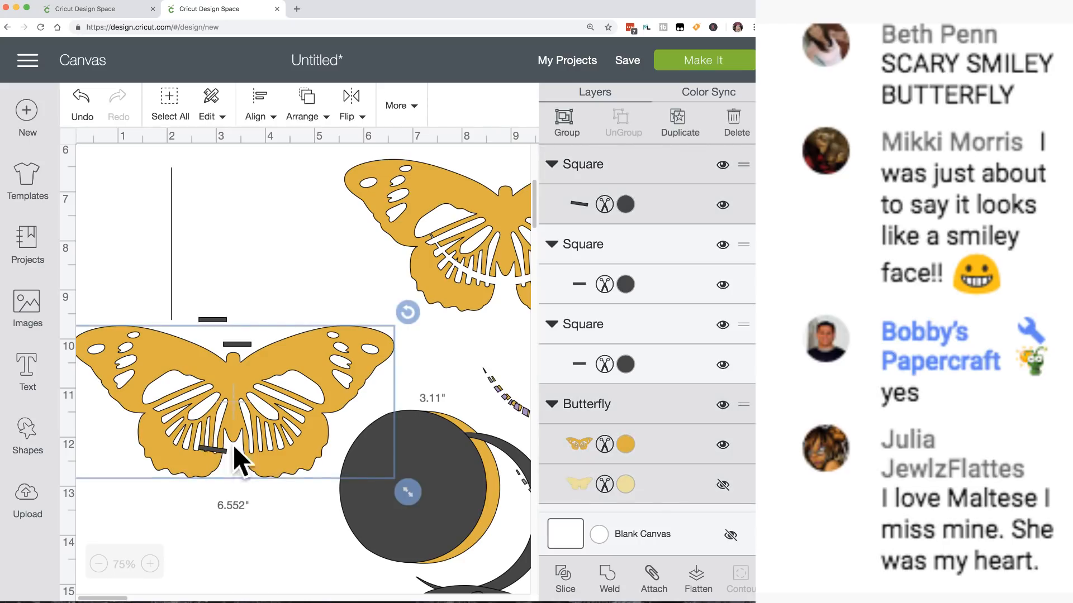
click(564, 578)
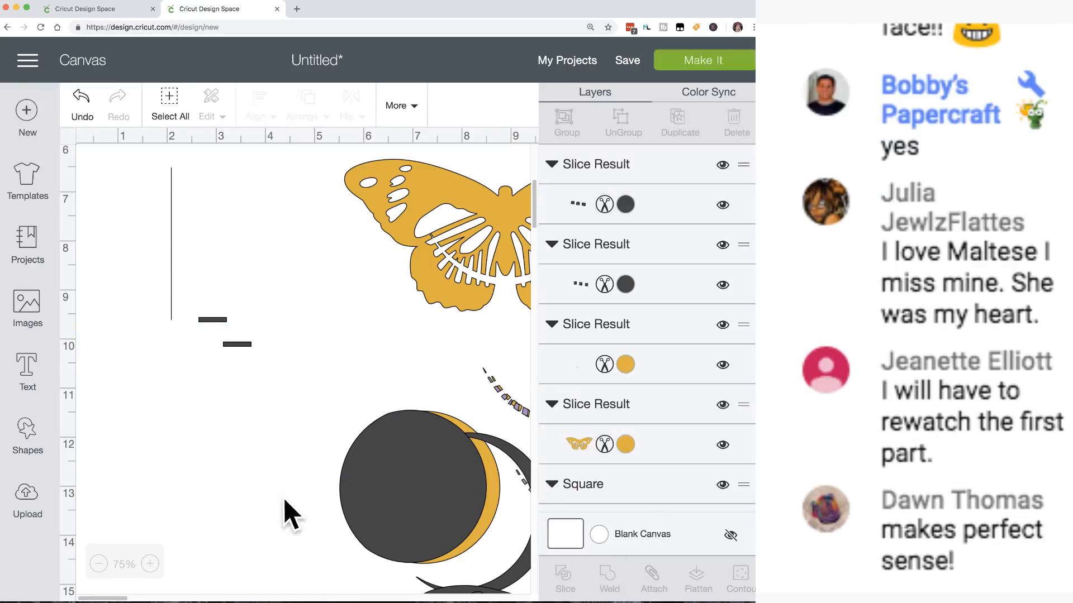
drag(229, 450, 269, 531)
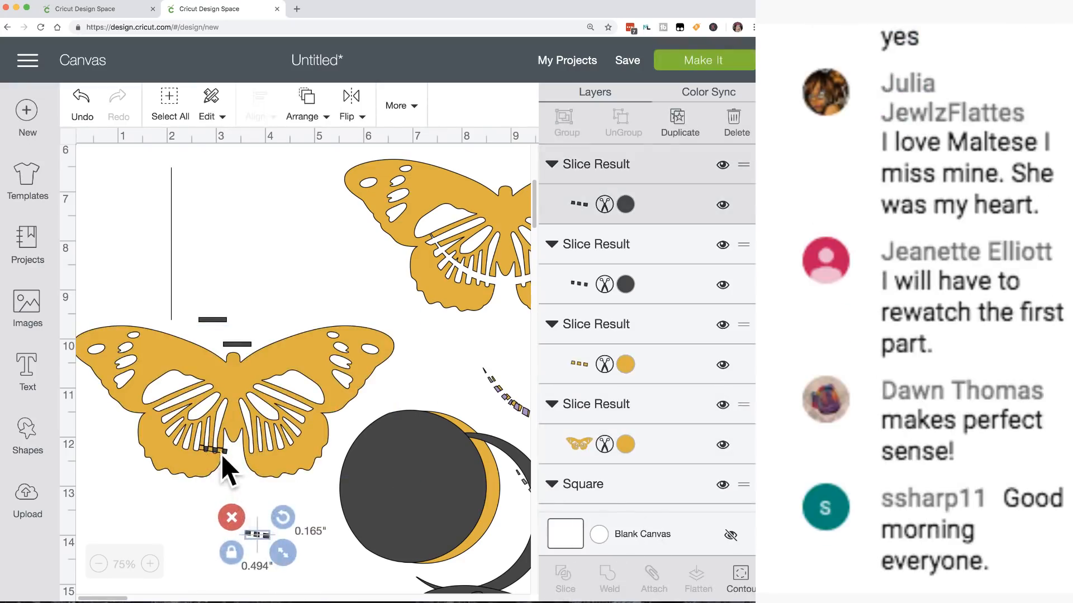
drag(223, 449, 253, 535)
drag(222, 451, 237, 512)
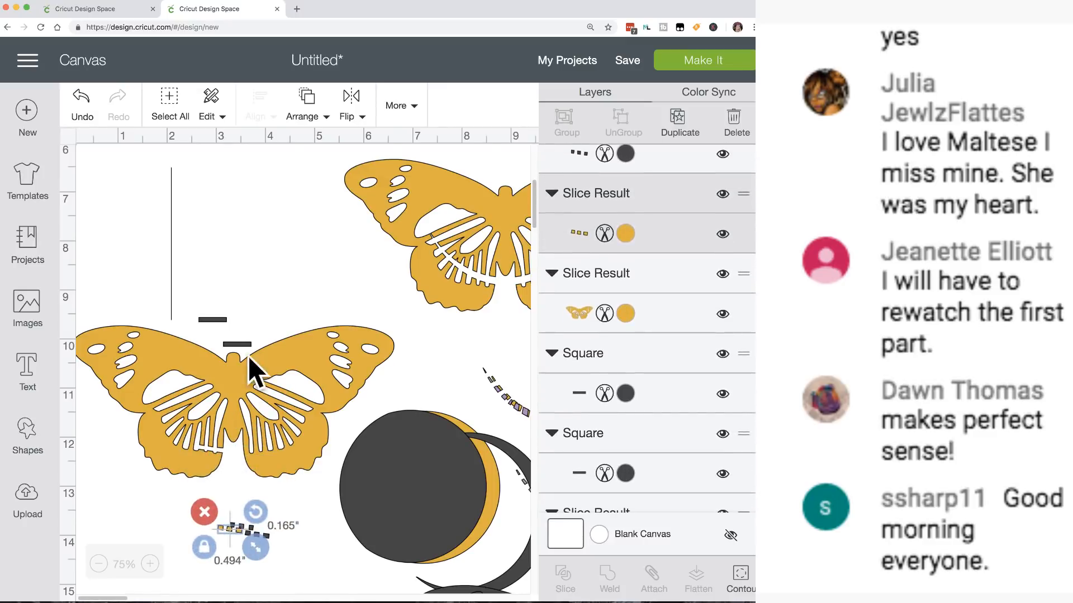
Shift the butterfly down and place a second bar nearly upright across its left wing openings, making the bar narrower.
drag(246, 343, 273, 398)
drag(243, 345, 267, 339)
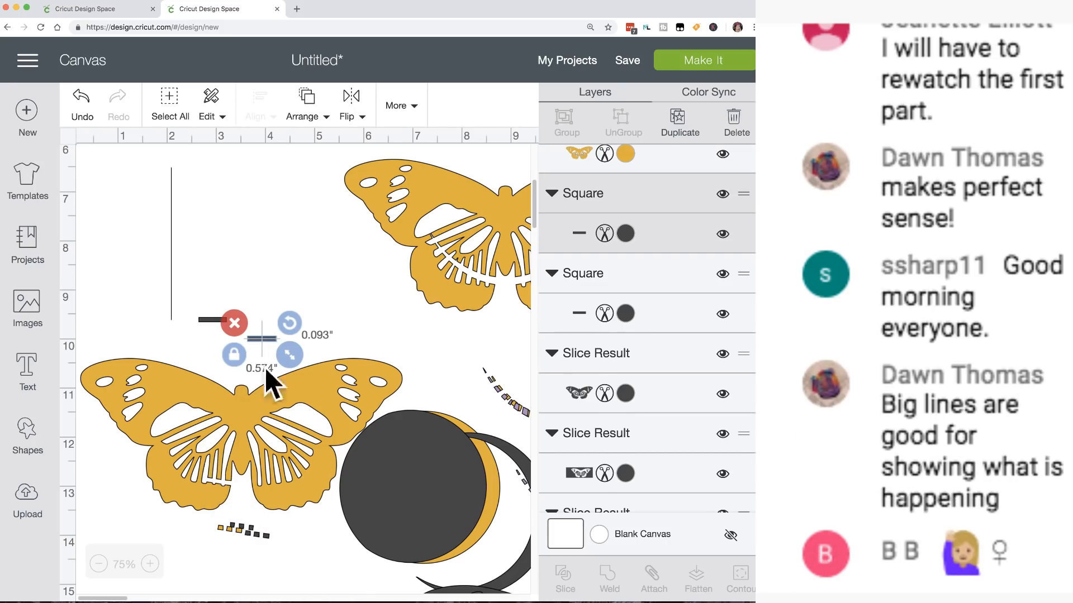
drag(273, 333, 179, 400)
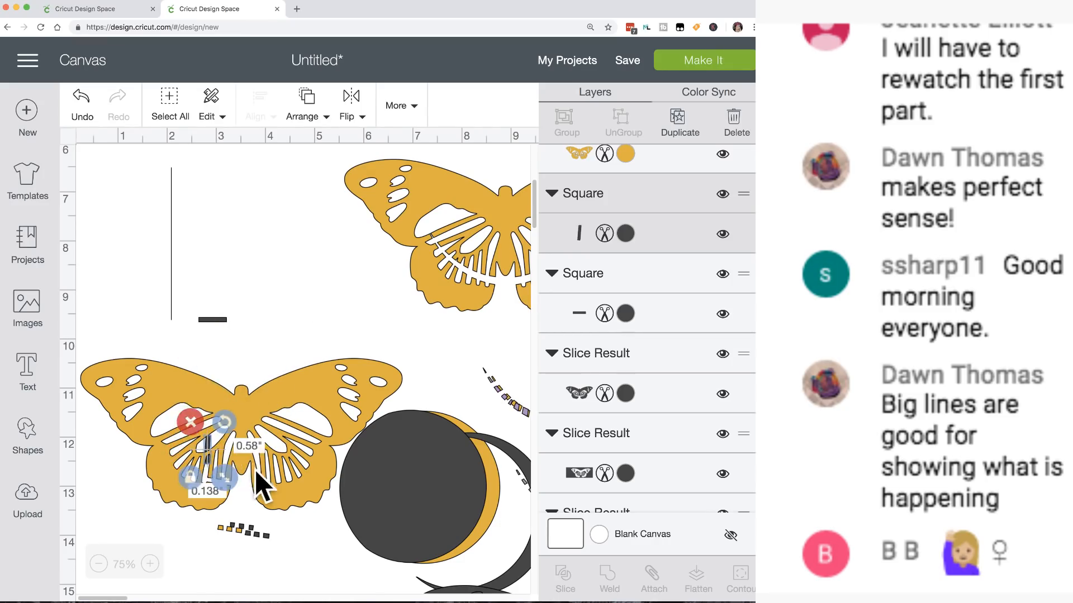
drag(228, 479, 206, 482)
click(241, 363)
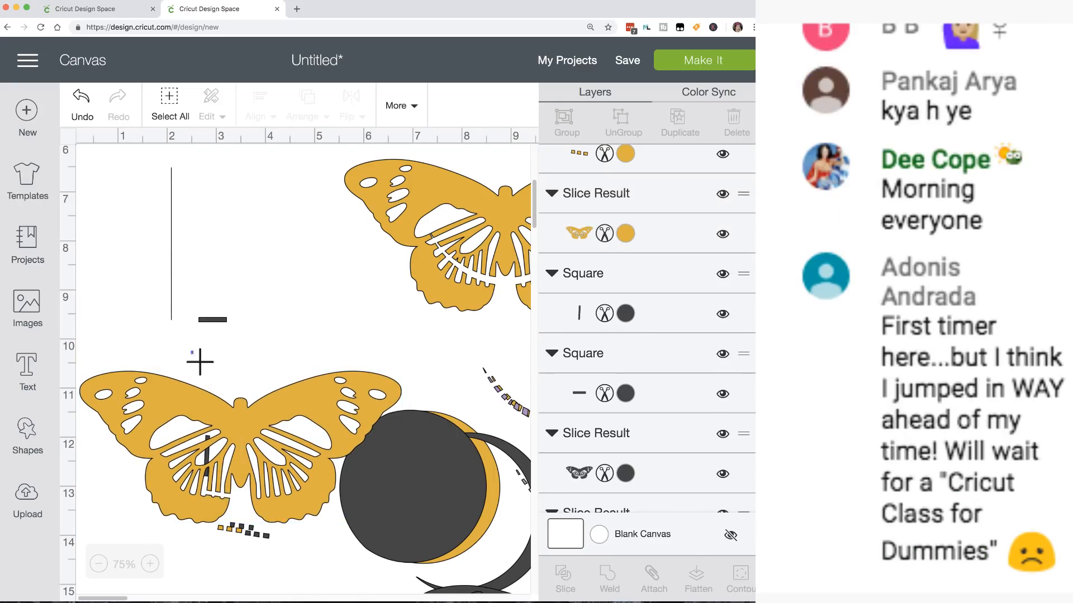
Slice the upright bar out of the butterfly and reposition both this butterfly and the crescent-sliced one.
drag(199, 362, 241, 500)
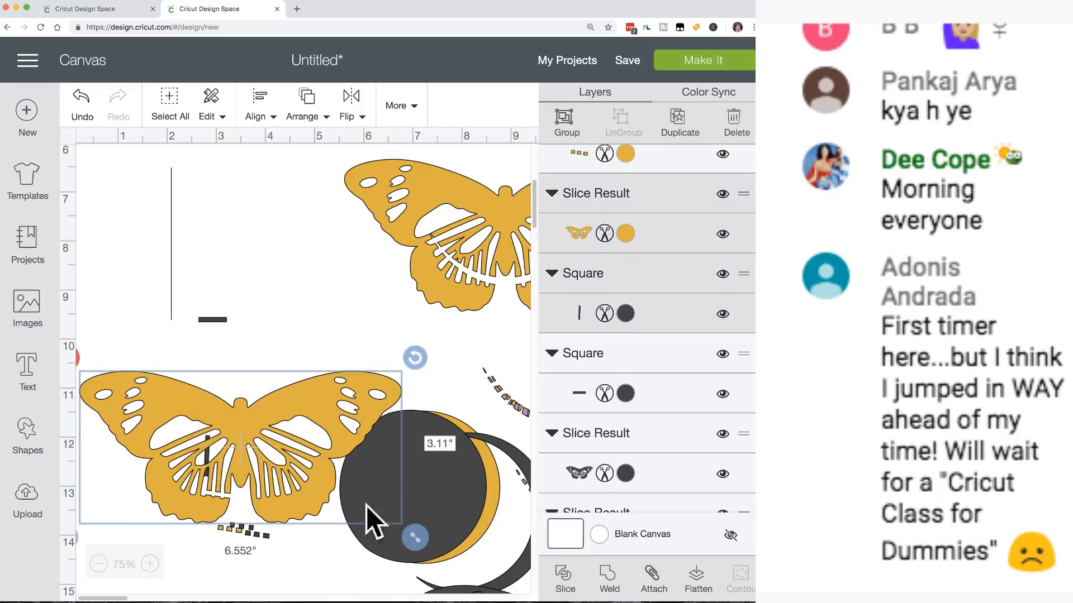
click(563, 578)
drag(238, 435, 275, 379)
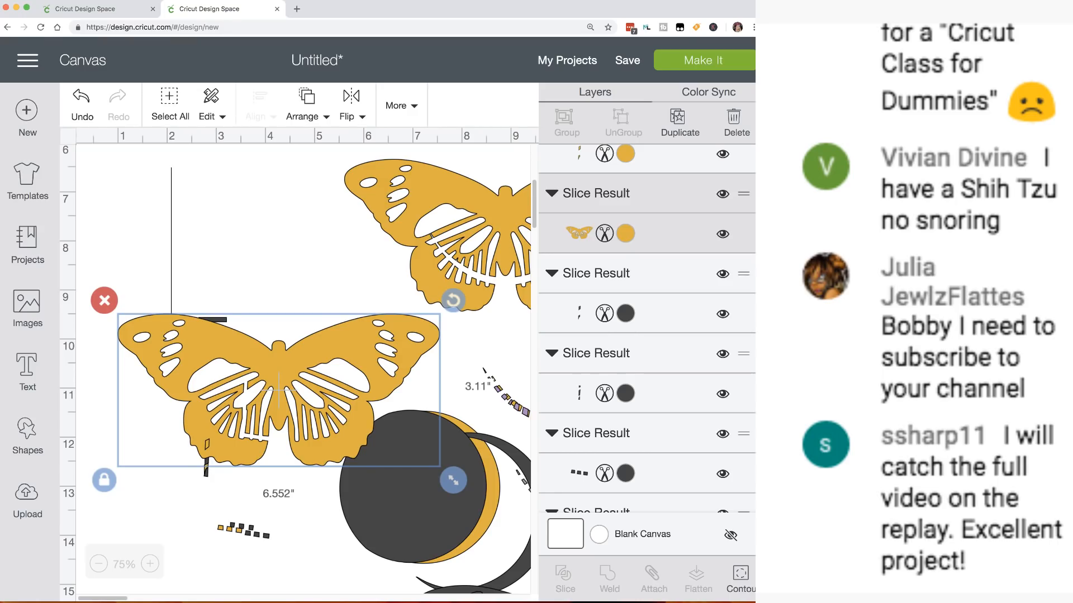
scroll(411, 391, right, 5)
drag(414, 255, 390, 260)
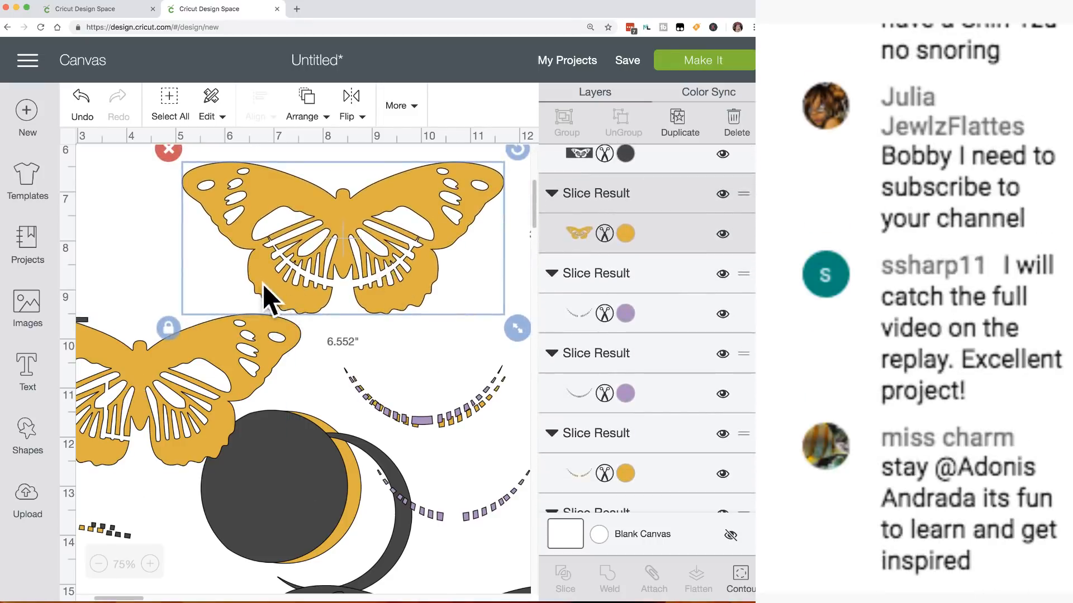
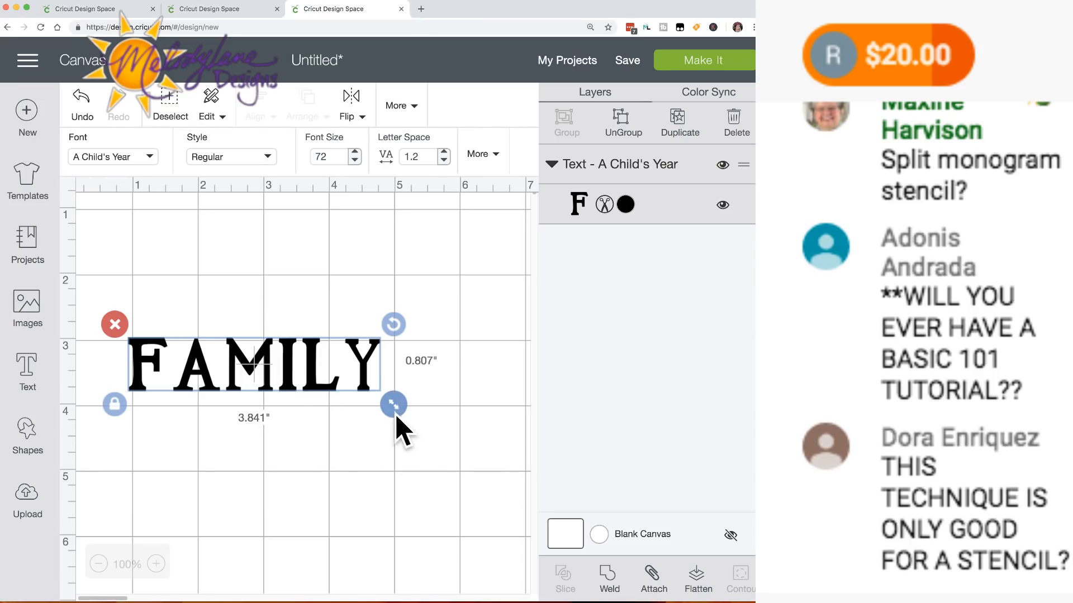
Enlarge the FAMILY text to about 6.591 inches wide and deselect it.
drag(396, 416, 539, 441)
scroll(352, 466, right, 2)
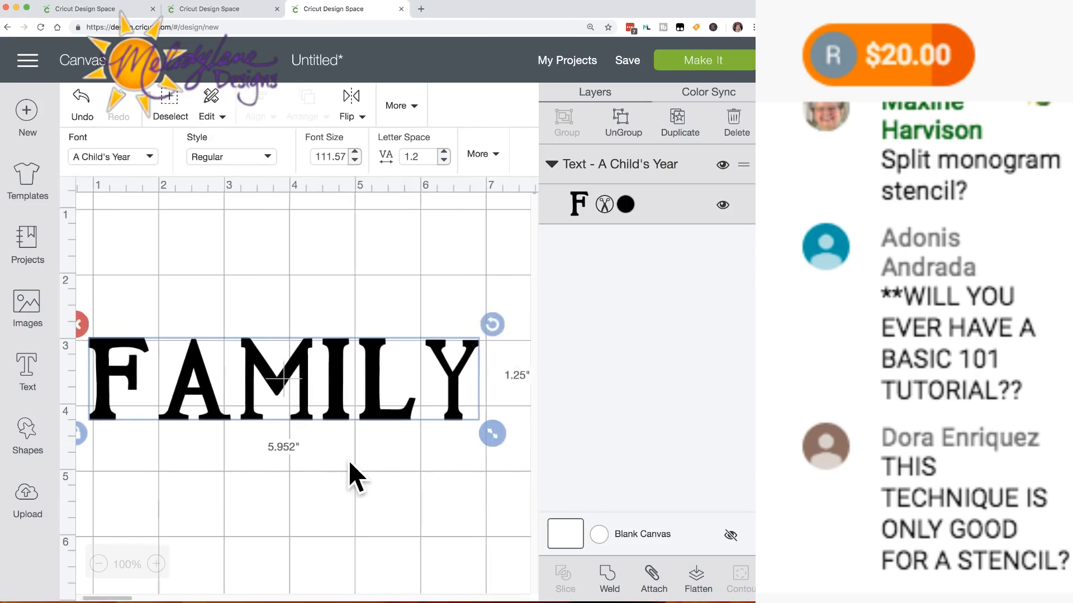
scroll(369, 463, right, 2)
drag(421, 445, 470, 460)
scroll(221, 492, left, 1)
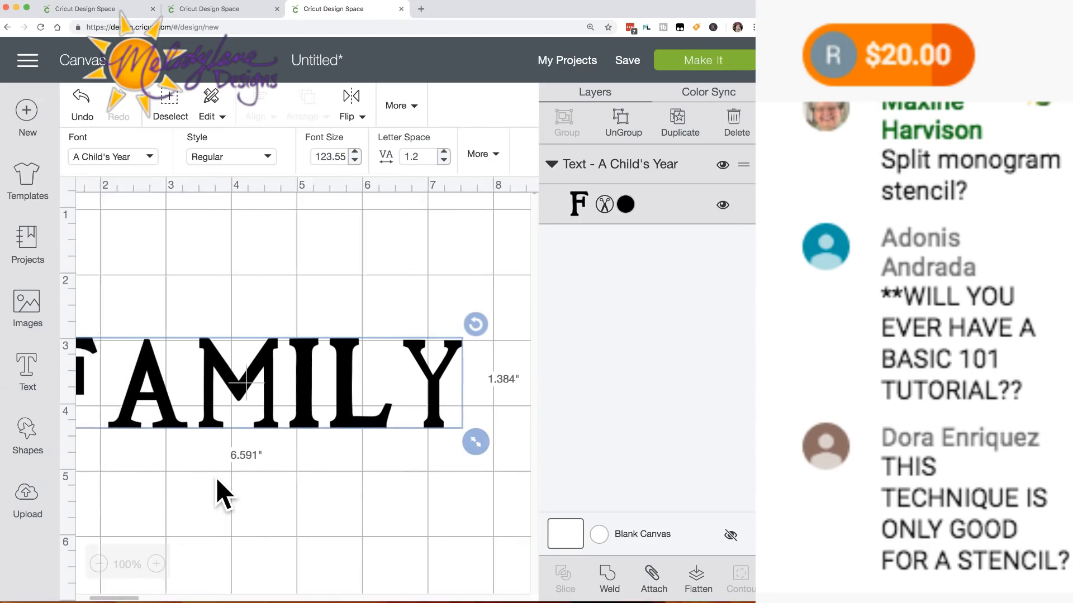
scroll(218, 492, left, 3)
scroll(216, 492, right, 1)
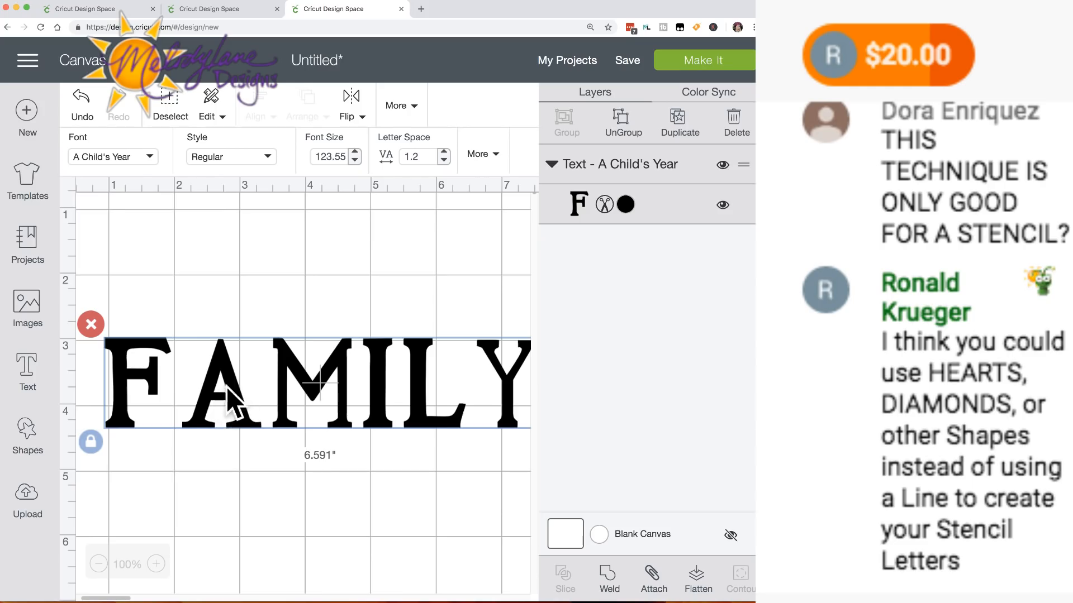
click(232, 498)
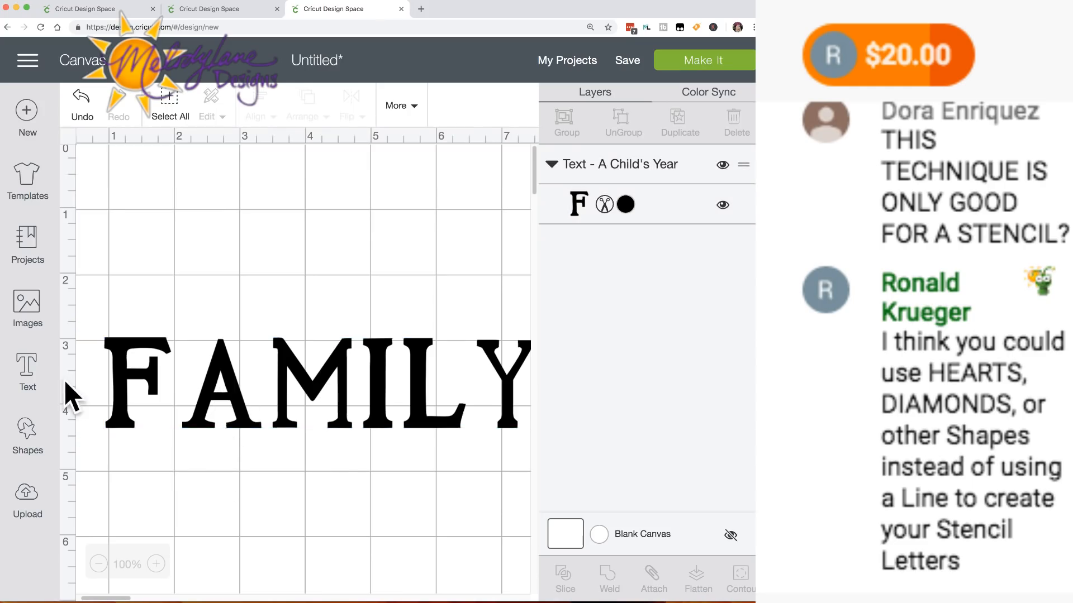
Insert a square, unlock its proportions and reshape it into a thin vertical bar about 0.097 by 0.792 inches.
click(28, 433)
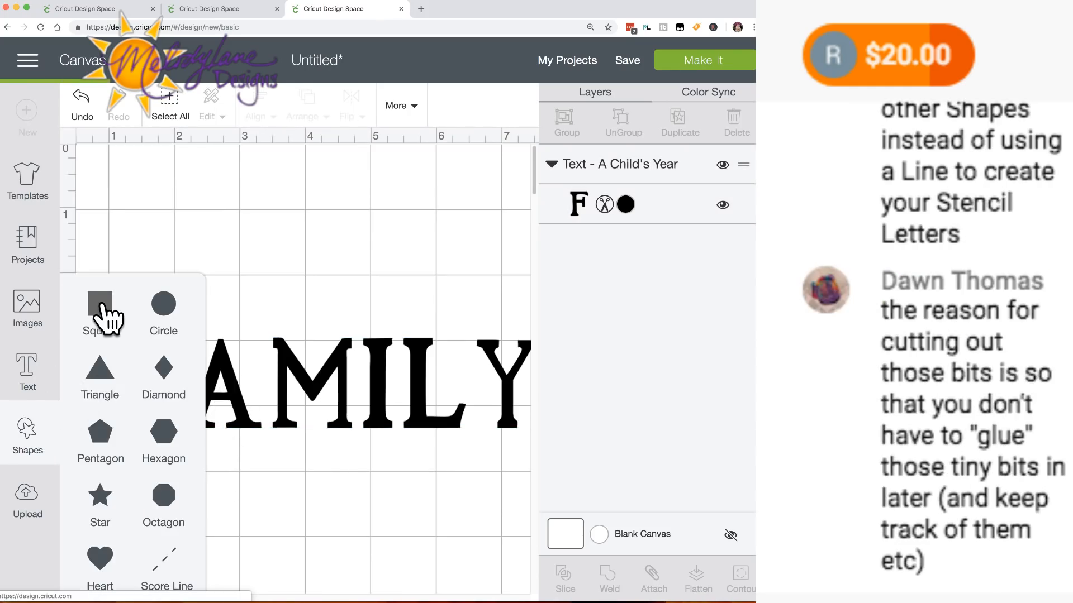
click(102, 306)
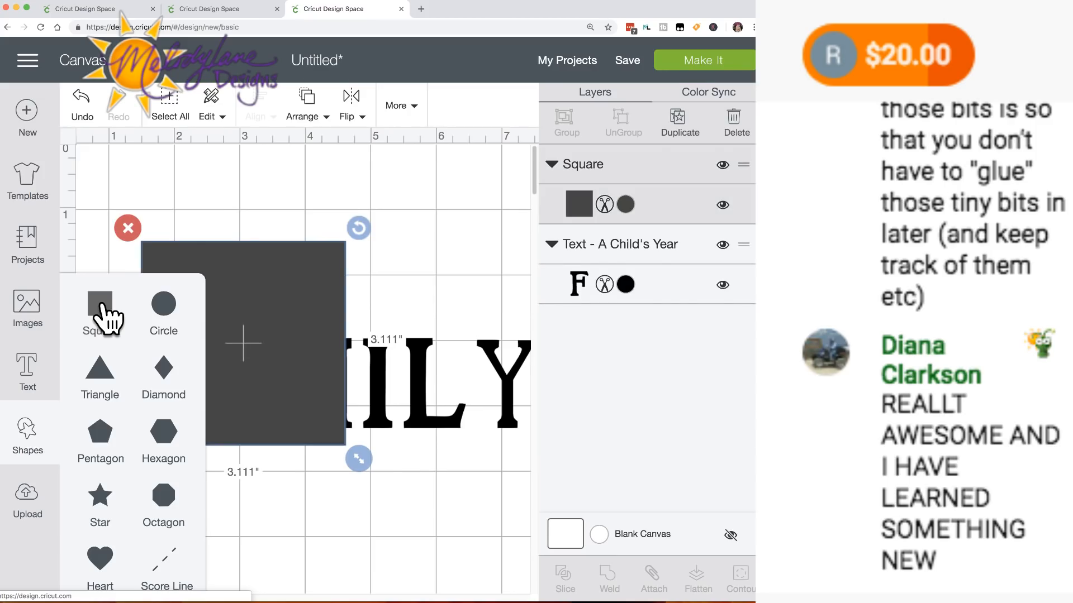
click(128, 459)
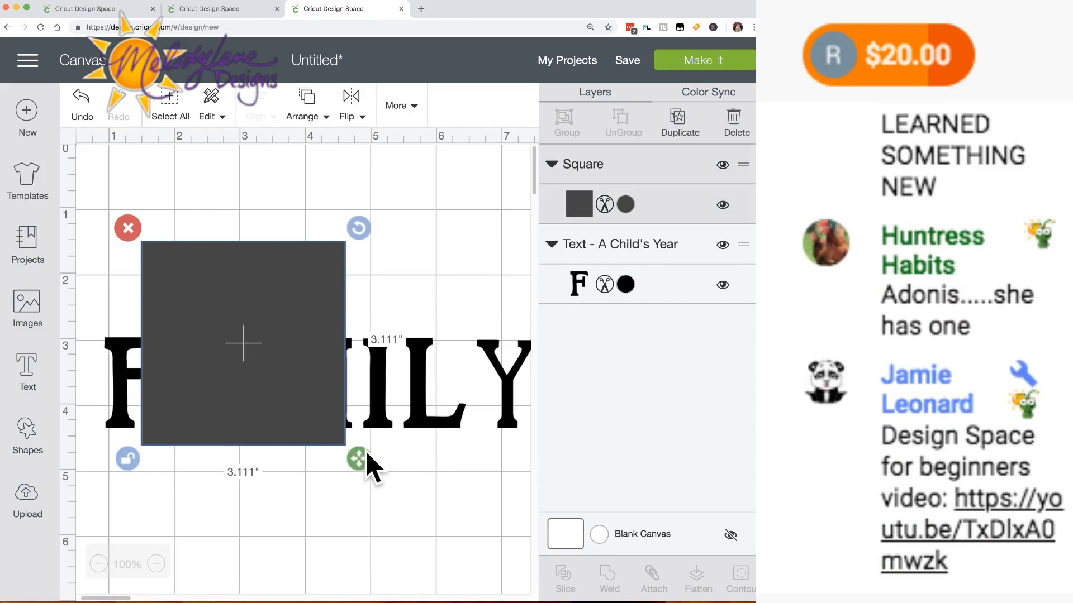
drag(358, 459, 168, 310)
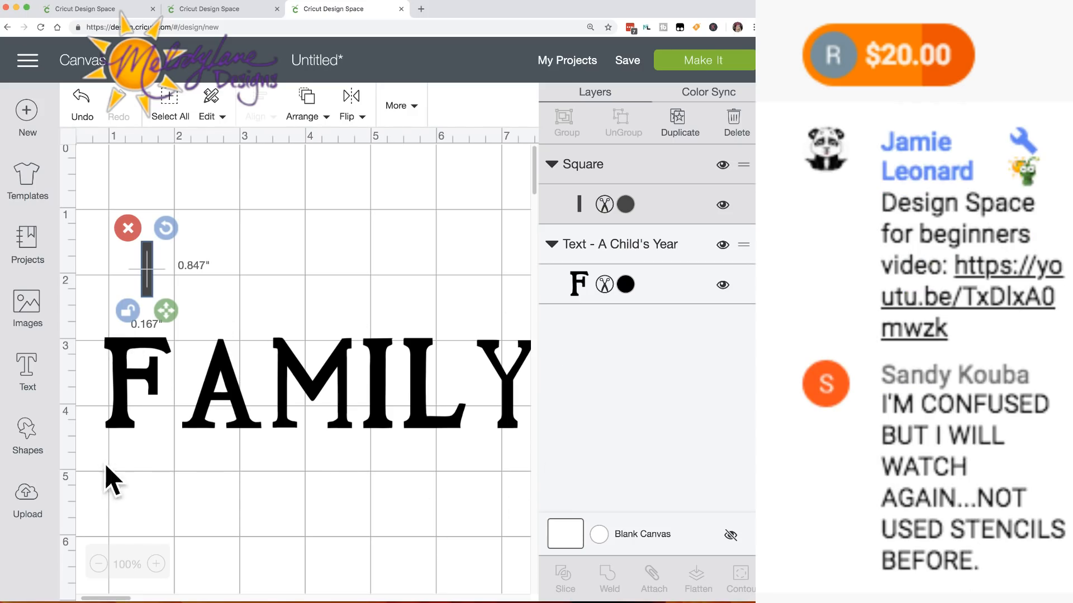
drag(165, 310, 161, 307)
Recolor the FAMILY text light pink, #F9B6AD.
click(627, 286)
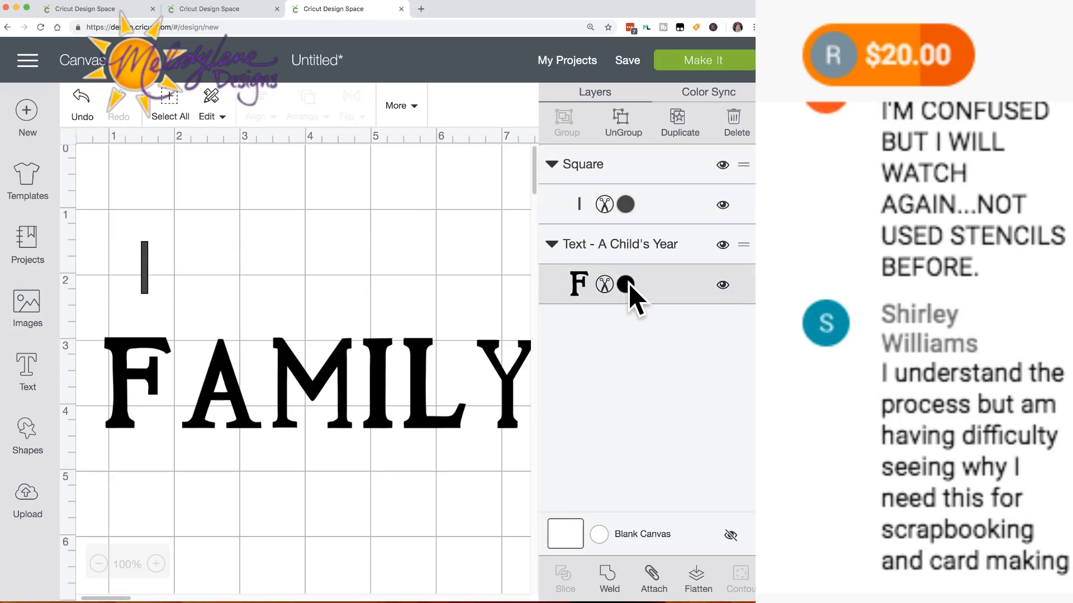
click(468, 317)
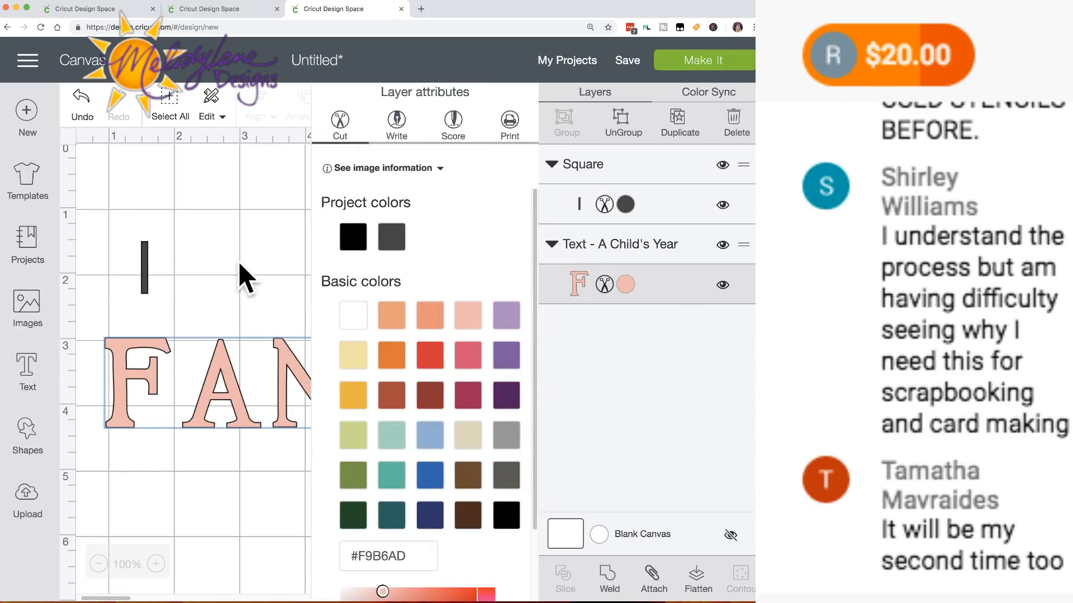
click(185, 272)
Place the bar over the letter A, tilt it to match the right leg and shorten it to about 0.424 inches tall.
drag(147, 267, 226, 413)
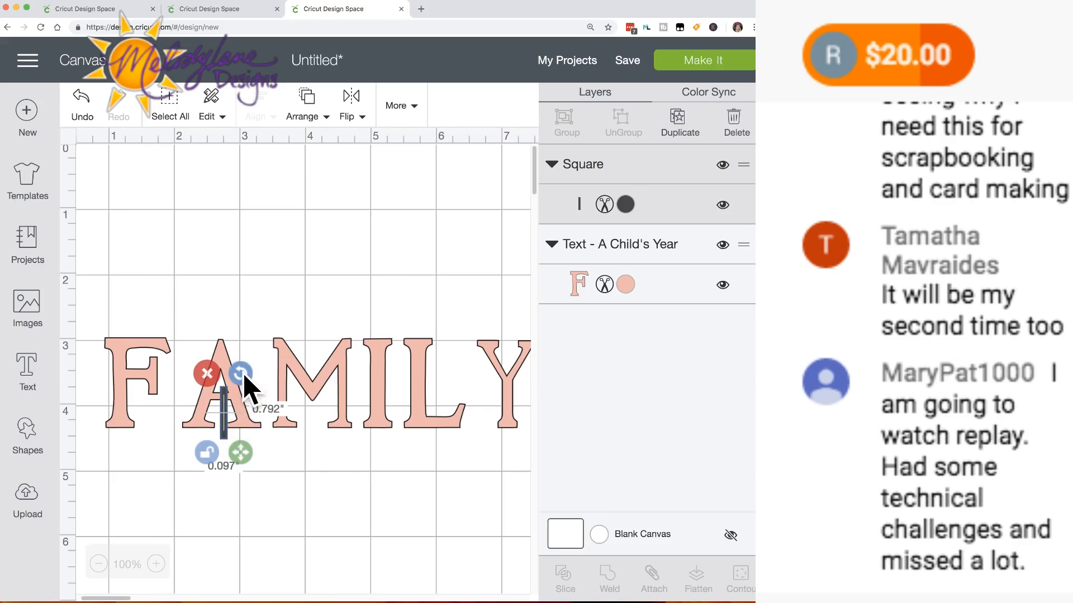
mouse_move(241, 373)
mouse_down()
mouse_move(230, 366)
mouse_move(233, 375)
mouse_up()
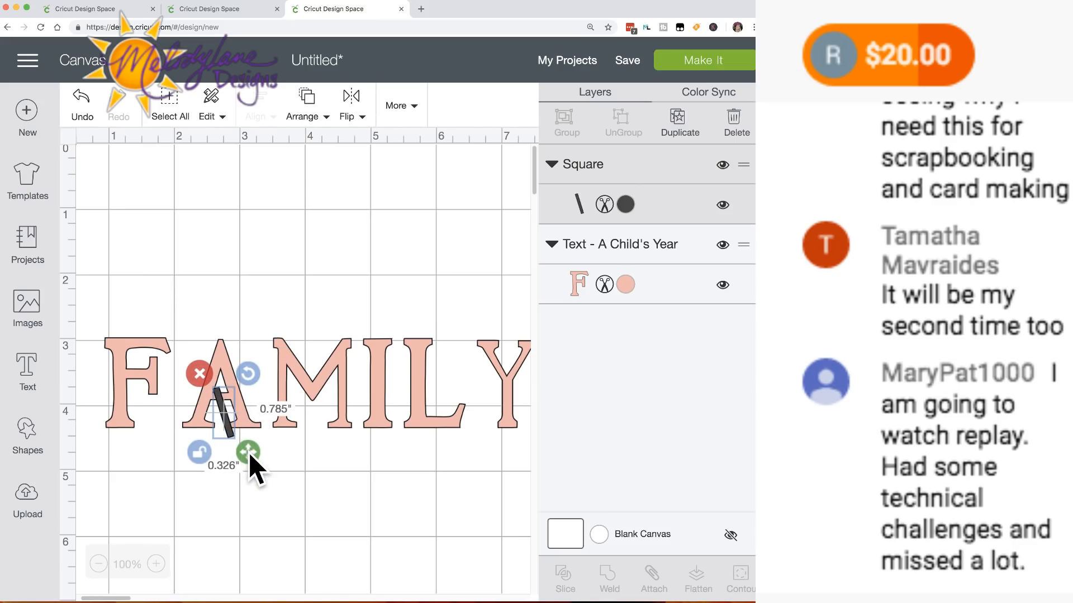
drag(249, 454, 230, 403)
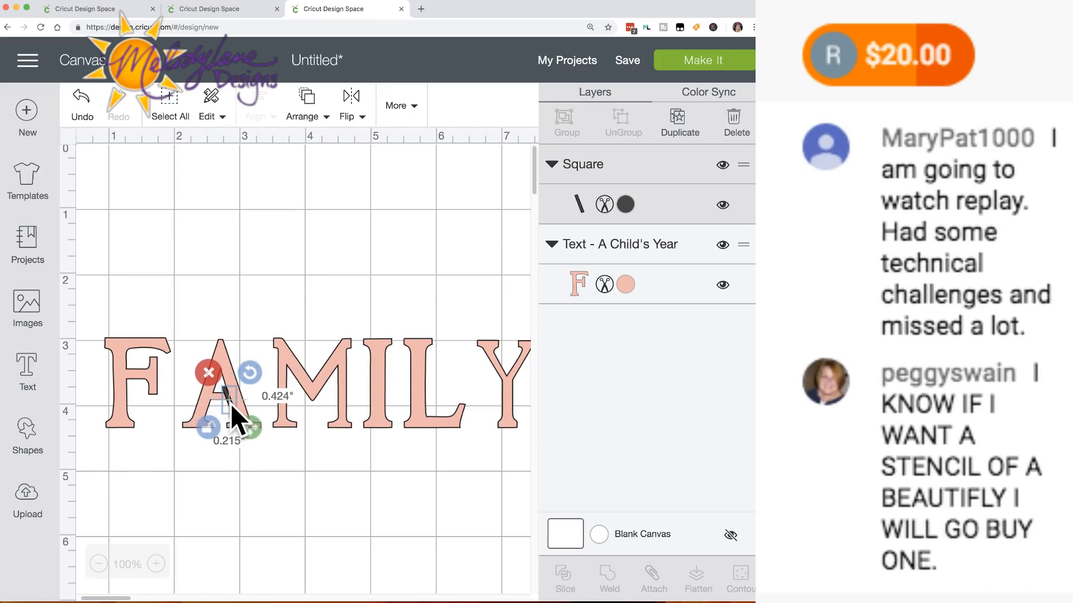
Nudge the tilted bar onto the junction of the A's crossbar and right leg, and shorten it further to fit.
click(157, 564)
click(157, 564)
click(157, 564)
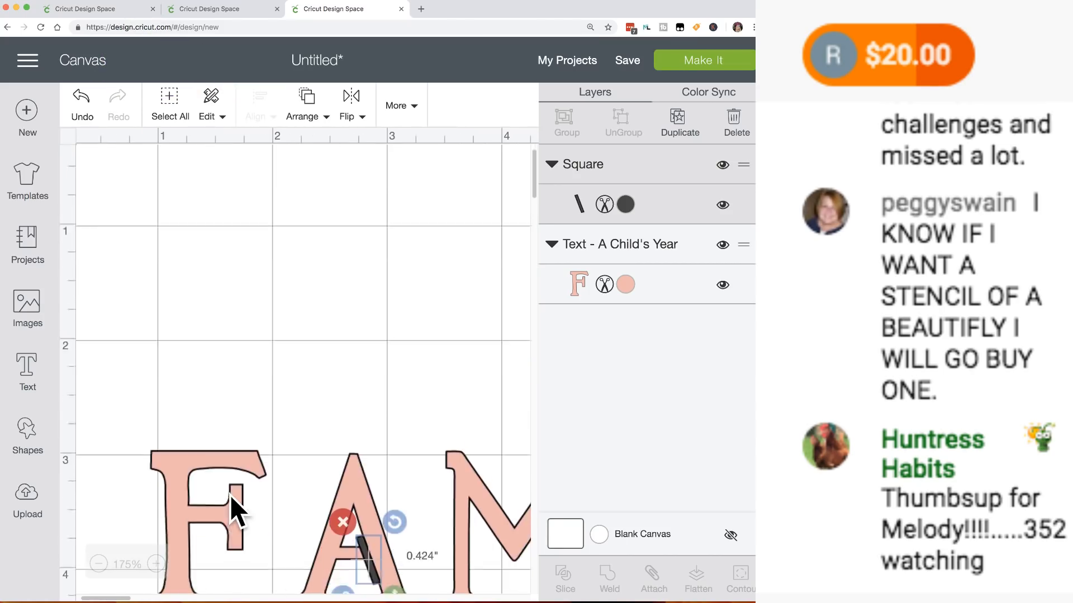
scroll(232, 502, down, 5)
scroll(240, 500, right, 3)
click(319, 472)
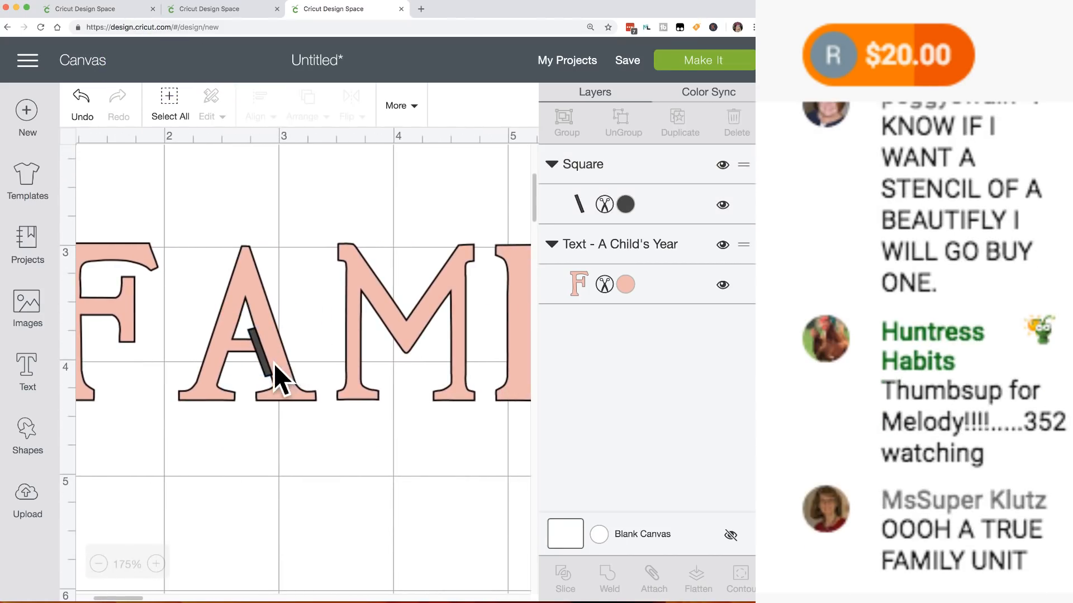
click(266, 364)
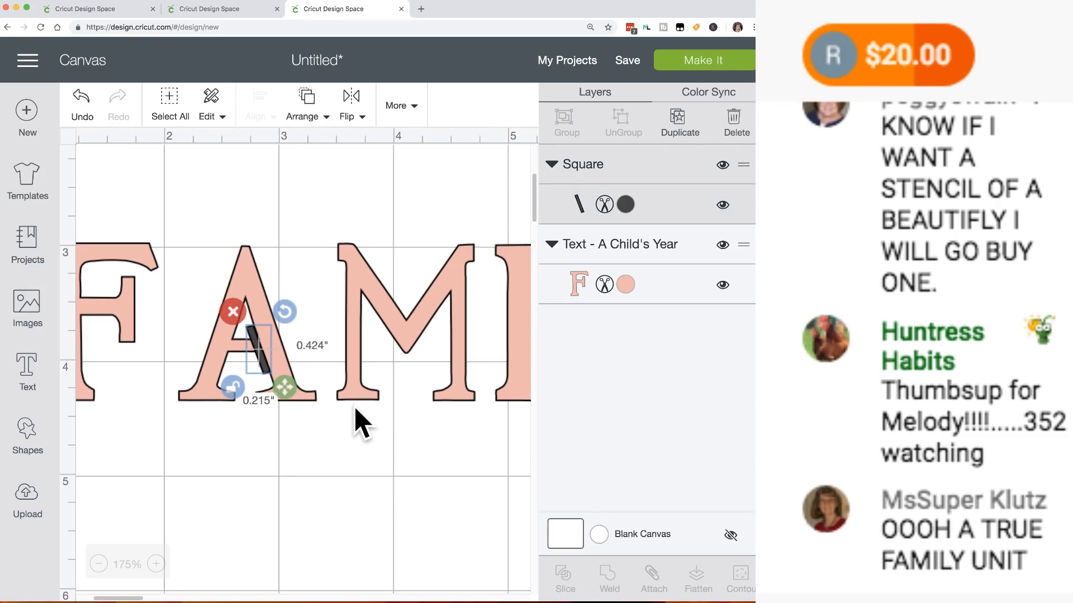
click(334, 488)
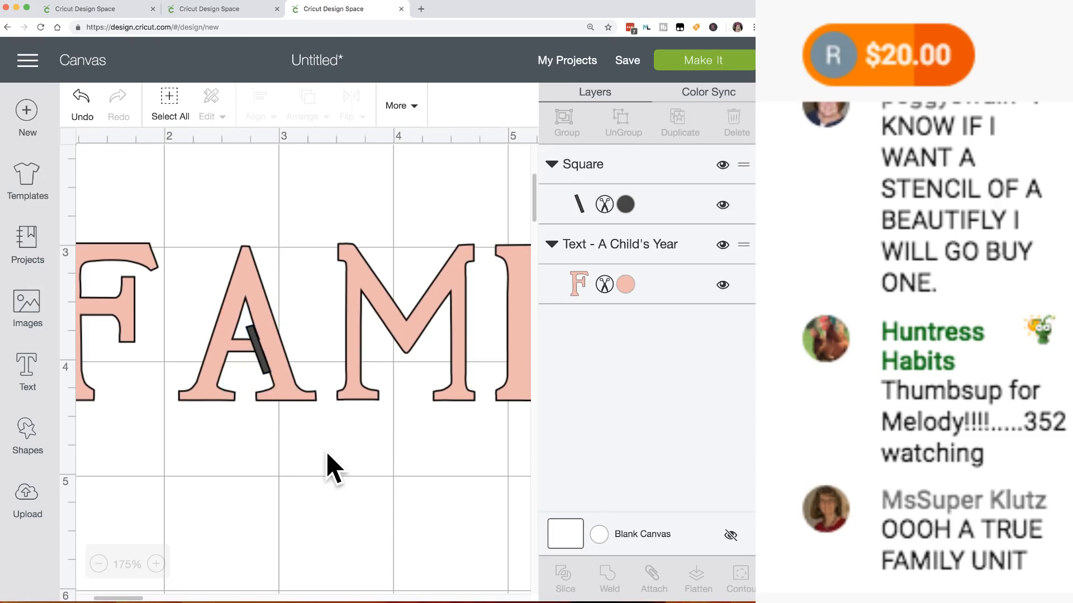
click(263, 364)
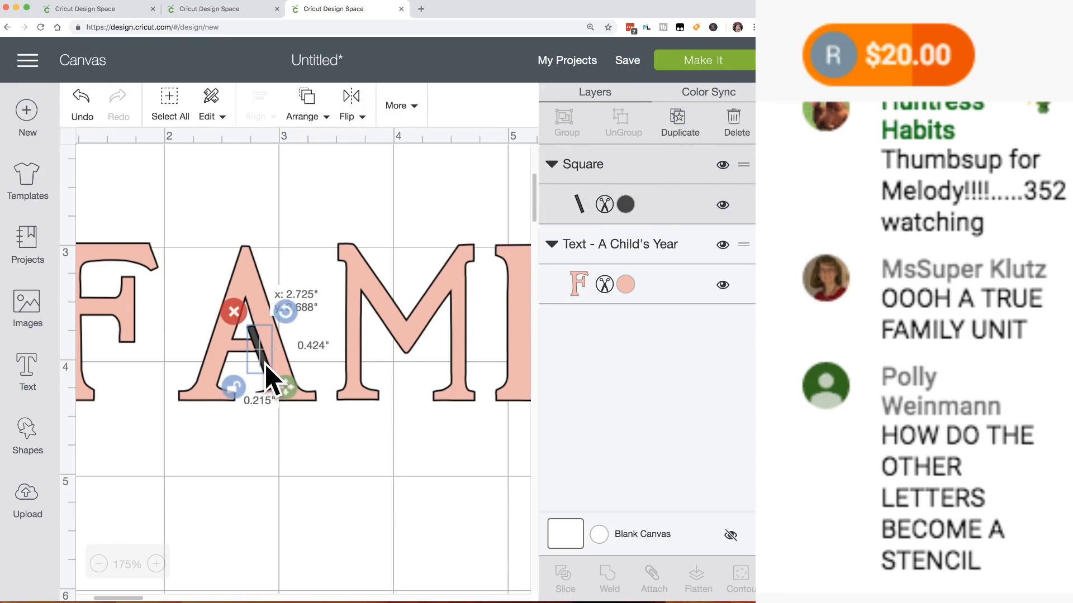
drag(280, 385, 264, 361)
click(286, 422)
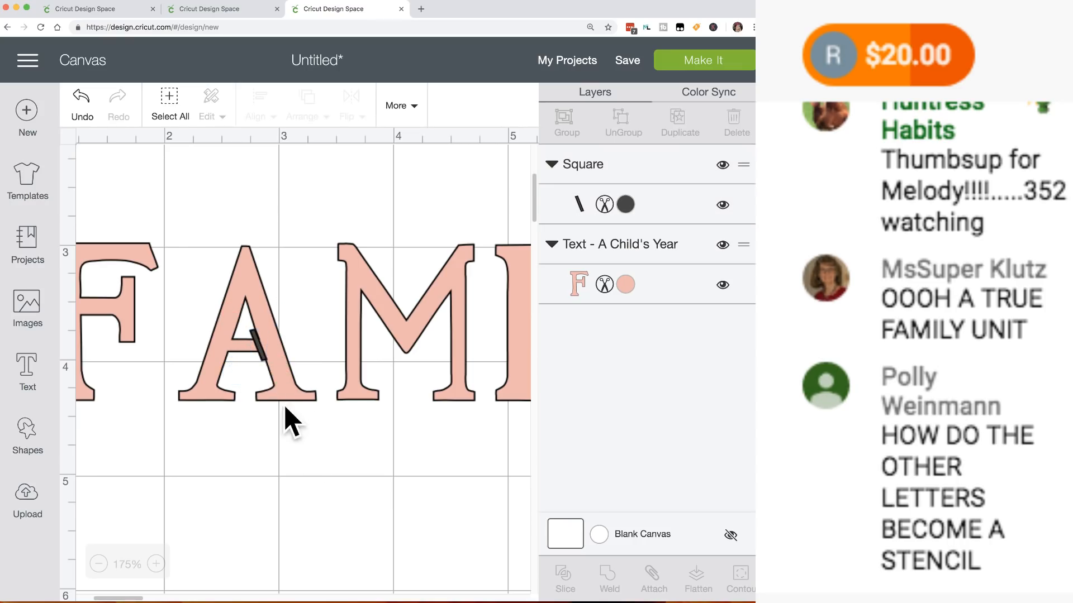
Resize the tilted bar to about 0.135 by 0.275 inches and slice it out of the FAMILY text.
click(262, 353)
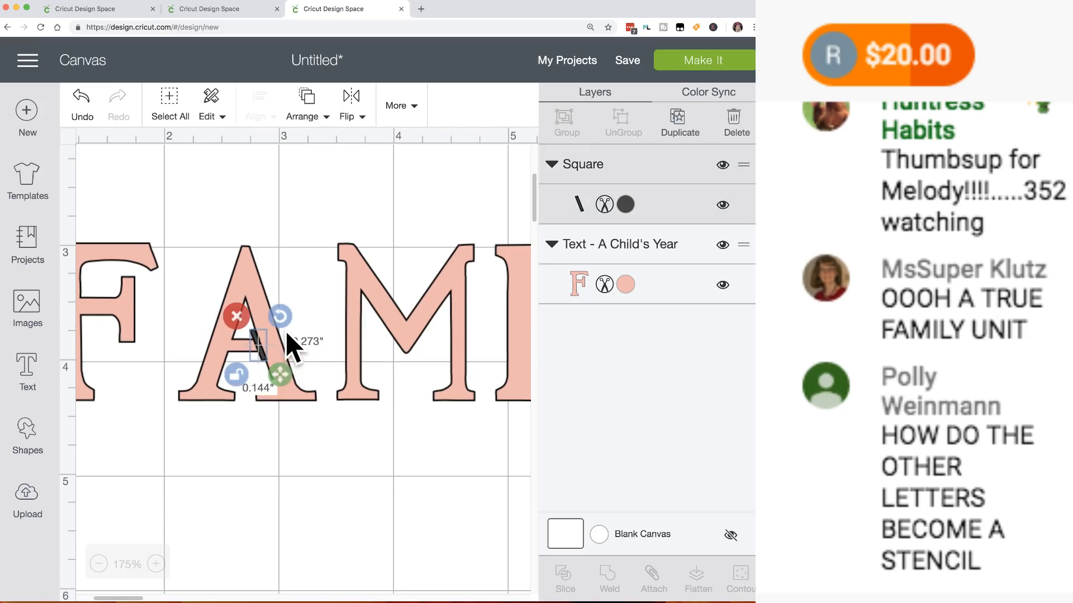
drag(279, 375, 278, 374)
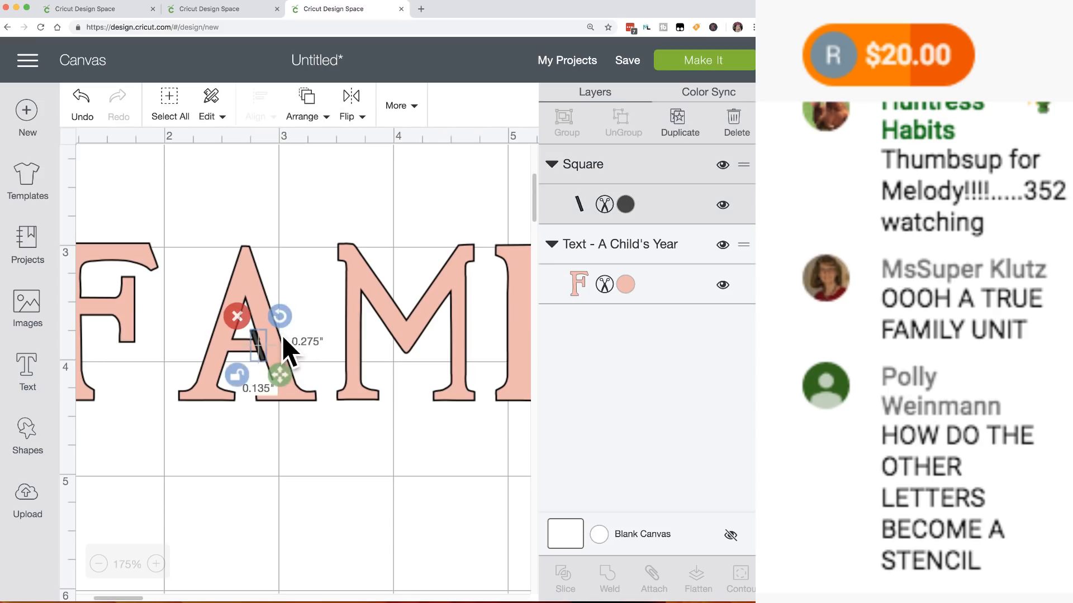
click(309, 470)
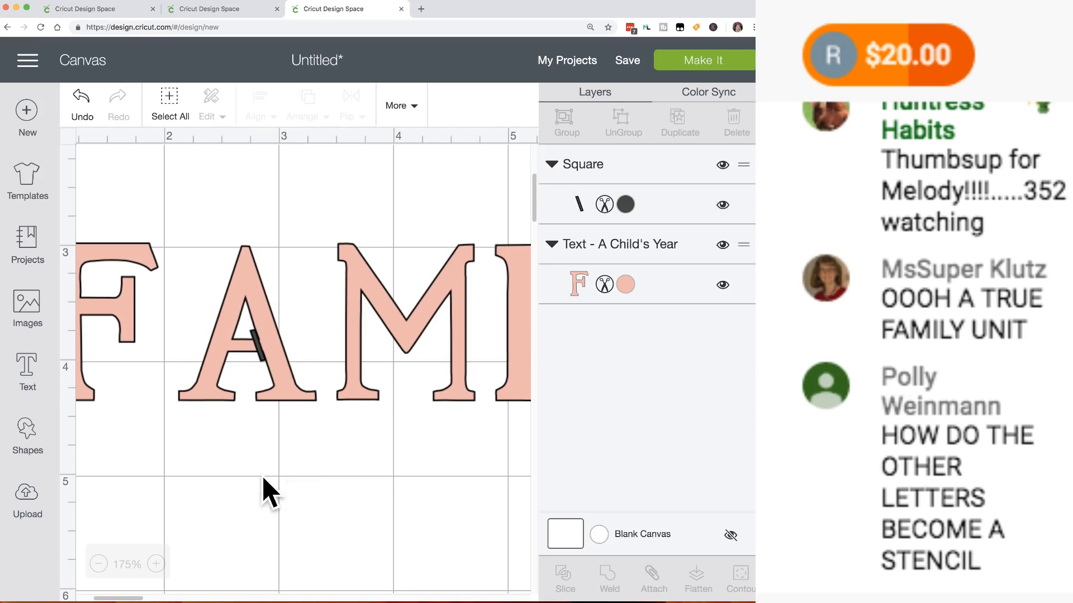
drag(259, 474, 299, 295)
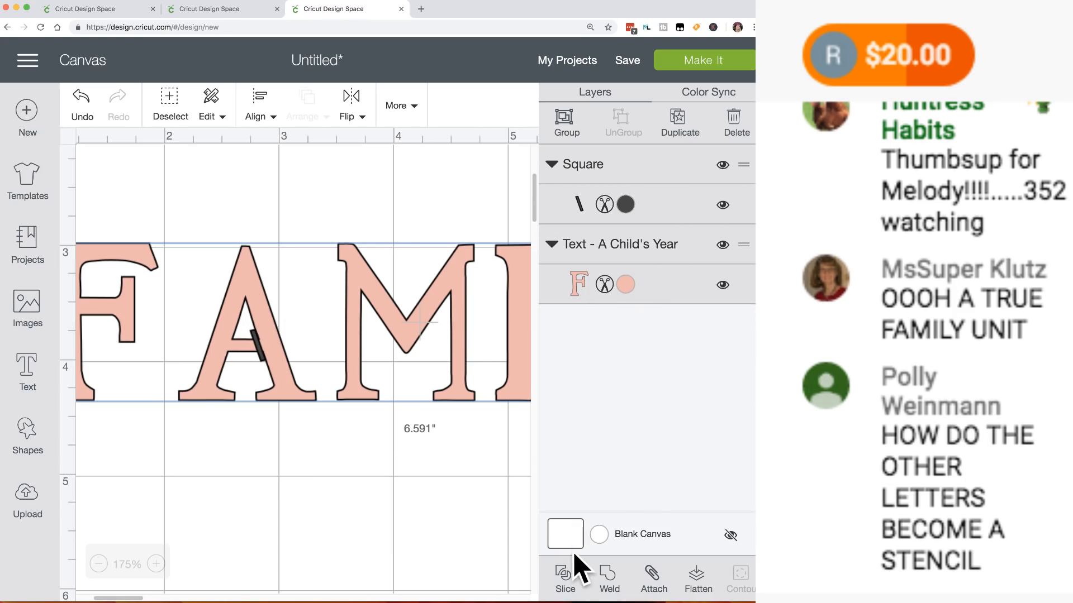
click(563, 581)
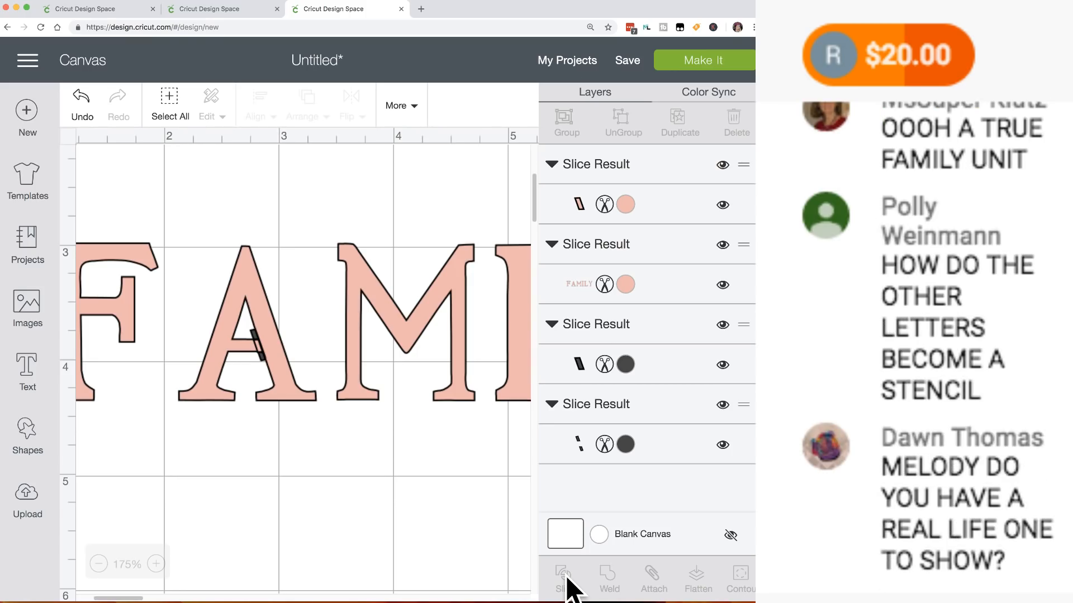
Separate the slice results at the letter A and delete the dark bar pieces and the small pink sliver.
click(259, 346)
drag(258, 345, 307, 496)
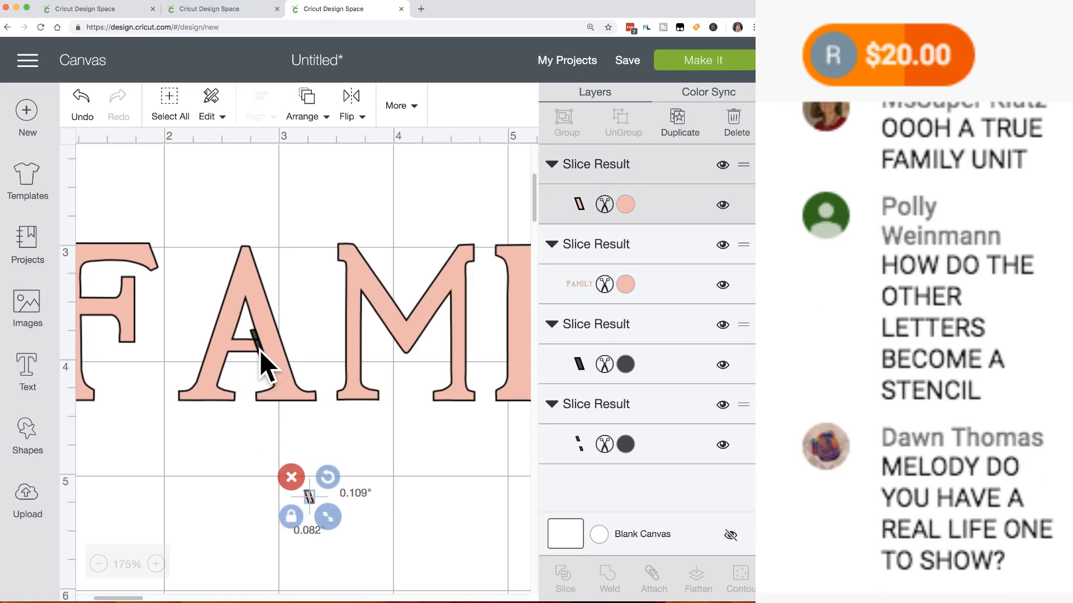
drag(260, 350, 296, 281)
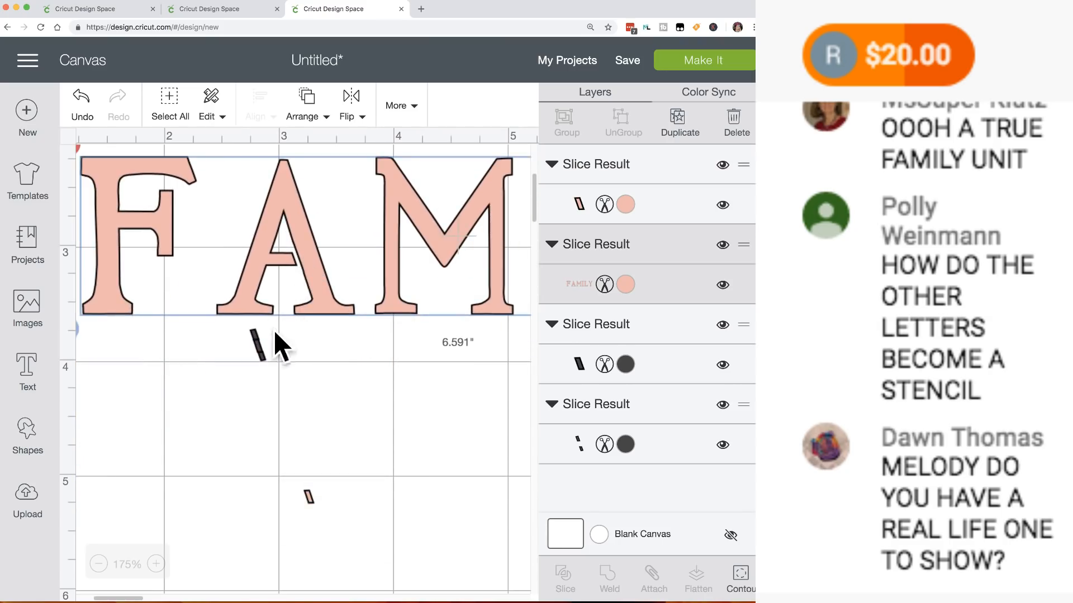
drag(303, 365, 232, 344)
key(Delete)
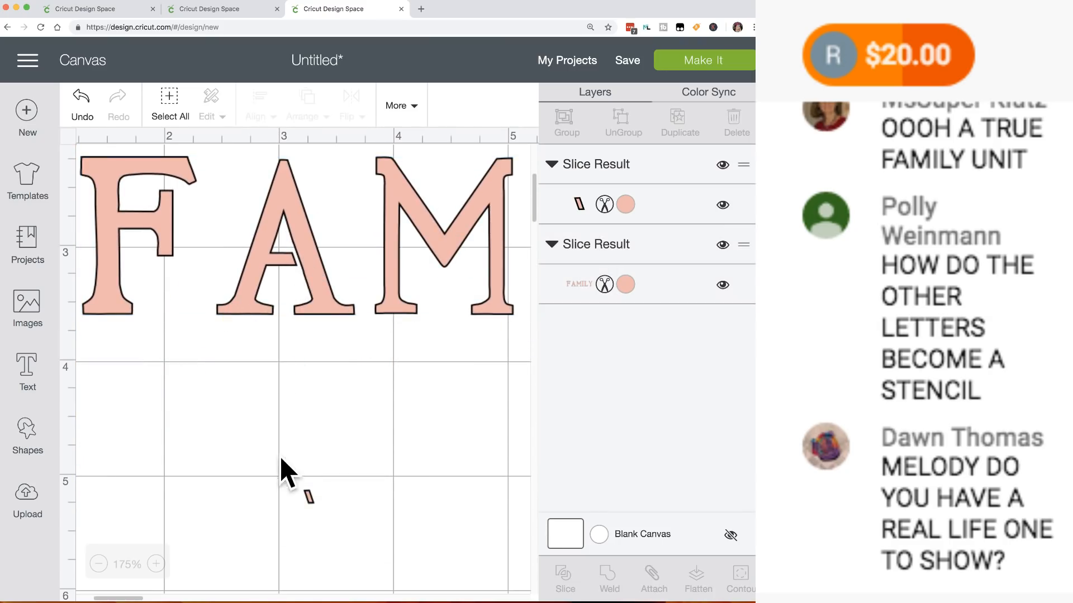
click(309, 497)
click(291, 478)
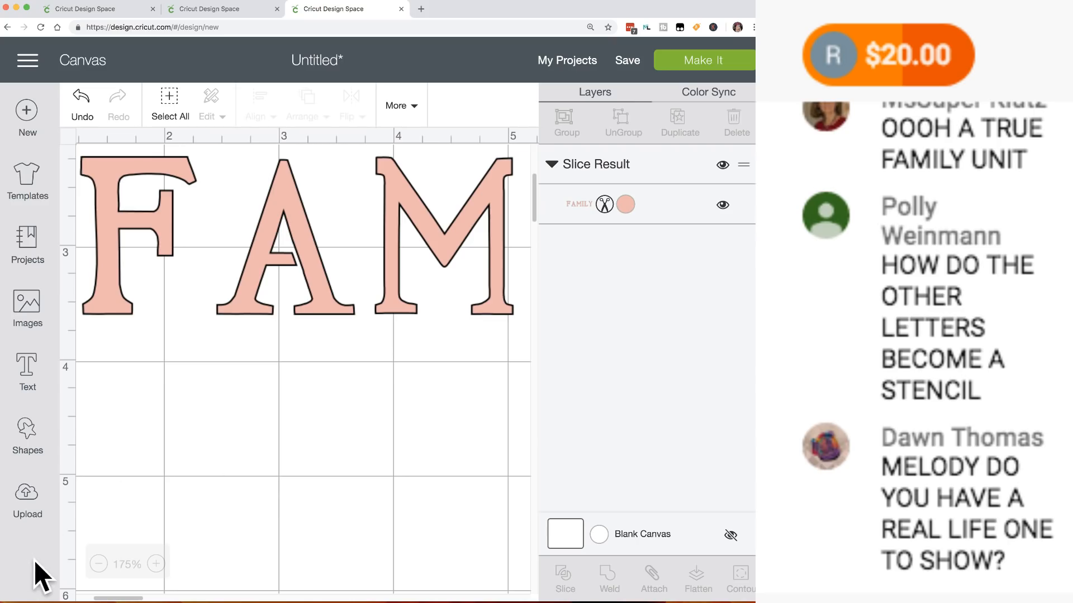
Reposition the whole FAMILY lettering to span from about 1.25 to 7.8 inches across, between about 2.6 and 4 inches down.
click(98, 564)
click(99, 564)
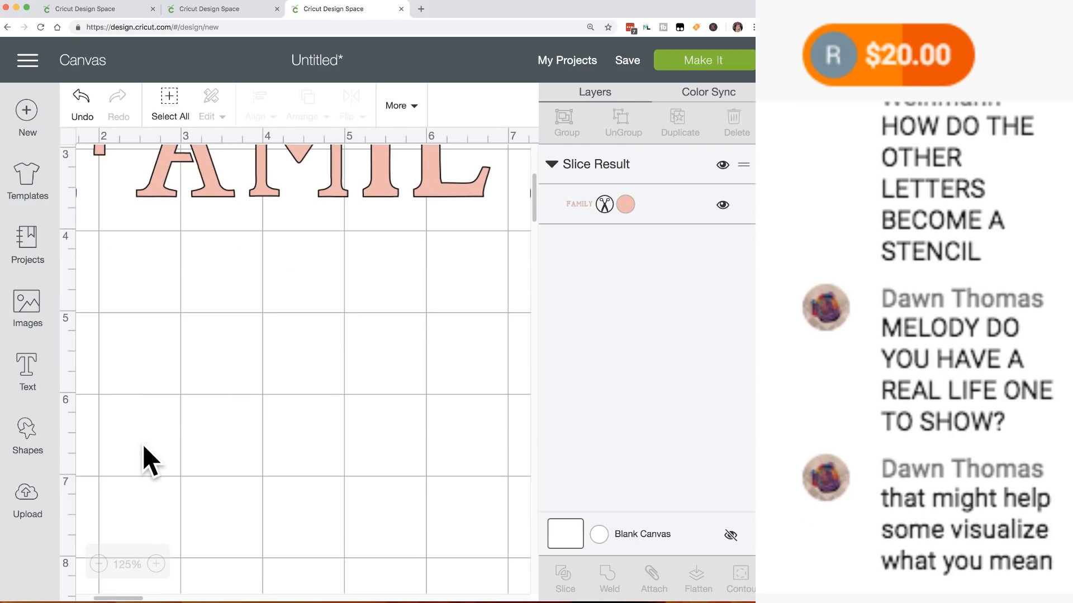
scroll(148, 461, up, 3)
scroll(145, 457, up, 2)
scroll(137, 503, left, 3)
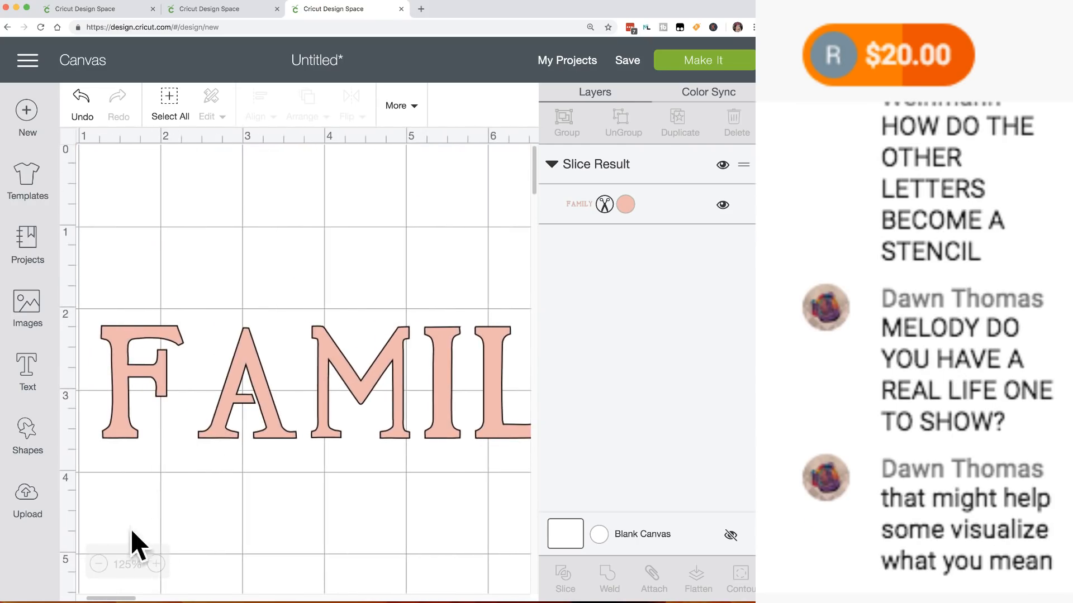
click(98, 564)
click(98, 564)
scroll(184, 447, left, 3)
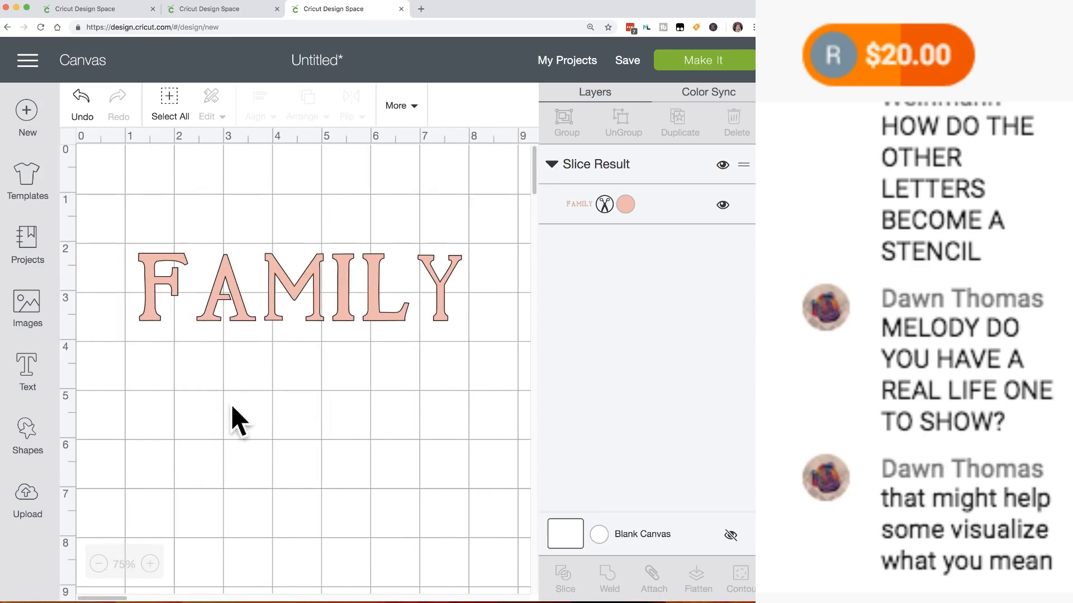
drag(301, 277, 287, 318)
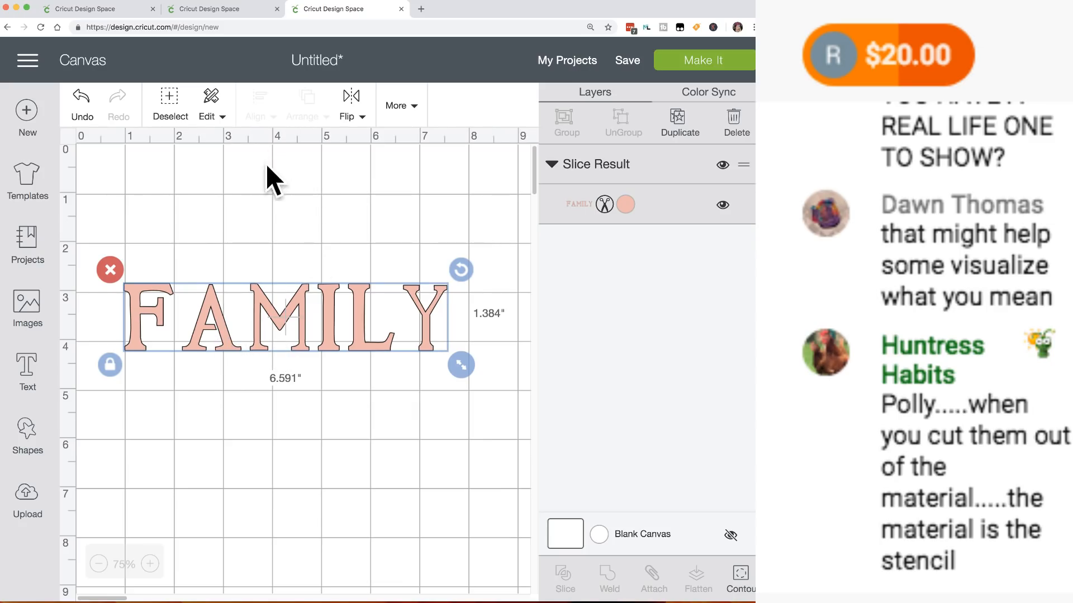
drag(223, 346, 239, 340)
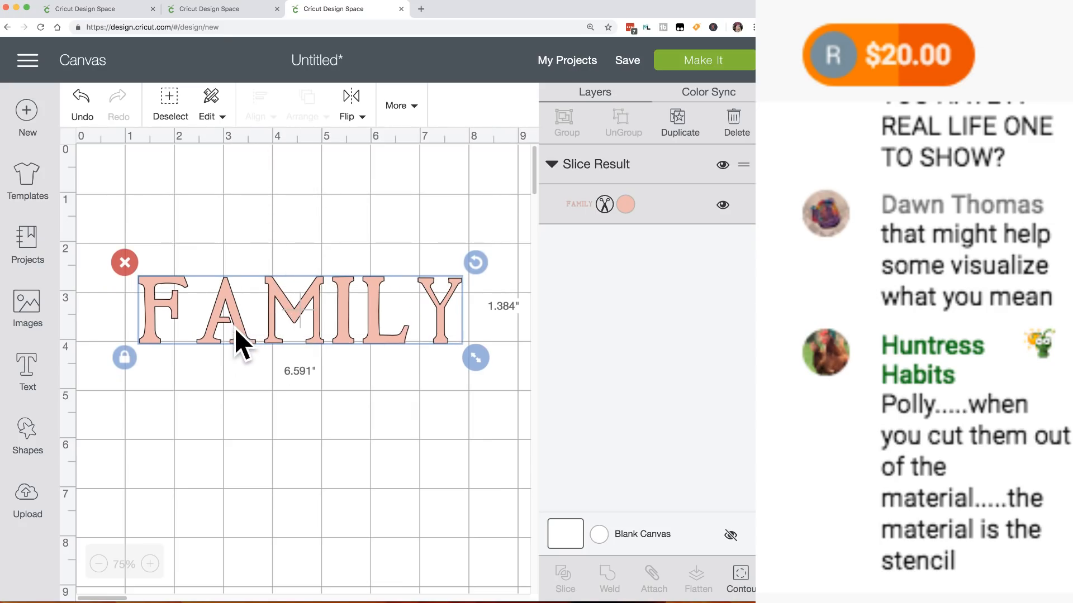
Insert a square, unlock its proportions and stretch it into a rectangle about 7.685 inches wide covering the FAMILY lettering.
click(27, 437)
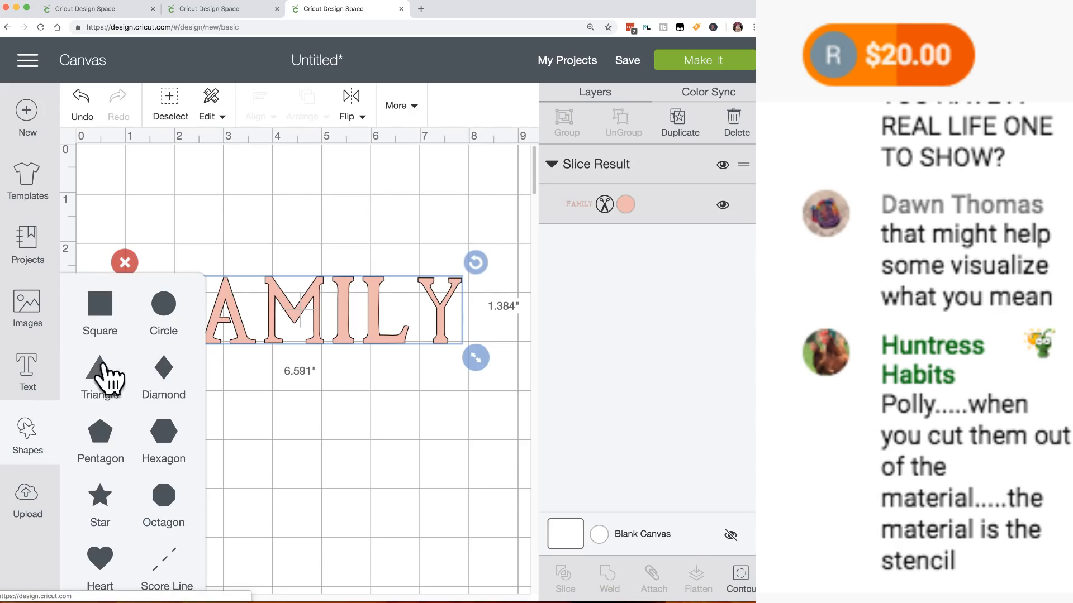
click(105, 313)
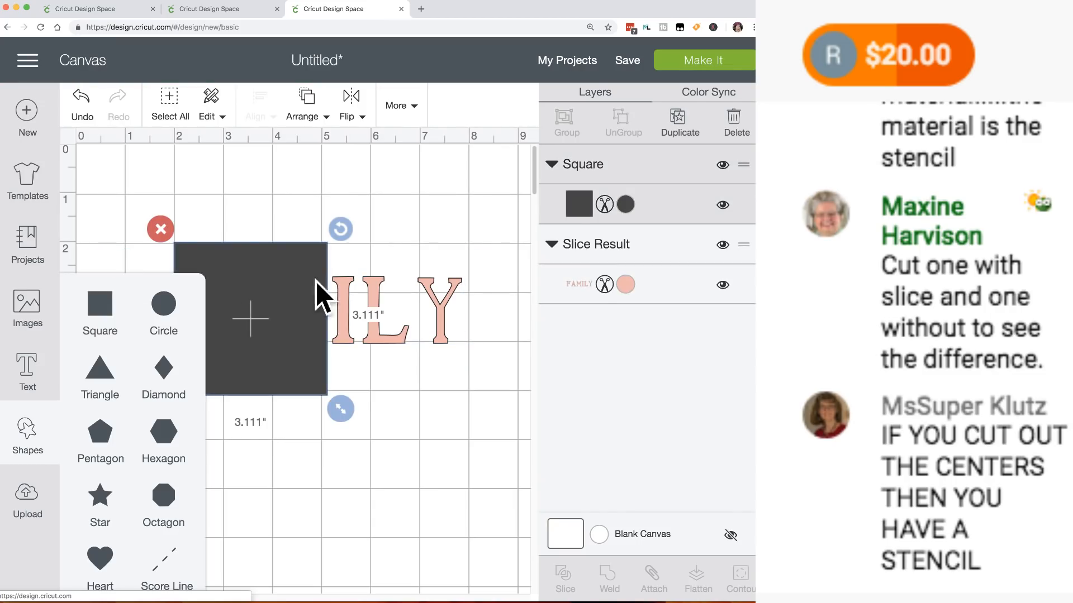
drag(283, 273, 223, 272)
click(101, 406)
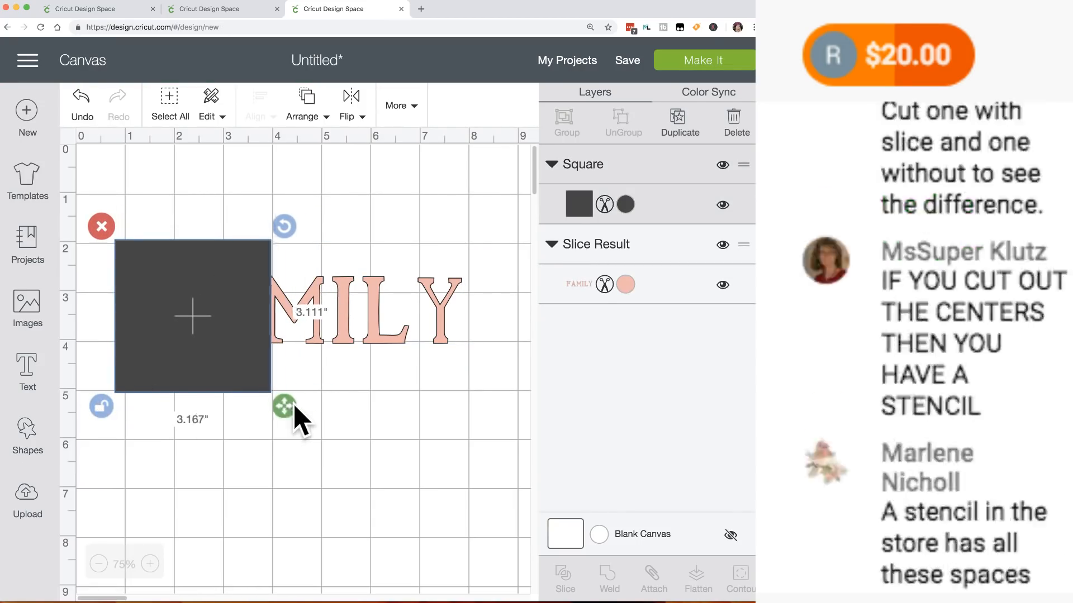
drag(285, 404, 499, 393)
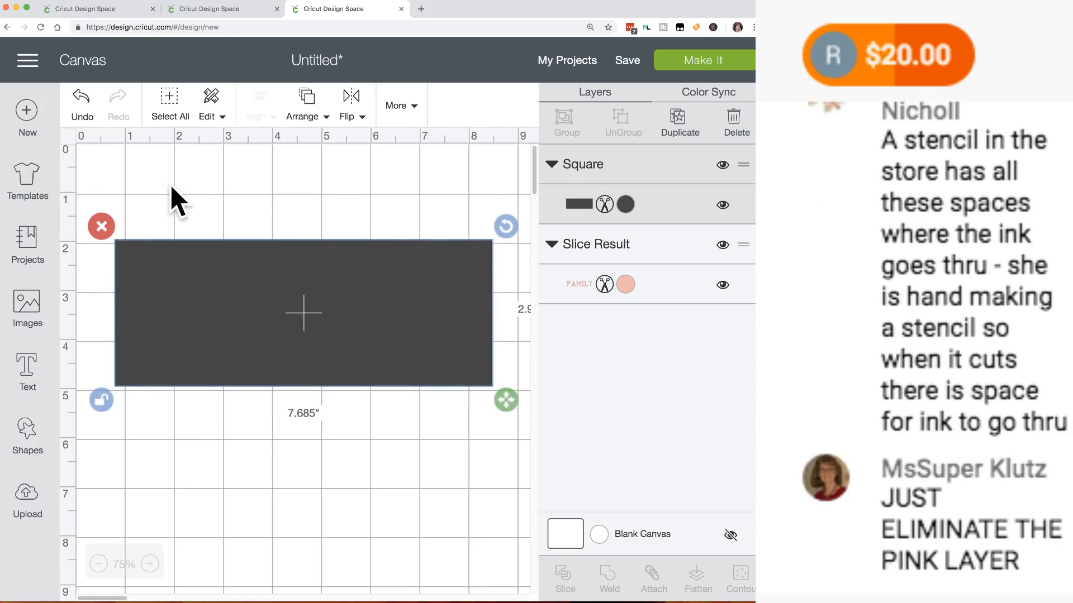
Slice the FAMILY lettering out of the rectangle, move both letter pieces below it and shift the stencil plate up.
drag(170, 184, 355, 465)
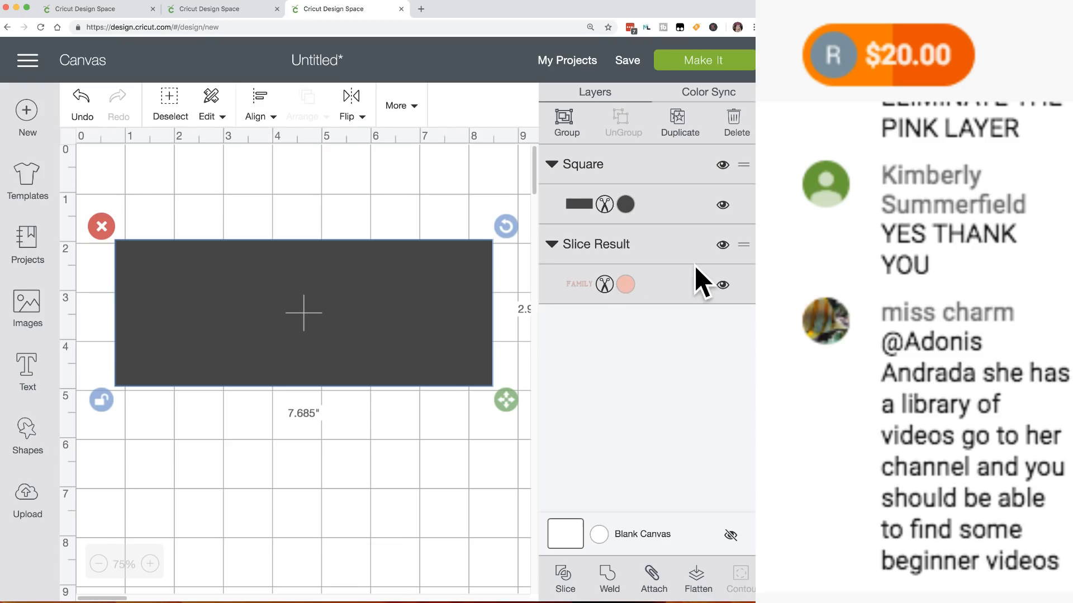
click(563, 578)
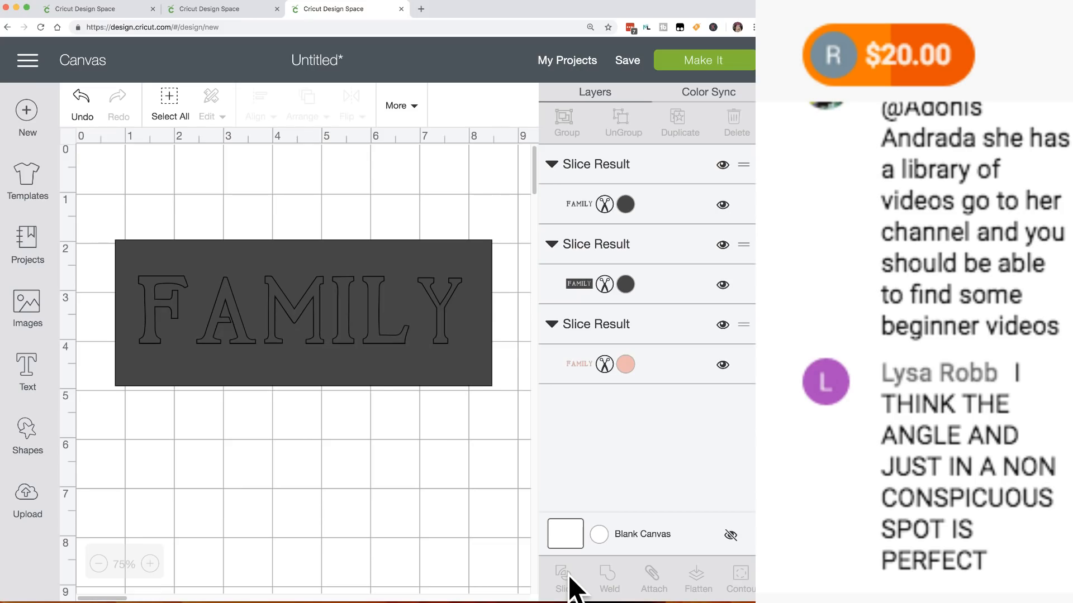
drag(304, 305, 320, 473)
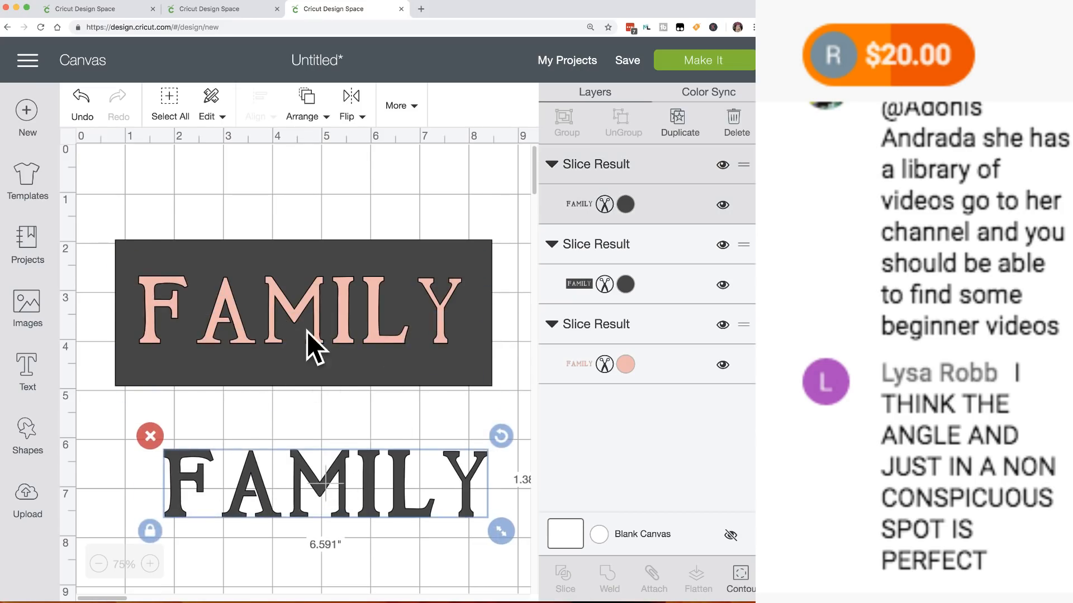
click(306, 301)
drag(306, 300, 306, 259)
drag(232, 322, 263, 479)
drag(267, 242, 273, 274)
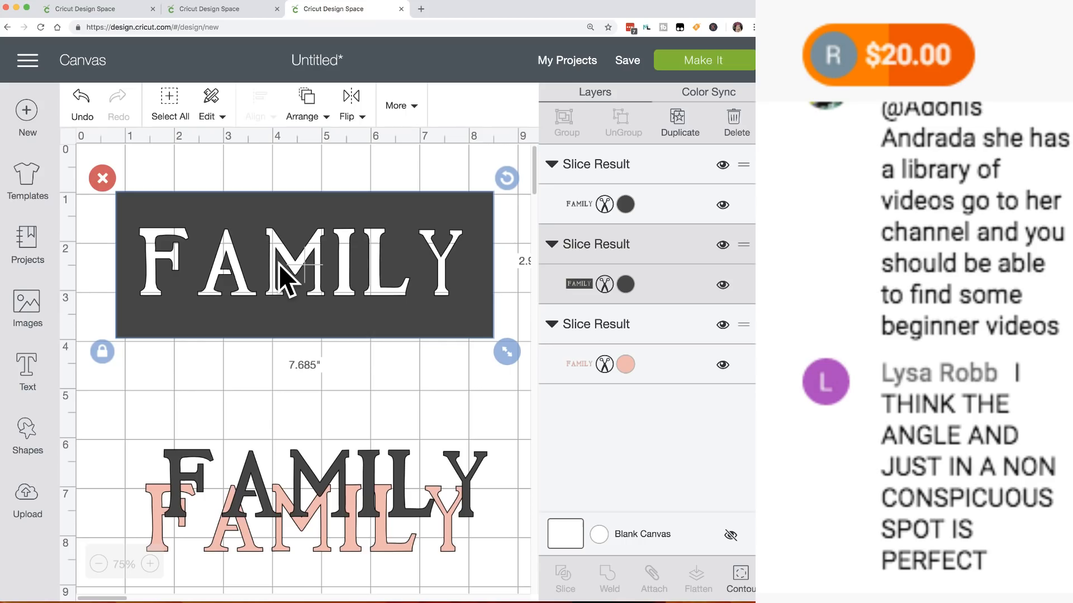
Preview the project on the cutting mats, shift the stencil plate sideways on the first mat, and return to the canvas.
click(709, 60)
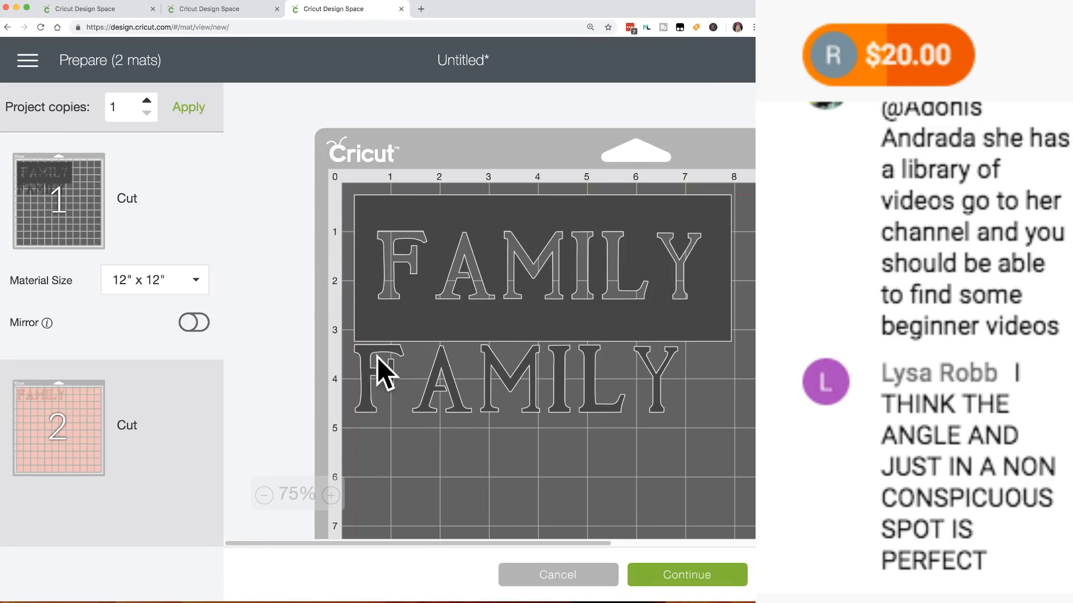
scroll(526, 288, right, 5)
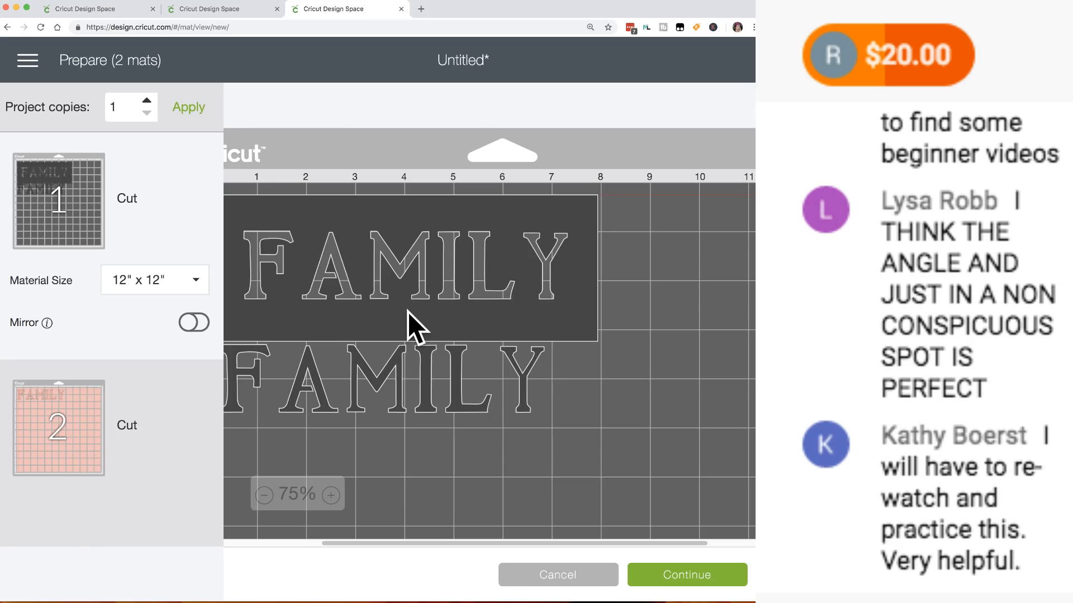
drag(408, 312, 433, 310)
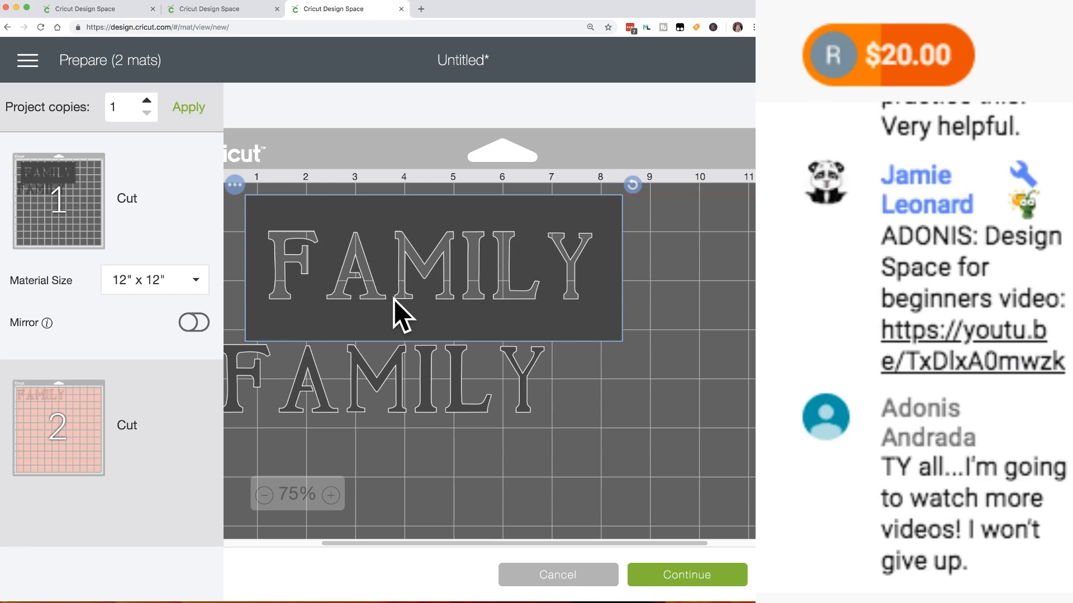
click(575, 581)
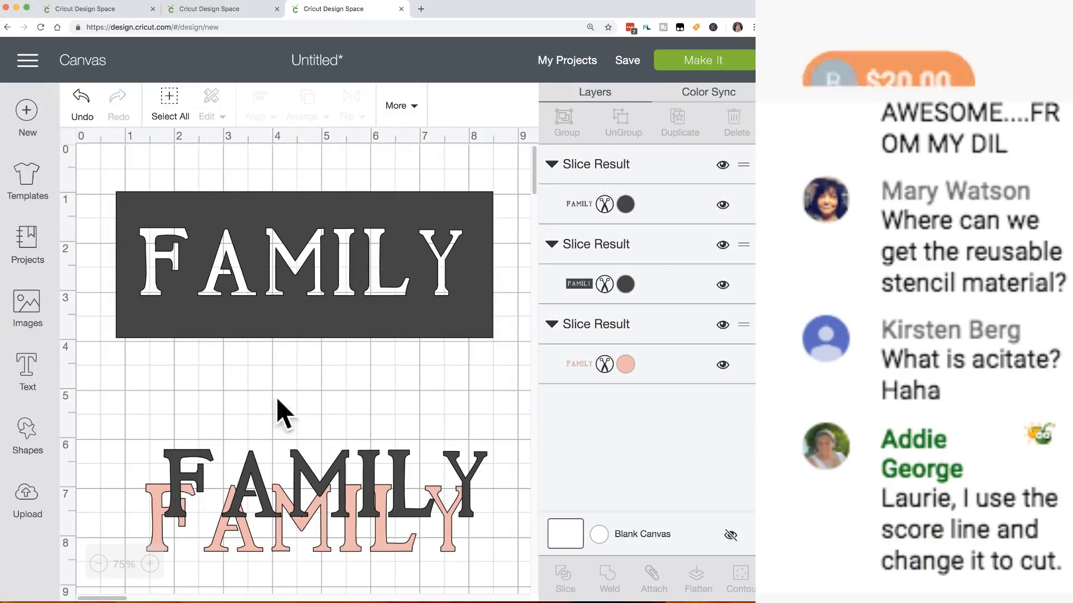
Delete the leftover dark and pink FAMILY letter pieces below the stencil plate.
drag(137, 441, 494, 558)
click(120, 443)
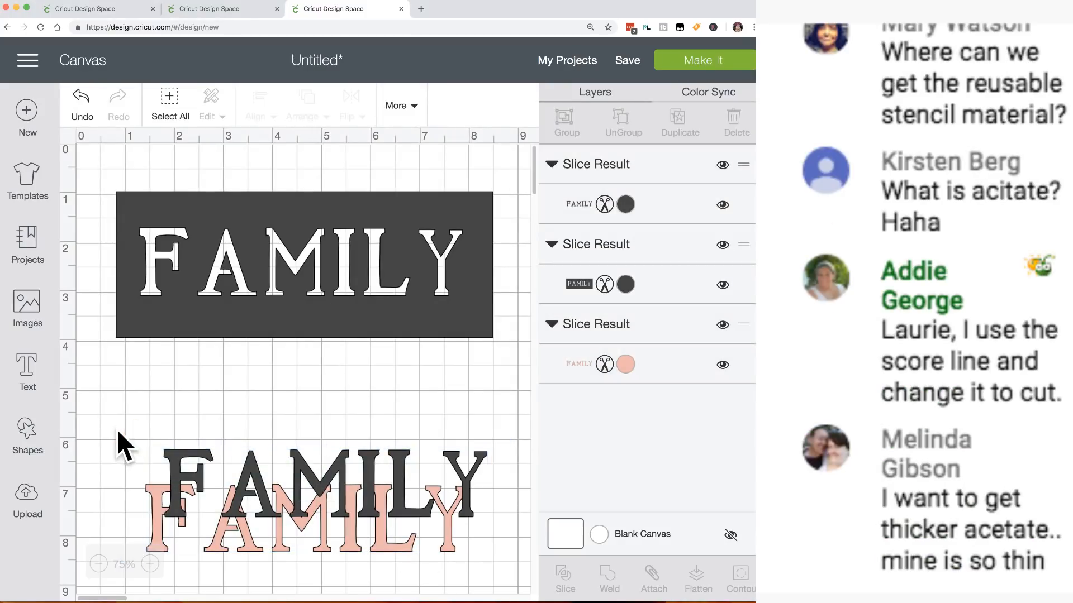
drag(172, 433, 335, 503)
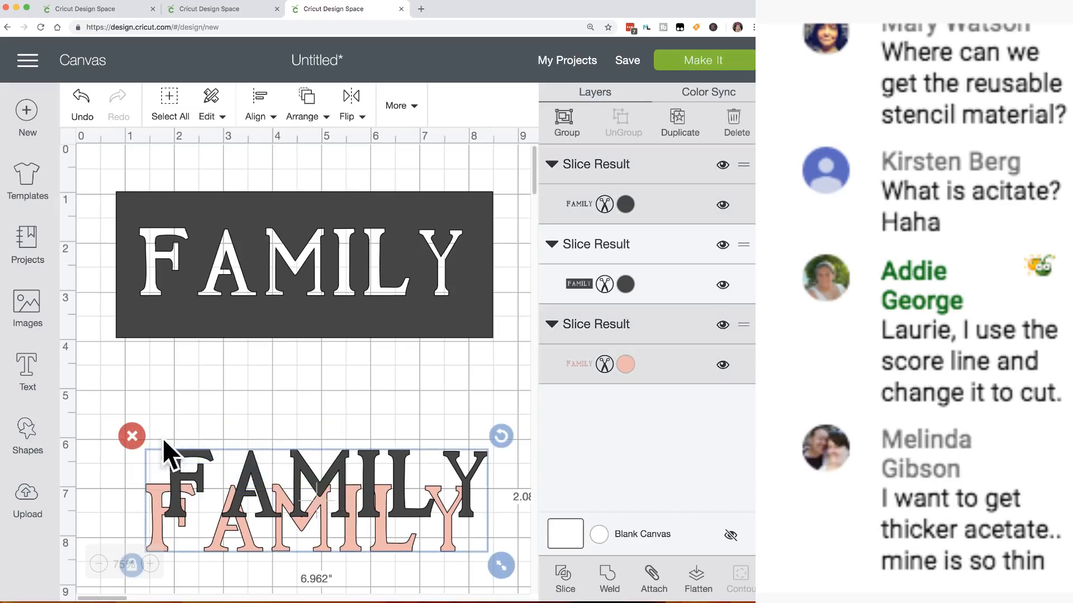
click(124, 436)
Send the FAMILY stencil to the cutting setup, choose Acetate as the material and set the pressure to More.
click(693, 56)
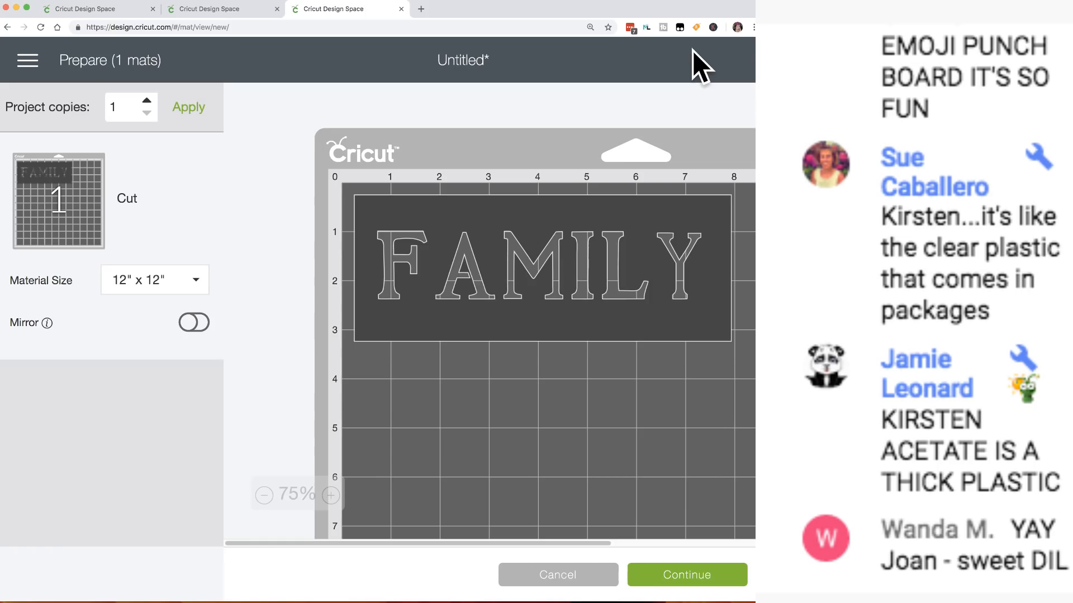
click(707, 579)
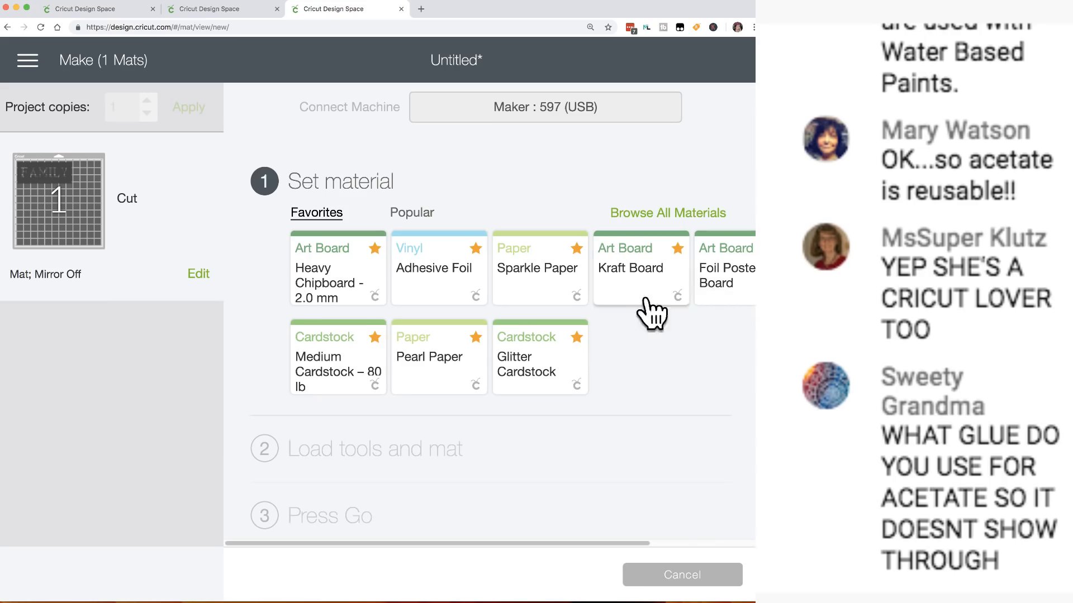
scroll(528, 335, right, 5)
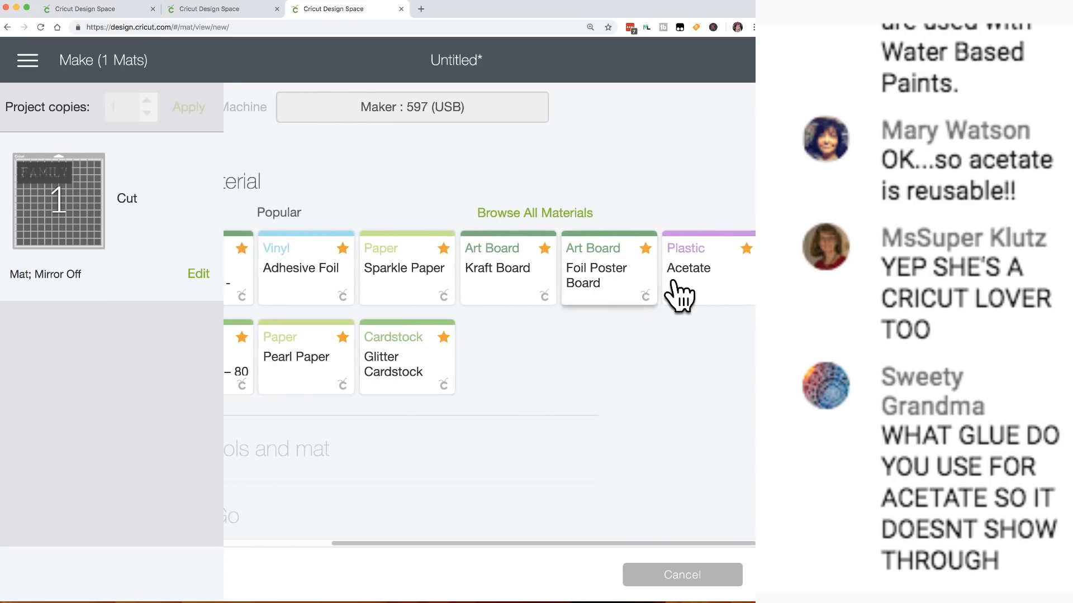
click(692, 288)
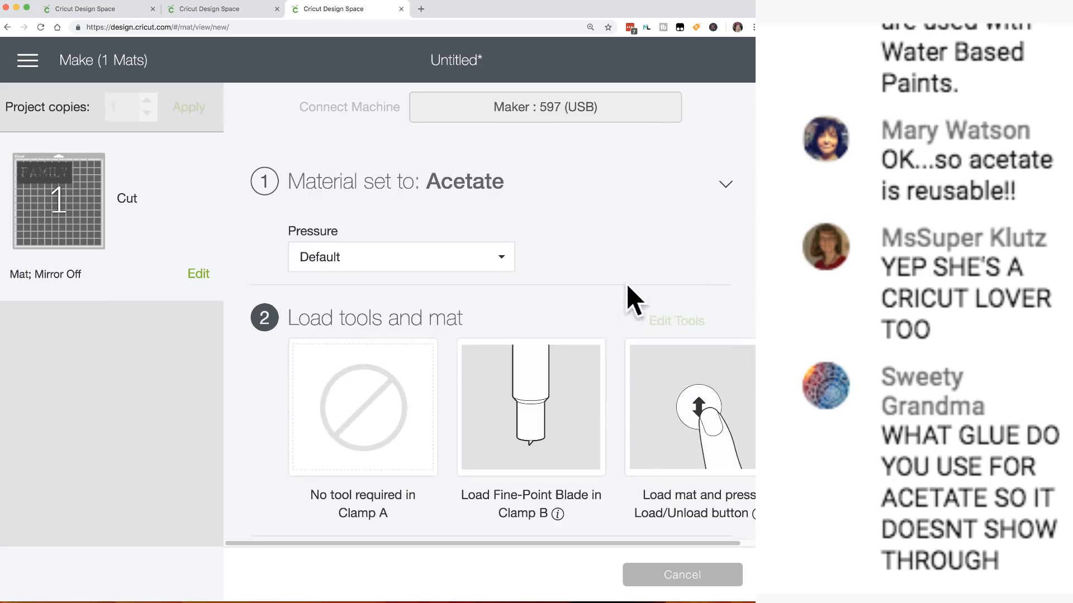
click(507, 262)
click(328, 297)
scroll(347, 287, down, 4)
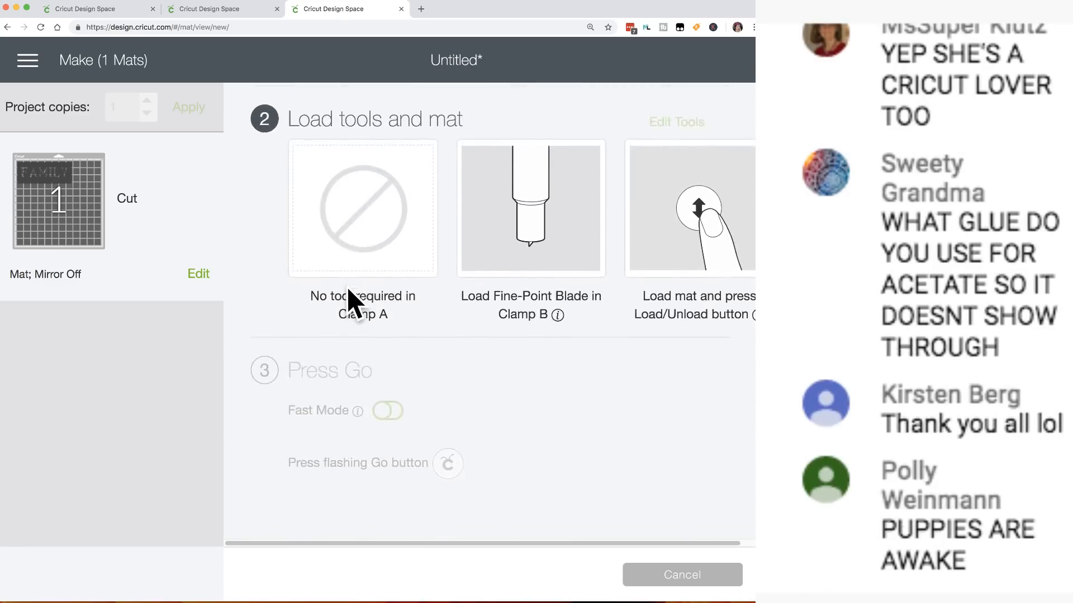
scroll(347, 287, up, 4)
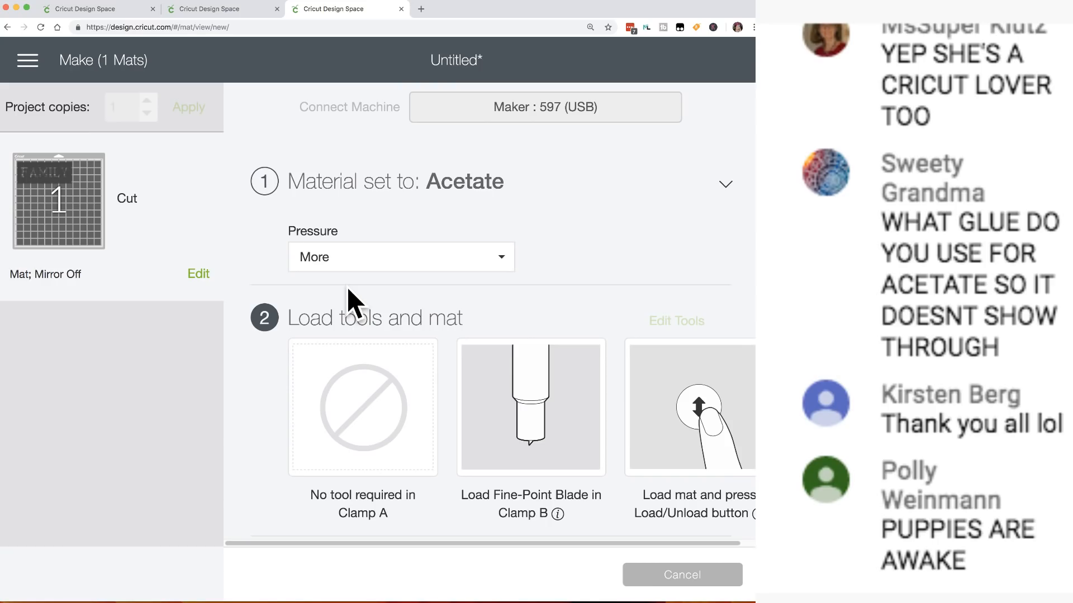
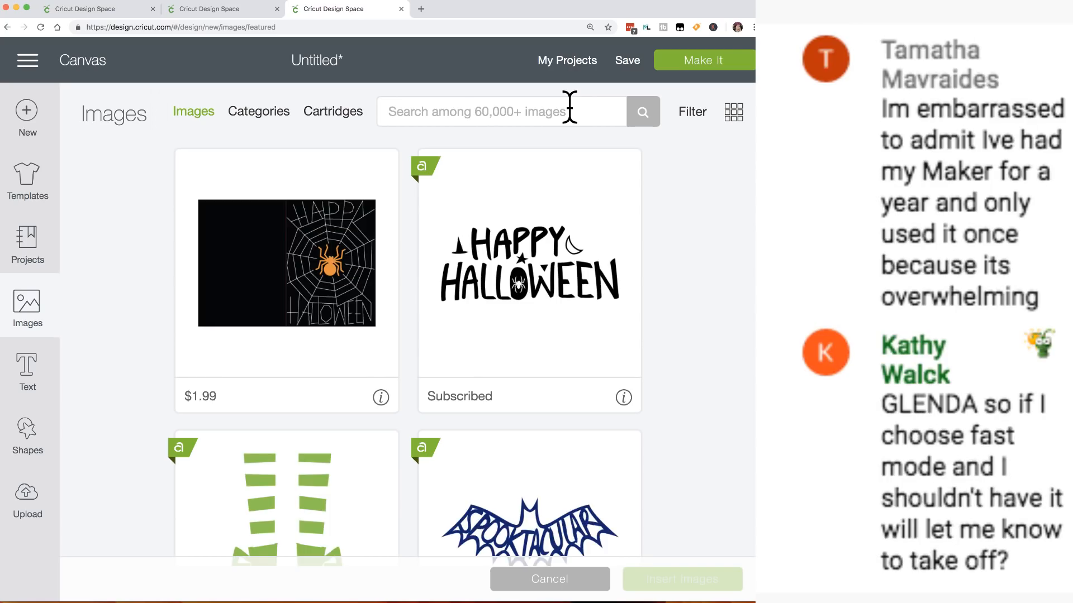
Search the image library for "draw" and browse through the resulting designs.
text(d)
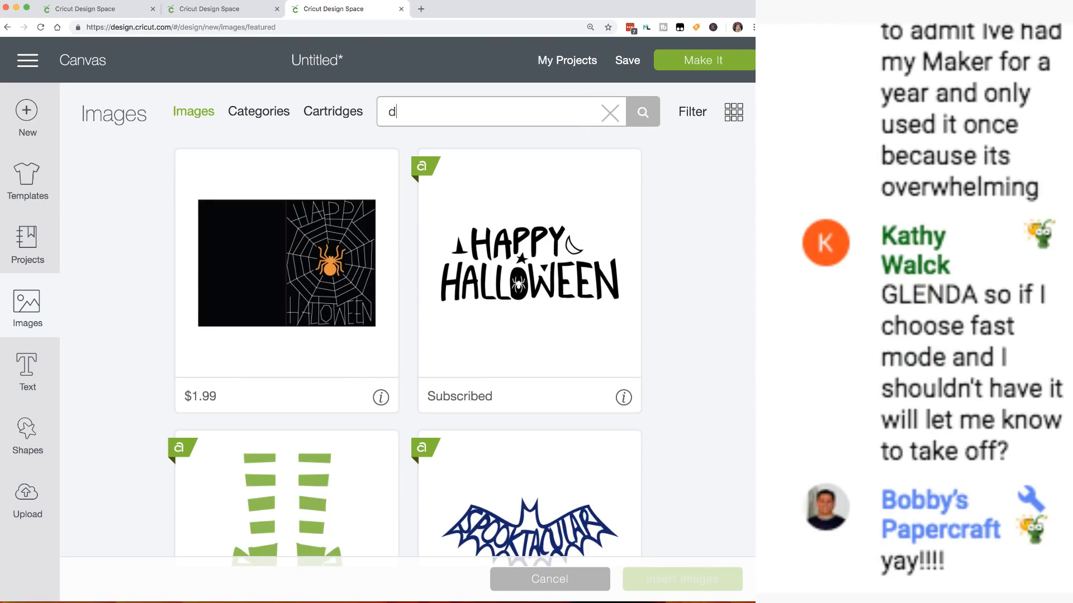
text(raw)
key(Return)
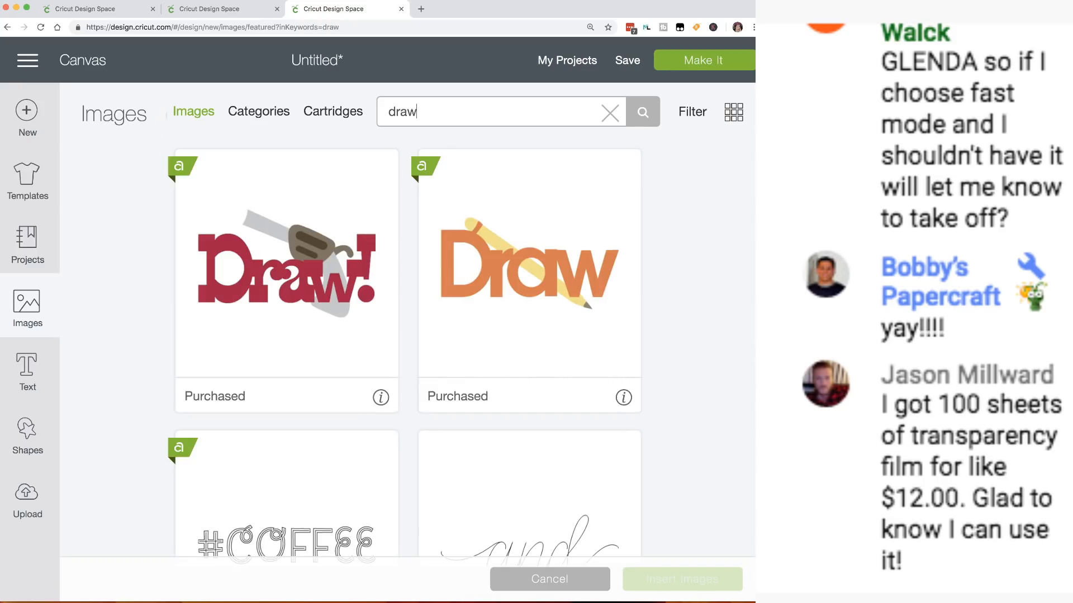
scroll(438, 306, down, 10)
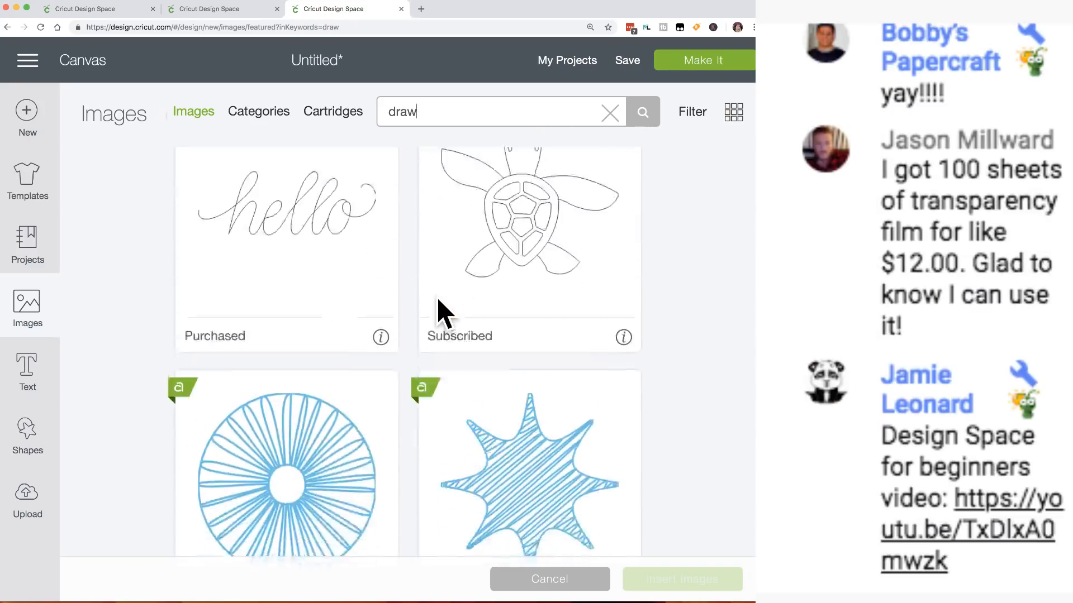
scroll(438, 306, down, 15)
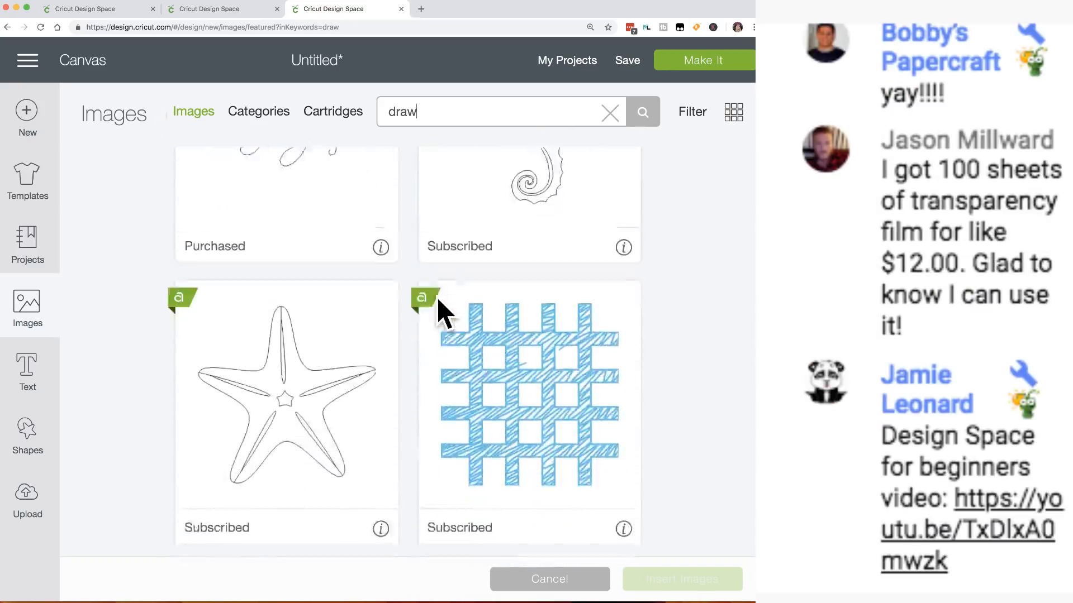
scroll(438, 306, down, 15)
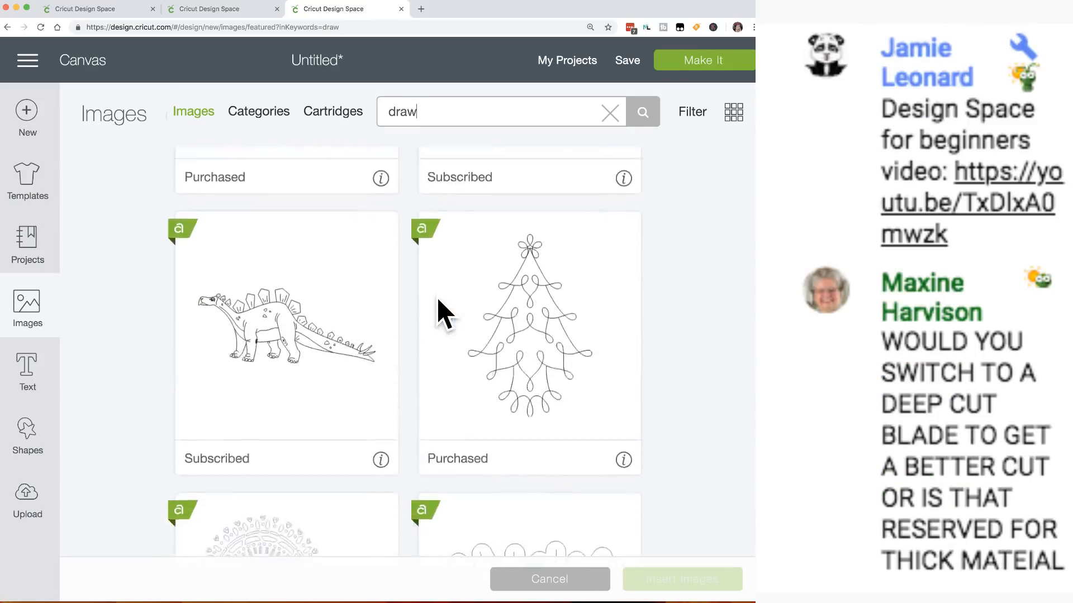
scroll(438, 306, up, 5)
Switch the image library to cartridges and search them for "jgoode".
click(351, 119)
drag(416, 112, 381, 115)
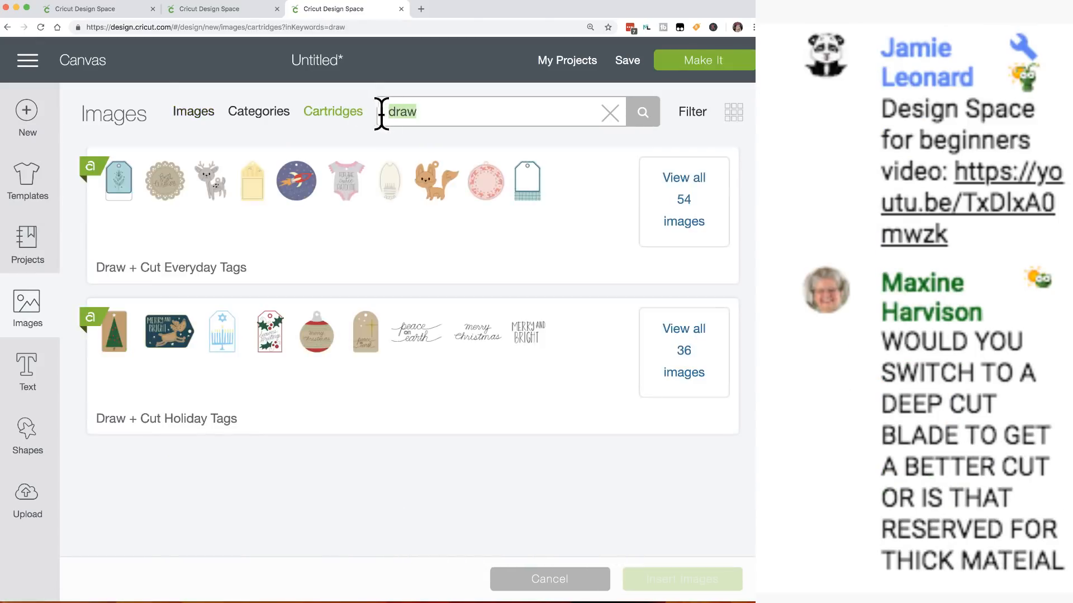
text(j)
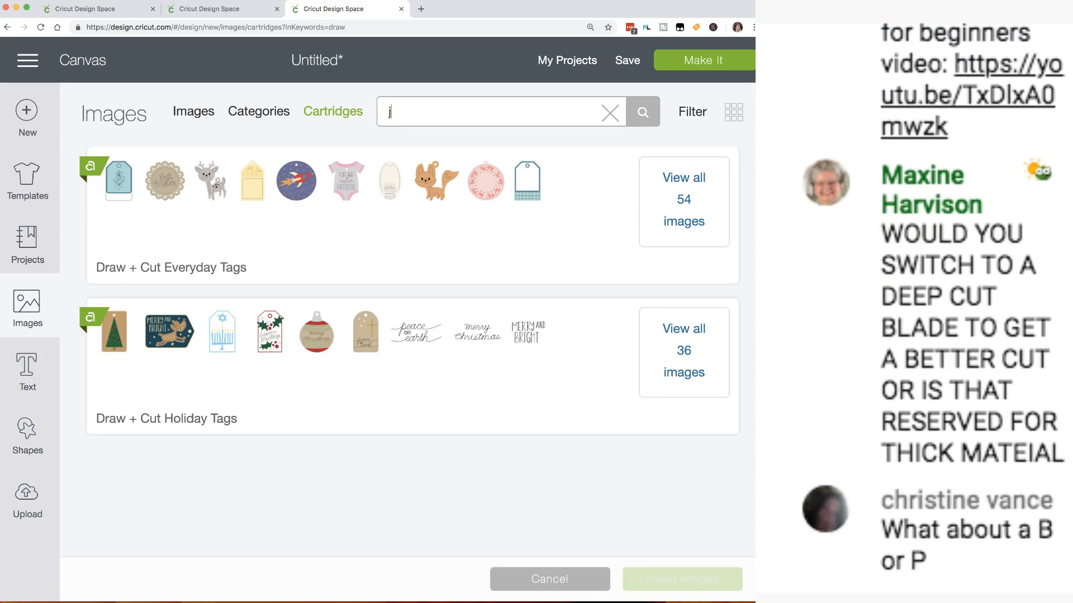
text(goo)
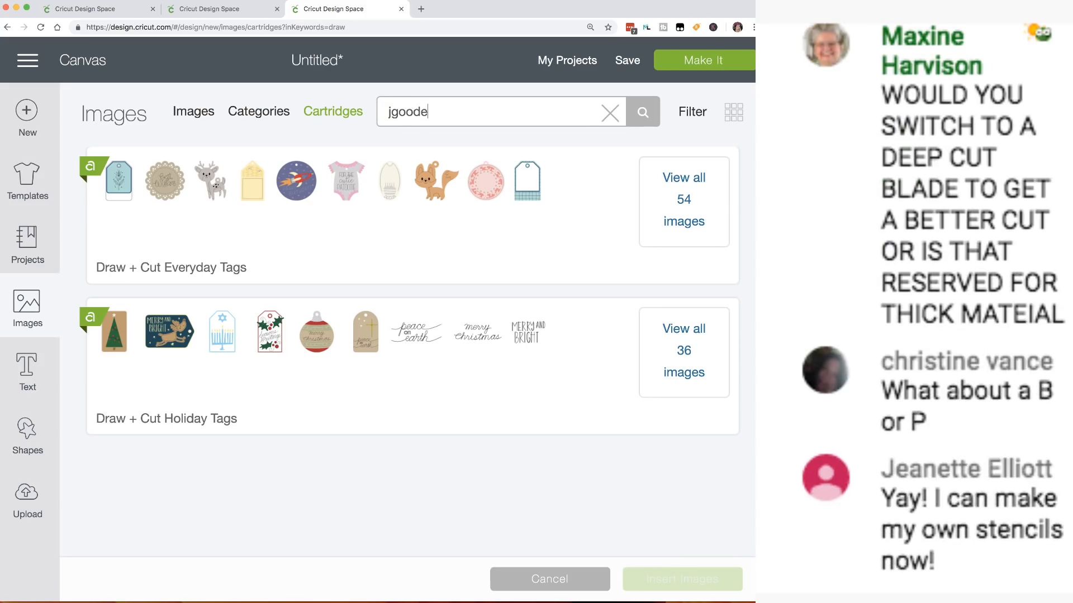
text(de)
key(Return)
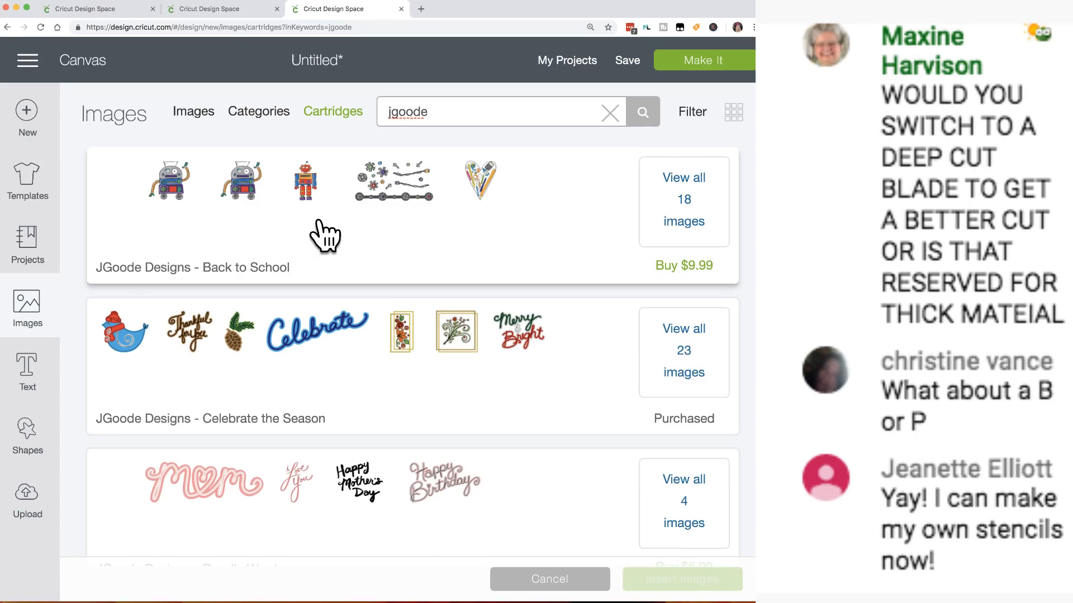
Open the JGoode Designs - Celebrate the Season cartridge and insert its two-pumpkin image.
click(442, 378)
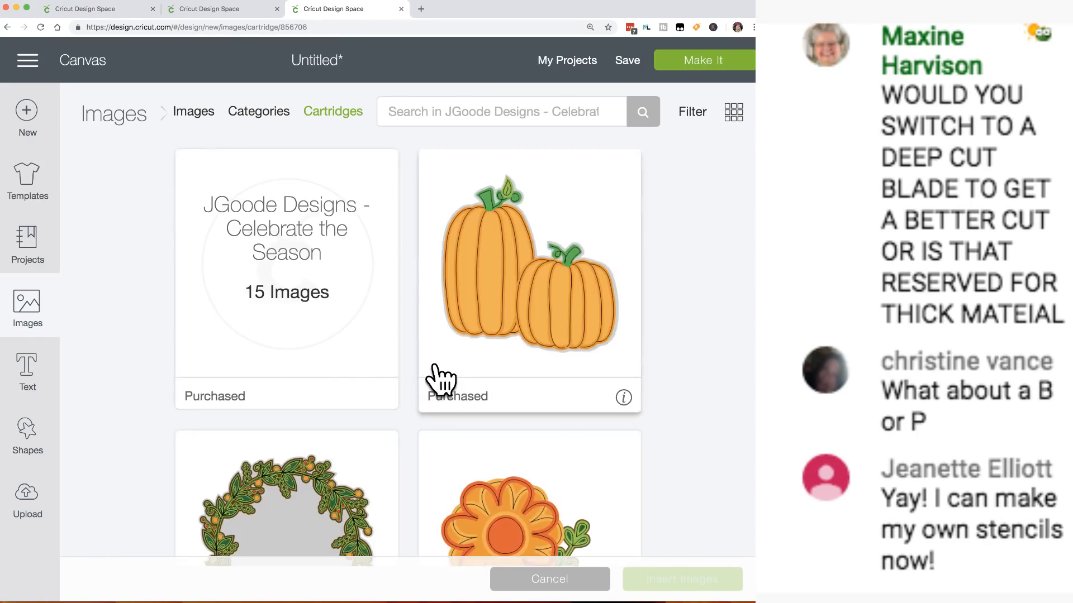
scroll(440, 380, down, 1)
click(510, 300)
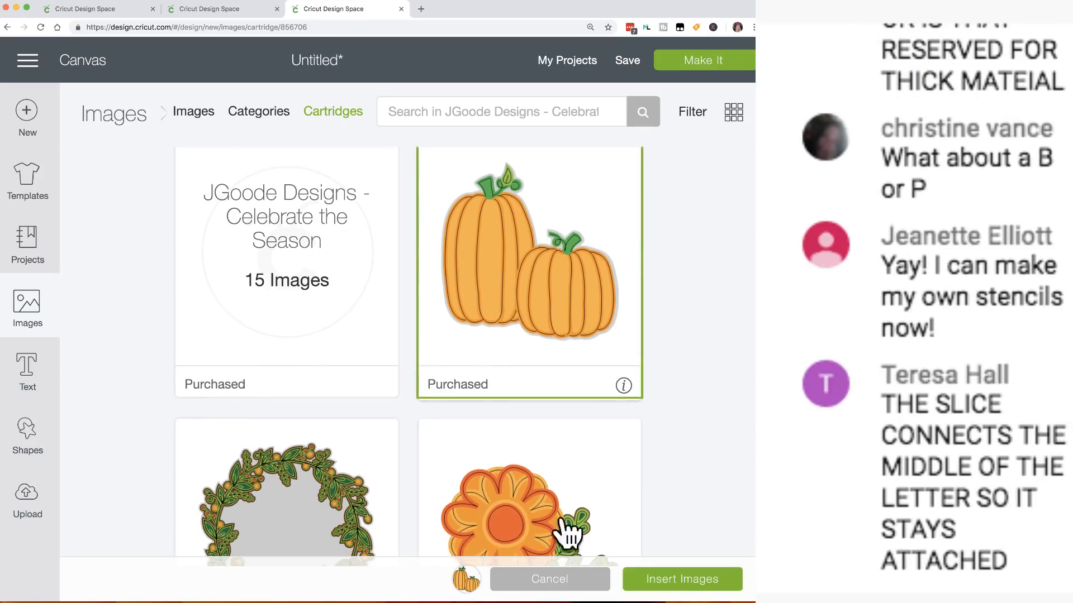
click(682, 579)
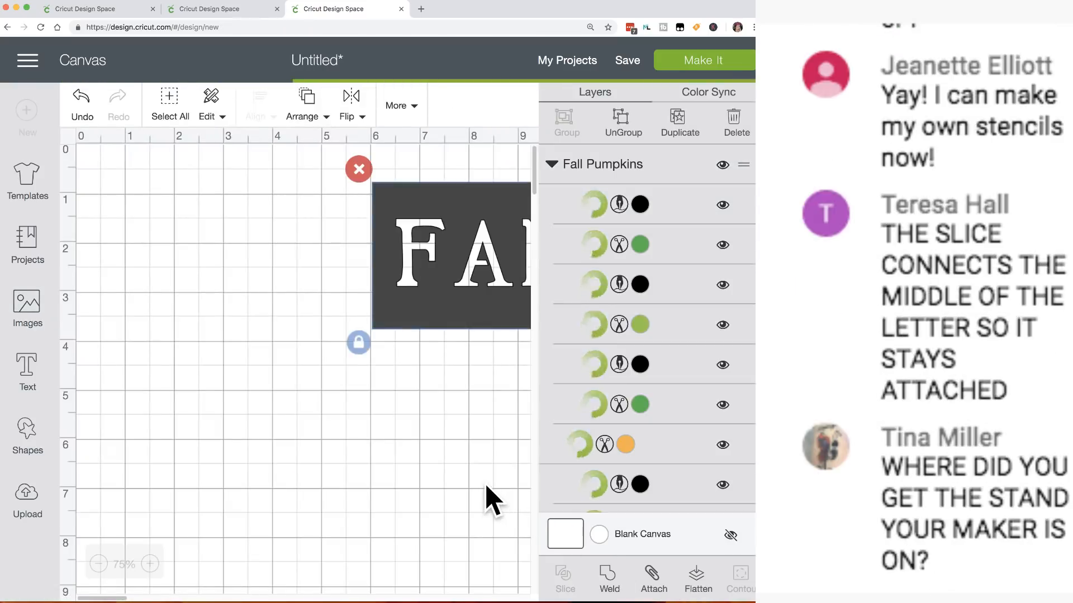
Enlarge the pumpkins to about 6.35 by 6.22 inches, place them beside and below the FAMILY plate, and review their layers.
drag(288, 356, 529, 586)
drag(349, 430, 250, 397)
scroll(249, 397, down, 2)
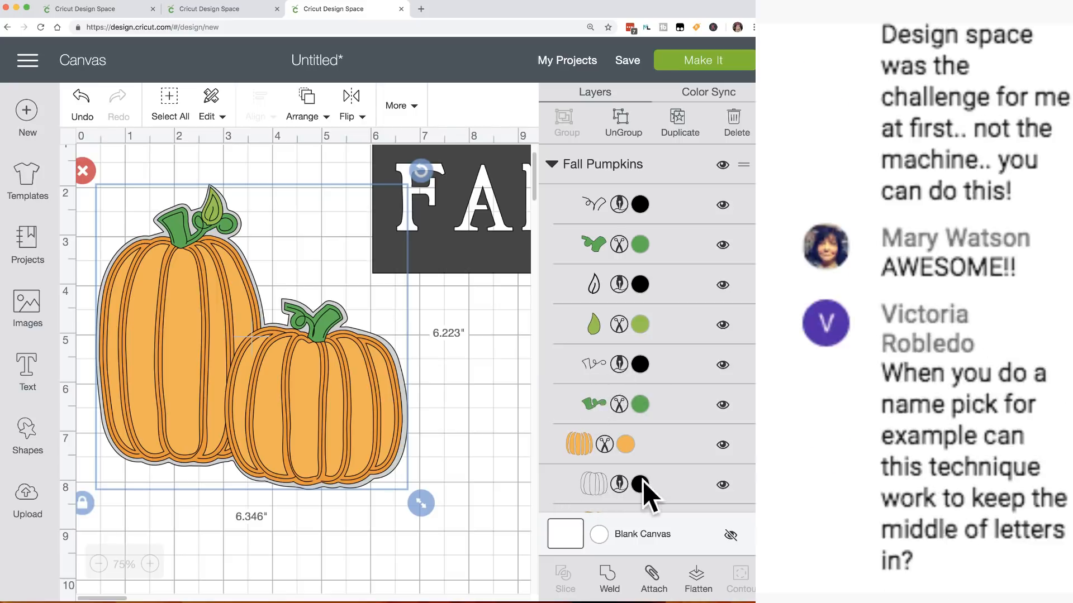
scroll(616, 478, down, 3)
scroll(617, 480, down, 1)
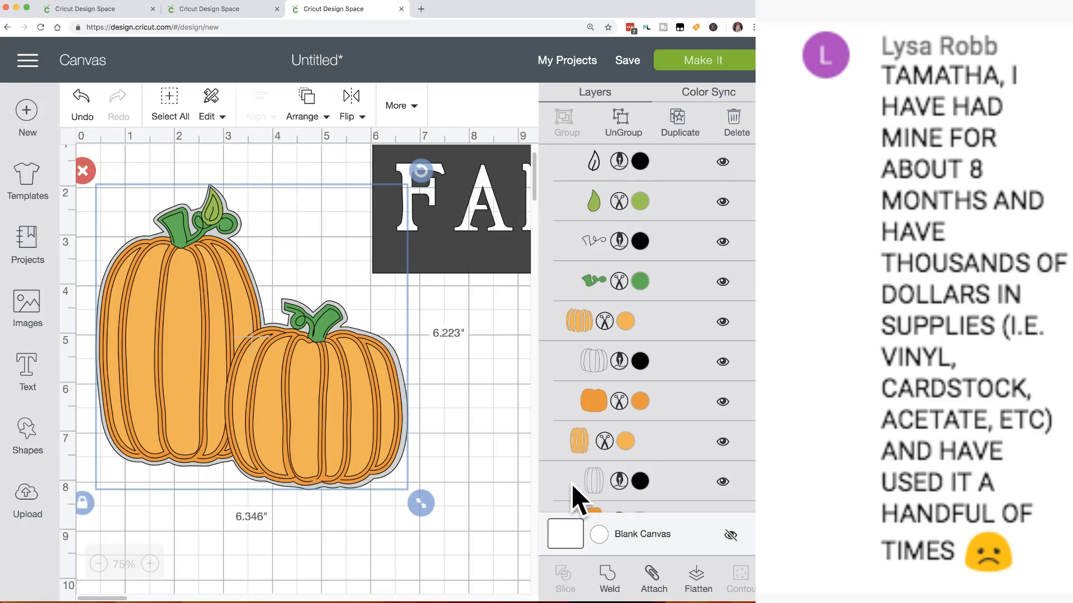
scroll(581, 497, down, 3)
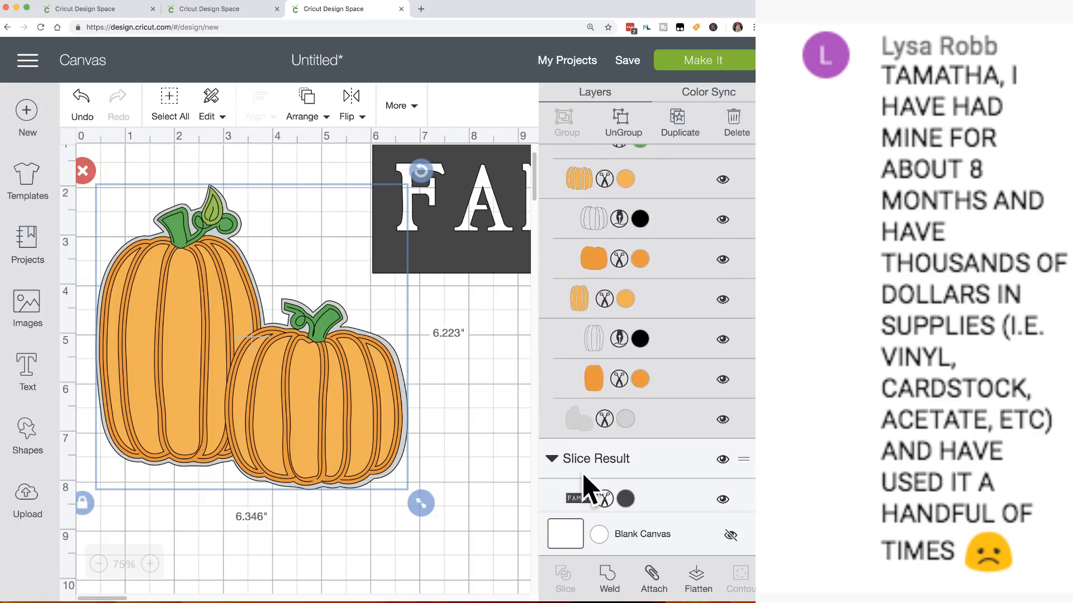
drag(288, 412, 316, 429)
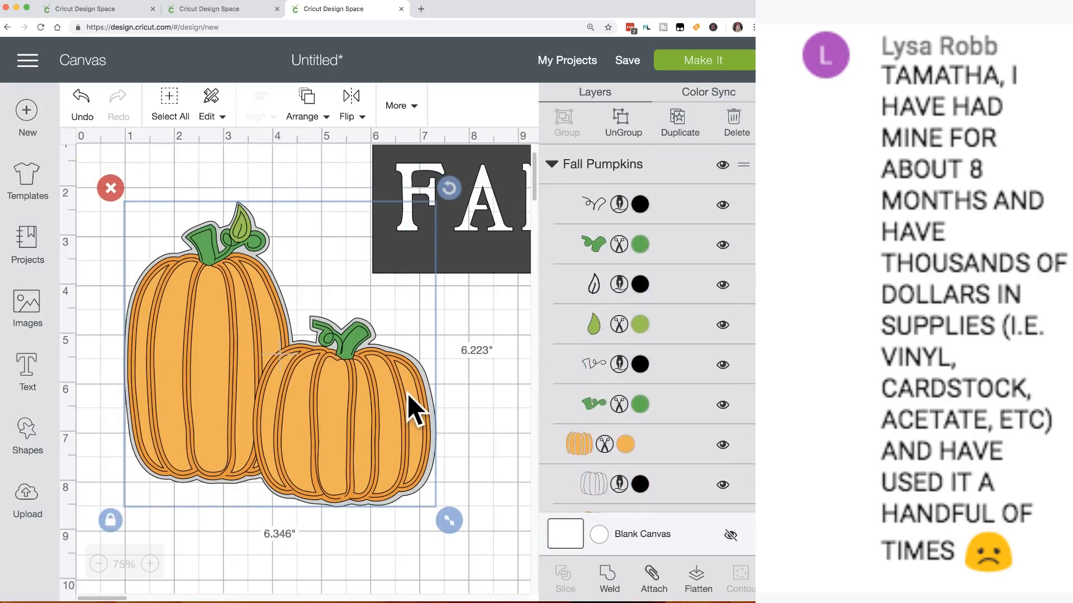
Ungroup the pumpkin image, then move the smaller pumpkin's light orange stripes aside and its darker base with pen lines below.
click(623, 122)
scroll(366, 364, down, 1)
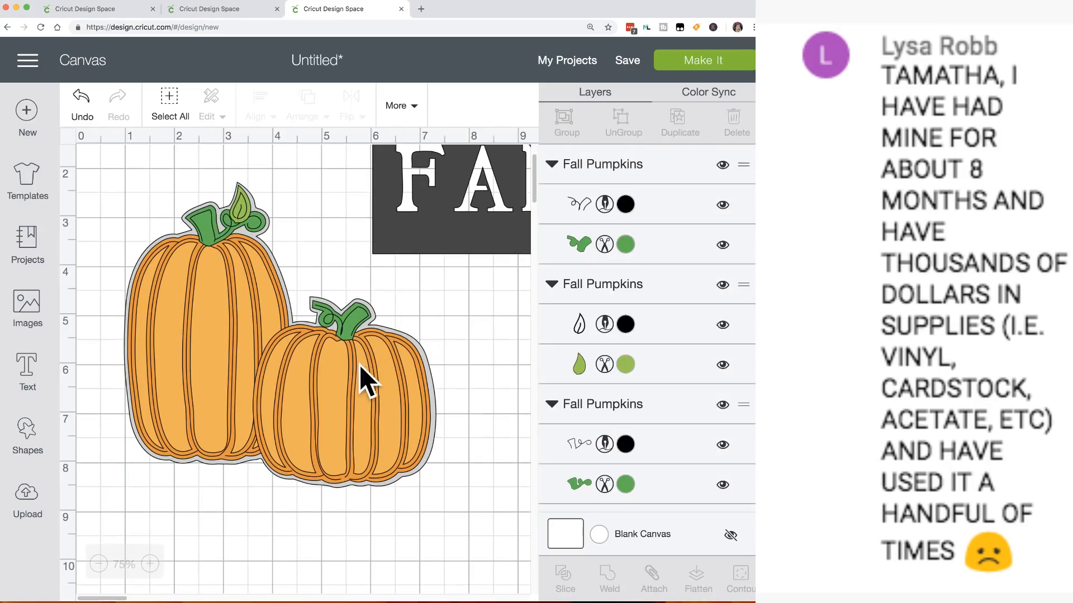
click(98, 563)
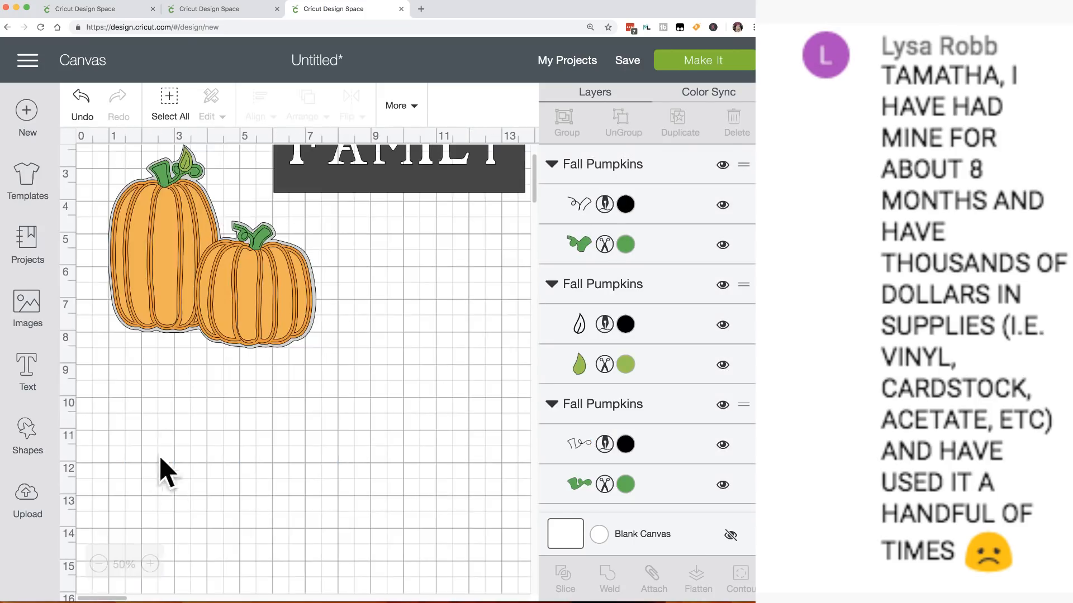
drag(225, 302, 437, 366)
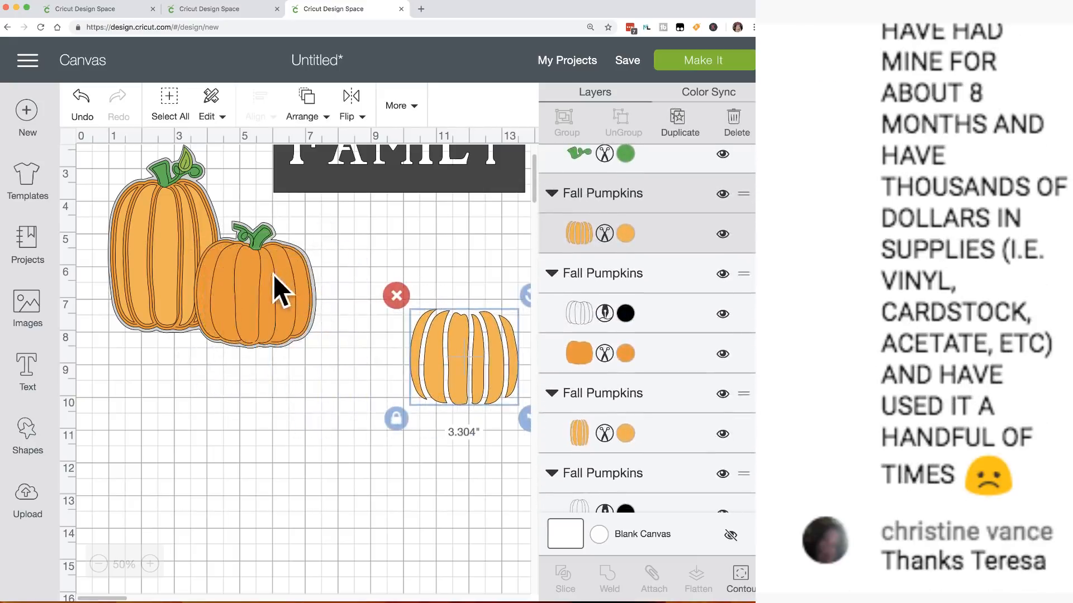
click(276, 298)
drag(277, 298, 280, 424)
Detach the smaller pumpkin's pen lines from its orange base, pull them aside, and move the base underneath them.
click(662, 231)
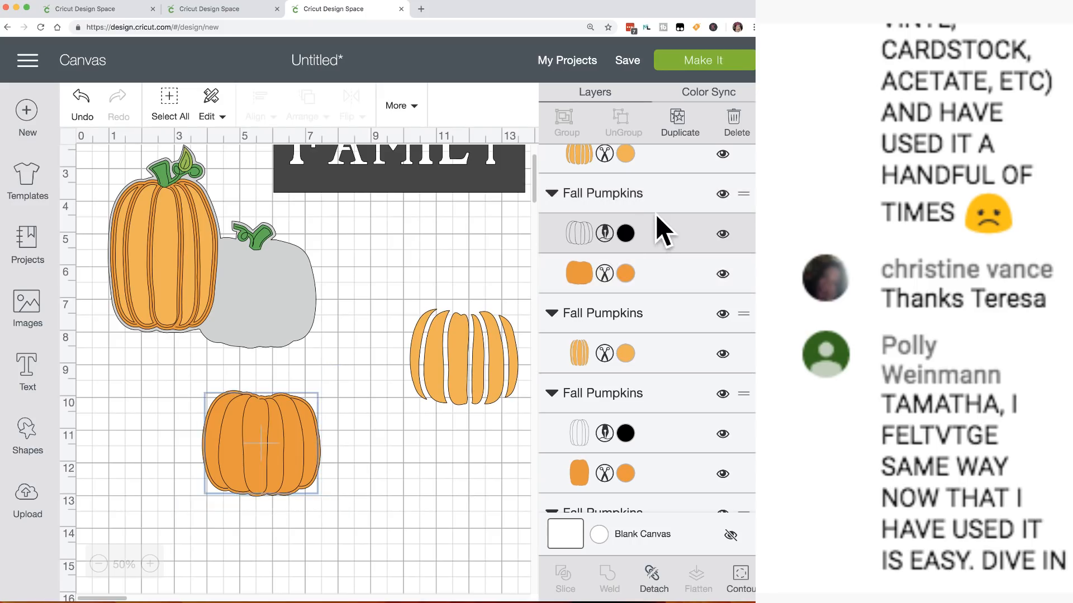
click(656, 256)
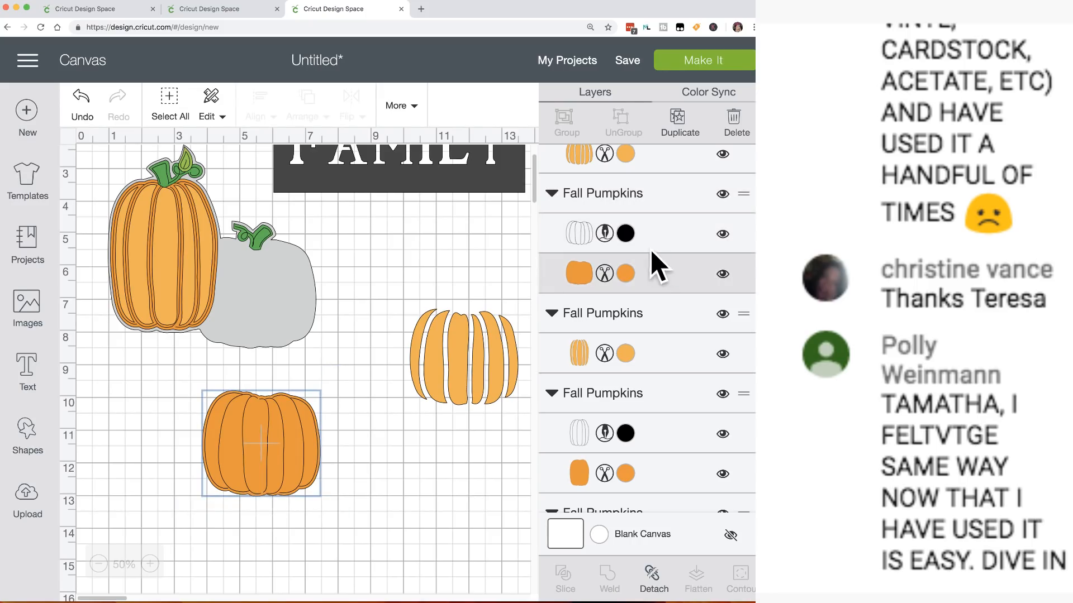
click(260, 428)
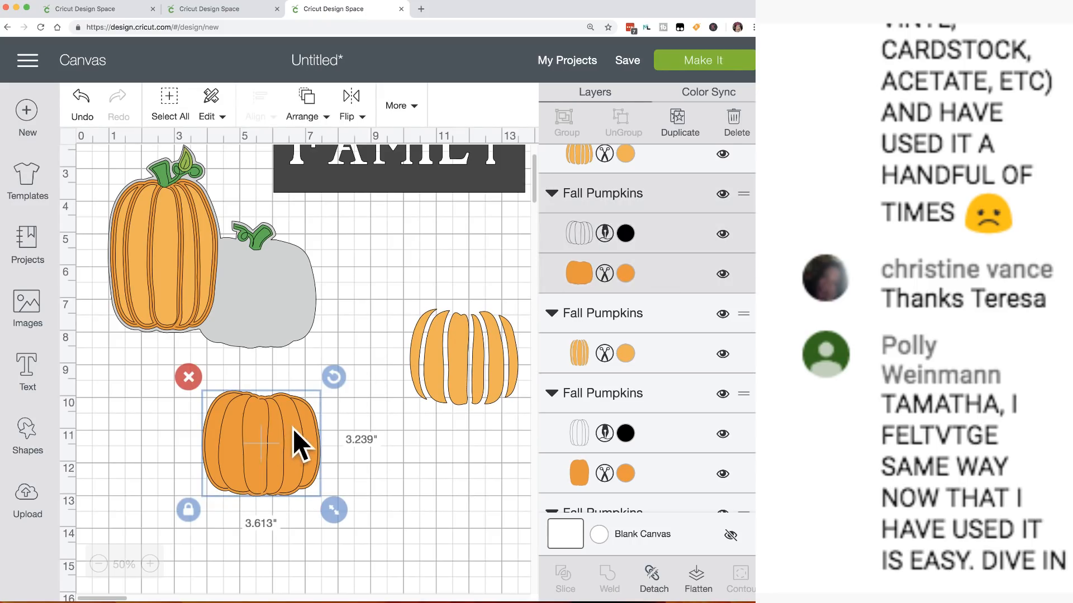
click(652, 574)
drag(260, 438, 398, 469)
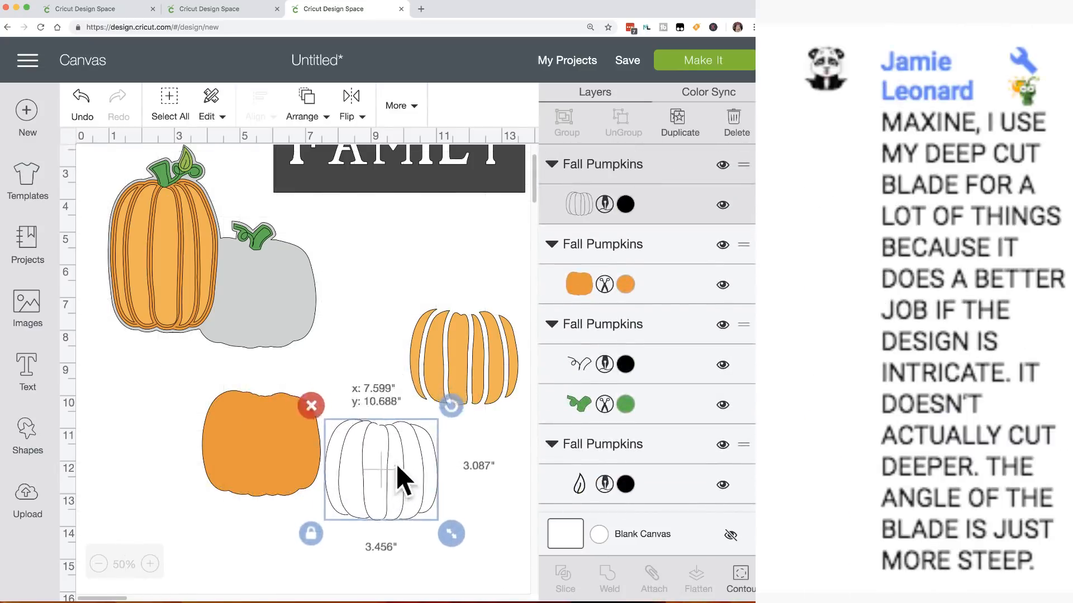
drag(291, 441, 427, 468)
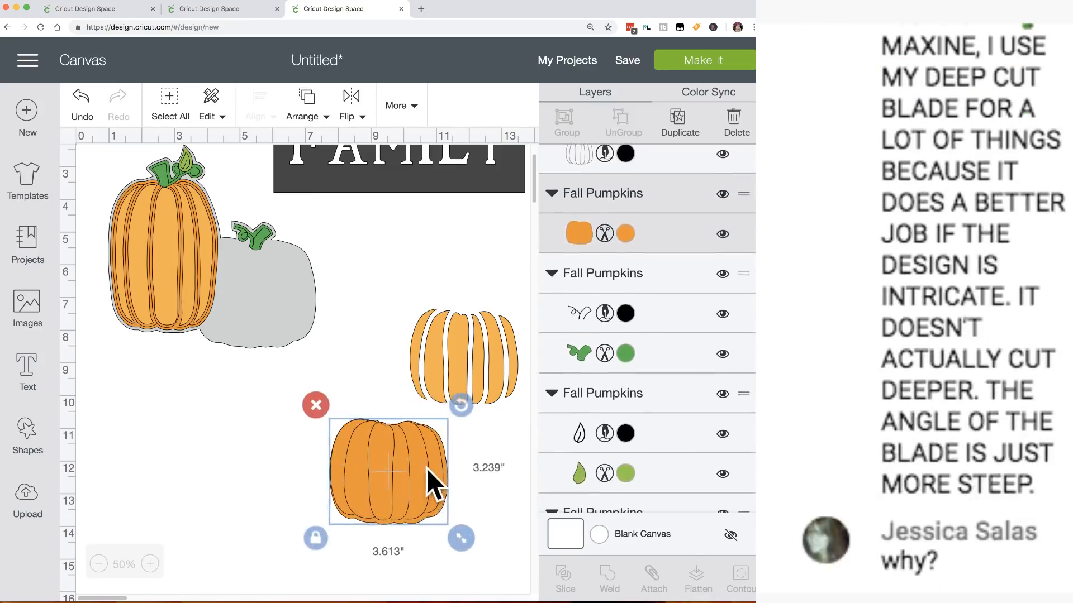
Move the taller pumpkin's light orange stripes off to the side and its darker base with pen lines below the grey backing.
click(175, 257)
shift+click(264, 271)
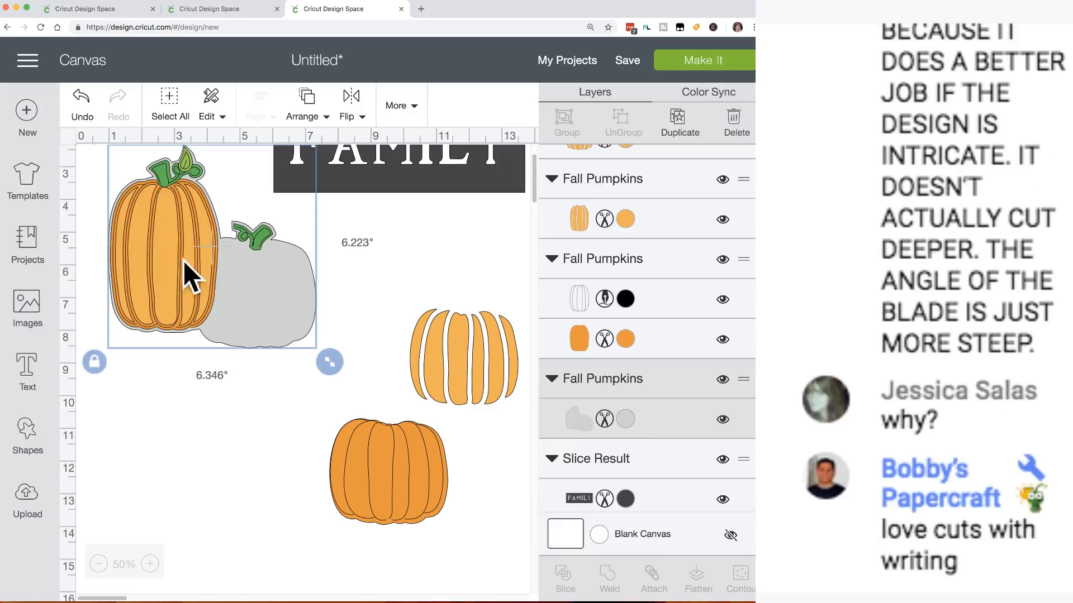
drag(183, 260, 179, 473)
mouse_move(162, 263)
mouse_down()
mouse_move(163, 324)
mouse_move(170, 269)
mouse_up()
drag(149, 443, 480, 286)
drag(199, 280, 166, 435)
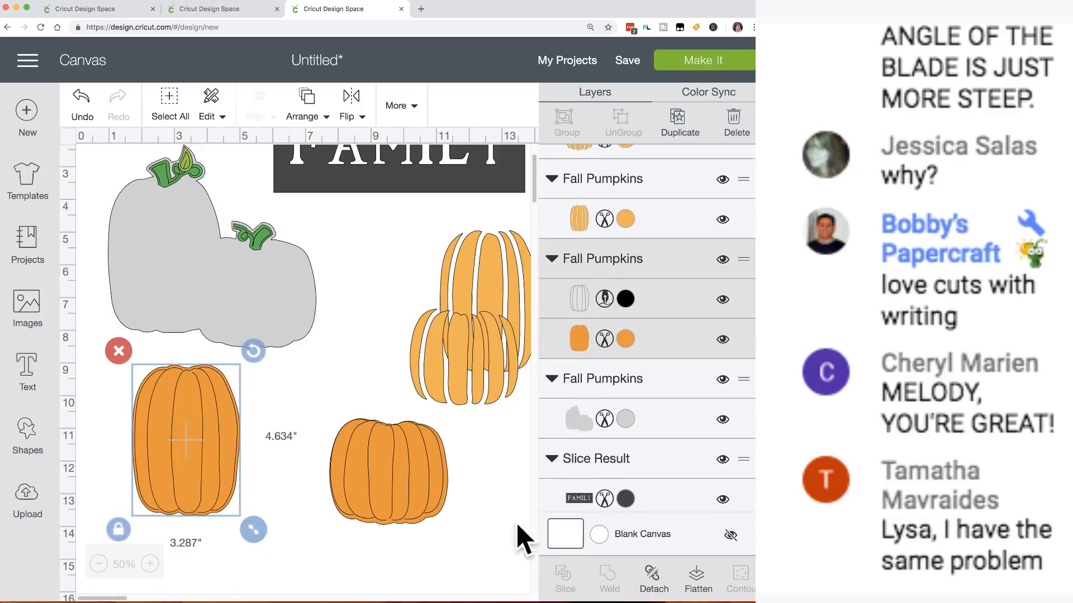
Detach the taller pumpkin's pen lines from its base, shift them sideways, and move the grey backing piece off the stems.
click(654, 576)
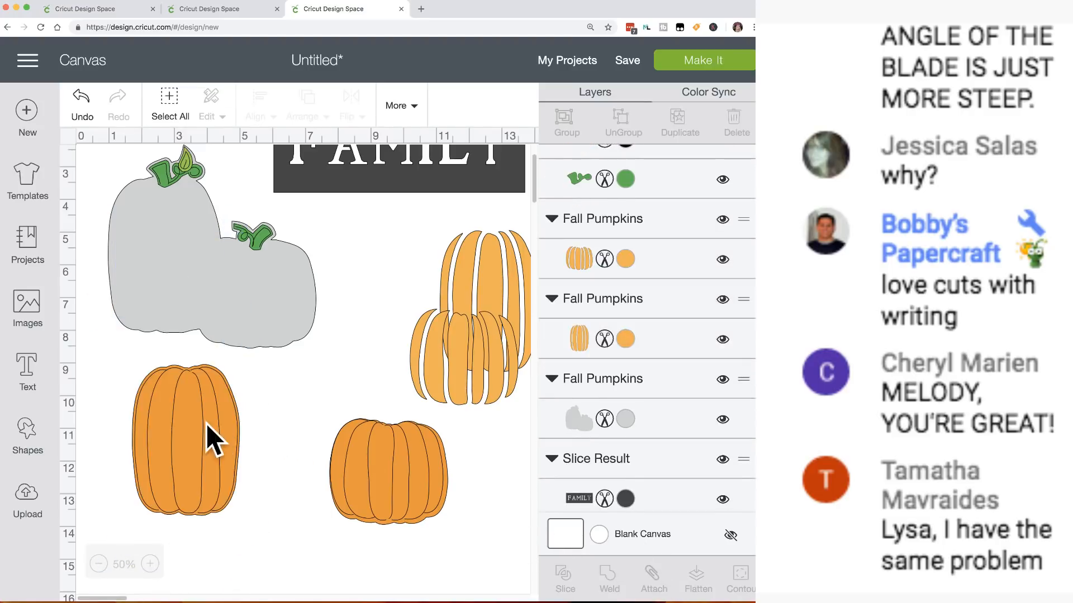
mouse_move(208, 431)
mouse_down()
mouse_move(236, 408)
mouse_move(307, 407)
mouse_move(190, 436)
mouse_move(191, 428)
mouse_up()
drag(227, 283, 303, 307)
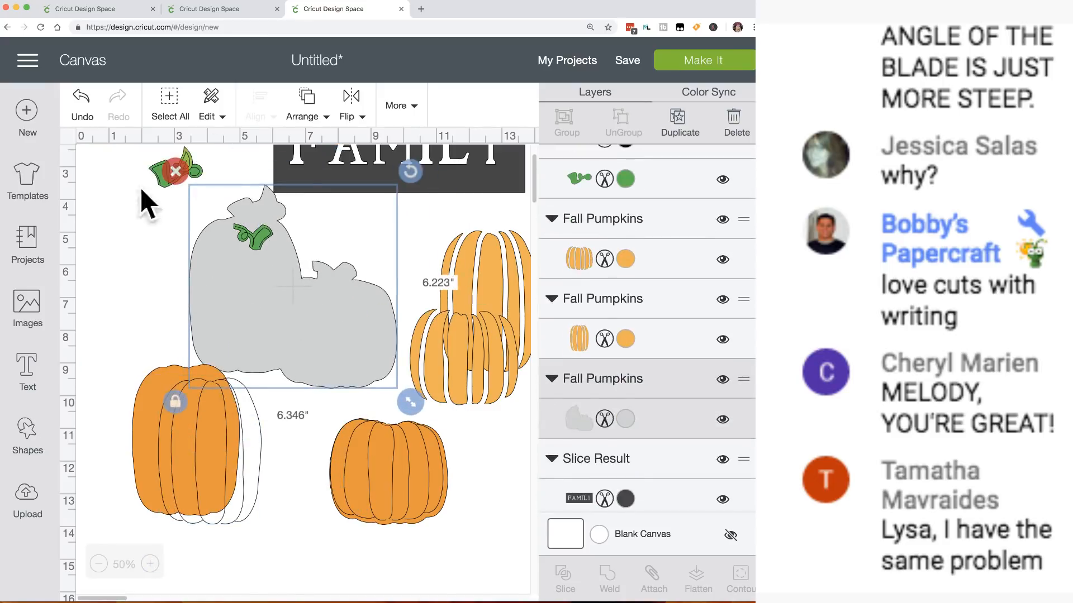
Start a new project replacing the unsaved one, add the text "hello" and move it toward the upper part of the canvas.
click(25, 115)
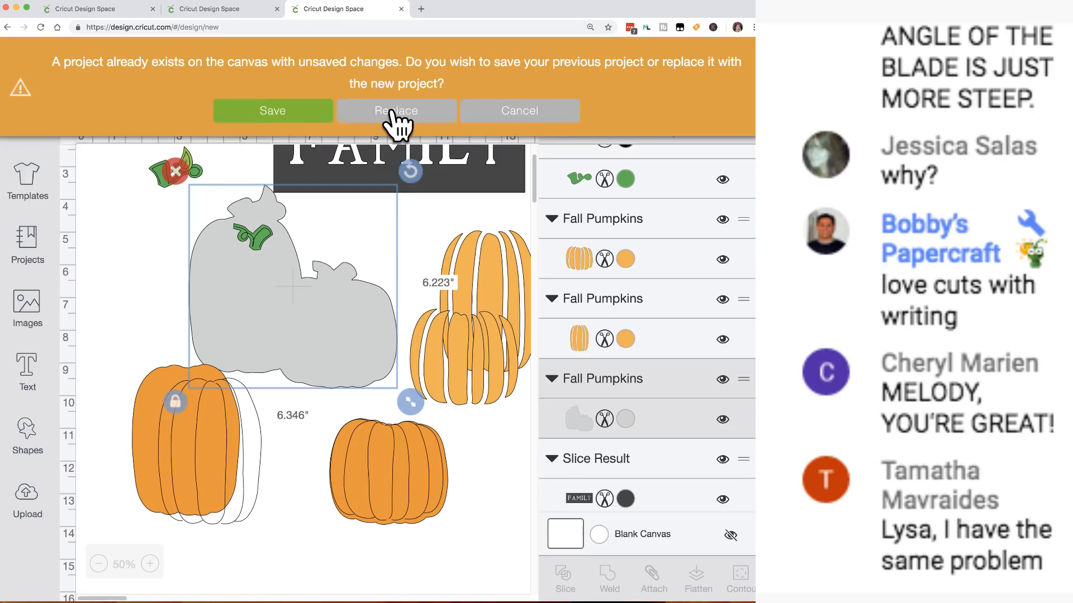
click(397, 112)
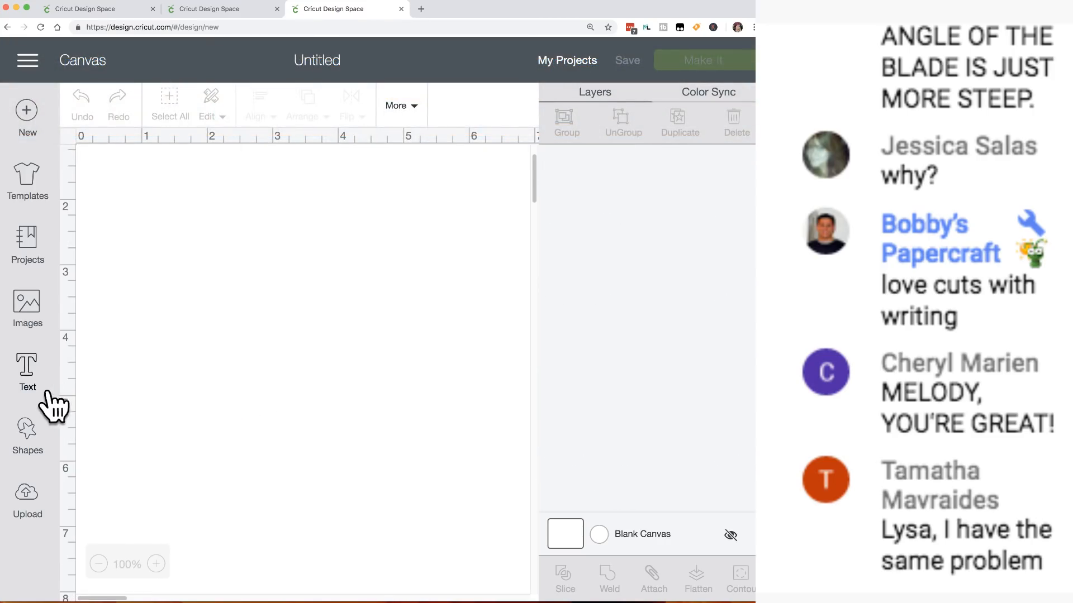
click(29, 370)
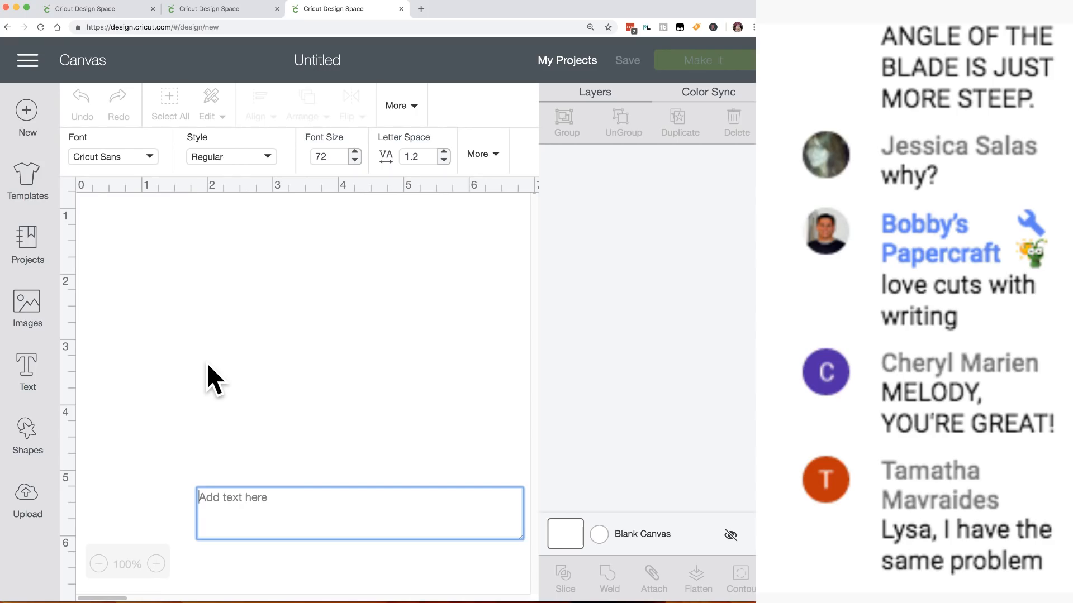
text(hello)
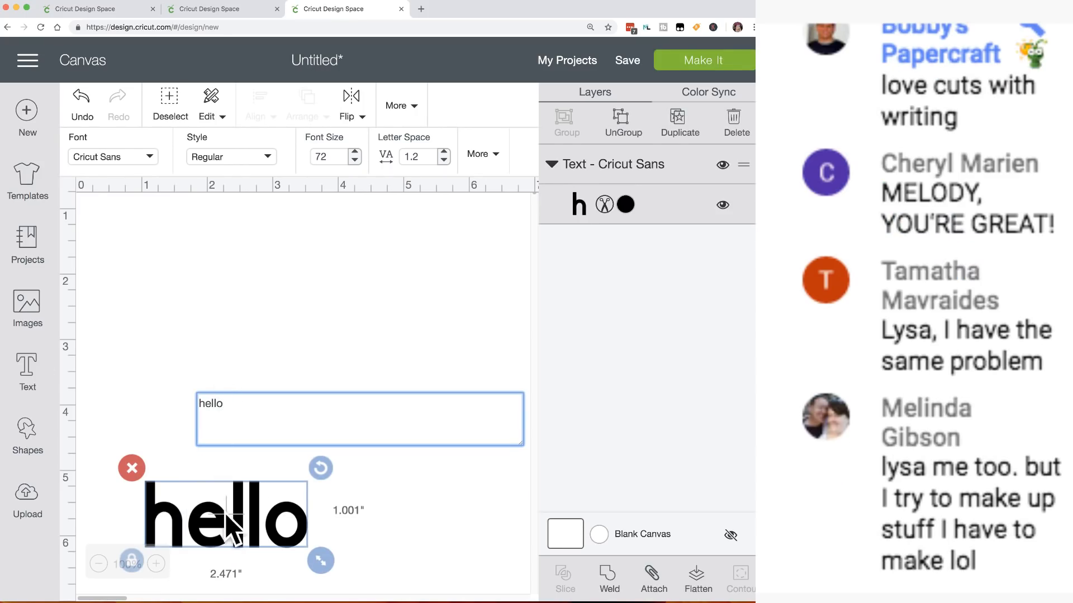
drag(226, 513, 224, 326)
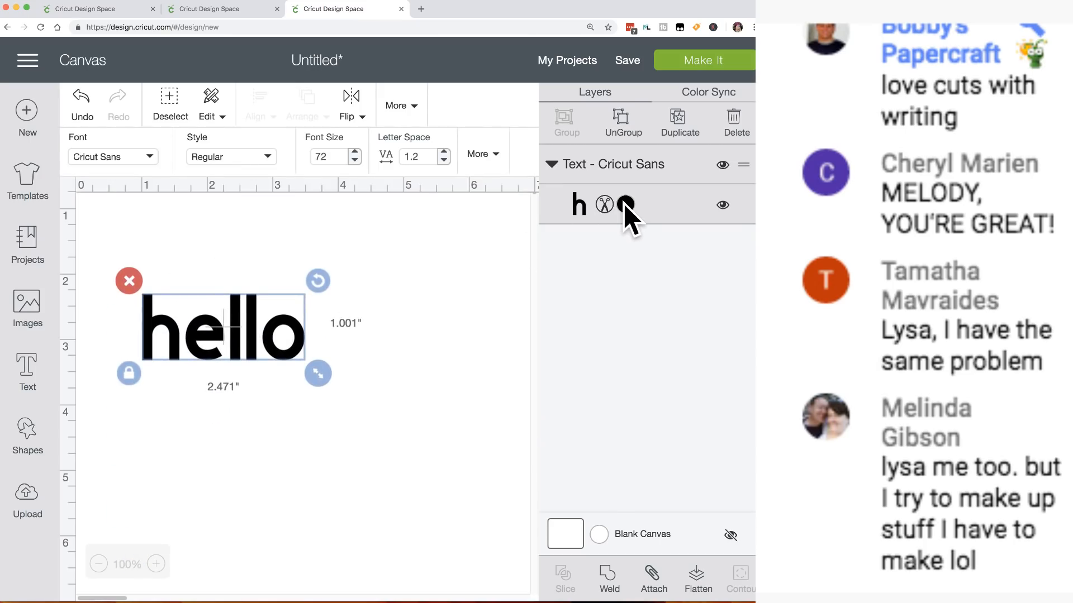
Change the hello text's cut color to Honeysuckle and reselect the text on the canvas.
click(625, 205)
click(346, 358)
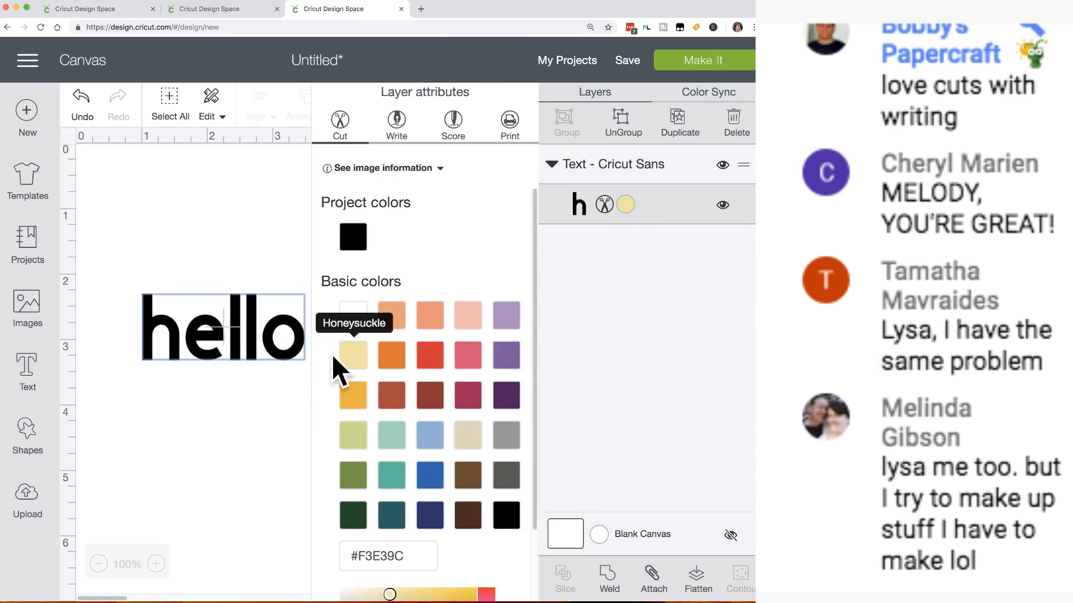
click(197, 438)
click(208, 348)
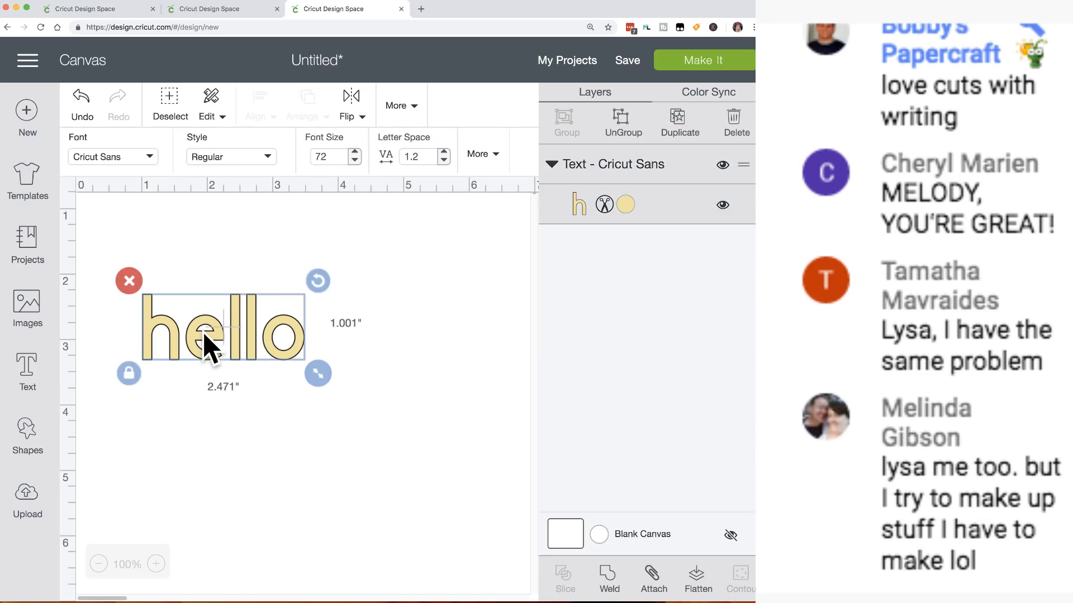
Duplicate the hello text and change the copy's line type from cut to write with a black pen.
click(689, 134)
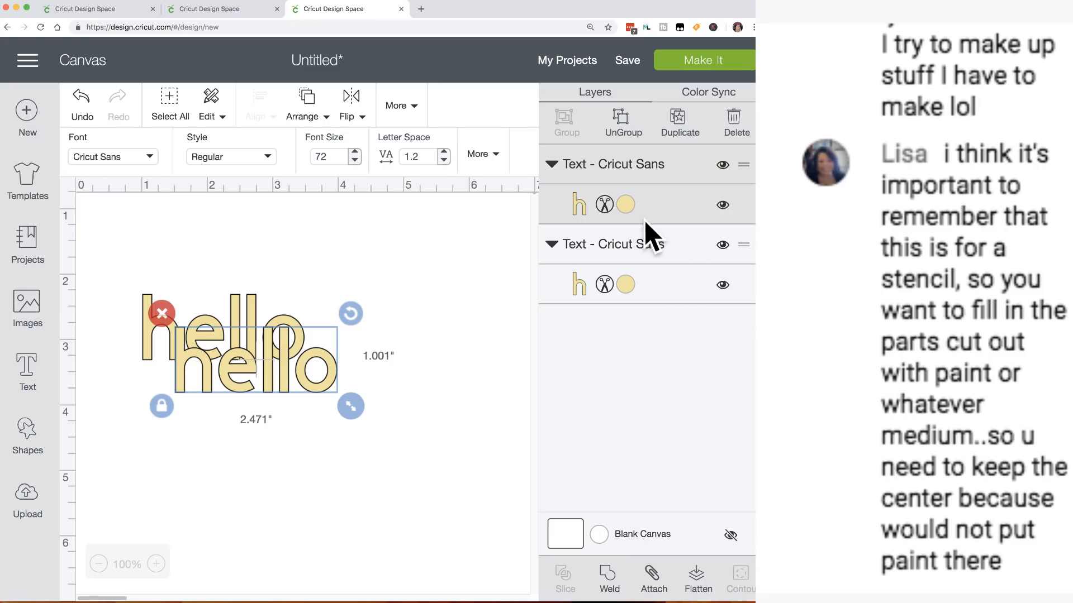
click(633, 206)
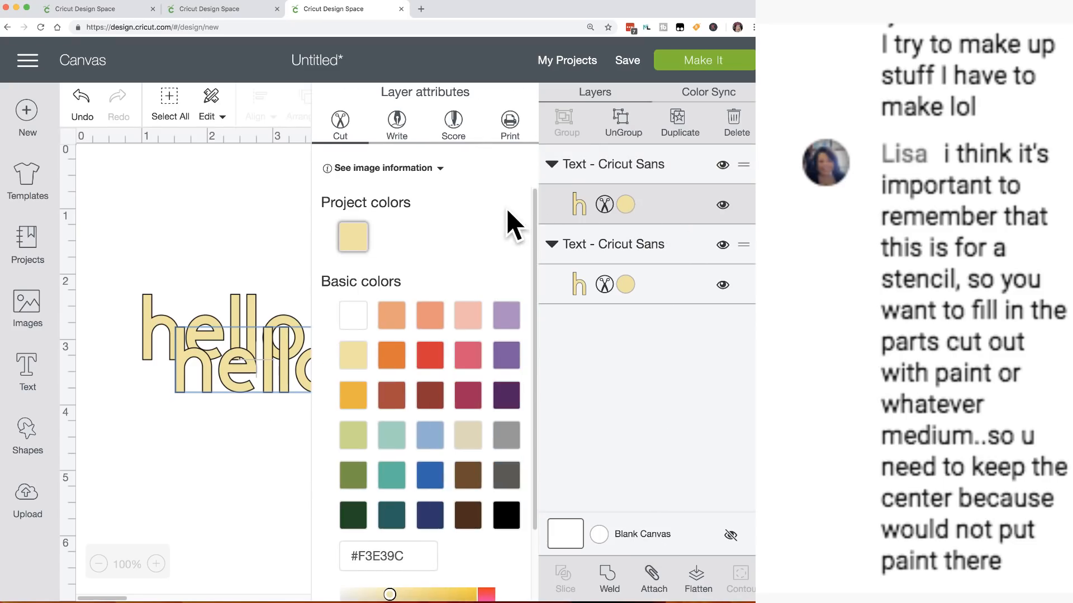
click(397, 125)
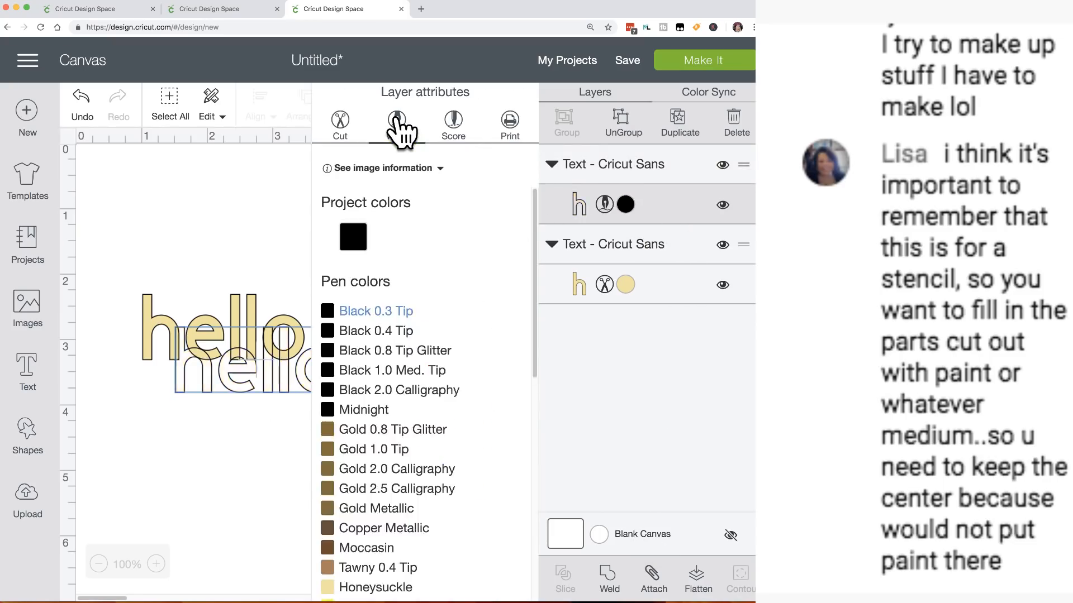
click(288, 388)
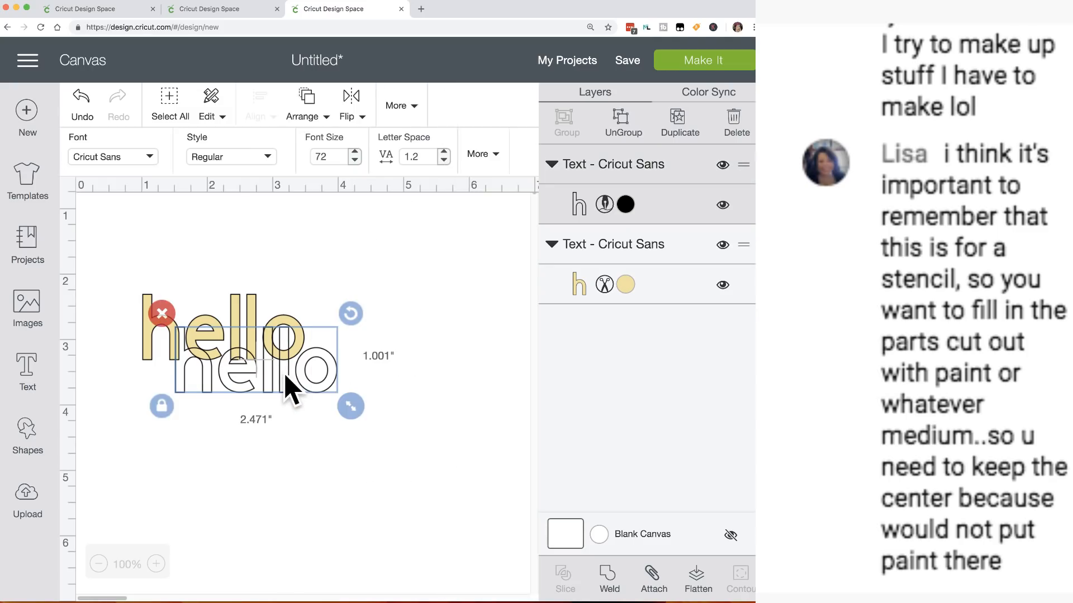
Move the black pen copy of hello exactly over the yellow cut text so that the two overlap.
drag(288, 389, 252, 339)
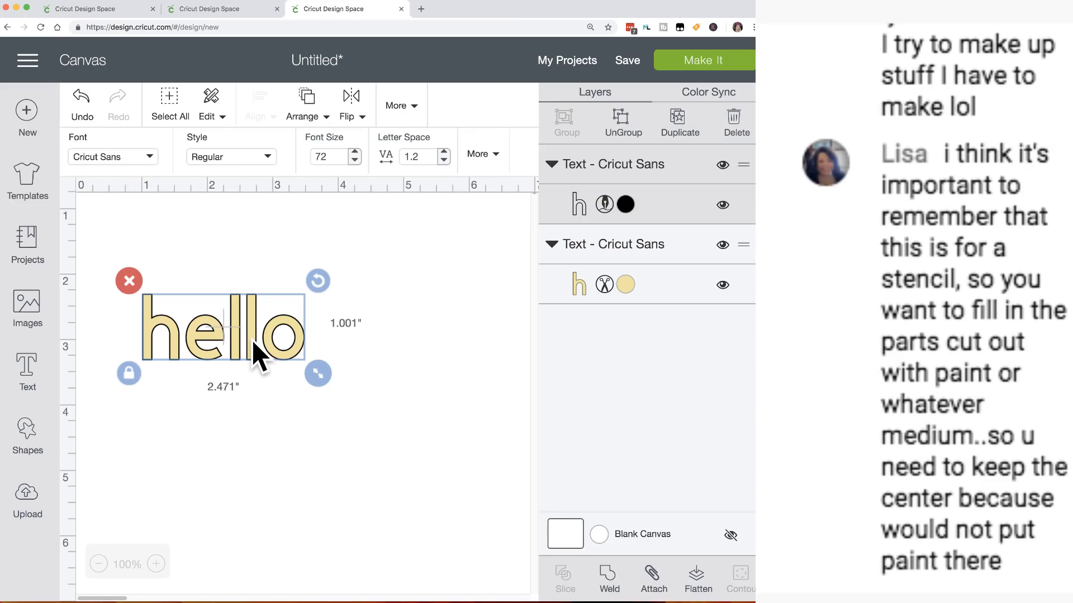
click(311, 323)
drag(203, 232, 302, 424)
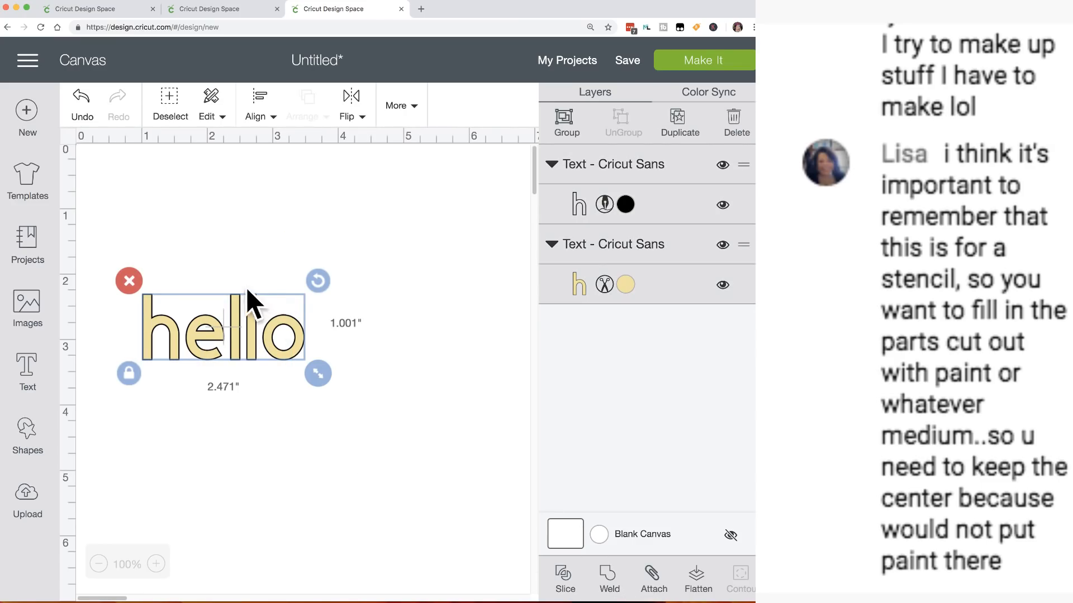
click(445, 359)
click(275, 329)
drag(275, 329, 275, 326)
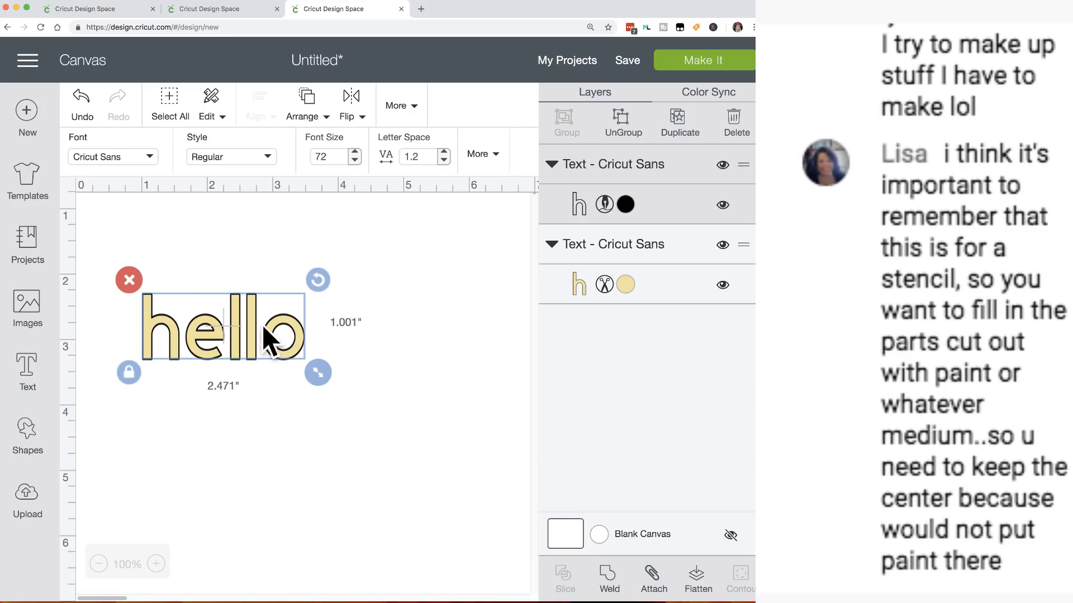
Add a circle shape to the canvas and change its cut color to light green.
click(34, 442)
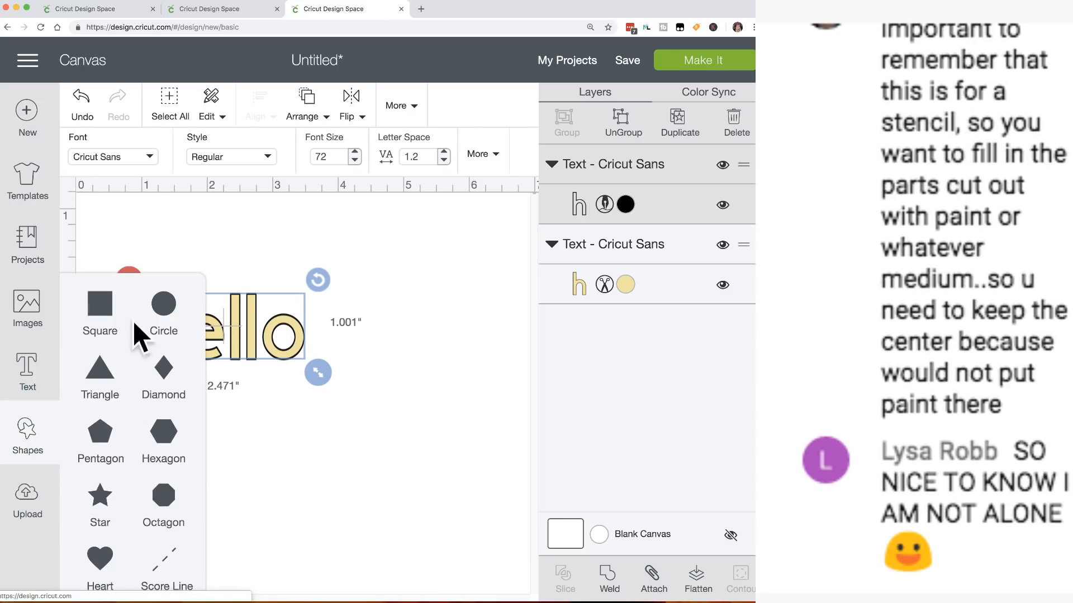
click(162, 310)
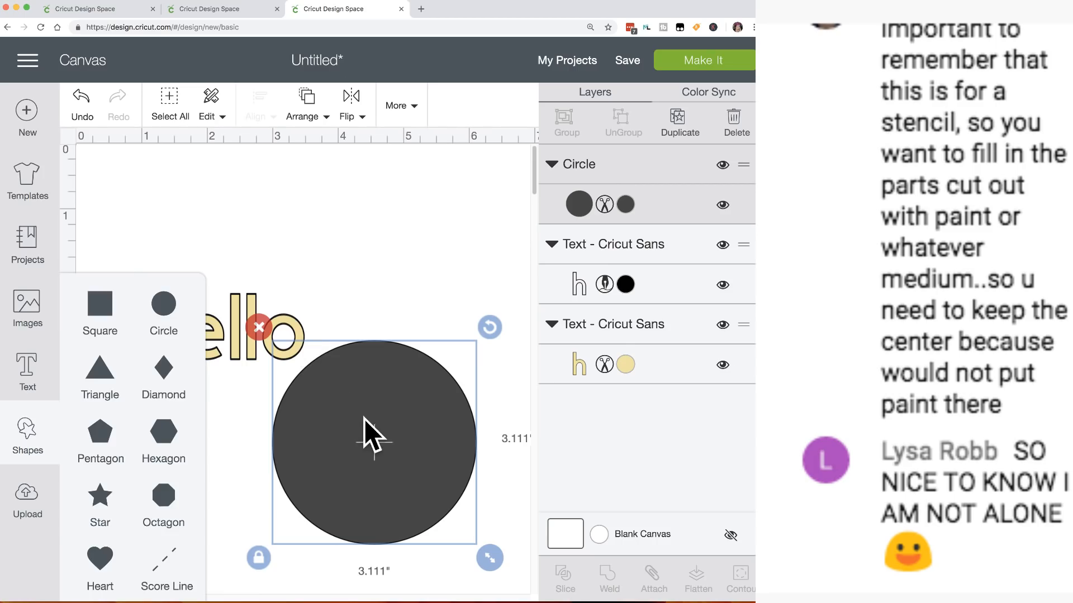
click(626, 204)
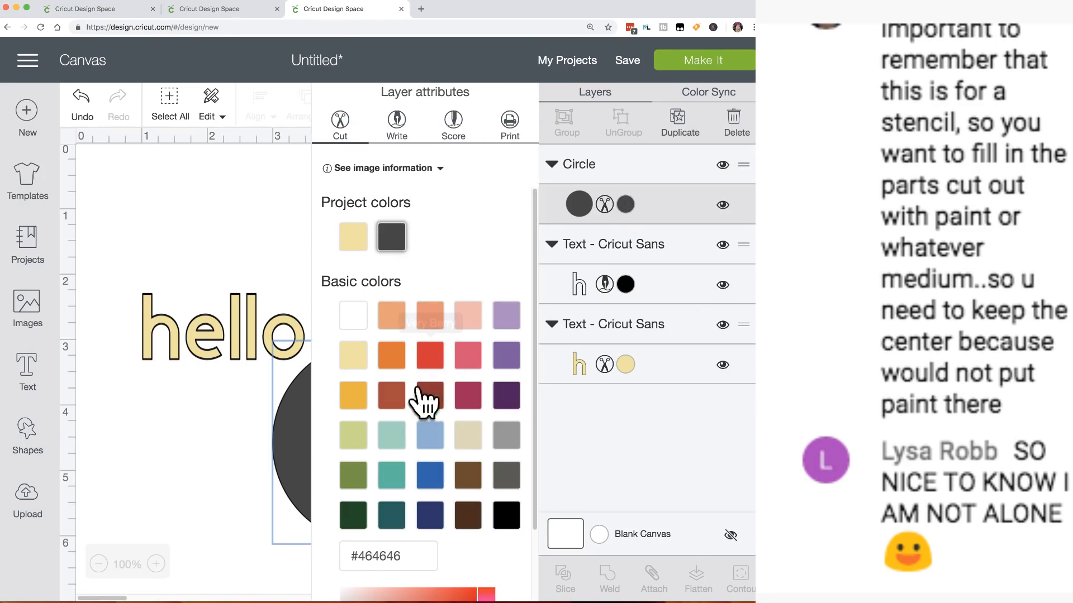
click(353, 437)
Place the pen hello on the green circle, bring it to the front, and move the yellow hello to the canvas's upper left corner.
drag(230, 347, 378, 447)
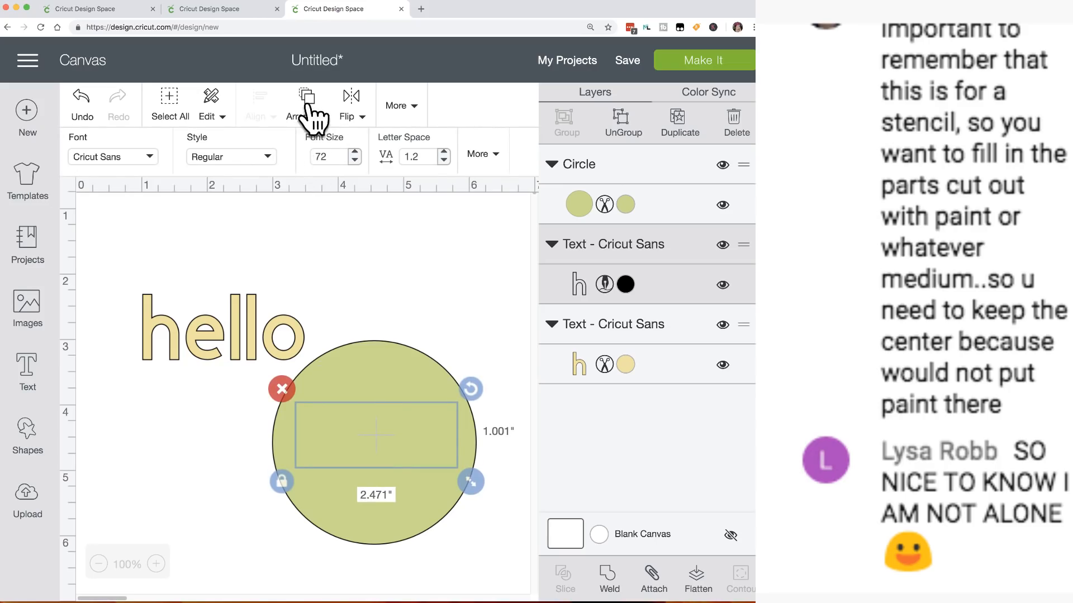
click(316, 117)
click(316, 146)
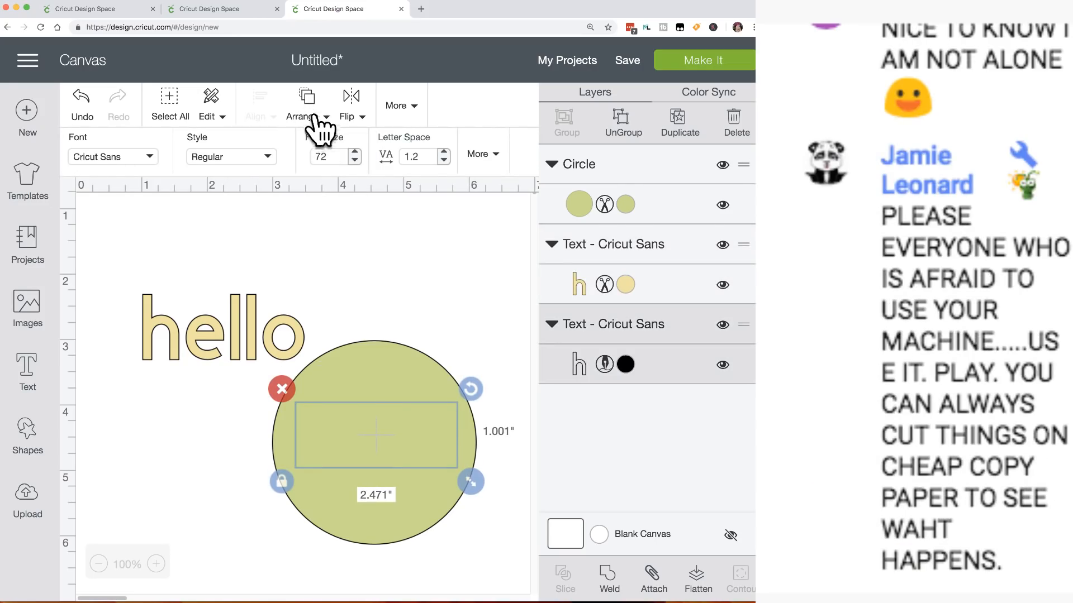
click(314, 116)
click(316, 217)
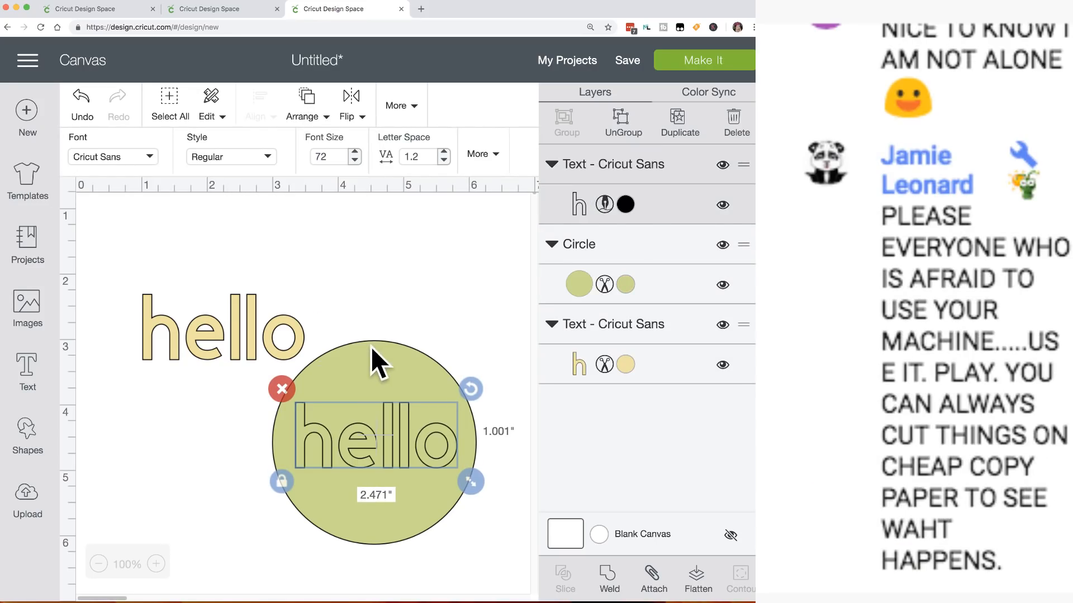
click(353, 342)
drag(267, 331, 217, 232)
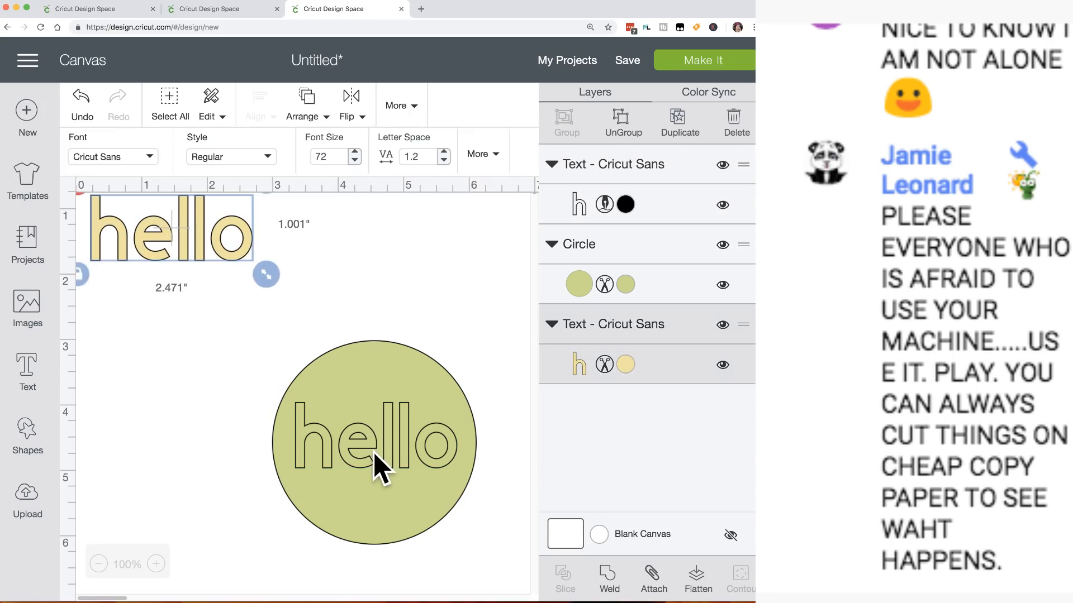
Nudge the pen hello within the circle, group it with the circle, and shift the group up toward the yellow hello.
click(372, 451)
drag(287, 307, 446, 569)
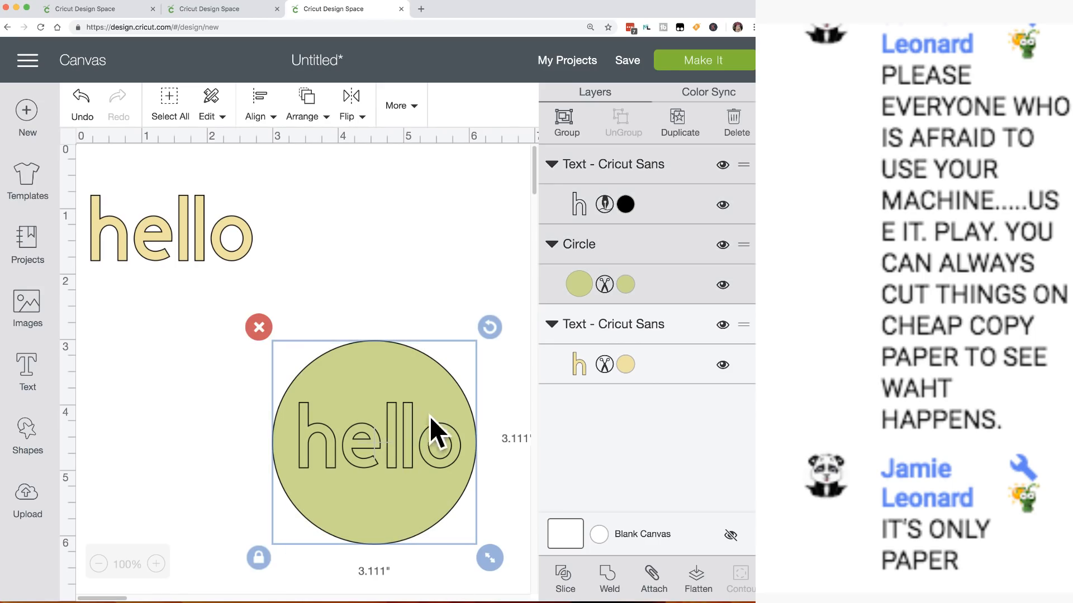
click(564, 121)
click(344, 282)
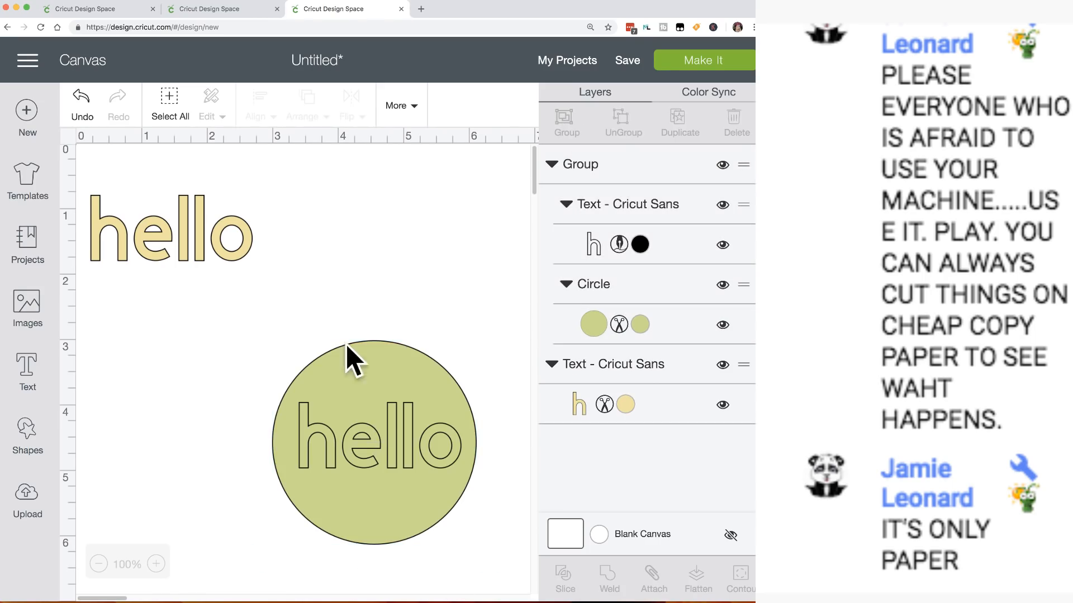
drag(396, 427, 288, 385)
click(526, 407)
mouse_move(352, 401)
mouse_down()
mouse_move(334, 418)
mouse_move(331, 397)
mouse_move(346, 385)
mouse_up()
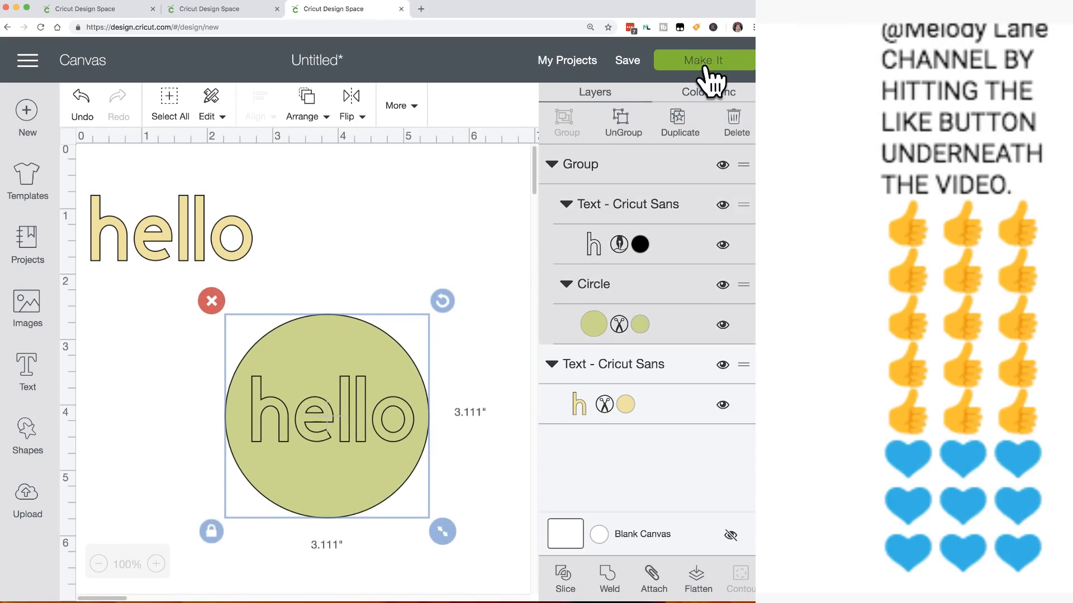
Preview the cutting mats for the grouped design, inspect the green circle's mat, and return to the canvas.
click(704, 66)
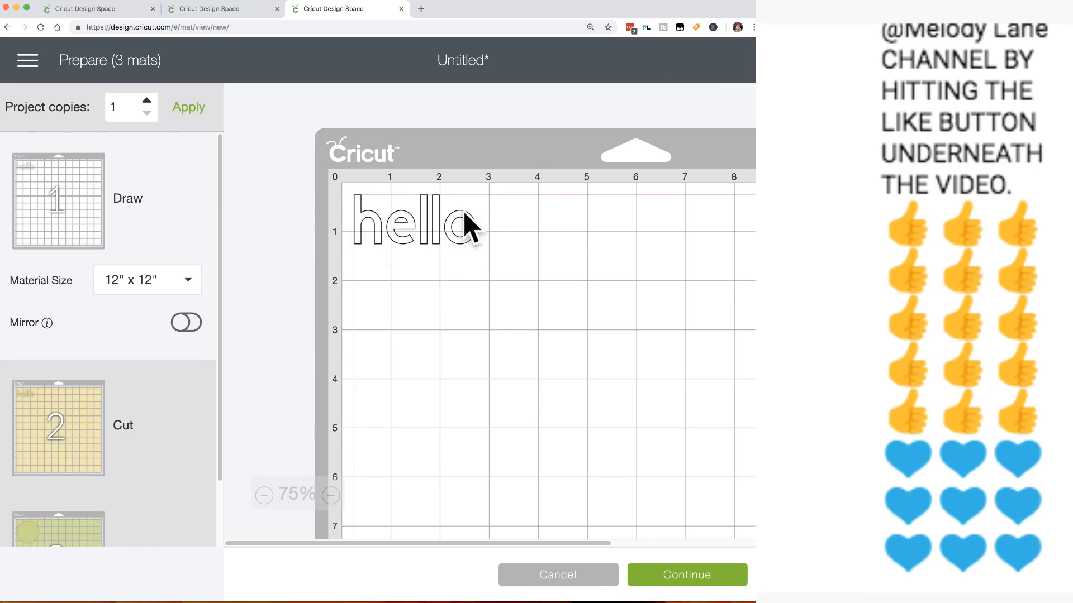
scroll(96, 503, down, 2)
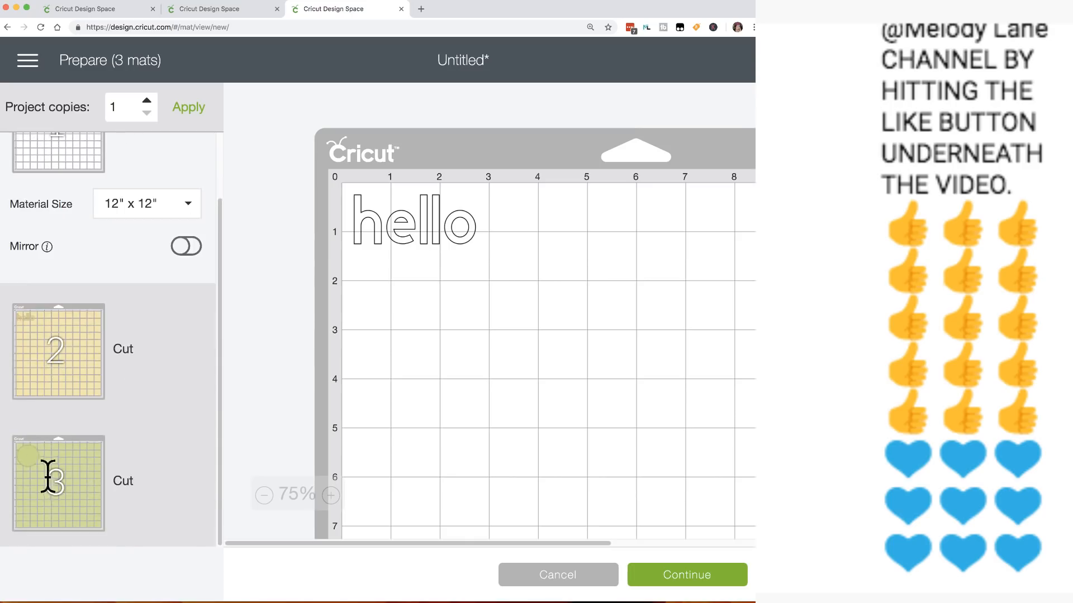
click(49, 477)
click(552, 577)
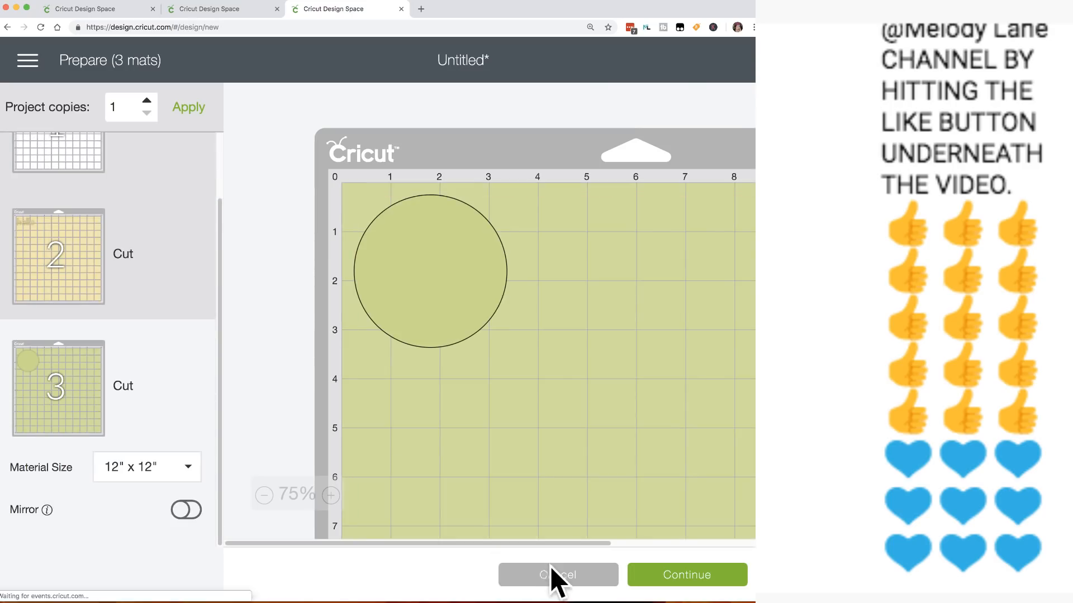
Ungroup the circle and pen hello, select both pieces, and attach them to each other.
click(316, 394)
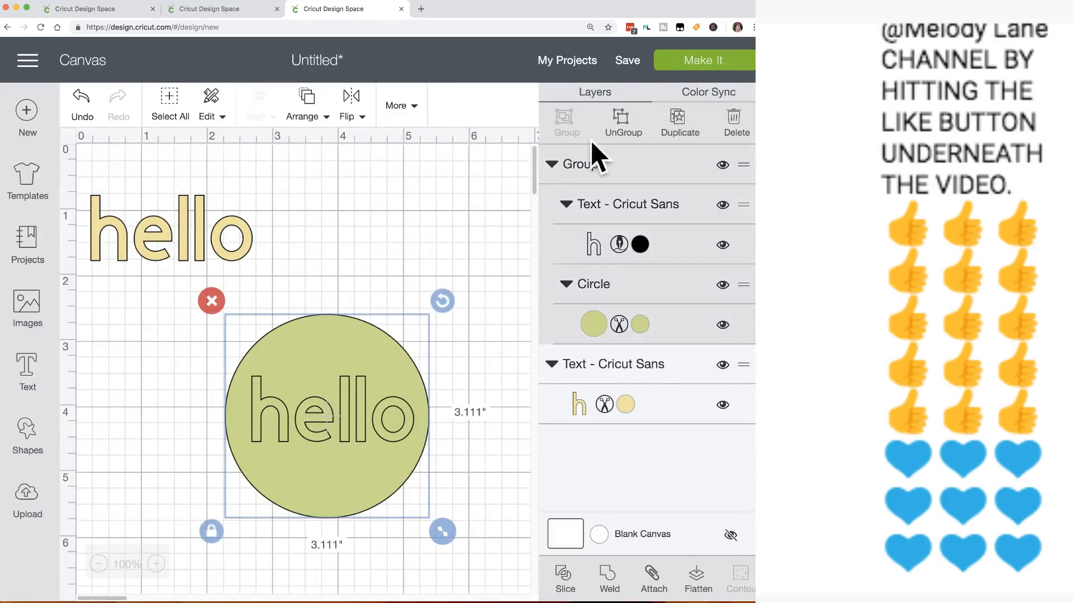
click(620, 120)
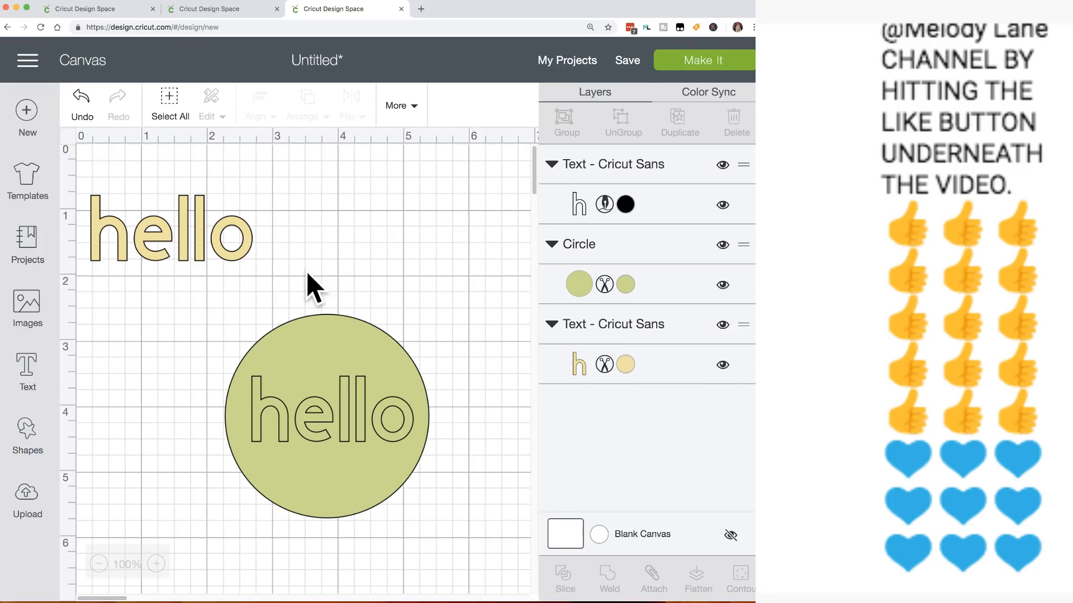
drag(307, 274, 438, 587)
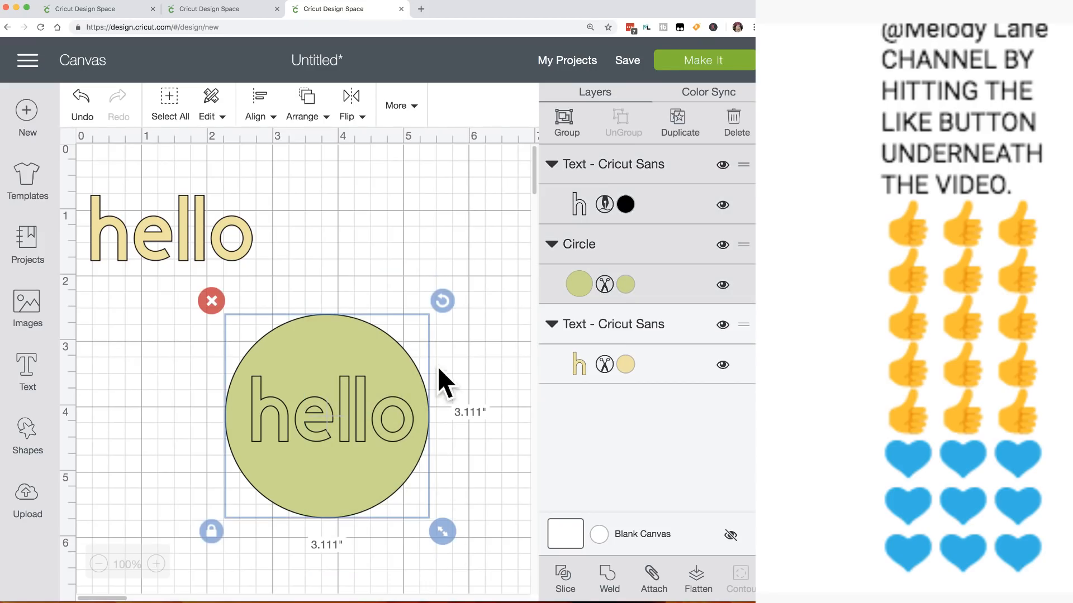
click(654, 578)
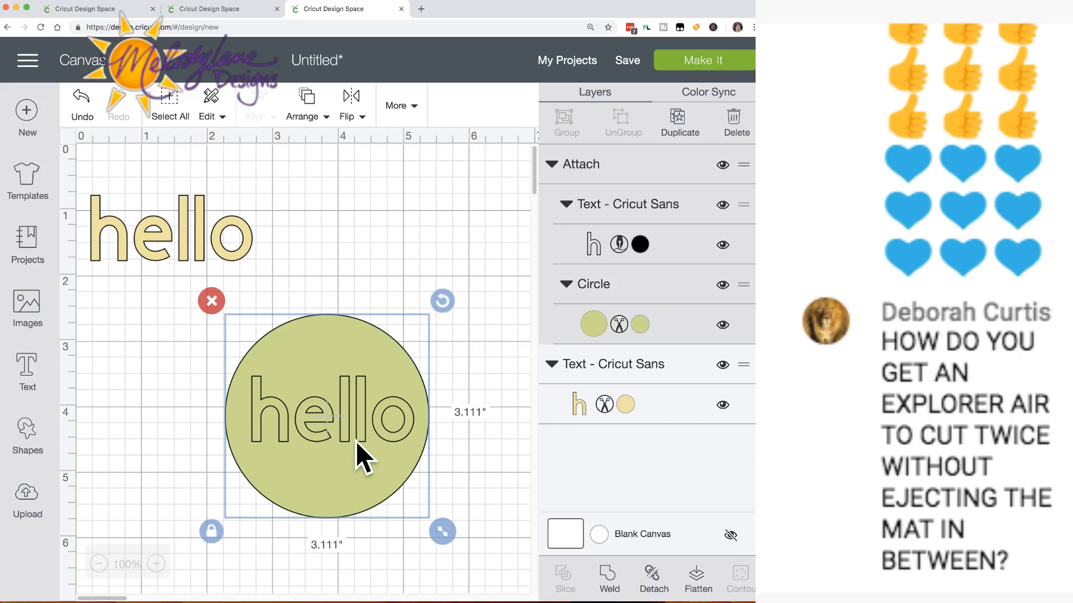
Preview the mats for the attached design, inspect the green draw-and-cut mat, and return to the canvas.
click(707, 67)
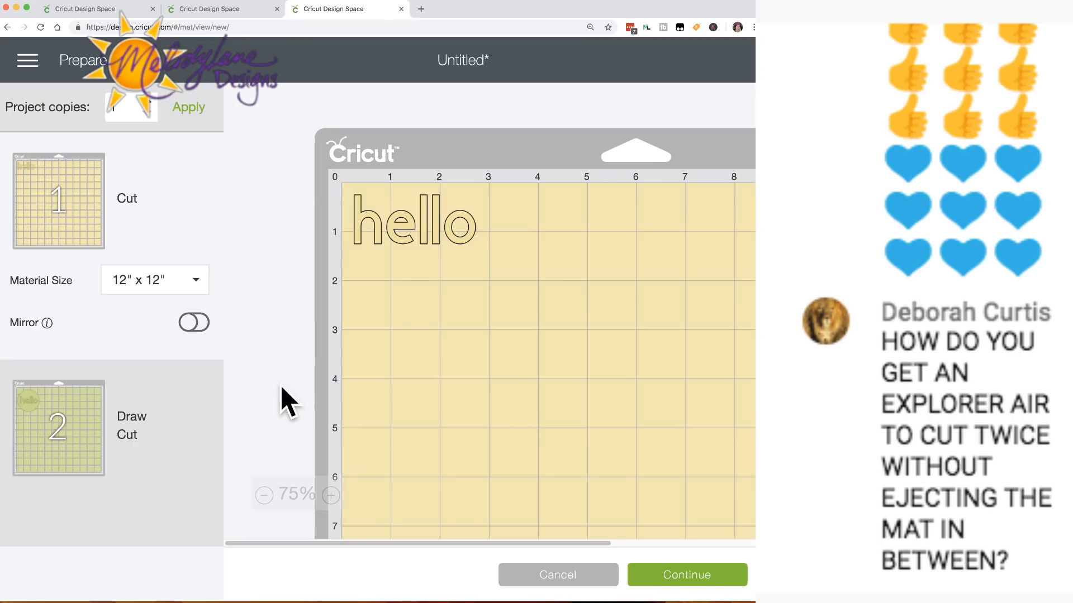
click(106, 416)
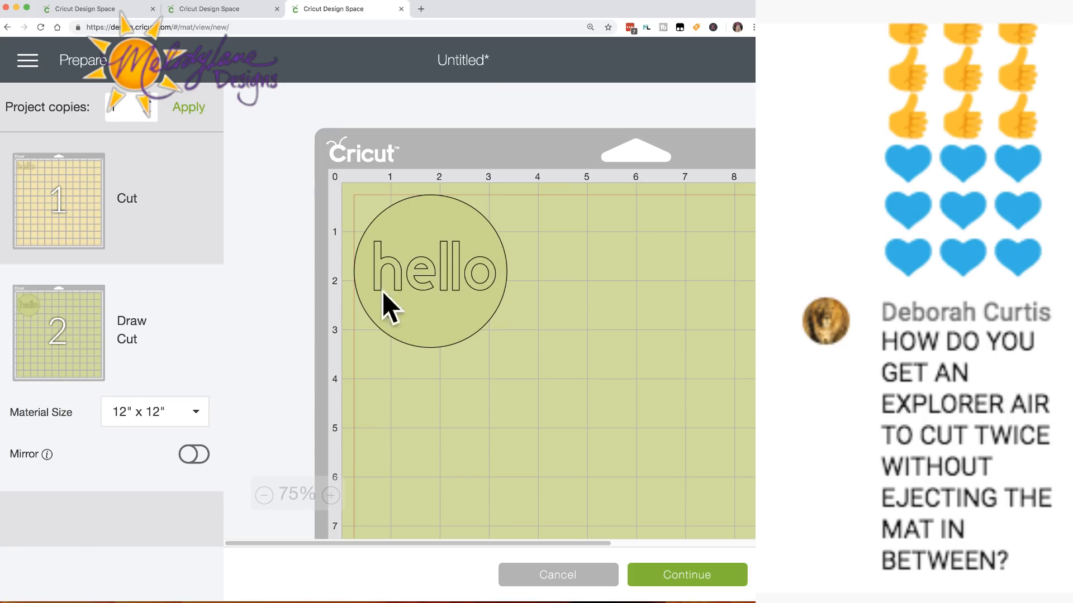
click(551, 580)
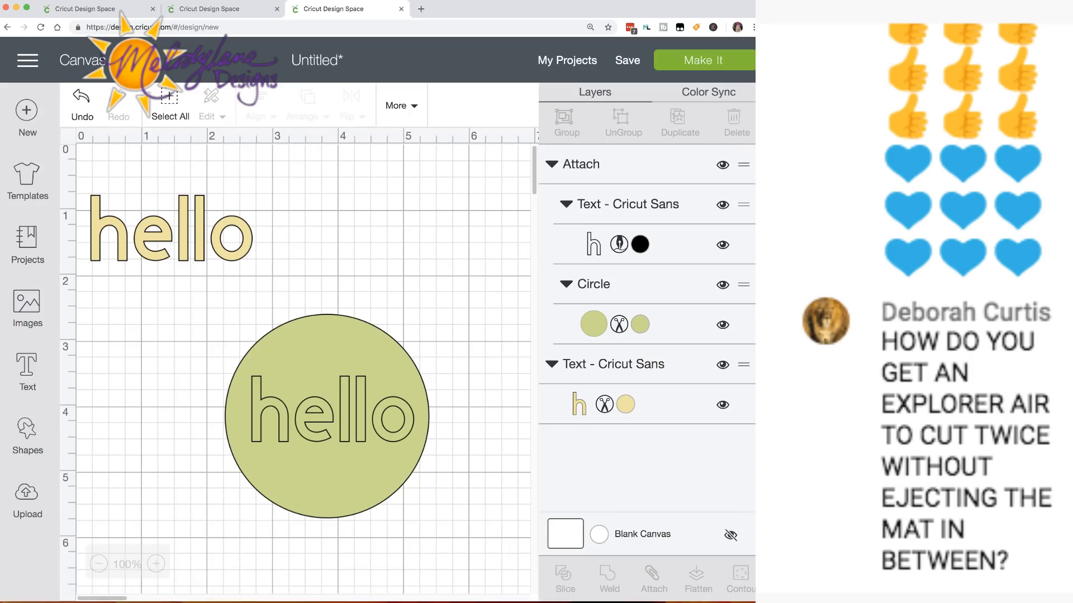